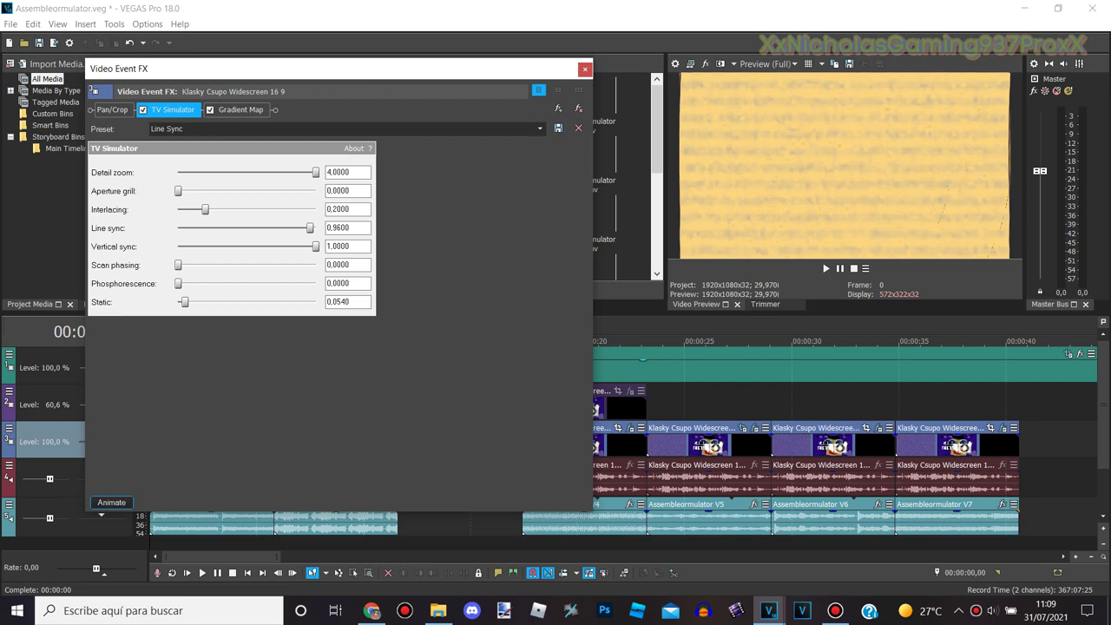
Examine each colour stop of the Gradient Map effect on the first clip, and close its effects window
{"action": "left_click", "coordinate": [240, 109]}
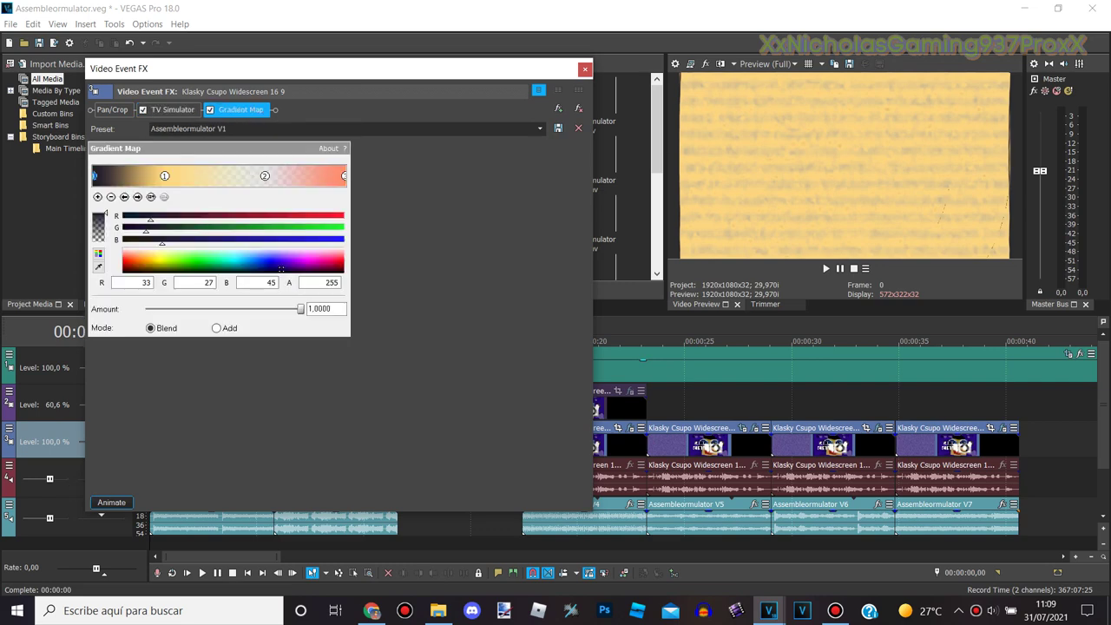
{"action": "left_click", "coordinate": [137, 196]}
{"action": "left_click", "coordinate": [137, 196]}
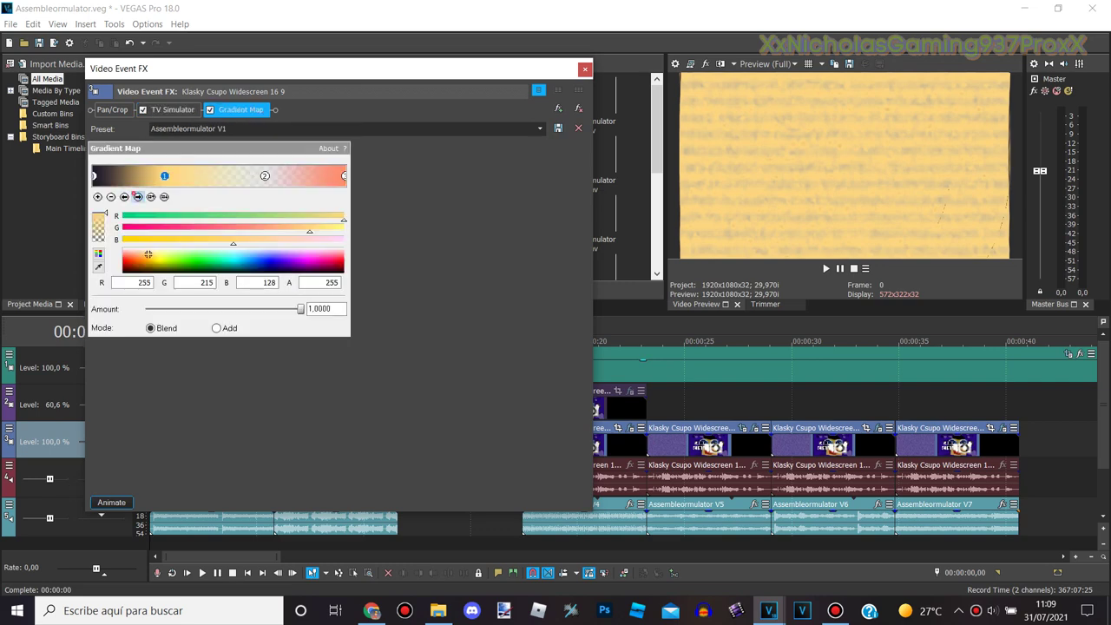
{"action": "left_click", "coordinate": [137, 196]}
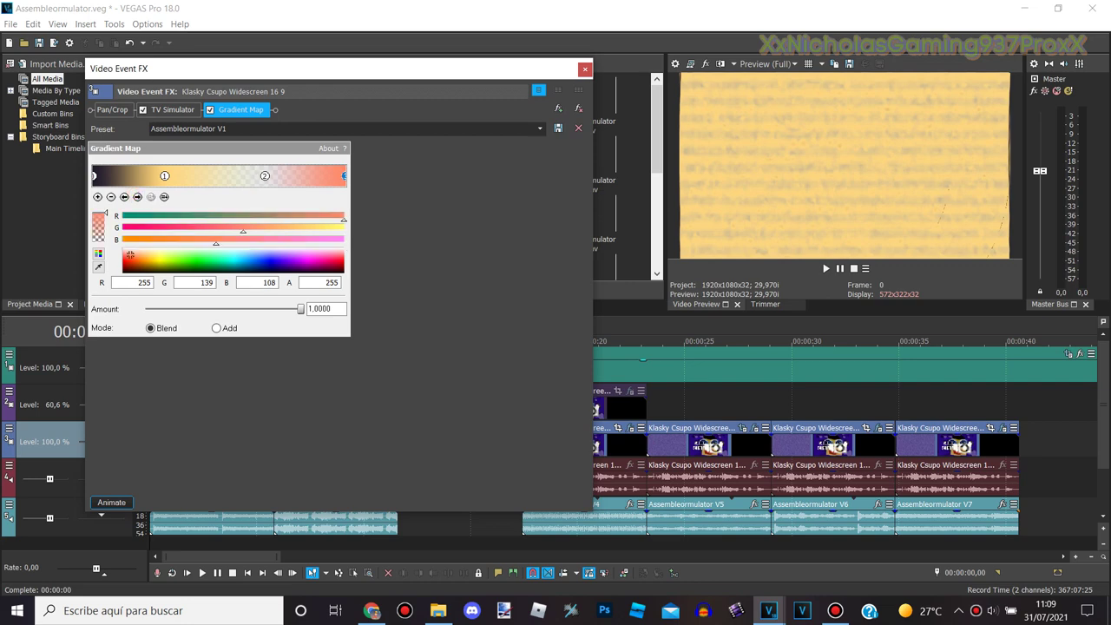
{"action": "left_click", "coordinate": [584, 70]}
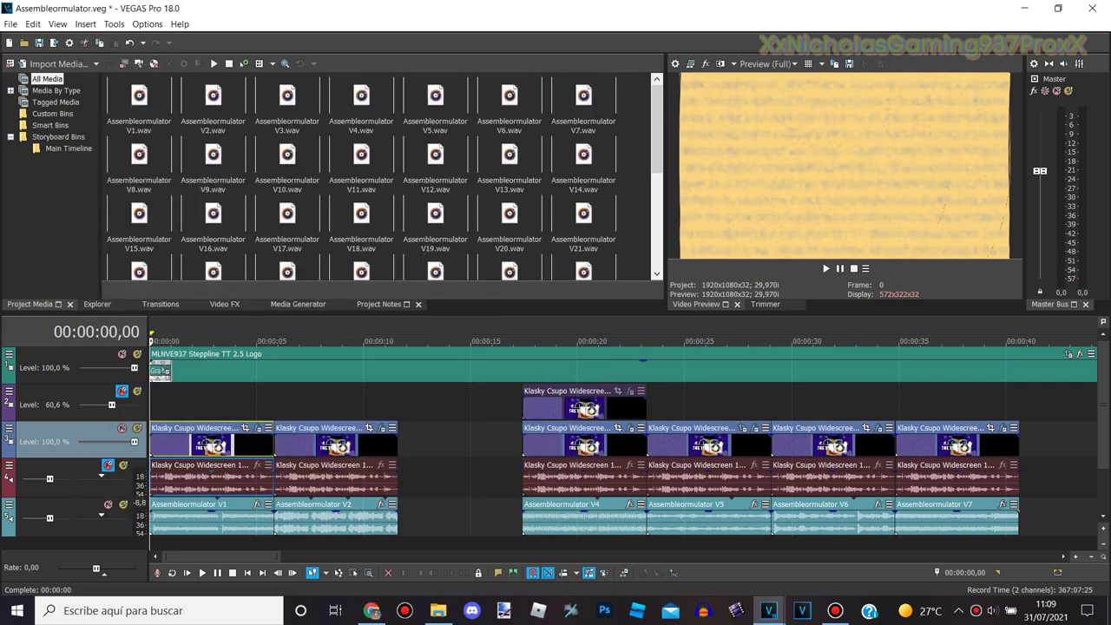
Check which compositing mode the second track uses, leaving the mode as it is
{"action": "scroll", "coordinate": [257, 464], "scroll_direction": "up", "scroll_amount": 1}
{"action": "key", "text": "Down"}
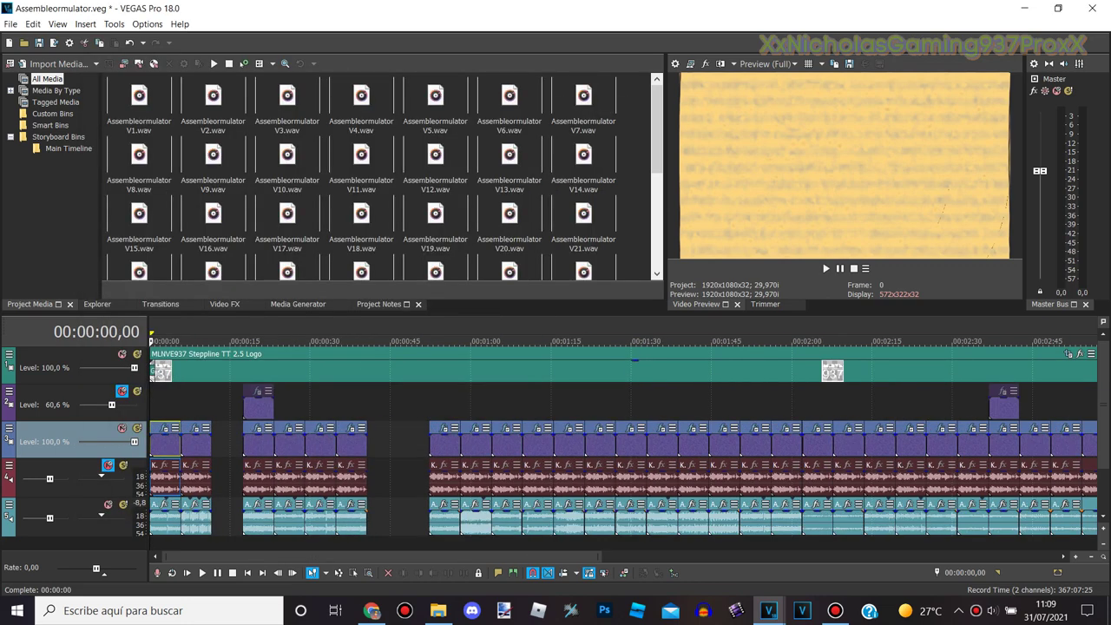
{"action": "left_click", "coordinate": [9, 391]}
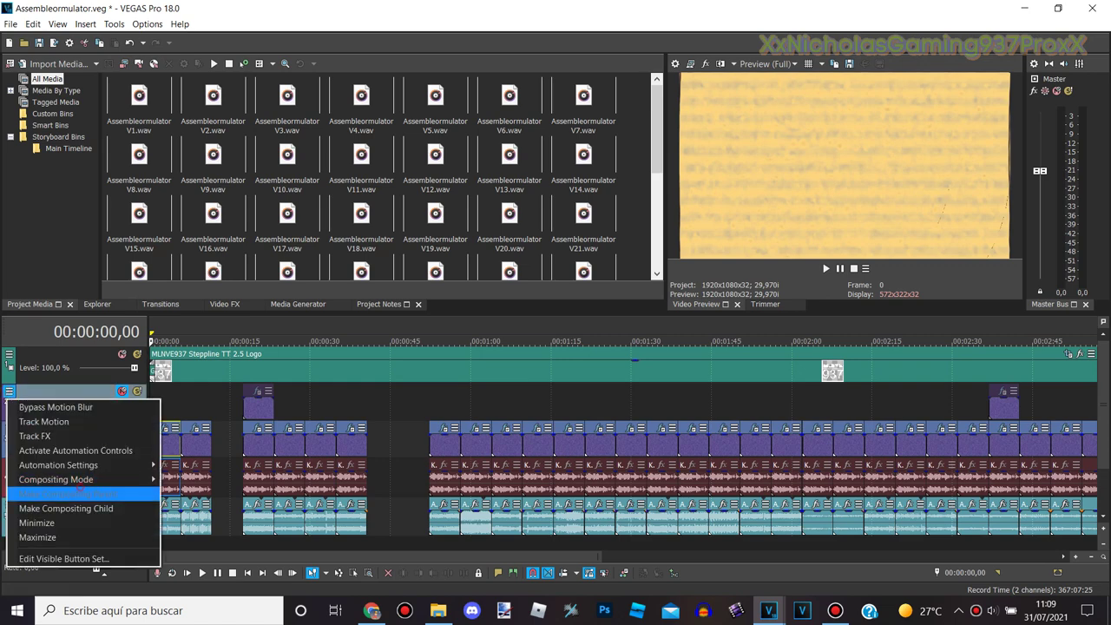
{"action": "mouse_move", "coordinate": [87, 479]}
{"action": "left_click", "coordinate": [200, 464]}
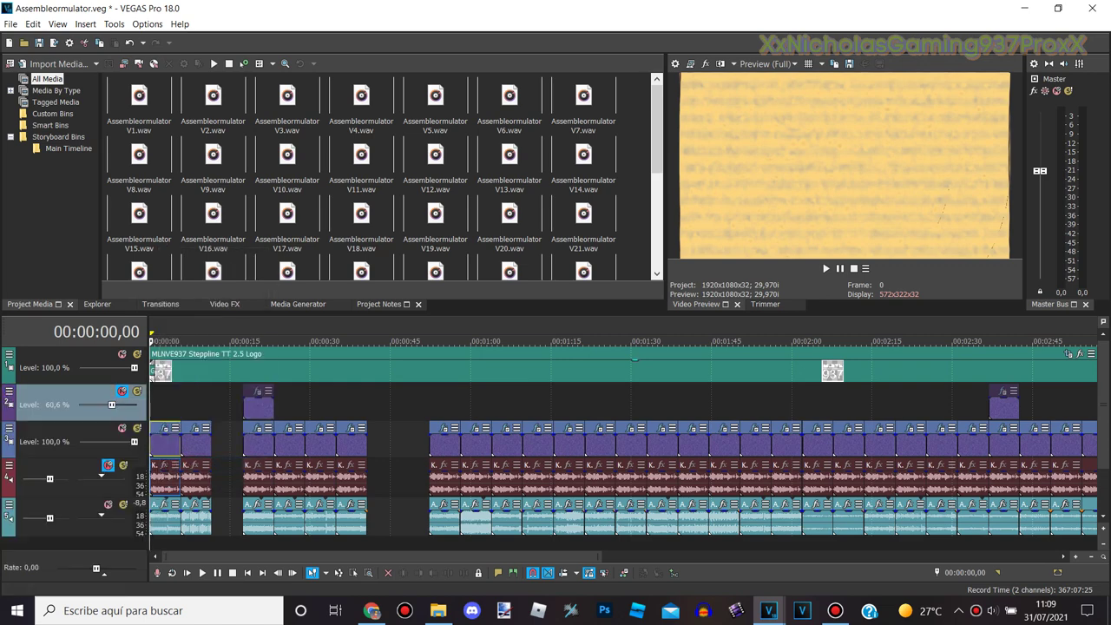
Examine the second clip's Gradient Map colour stops, Color Corrector (Secondary) and Invert settings, and close its effects window
{"action": "left_click", "coordinate": [181, 342]}
{"action": "scroll", "coordinate": [179, 464], "scroll_direction": "up", "scroll_amount": 5}
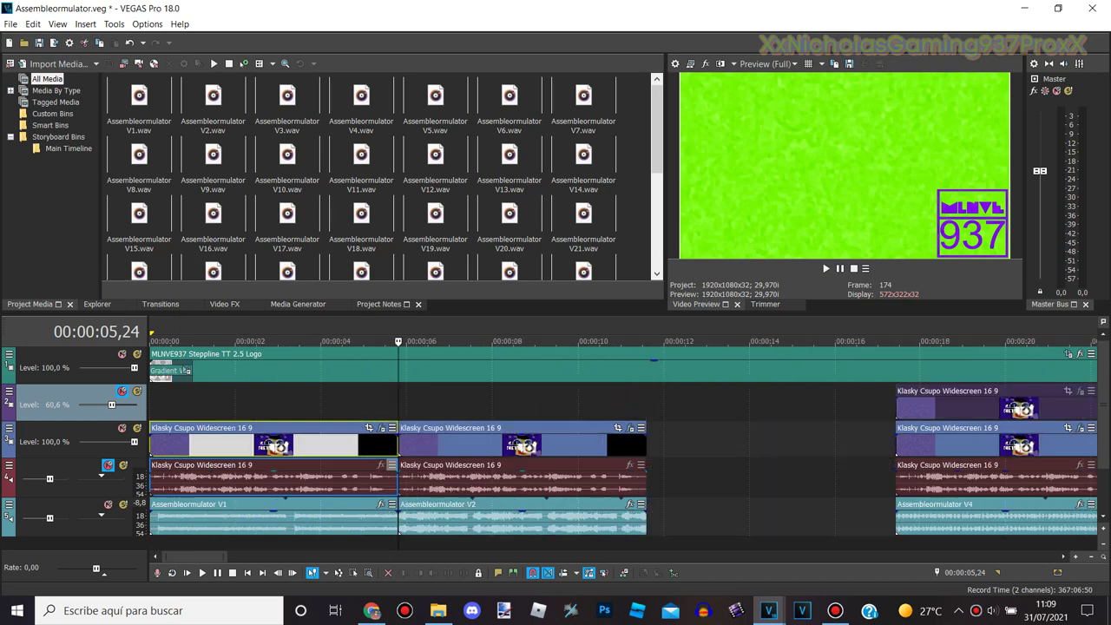
{"action": "left_click", "coordinate": [630, 428]}
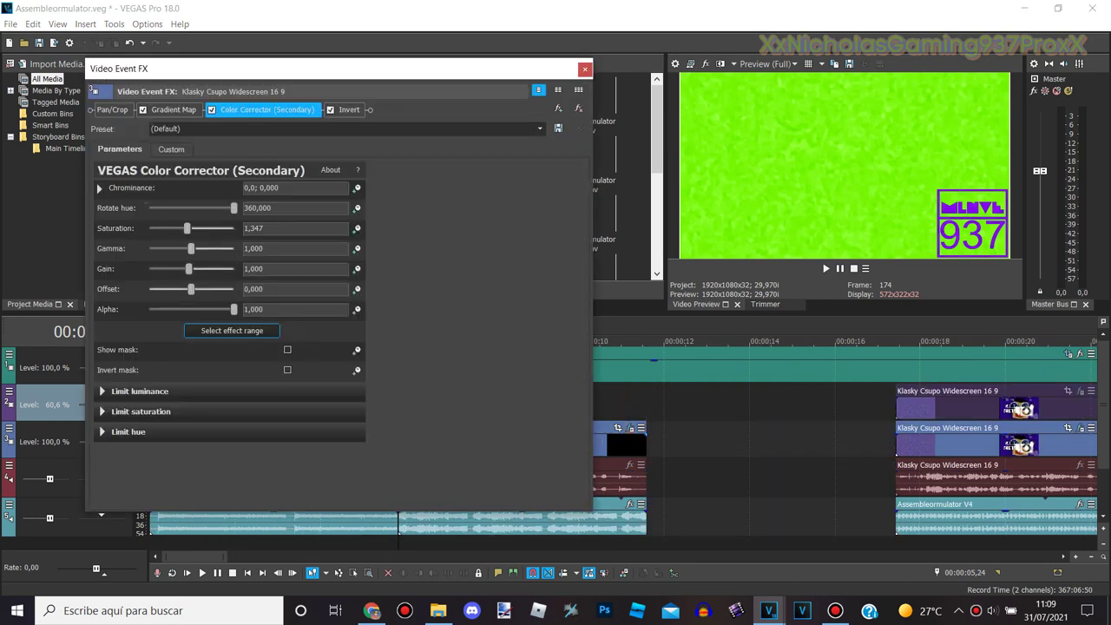
{"action": "left_click", "coordinate": [173, 109]}
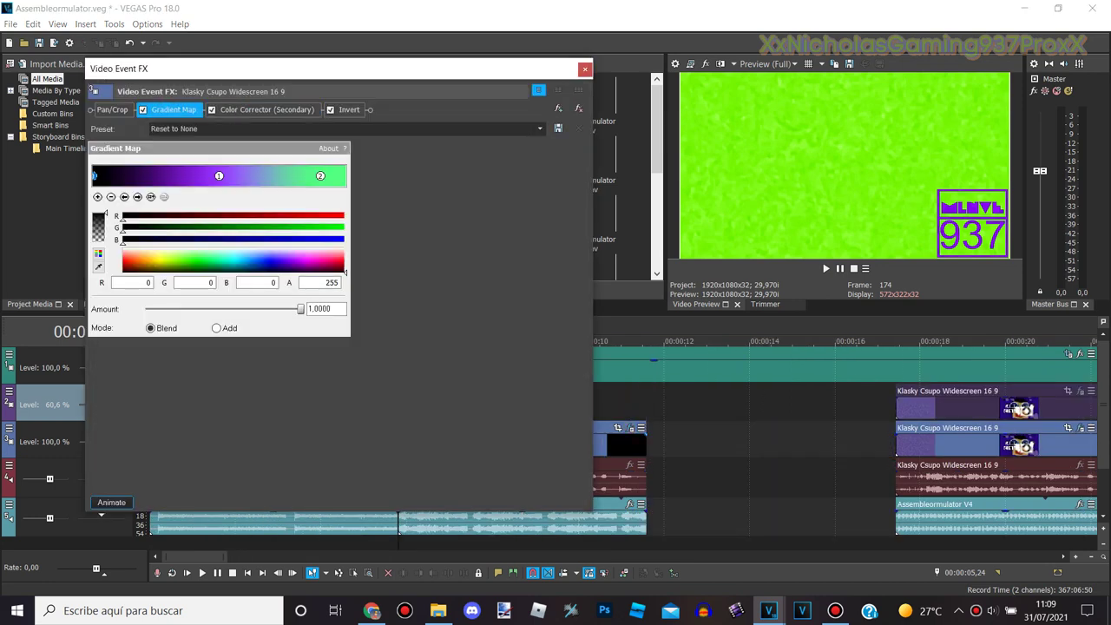
{"action": "left_click", "coordinate": [137, 197]}
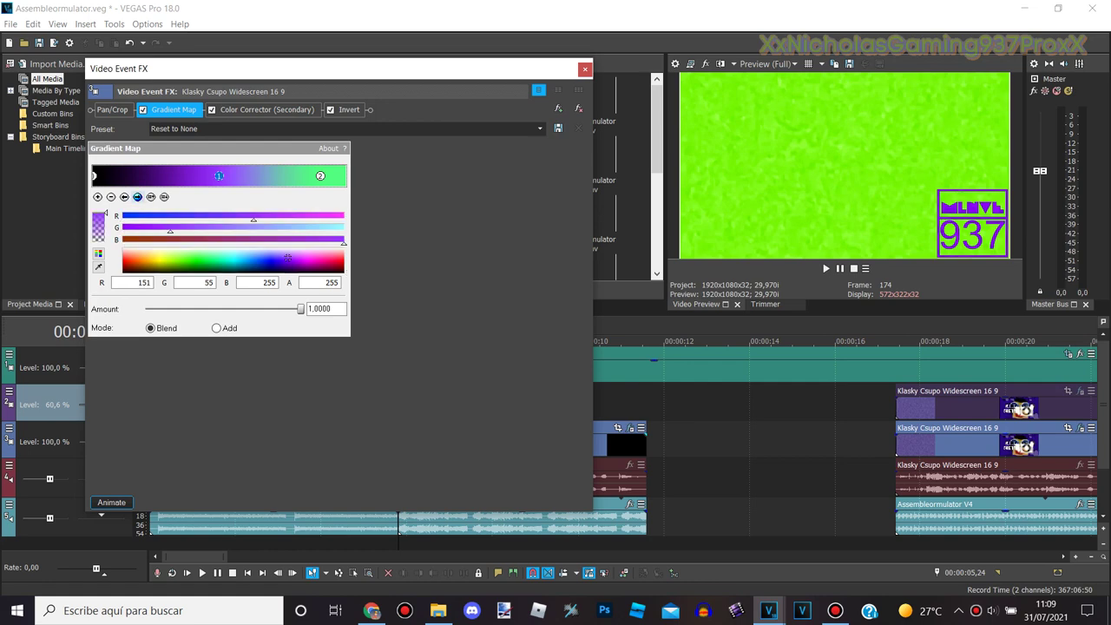
{"action": "left_click", "coordinate": [137, 197]}
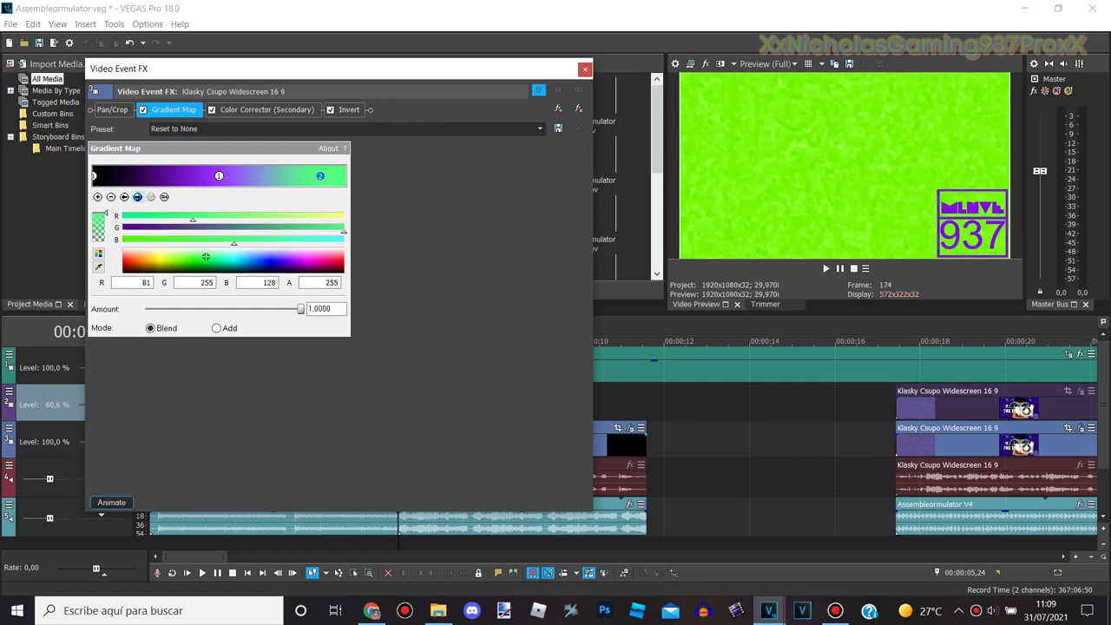
{"action": "left_click", "coordinate": [264, 110]}
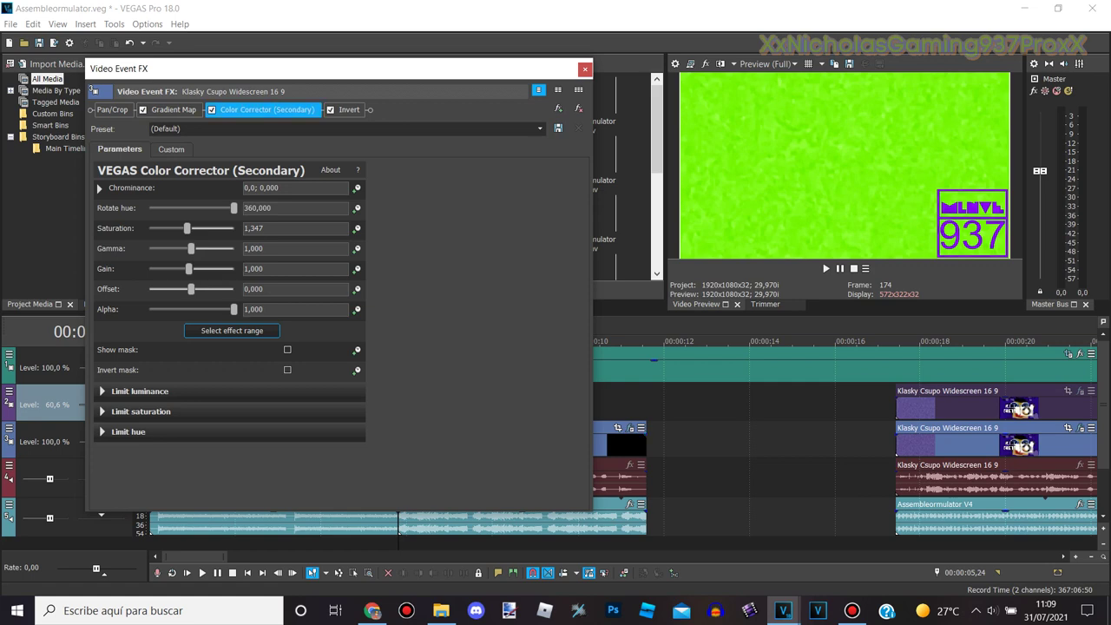
{"action": "left_click", "coordinate": [347, 111]}
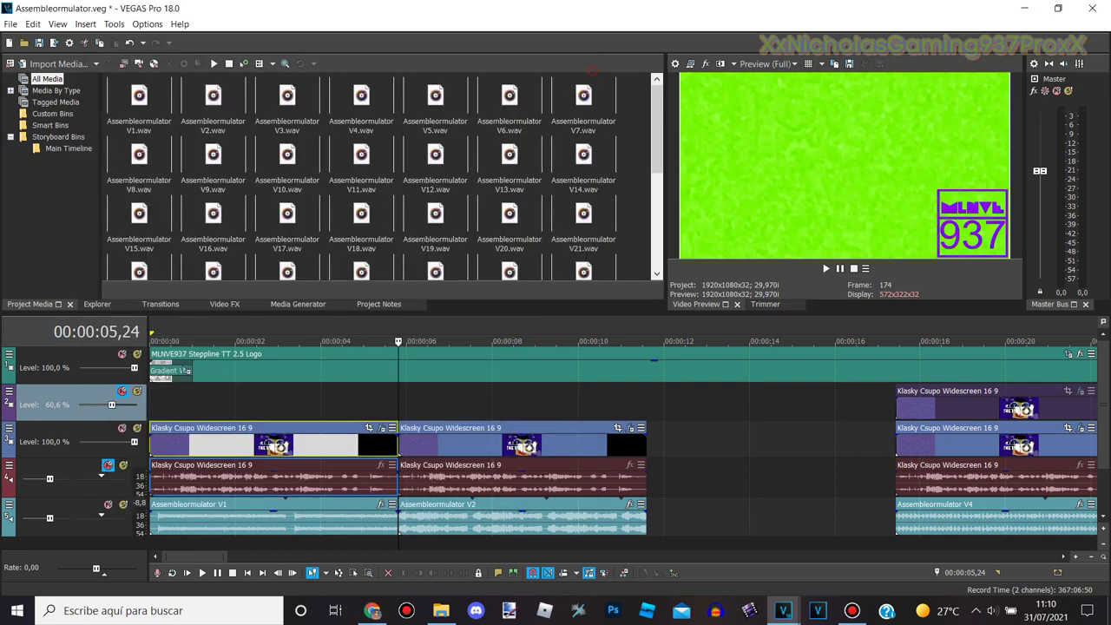
{"action": "left_click", "coordinate": [585, 69]}
Switch to the Assembleormulator Missings project and examine the Gradient Map colour stops of the Assembleormulator V3 clip
{"action": "scroll", "coordinate": [492, 459], "scroll_direction": "down", "scroll_amount": 2}
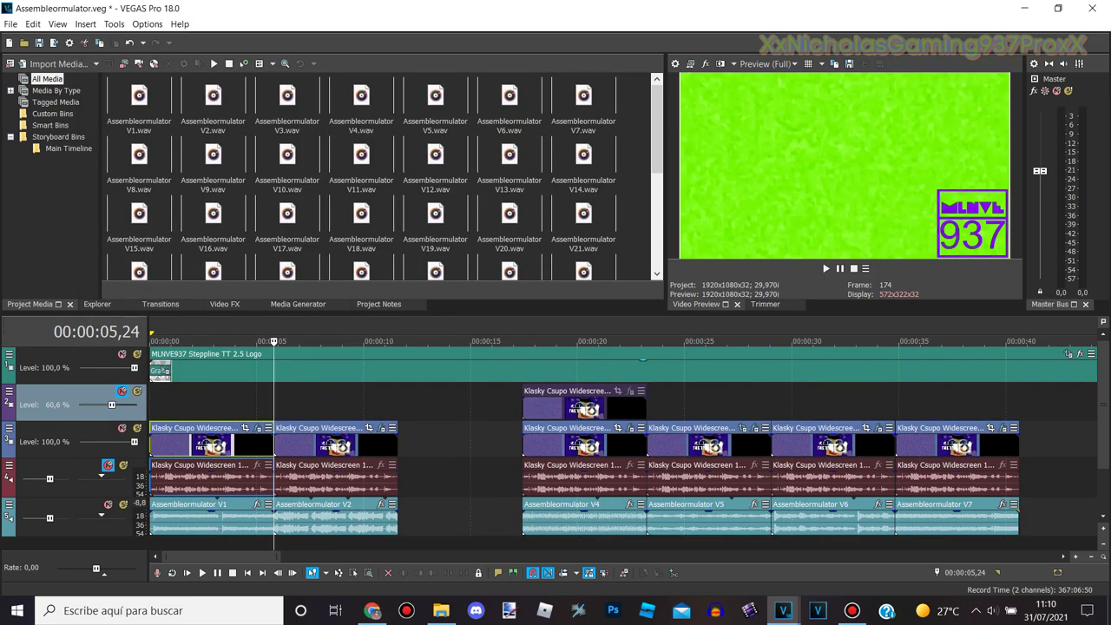
{"action": "left_click", "coordinate": [522, 341]}
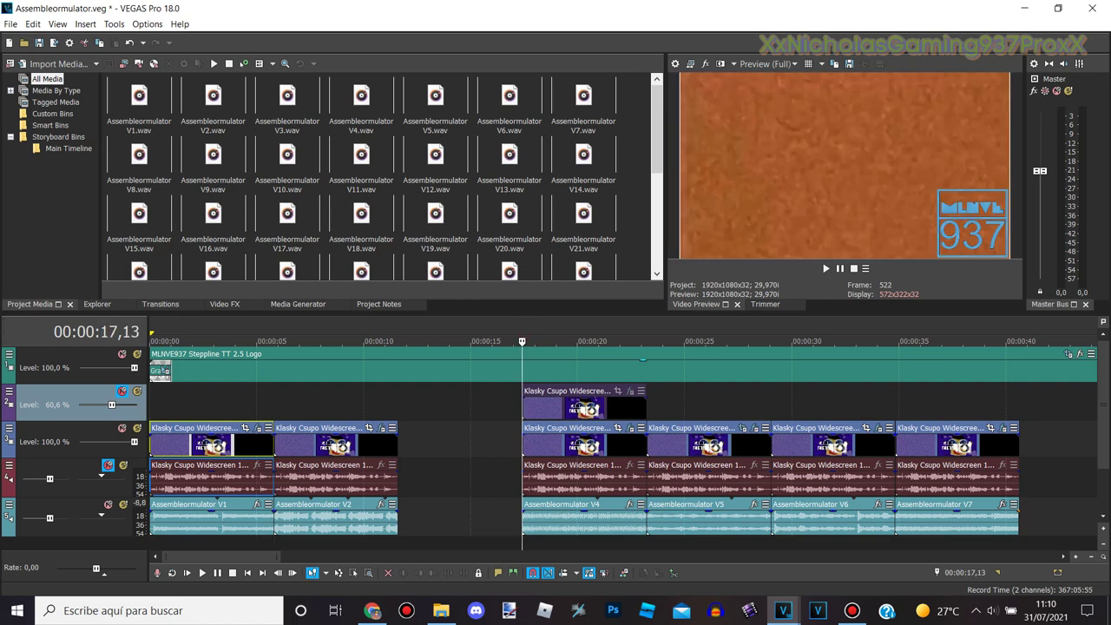
{"action": "left_click", "coordinate": [399, 341]}
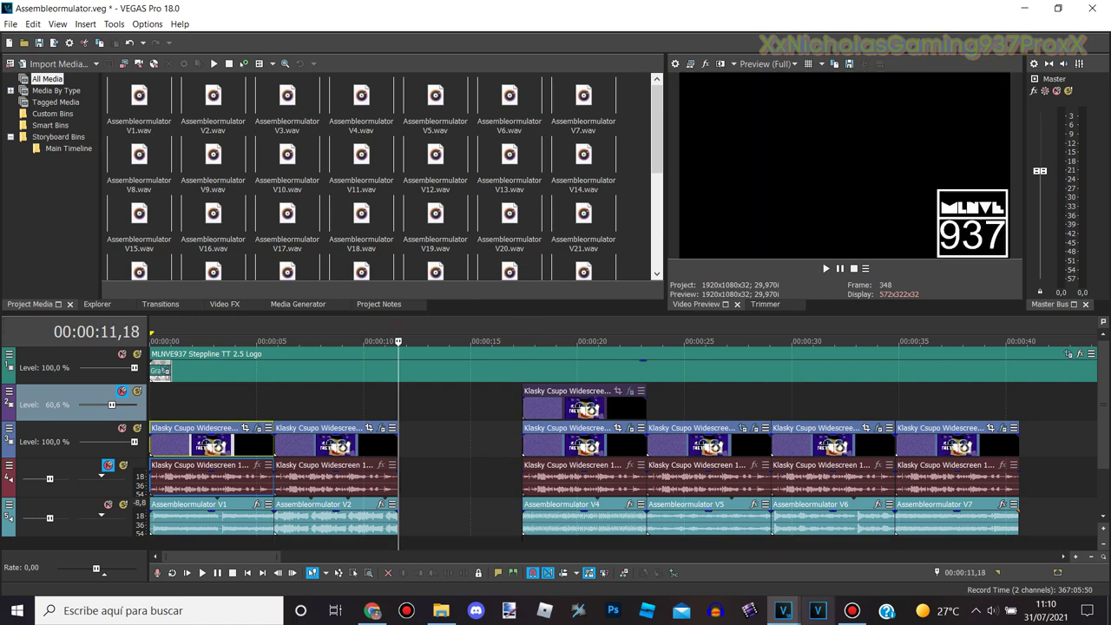
{"action": "mouse_move", "coordinate": [783, 610]}
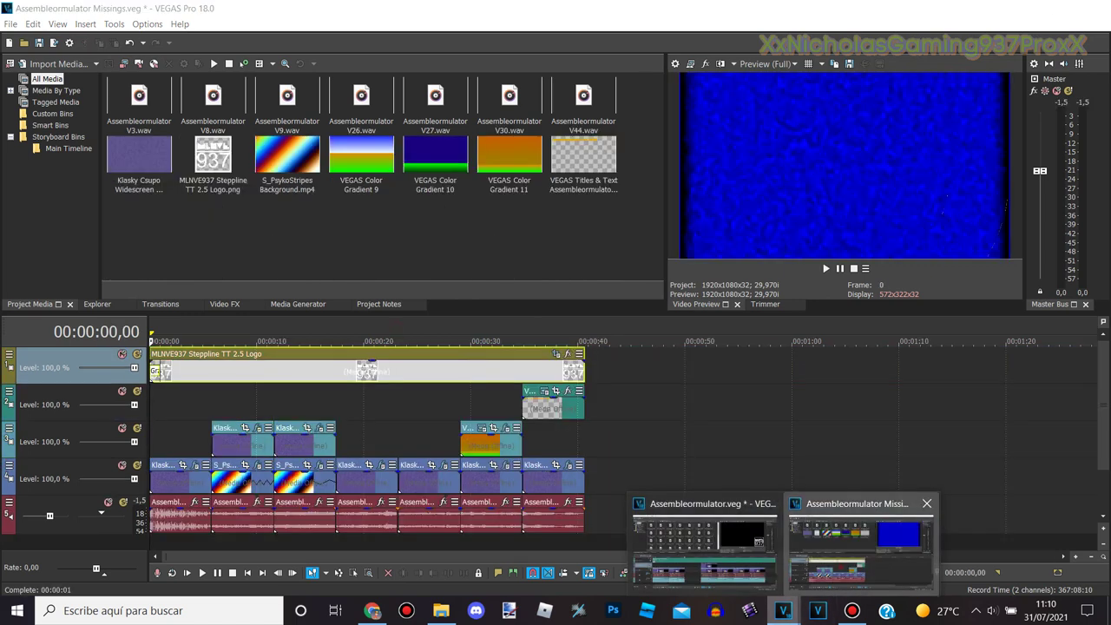
{"action": "left_click", "coordinate": [859, 531]}
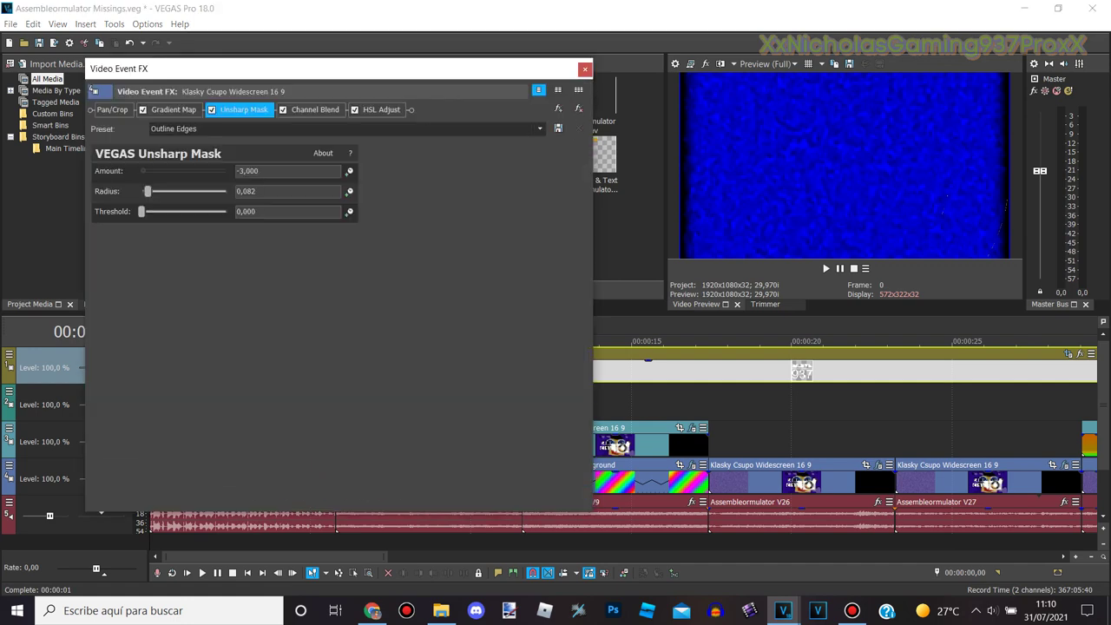
{"action": "left_click", "coordinate": [173, 110]}
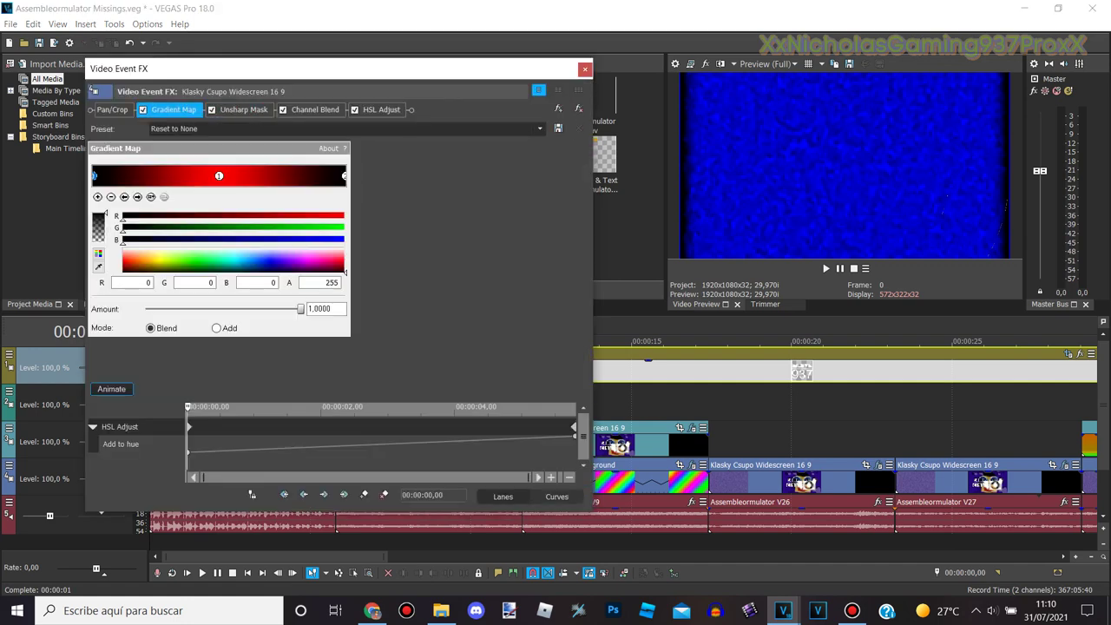
{"action": "left_click_drag", "start_coordinate": [226, 71], "coordinate": [474, 64]}
{"action": "left_click", "coordinate": [386, 189]}
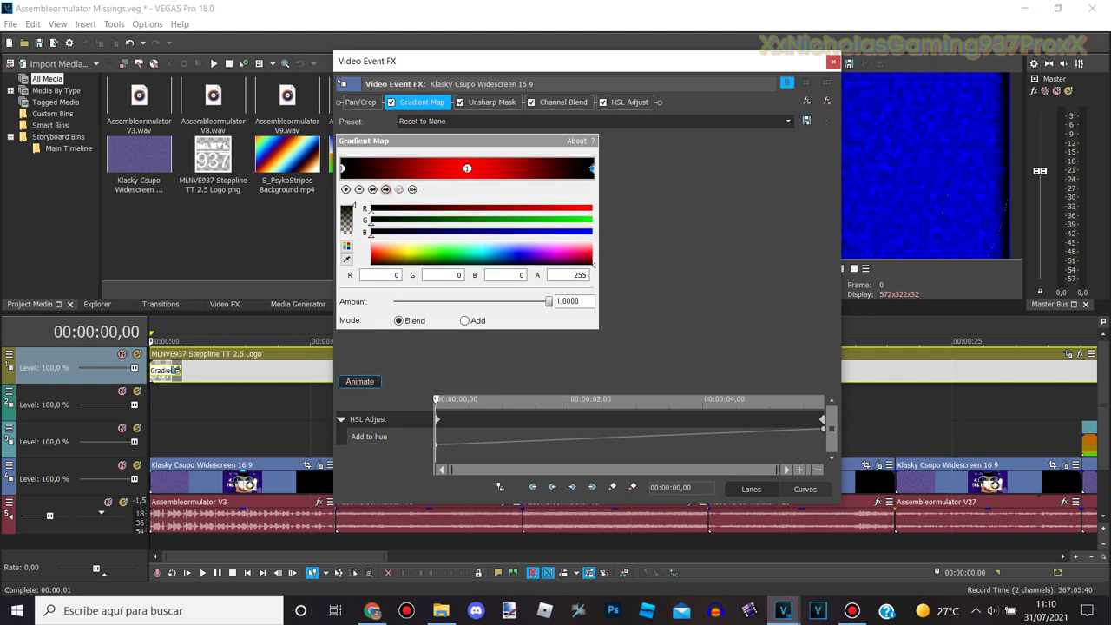
Examine the V3 clip's Unsharp Mask, Channel Blend and animated HSL Adjust settings, and close its effects window
{"action": "left_click", "coordinate": [491, 103]}
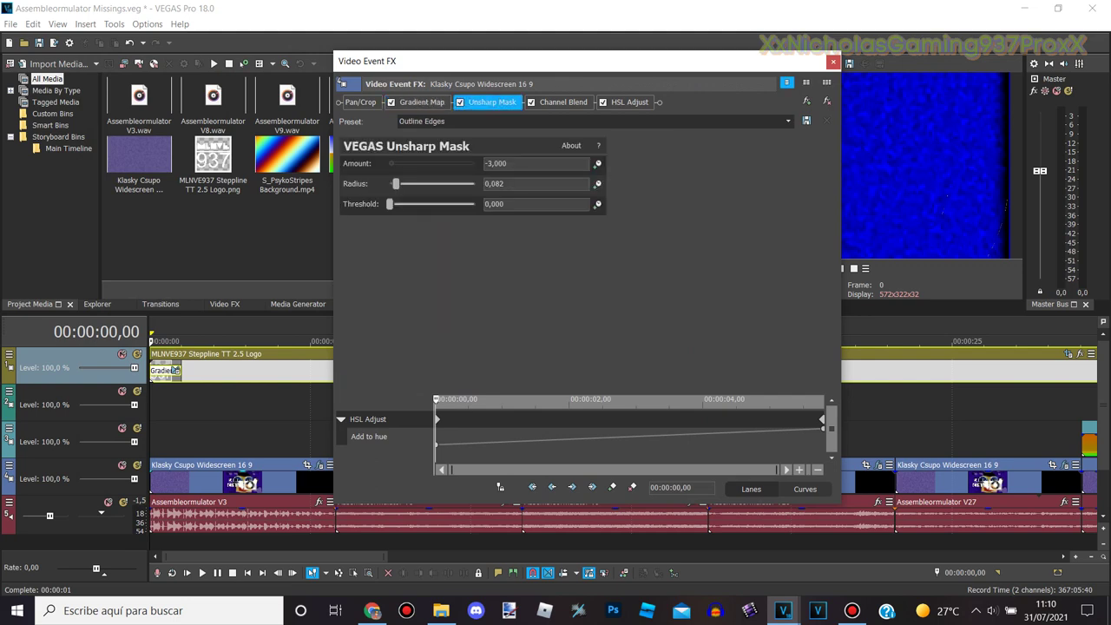
{"action": "left_click", "coordinate": [562, 103]}
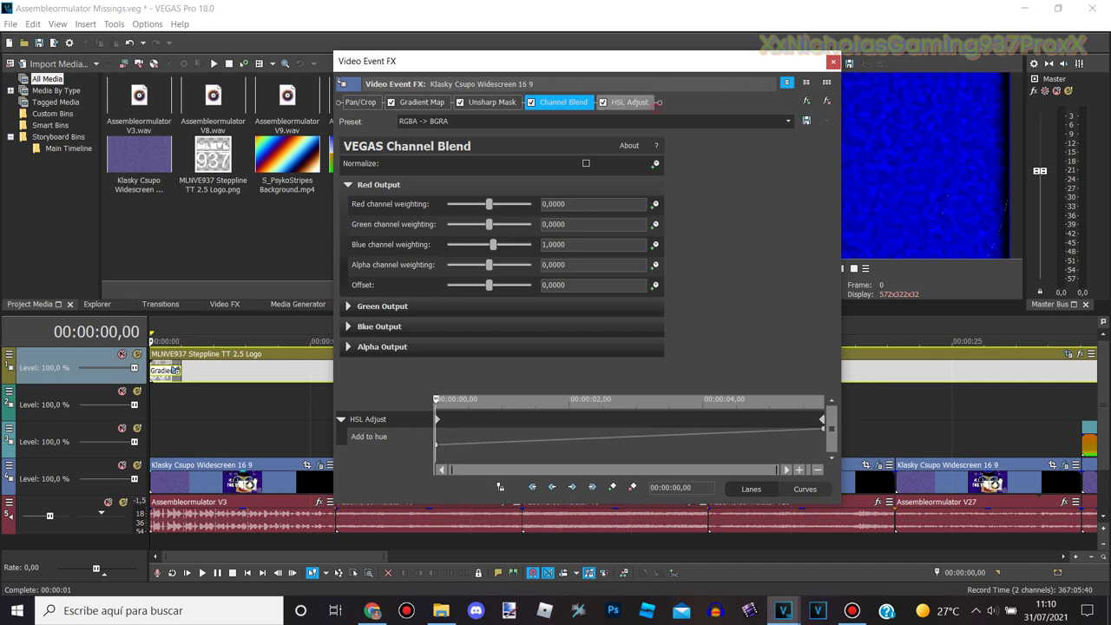
{"action": "left_click", "coordinate": [629, 103]}
{"action": "left_click_drag", "start_coordinate": [436, 400], "coordinate": [825, 400]}
{"action": "left_click", "coordinate": [833, 62]}
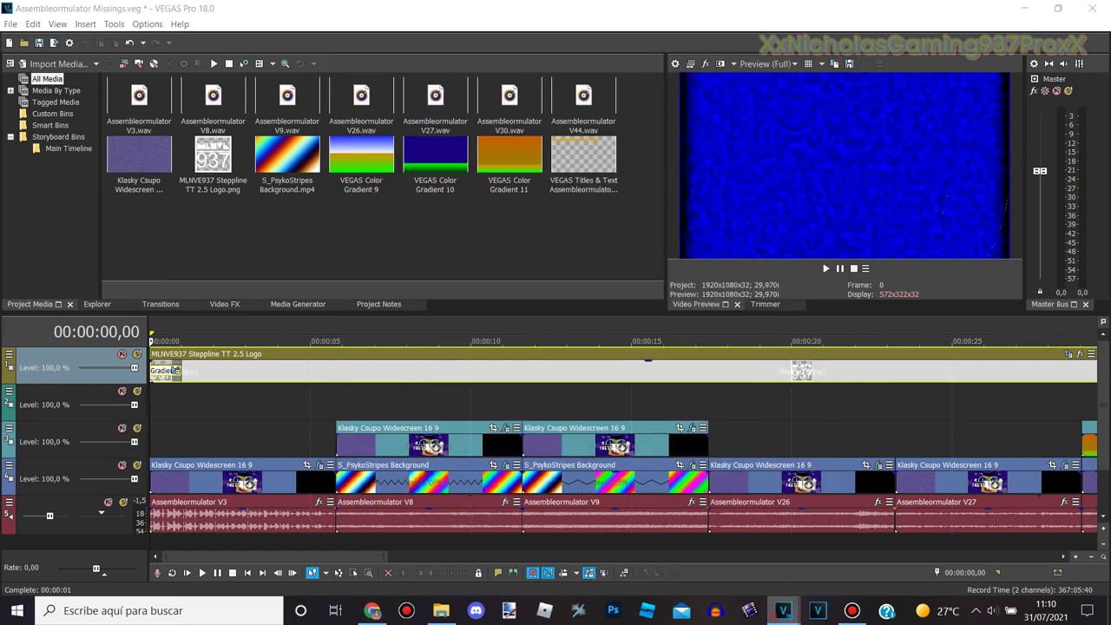
Return to the Assembleormulator project and examine the HSL Adjust and LAB Adjust settings of the third-track clip above Assembleormulator V4
{"action": "mouse_move", "coordinate": [783, 611]}
{"action": "left_click", "coordinate": [740, 539]}
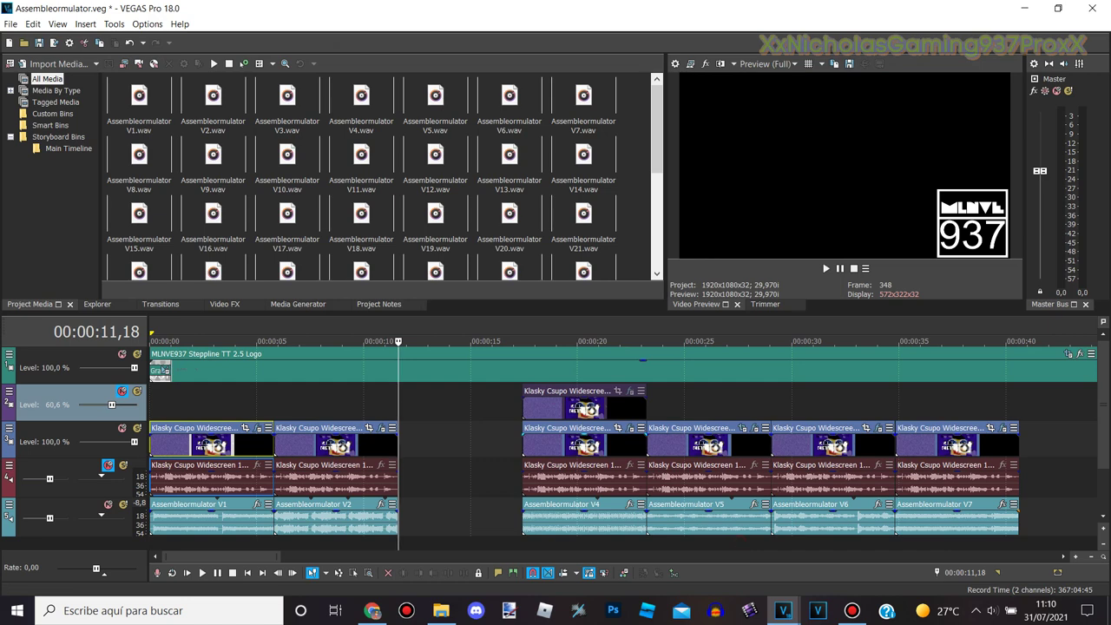
{"action": "key", "text": "ctrl+alt+Right"}
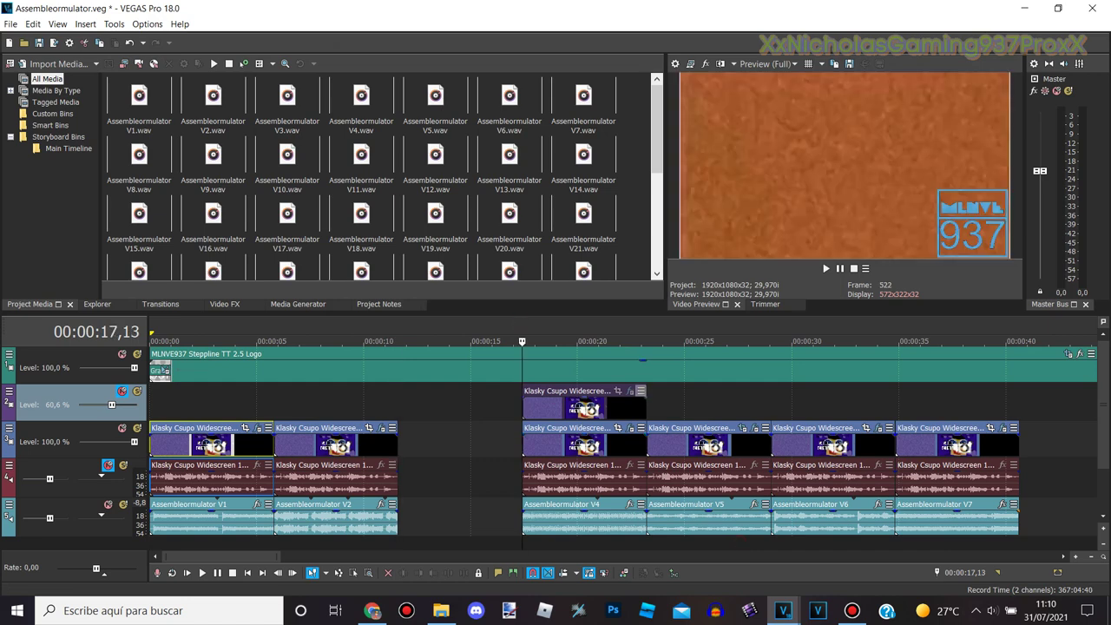
{"action": "left_click", "coordinate": [630, 428]}
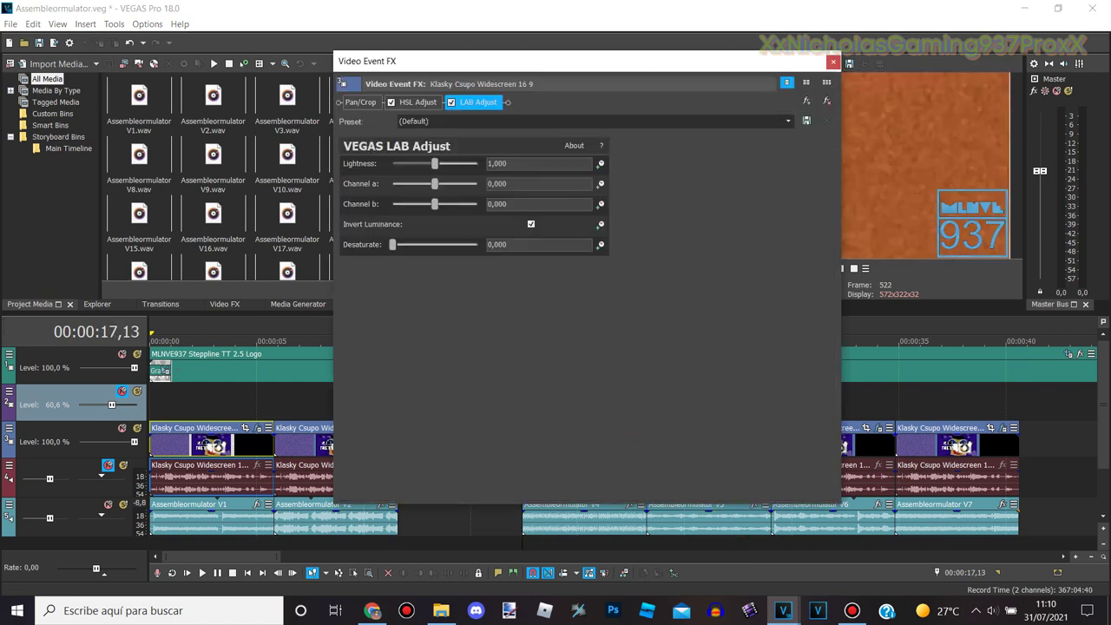
{"action": "left_click", "coordinate": [419, 102]}
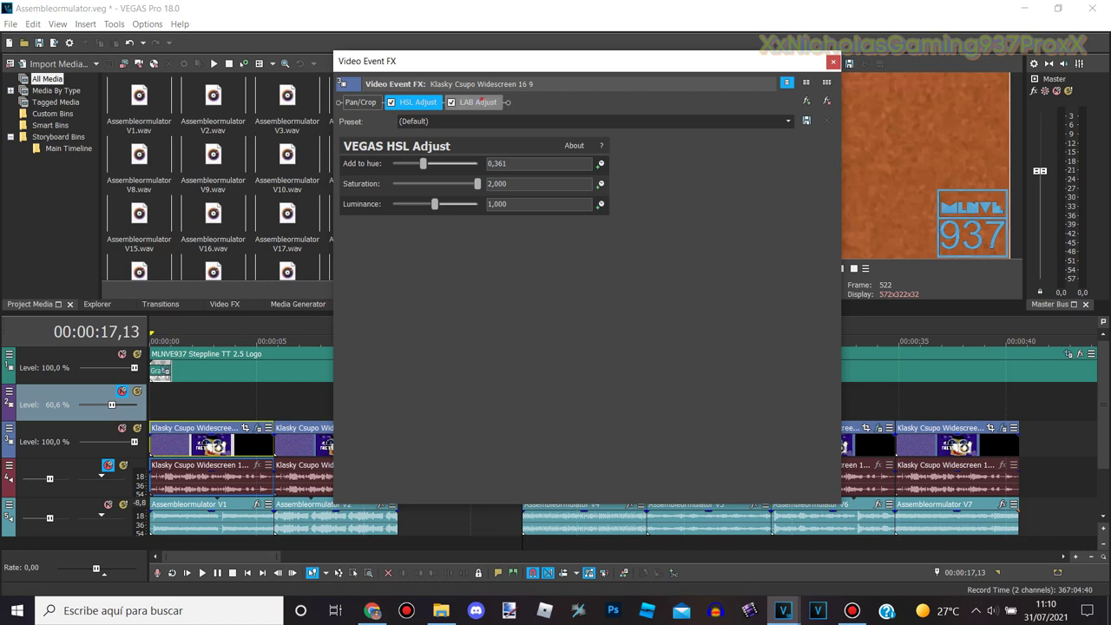
{"action": "left_click", "coordinate": [477, 102]}
{"action": "left_click", "coordinate": [833, 62]}
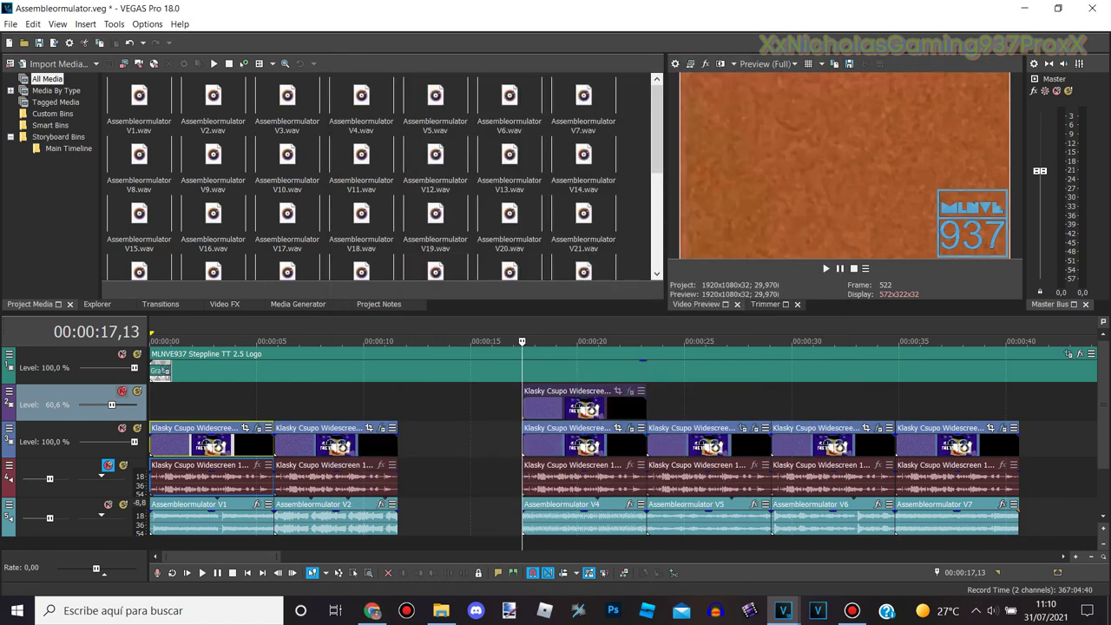
Unmute the second track and preview the overlay clip at several frames around the 20-second mark
{"action": "left_click", "coordinate": [122, 391]}
{"action": "left_click", "coordinate": [579, 341]}
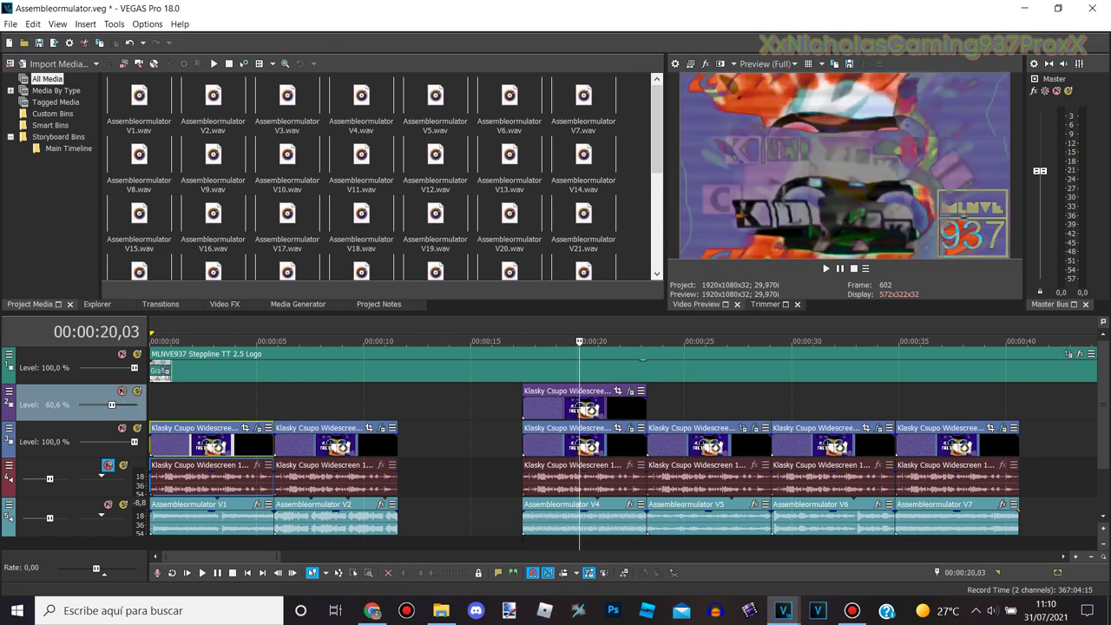
{"action": "left_click", "coordinate": [561, 341]}
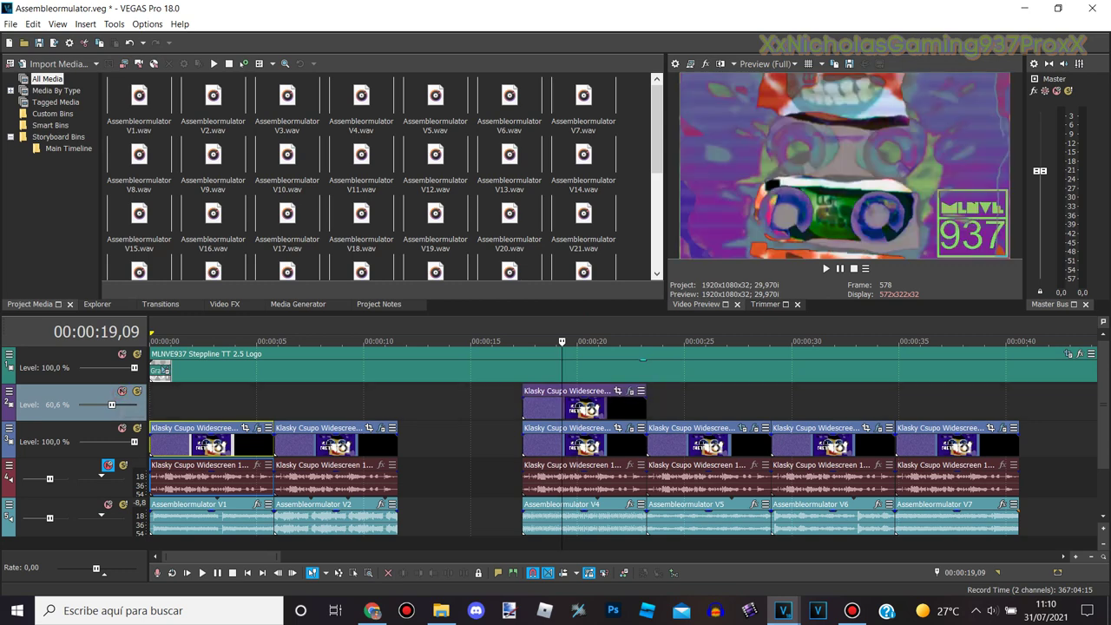
{"action": "left_click", "coordinate": [577, 330]}
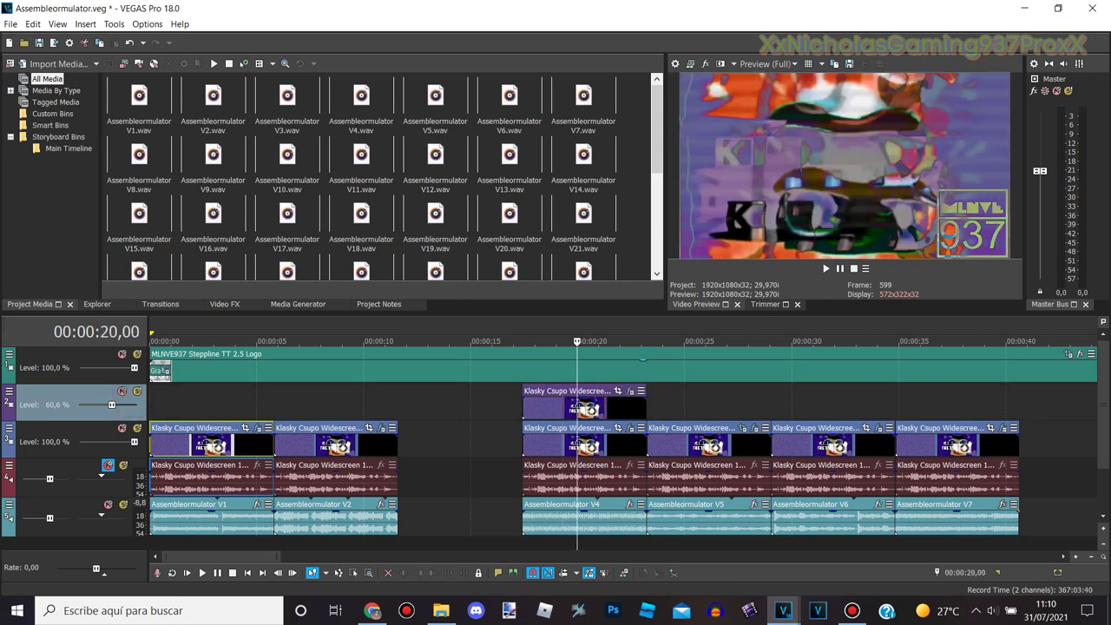
Examine the overlay clip's TV Simulator and LAB Adjust settings, and move the playhead to the V5 clip's start at 00:00:23,07
{"action": "left_click", "coordinate": [521, 329]}
{"action": "left_click", "coordinate": [630, 390]}
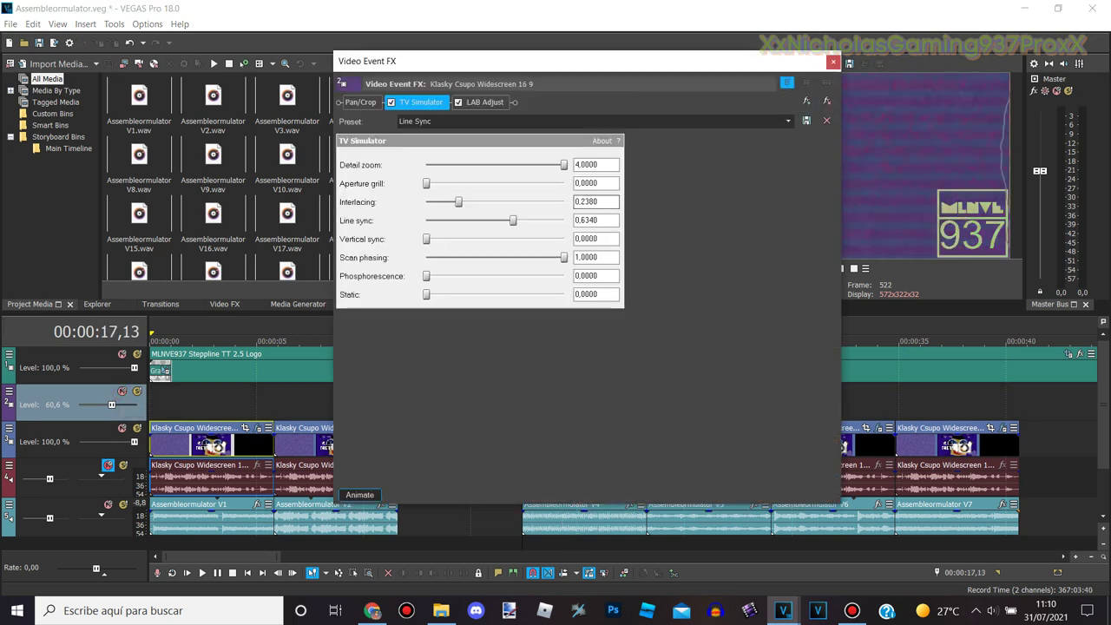
{"action": "left_click", "coordinate": [482, 101]}
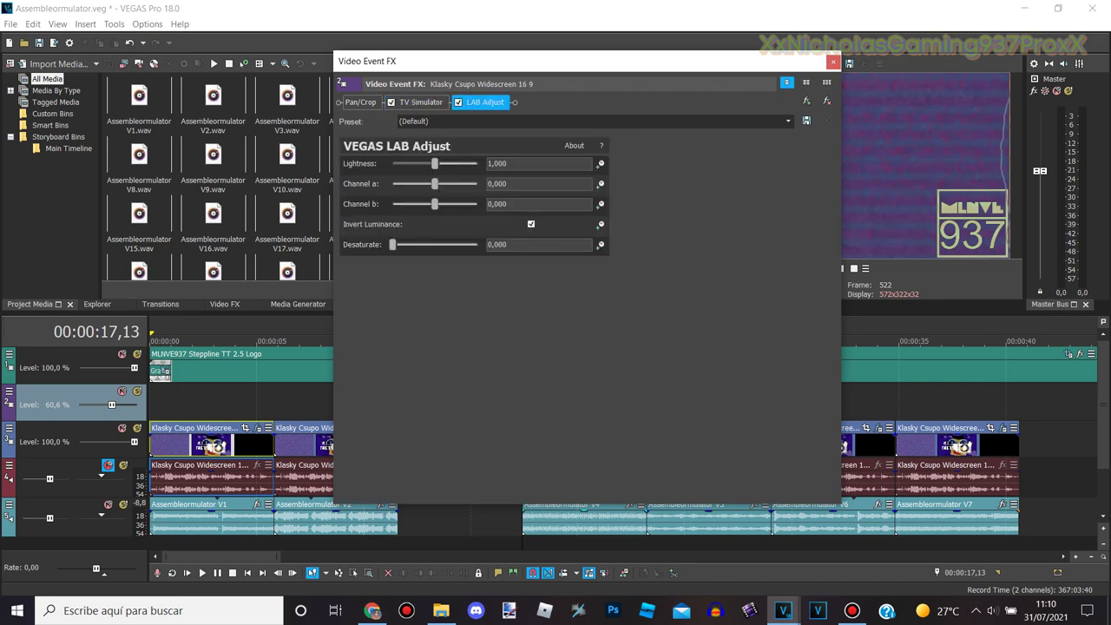
{"action": "left_click", "coordinate": [832, 62]}
{"action": "key", "text": "Right"}
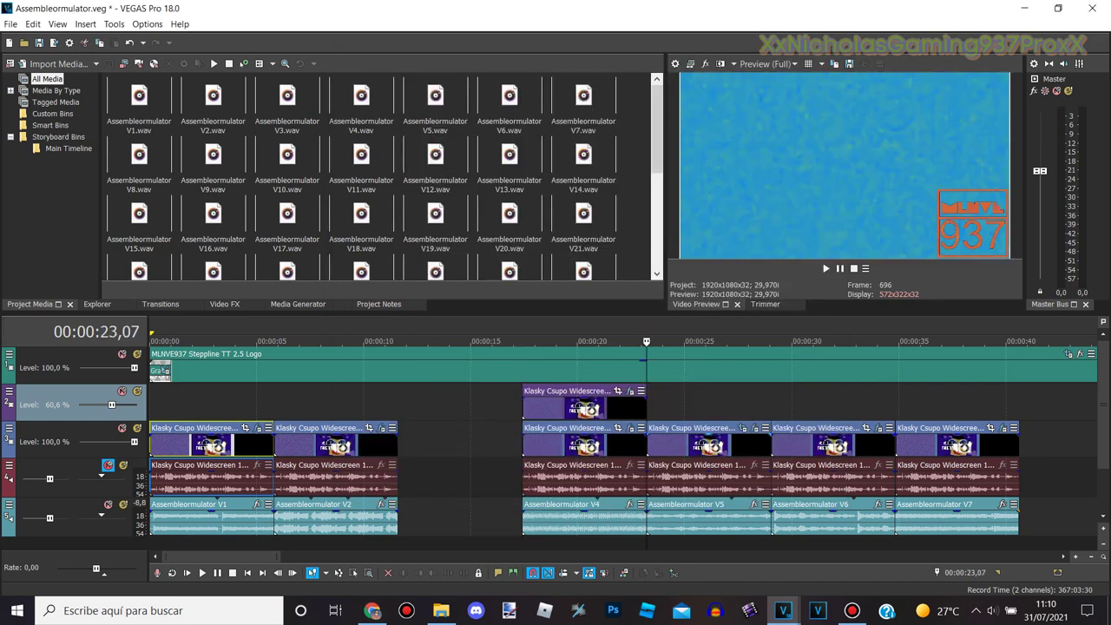
Examine each colour point of the V5 clip's Gradient Map effect, and close its effects window
{"action": "left_click", "coordinate": [753, 428]}
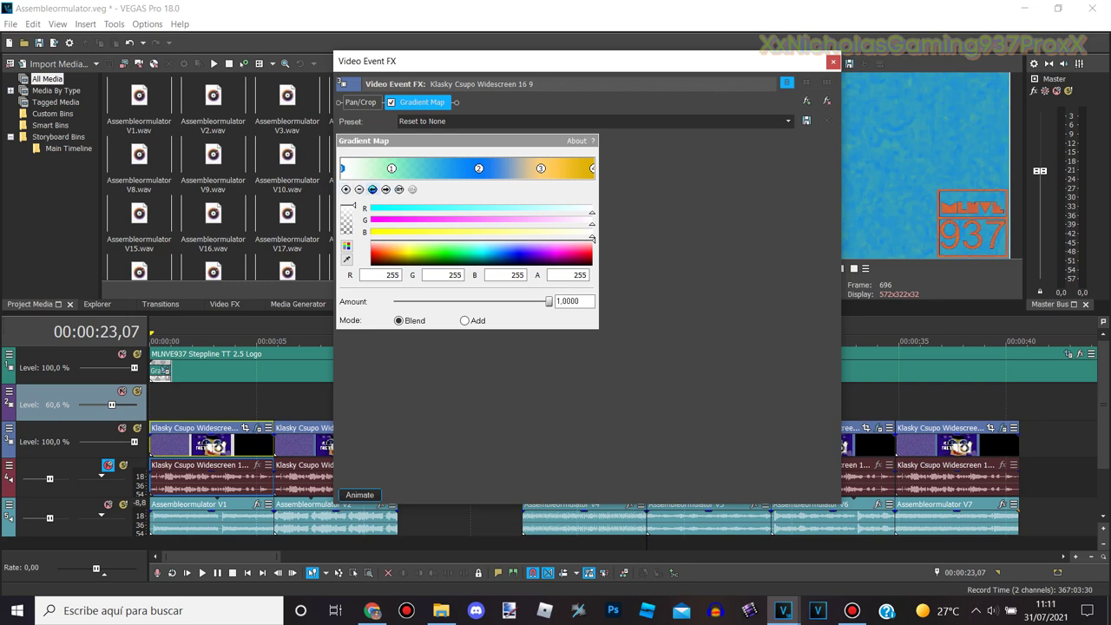
{"action": "left_click", "coordinate": [387, 189]}
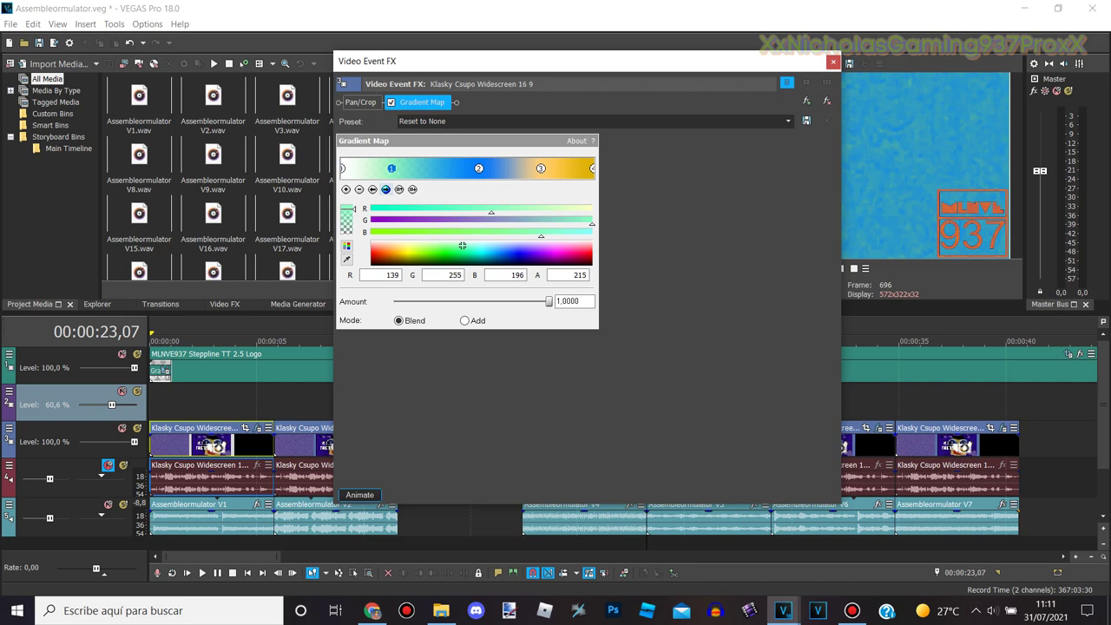
{"action": "left_click", "coordinate": [386, 189]}
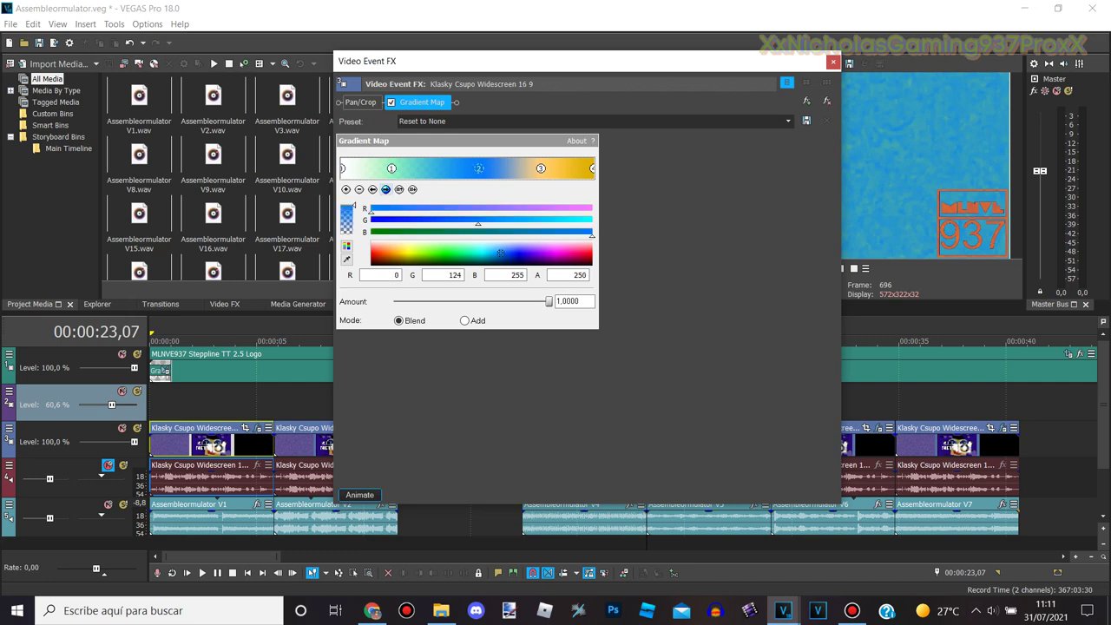
{"action": "left_click", "coordinate": [386, 189]}
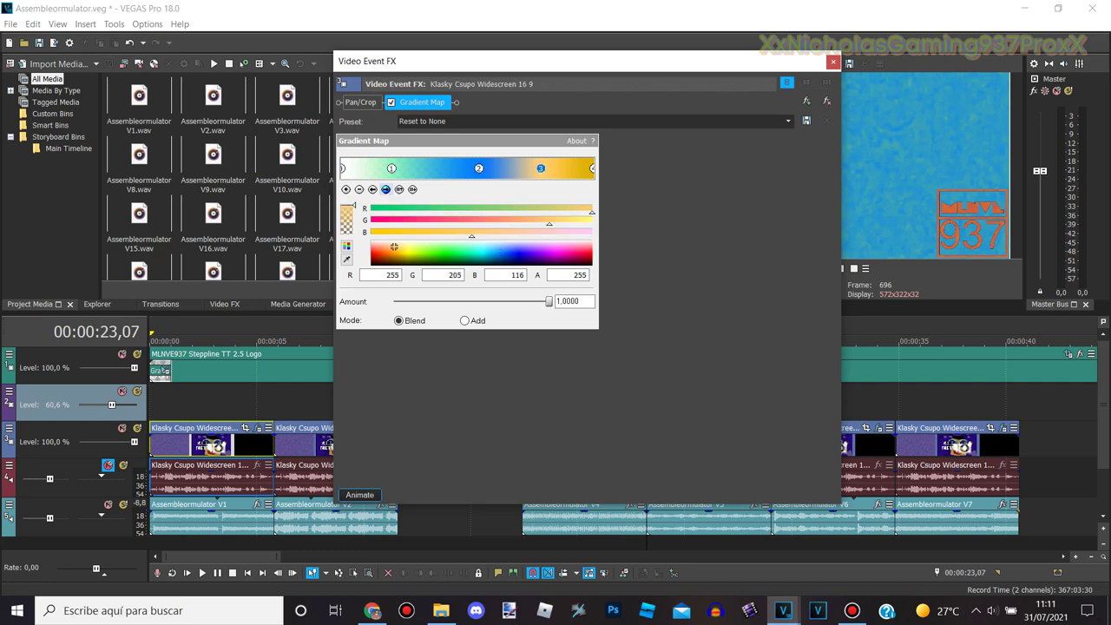
{"action": "left_click", "coordinate": [386, 189]}
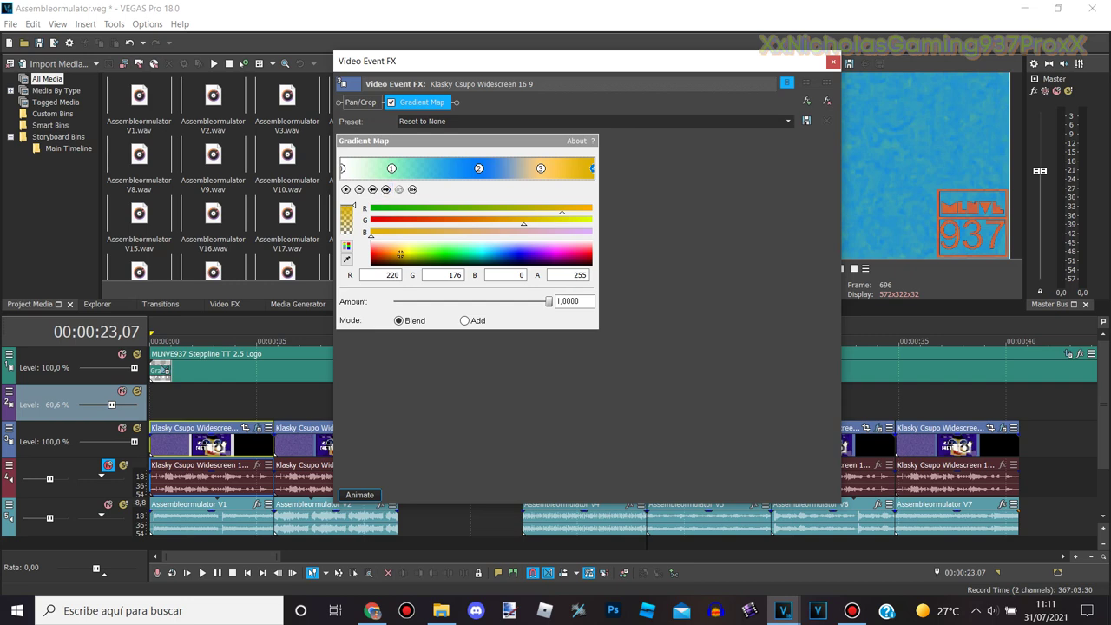
{"action": "left_click", "coordinate": [834, 62]}
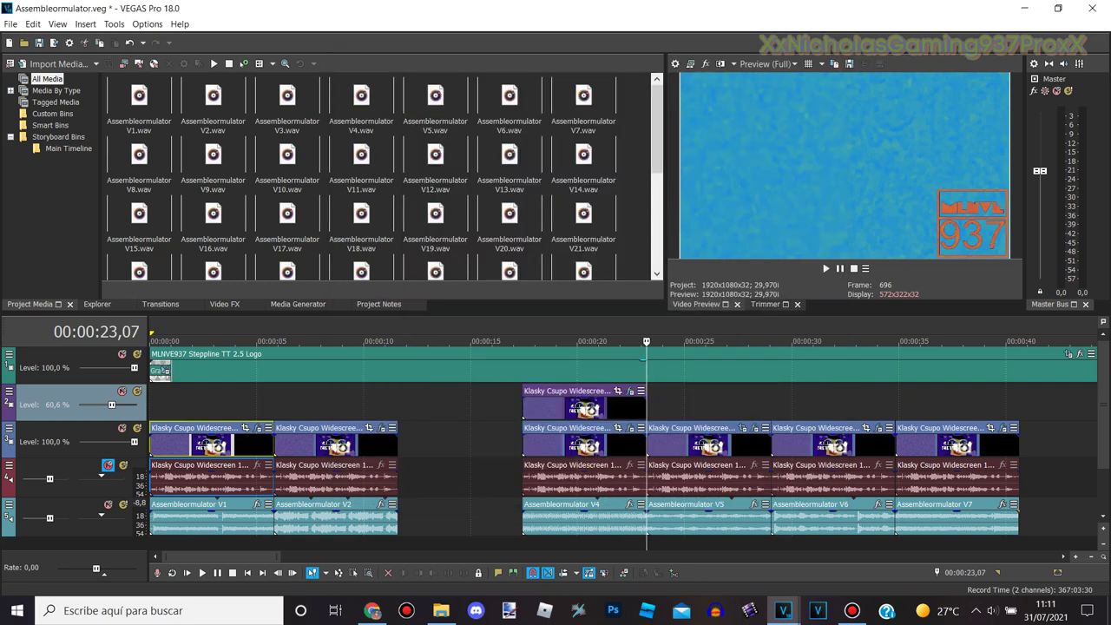
Preview frames near the end of the V5 clip and move the playhead to the V6 clip's start at 00:00:29,01
{"action": "left_click", "coordinate": [760, 328]}
{"action": "left_click", "coordinate": [763, 328]}
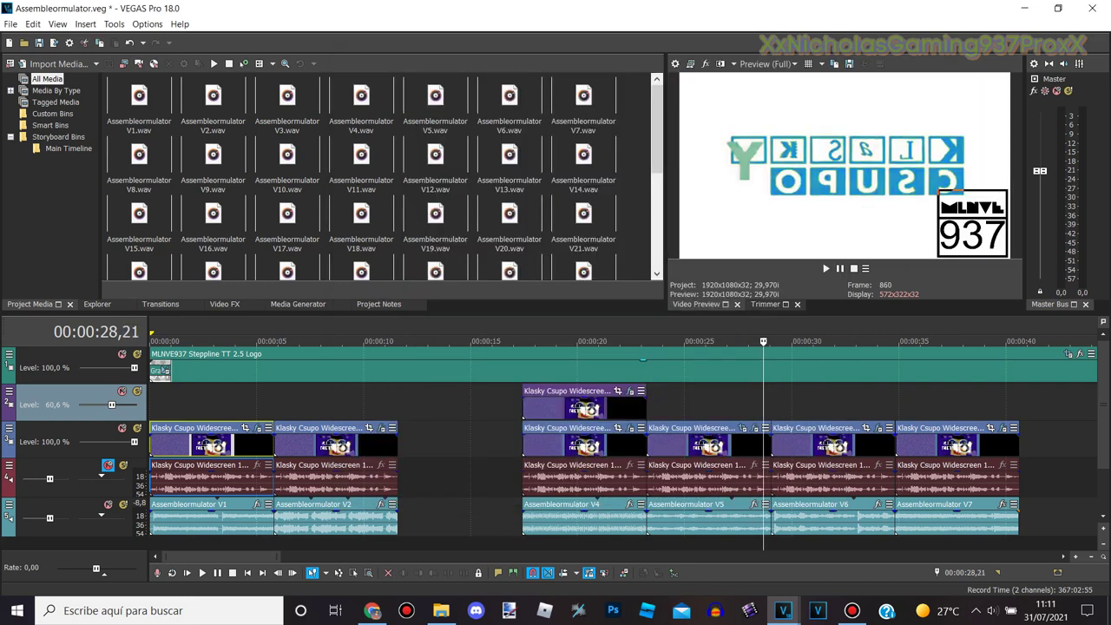
{"action": "left_click", "coordinate": [766, 328]}
{"action": "left_click", "coordinate": [771, 328]}
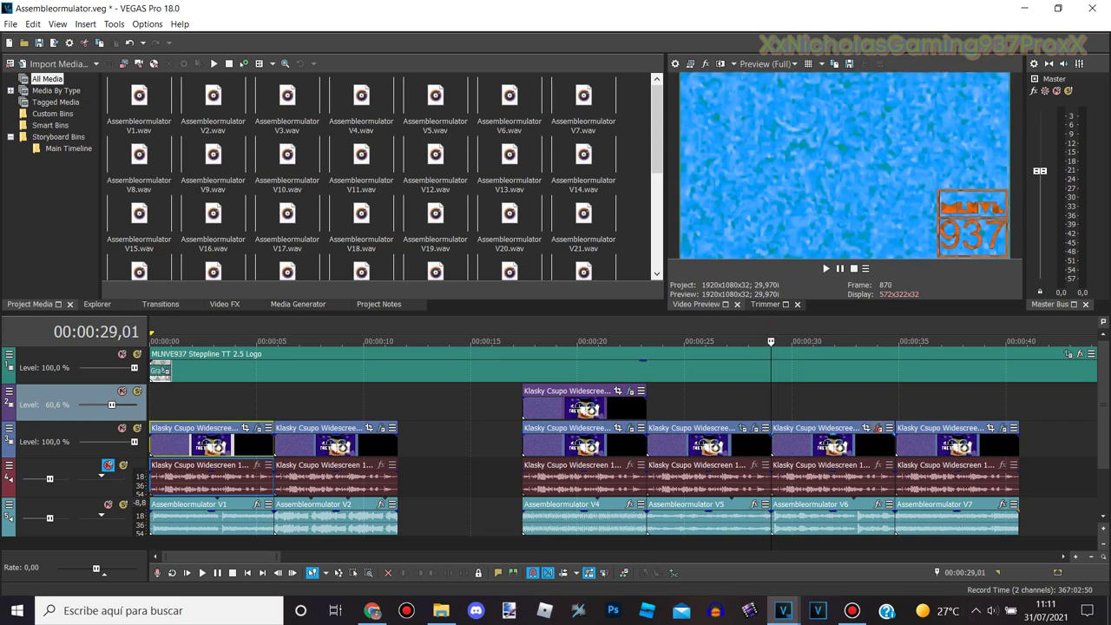
Examine the colour points of the V6 clip's Gradient Map effect
{"action": "left_click", "coordinate": [877, 428]}
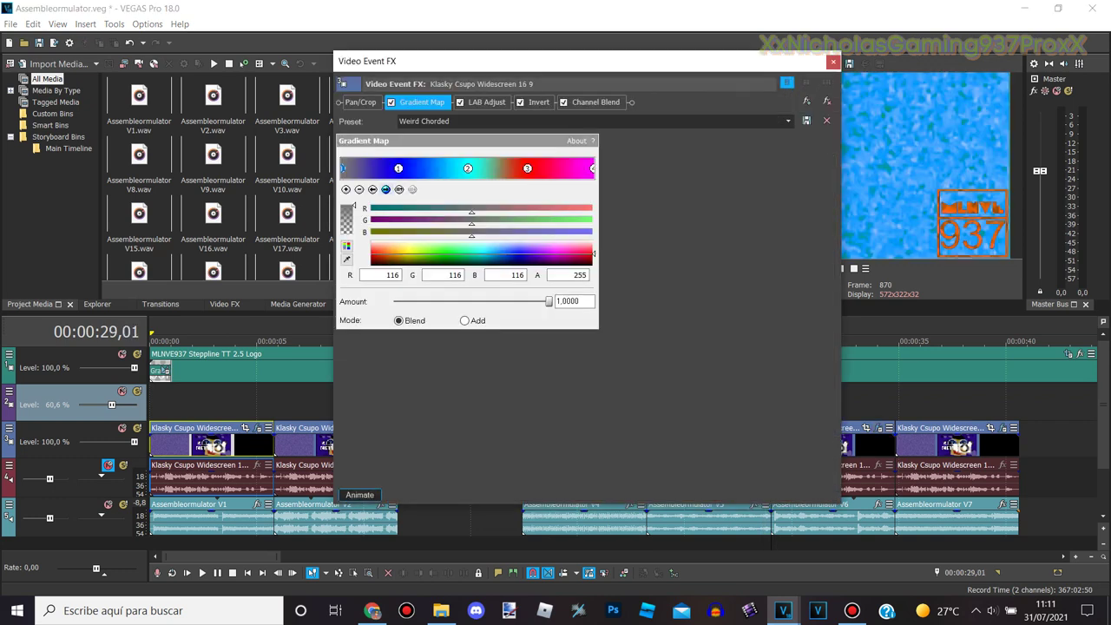
{"action": "left_click", "coordinate": [386, 189]}
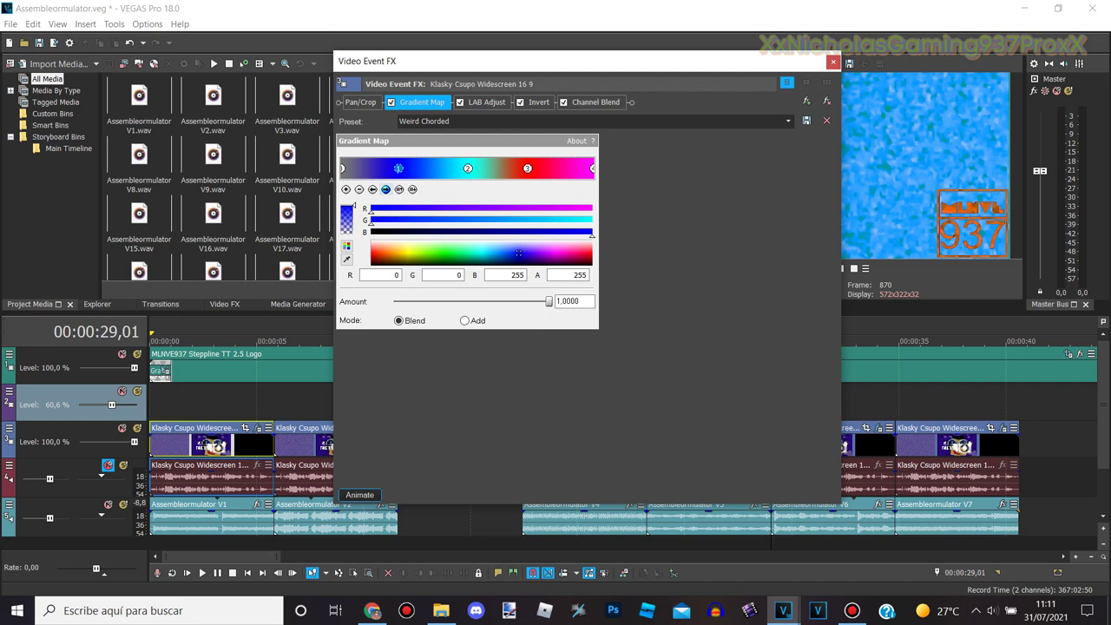
{"action": "left_click", "coordinate": [385, 189]}
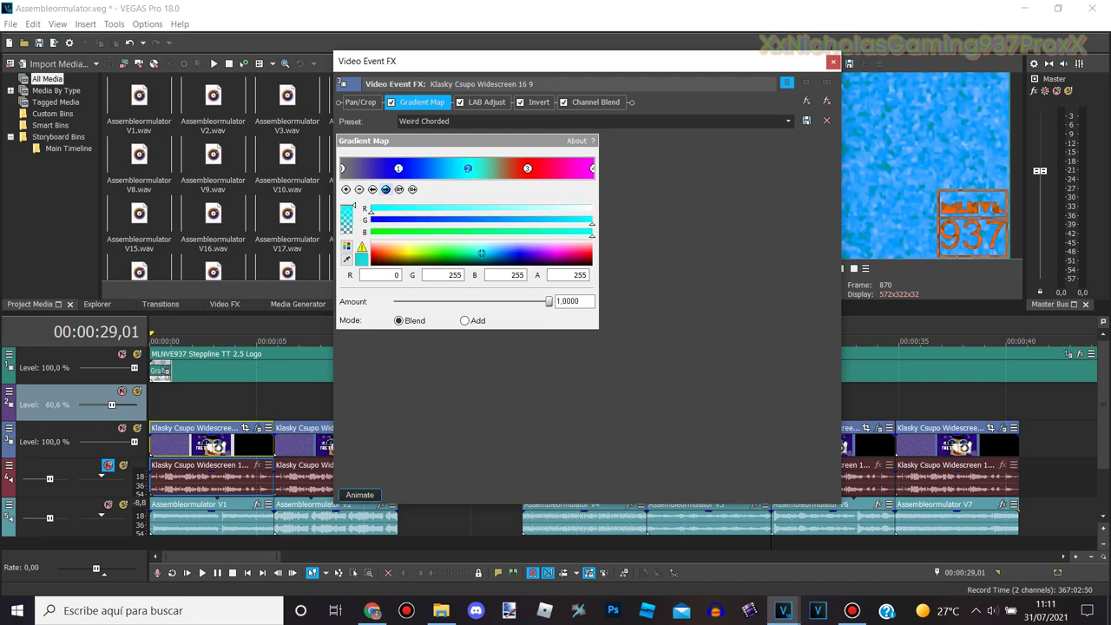
{"action": "left_click", "coordinate": [386, 189]}
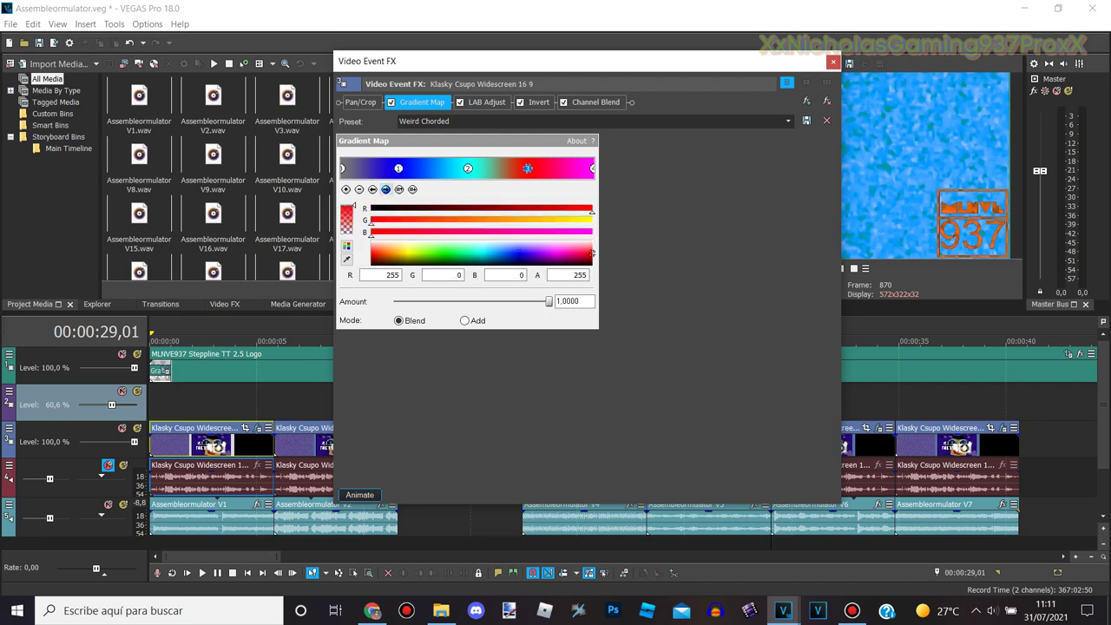
{"action": "left_click", "coordinate": [385, 189]}
Examine the V6 clip's LAB Adjust, Invert and Channel Blend settings, and close its effects window
{"action": "left_click", "coordinate": [486, 102]}
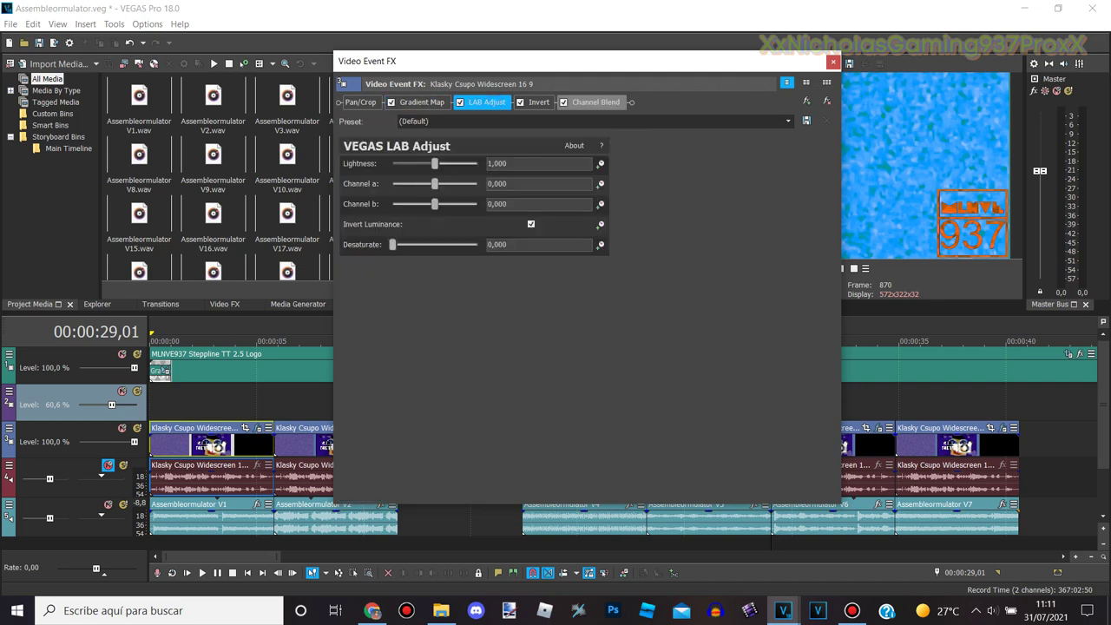
{"action": "left_click", "coordinate": [538, 102]}
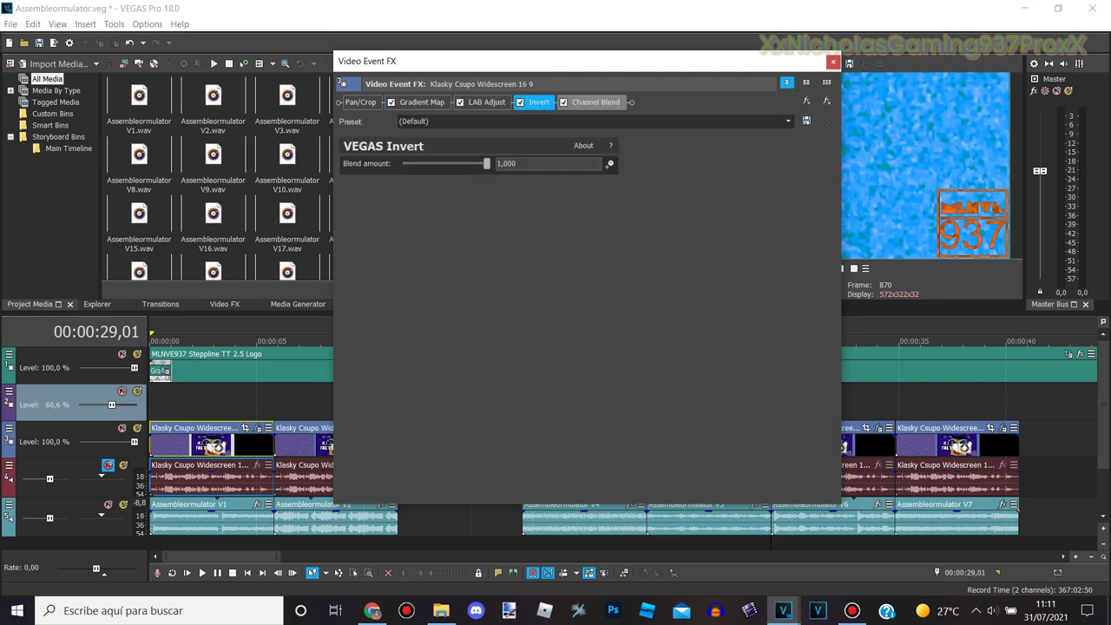
{"action": "left_click", "coordinate": [595, 101]}
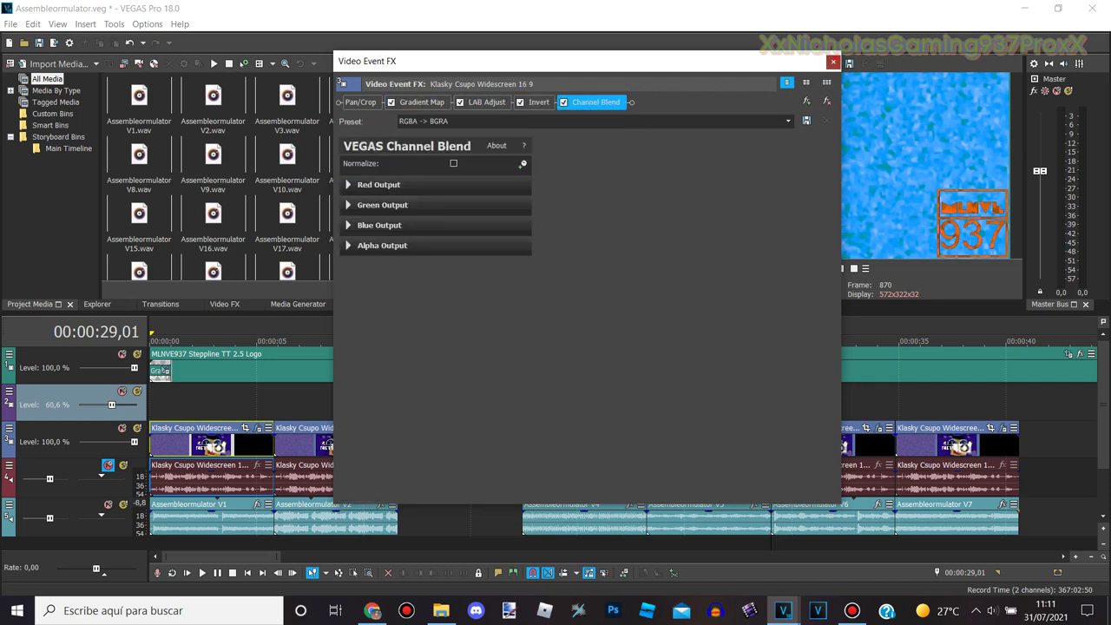
{"action": "left_click", "coordinate": [832, 61]}
Move the playhead into the V7 clip and examine its Starburst and TV Simulator settings
{"action": "left_click", "coordinate": [895, 403]}
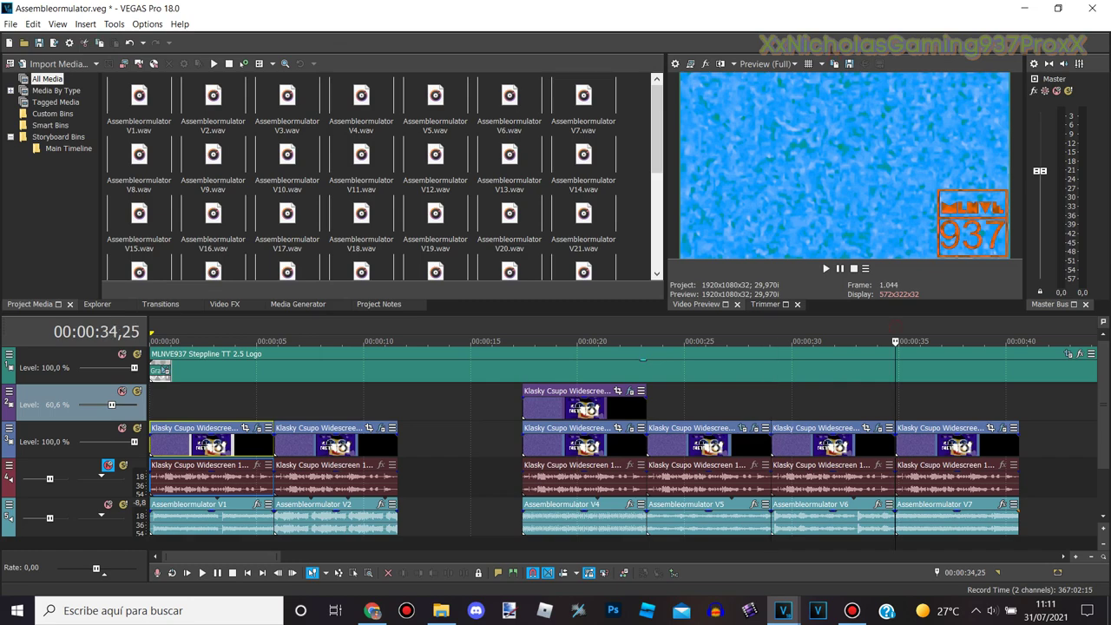
{"action": "scroll", "coordinate": [895, 403], "scroll_direction": "down", "scroll_amount": 3}
{"action": "scroll", "coordinate": [895, 403], "scroll_direction": "up", "scroll_amount": 4}
{"action": "left_click", "coordinate": [784, 428]}
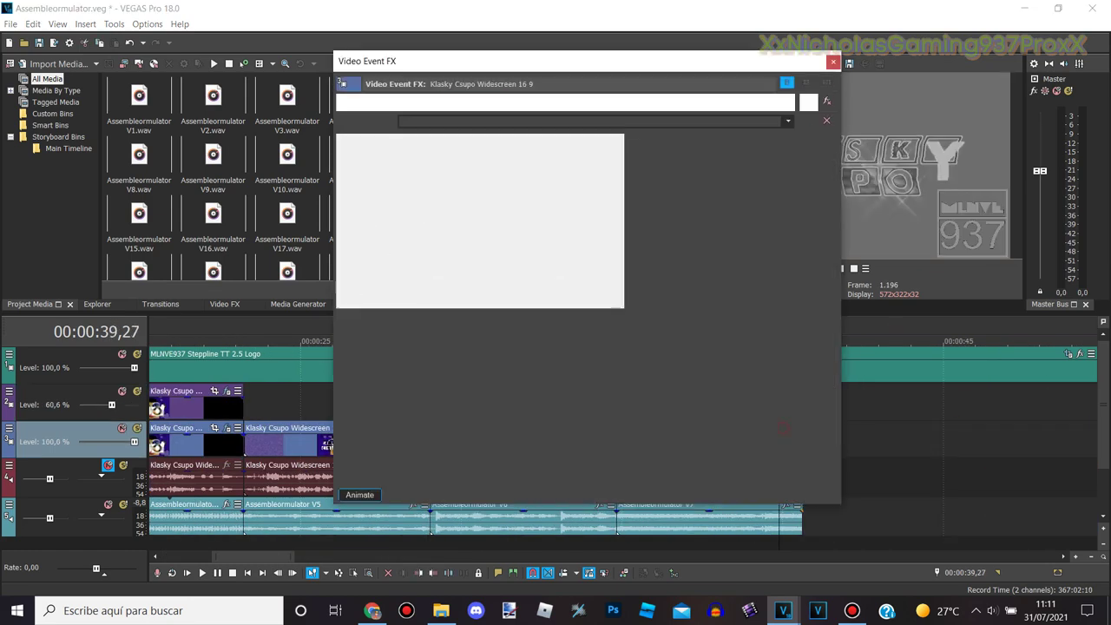
{"action": "left_click_drag", "start_coordinate": [430, 64], "coordinate": [660, 68]}
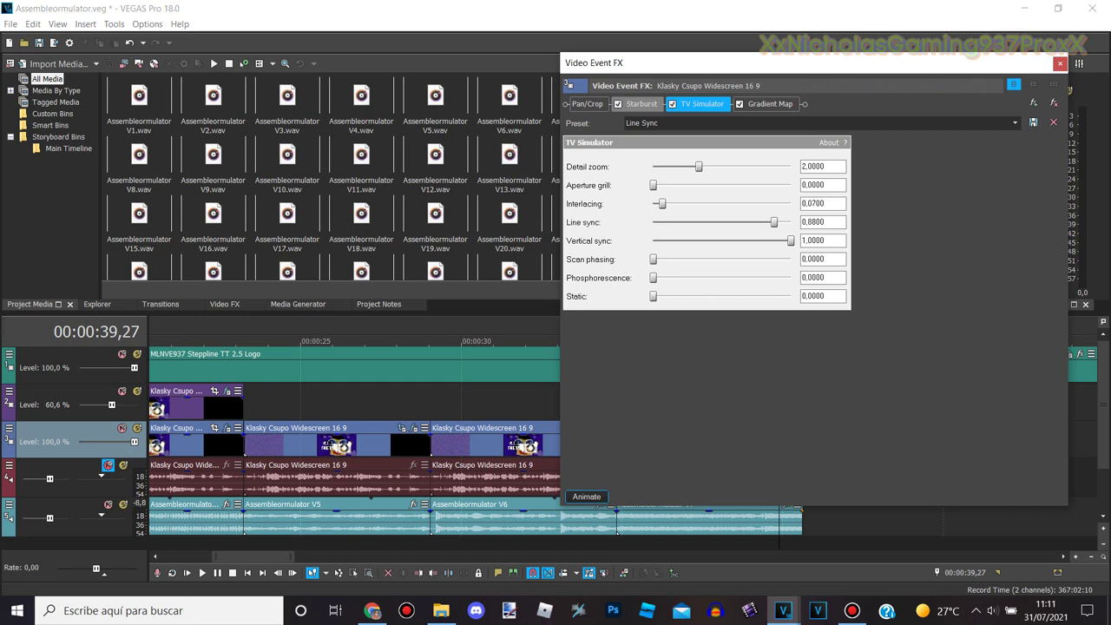
{"action": "left_click", "coordinate": [641, 104]}
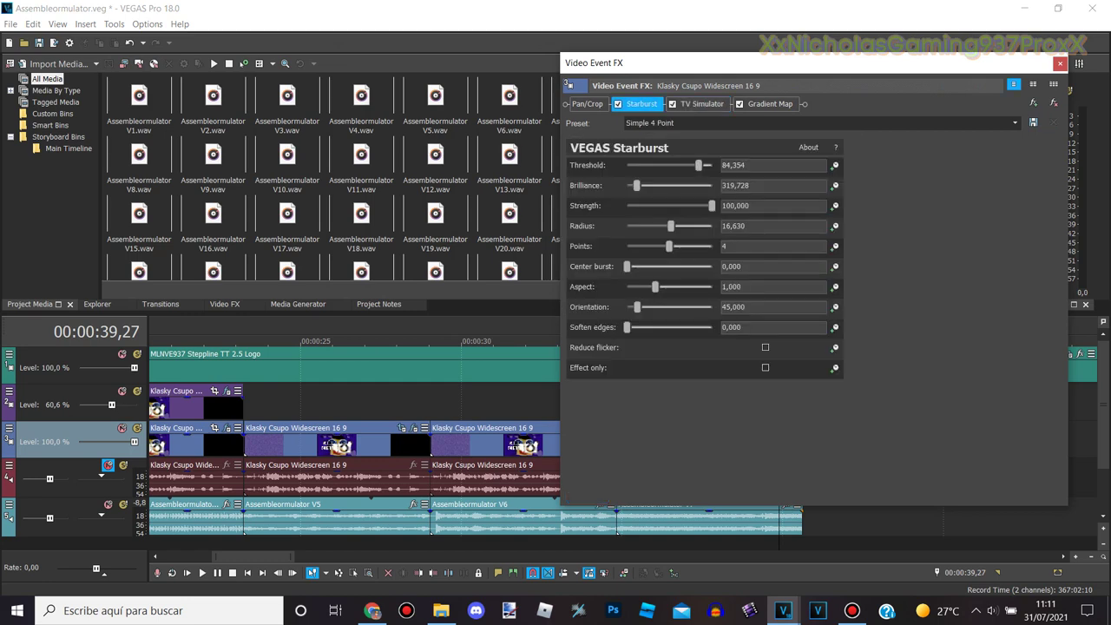
{"action": "left_click", "coordinate": [702, 104]}
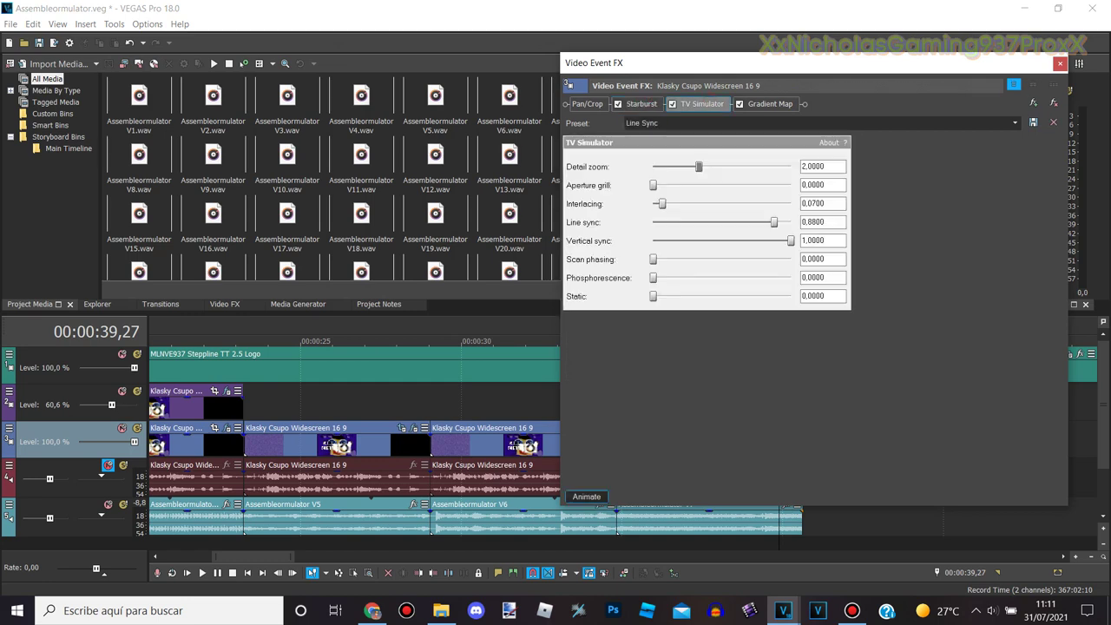
Examine each colour point of the V7 clip's Gradient Map effect, and close its effects window
{"action": "left_click", "coordinate": [769, 104]}
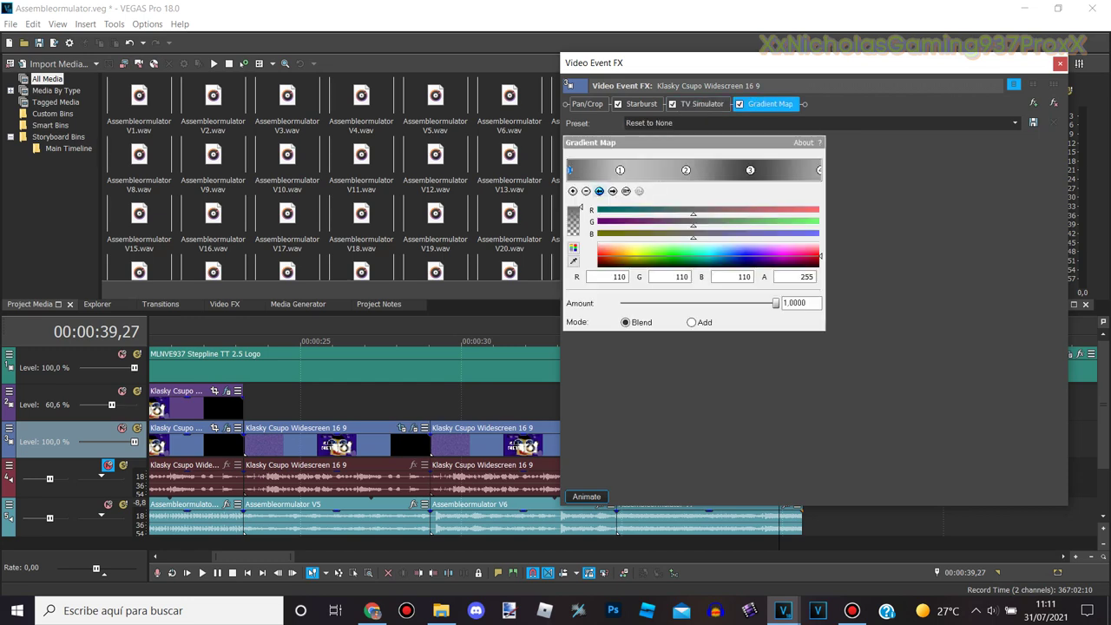
{"action": "left_click", "coordinate": [611, 191]}
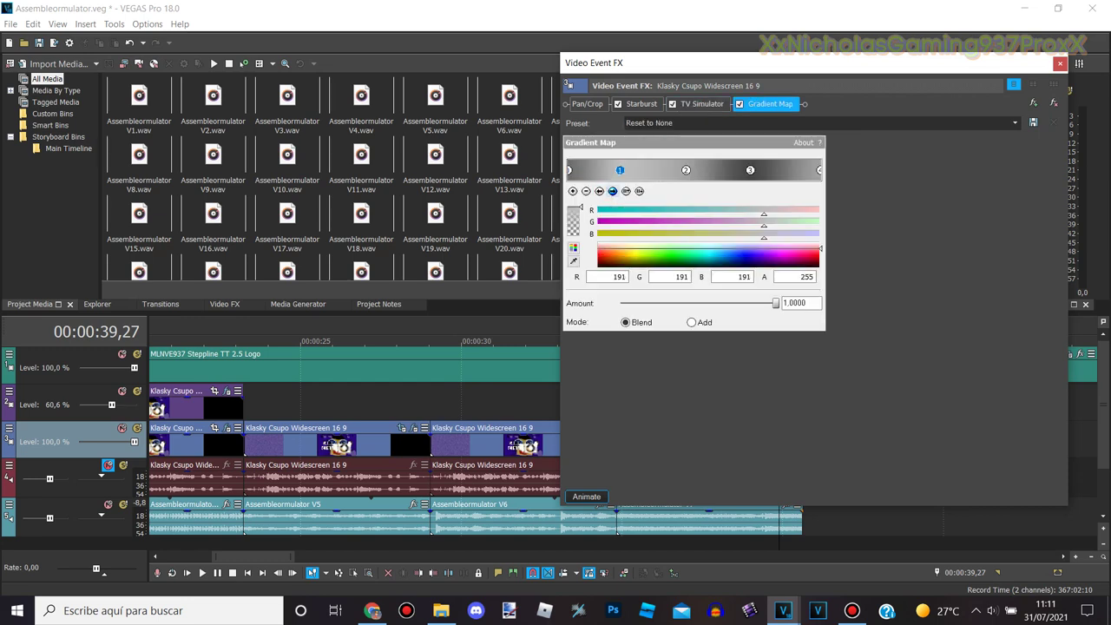
{"action": "left_click", "coordinate": [612, 191]}
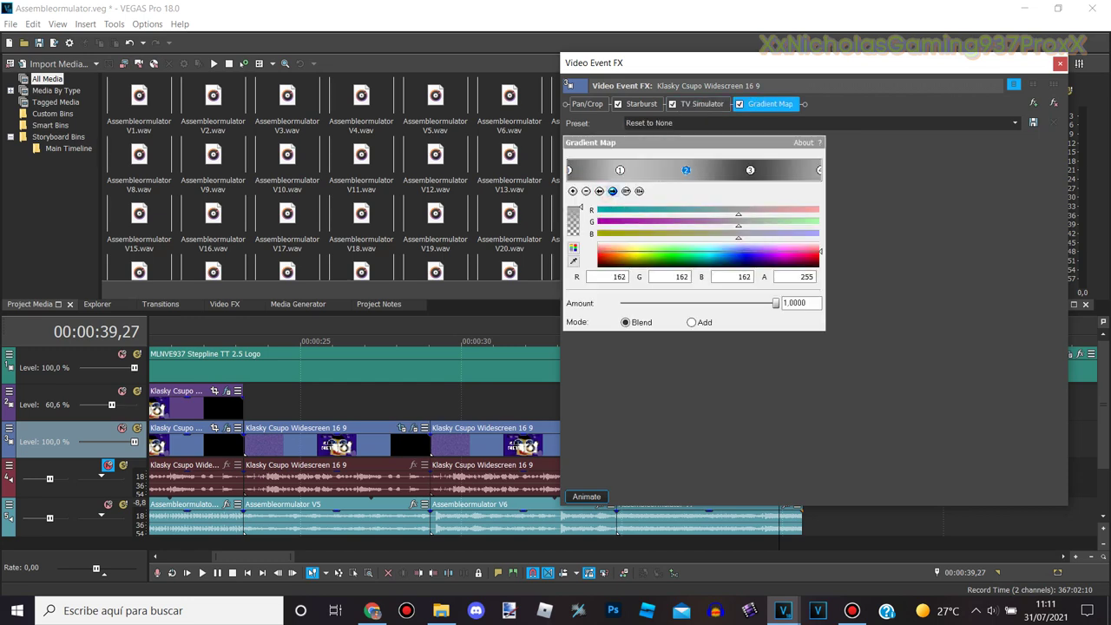
{"action": "left_click", "coordinate": [612, 191]}
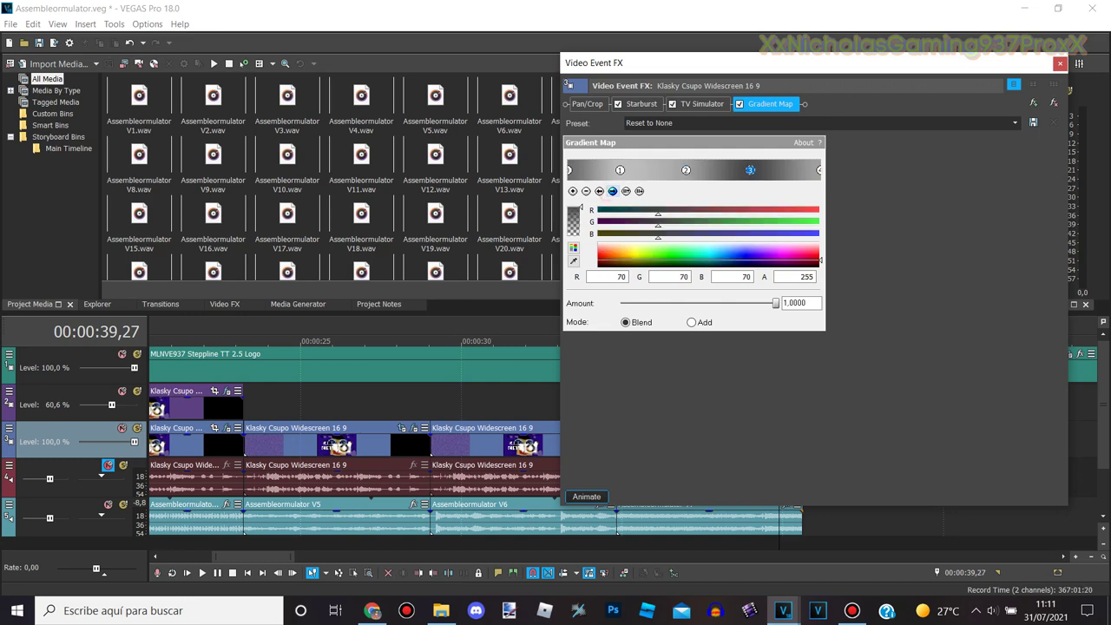
{"action": "left_click", "coordinate": [612, 191]}
{"action": "left_click_drag", "start_coordinate": [763, 63], "coordinate": [620, 81]}
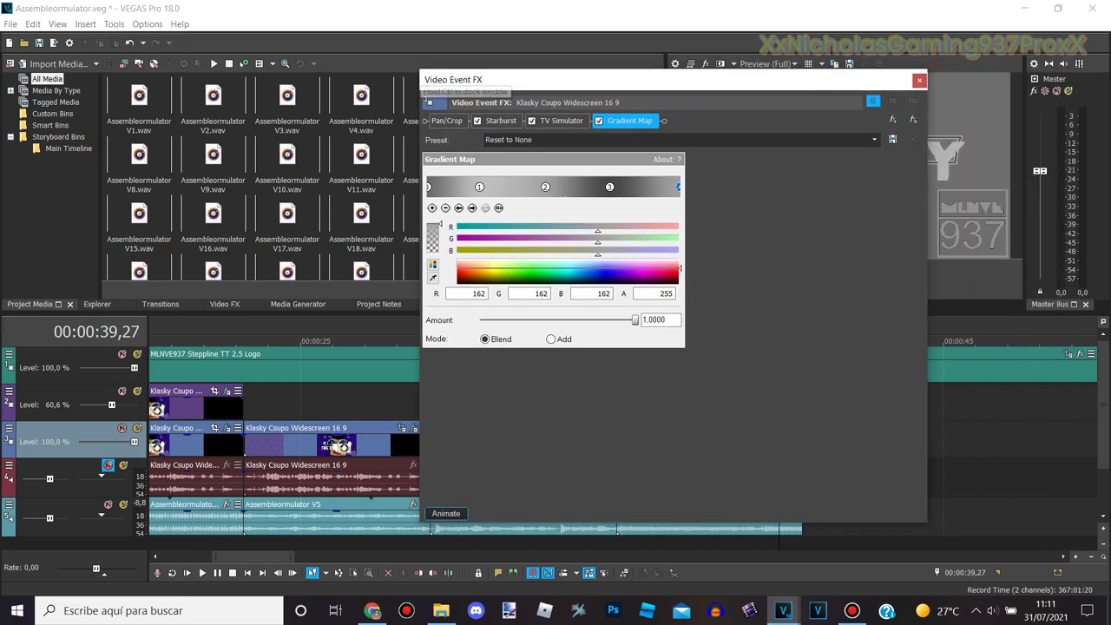
{"action": "left_click", "coordinate": [920, 81]}
Locate the separate V8 and V9 clips far along the timeline and place the playhead at V8's start, 00:04:55,14
{"action": "left_click", "coordinate": [619, 444]}
{"action": "scroll", "coordinate": [619, 444], "scroll_direction": "down", "scroll_amount": 3}
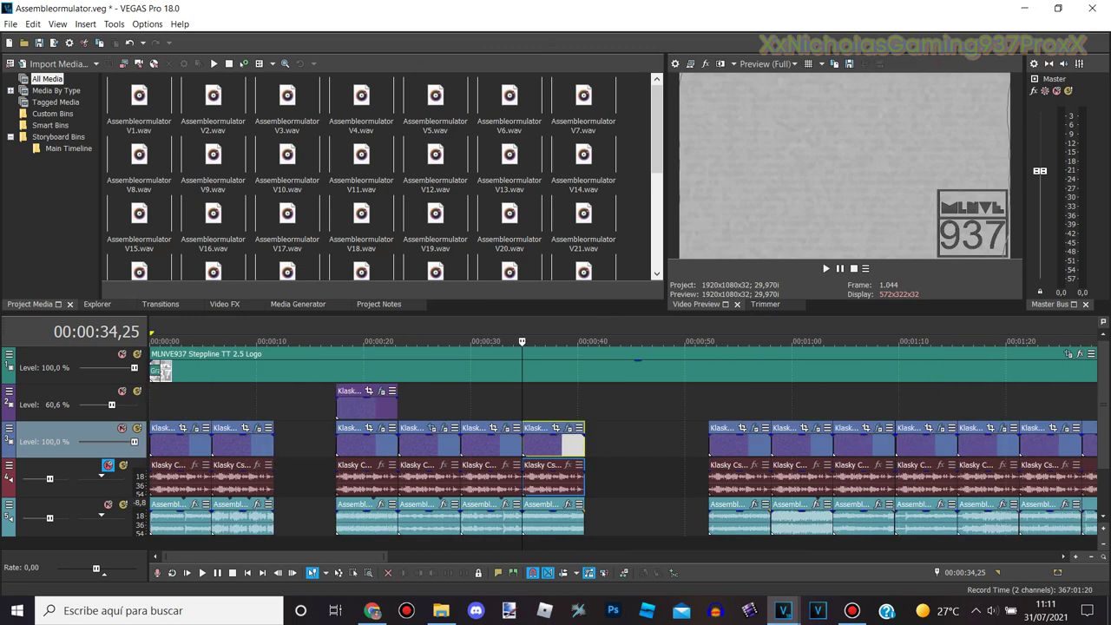
{"action": "key", "text": "Down"}
{"action": "key", "text": "Down"}
{"action": "key", "text": "Down"}
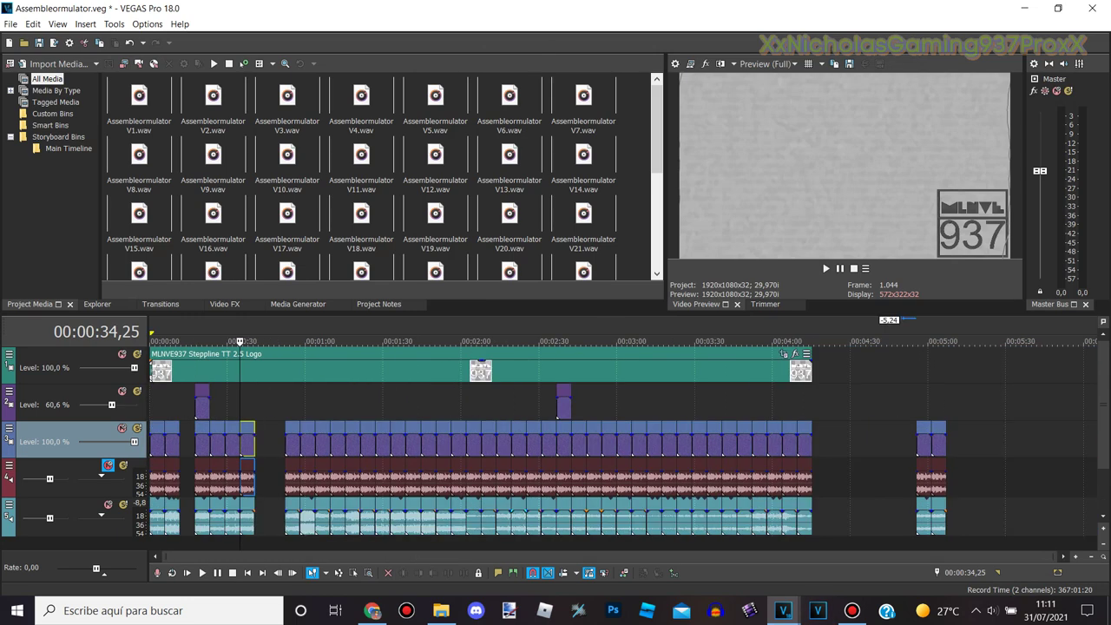
{"action": "left_click", "coordinate": [911, 441]}
{"action": "scroll", "coordinate": [910, 441], "scroll_direction": "up", "scroll_amount": 5}
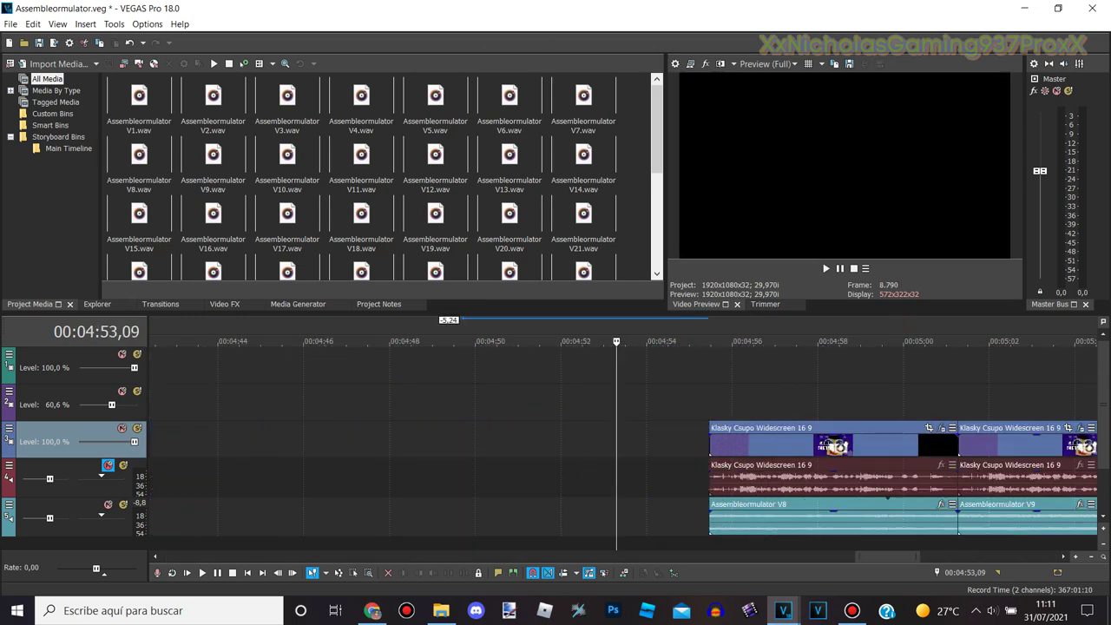
{"action": "key", "text": "Right"}
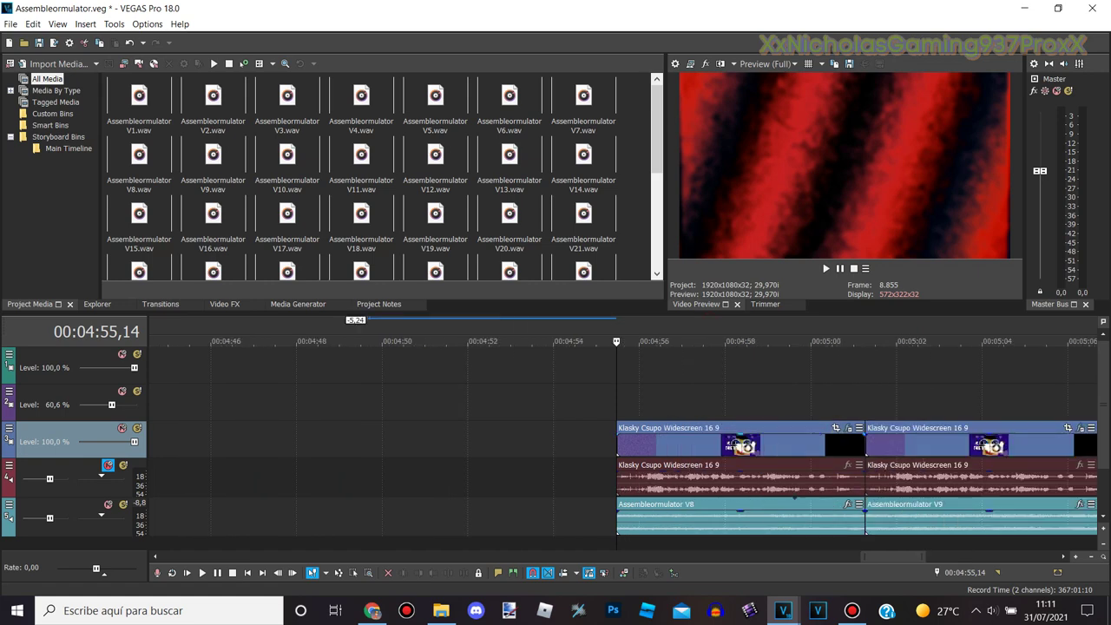
Examine all the S_PsykoStripes settings of the V8 clip, and close its effects window
{"action": "left_click", "coordinate": [848, 428]}
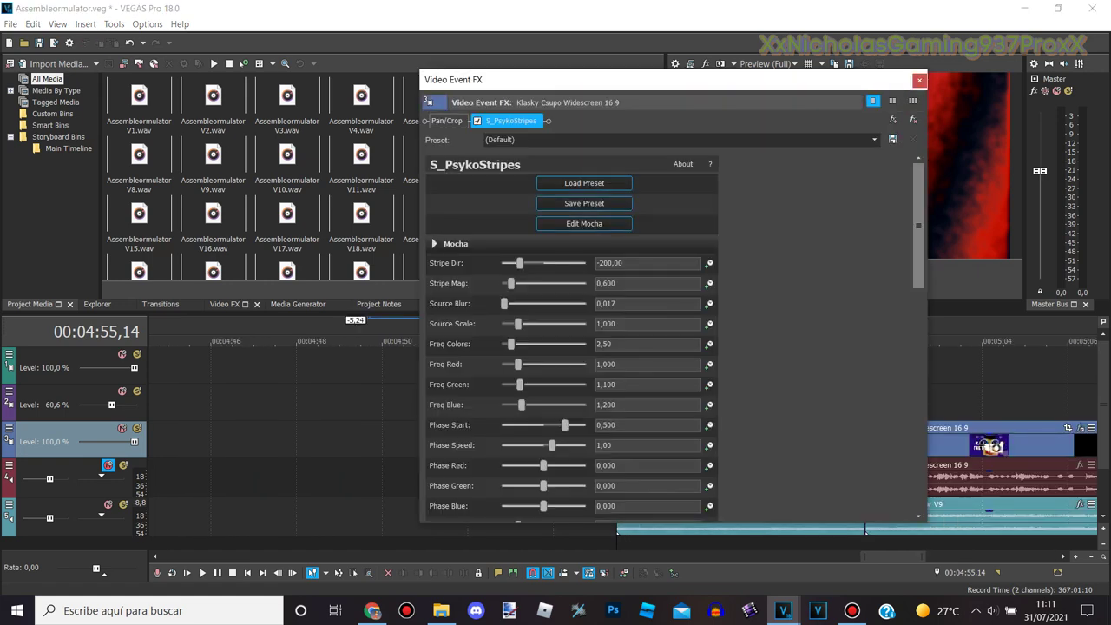
{"action": "scroll", "coordinate": [572, 339], "scroll_direction": "down", "scroll_amount": 7}
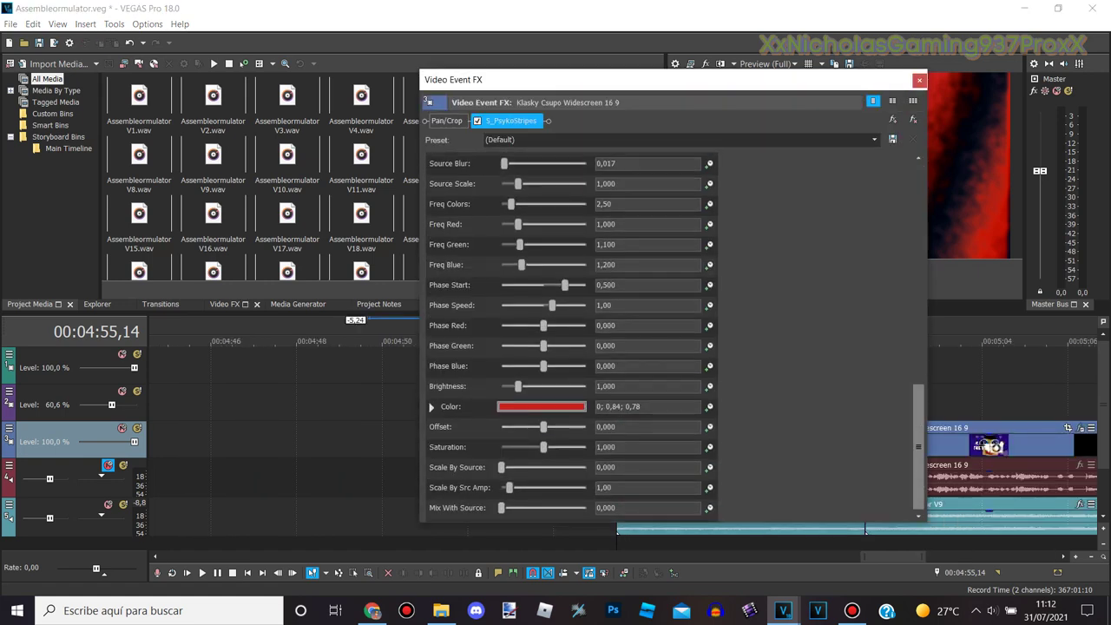
{"action": "scroll", "coordinate": [573, 338], "scroll_direction": "up", "scroll_amount": 7}
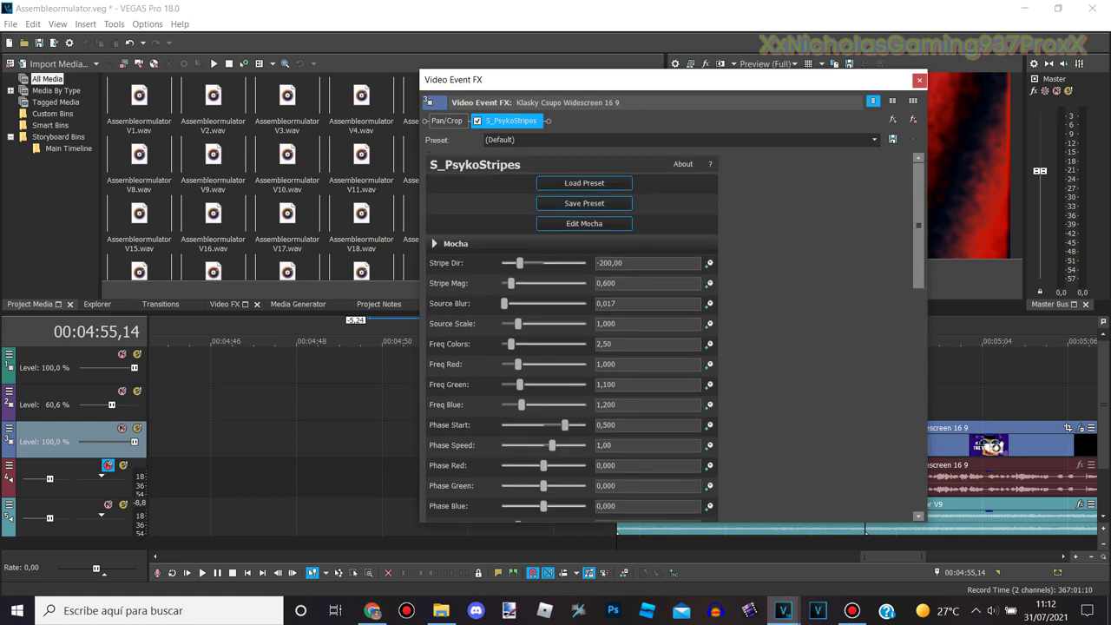
{"action": "left_click", "coordinate": [919, 80]}
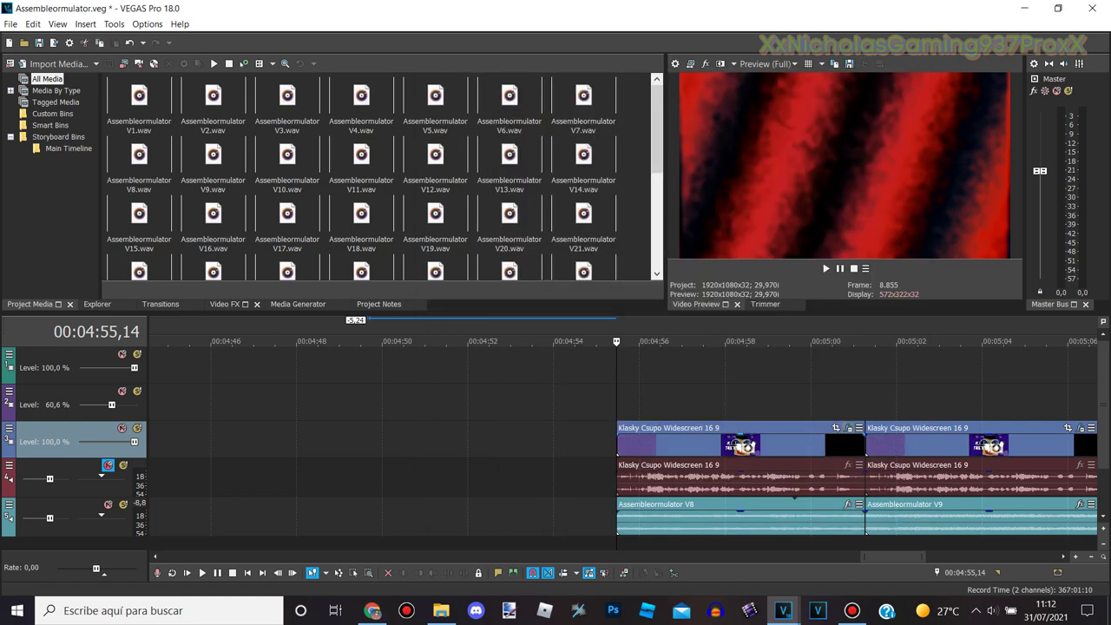
Move the playhead to the V9 clip's start at 00:05:01,08
{"action": "scroll", "coordinate": [835, 434], "scroll_direction": "down", "scroll_amount": 1}
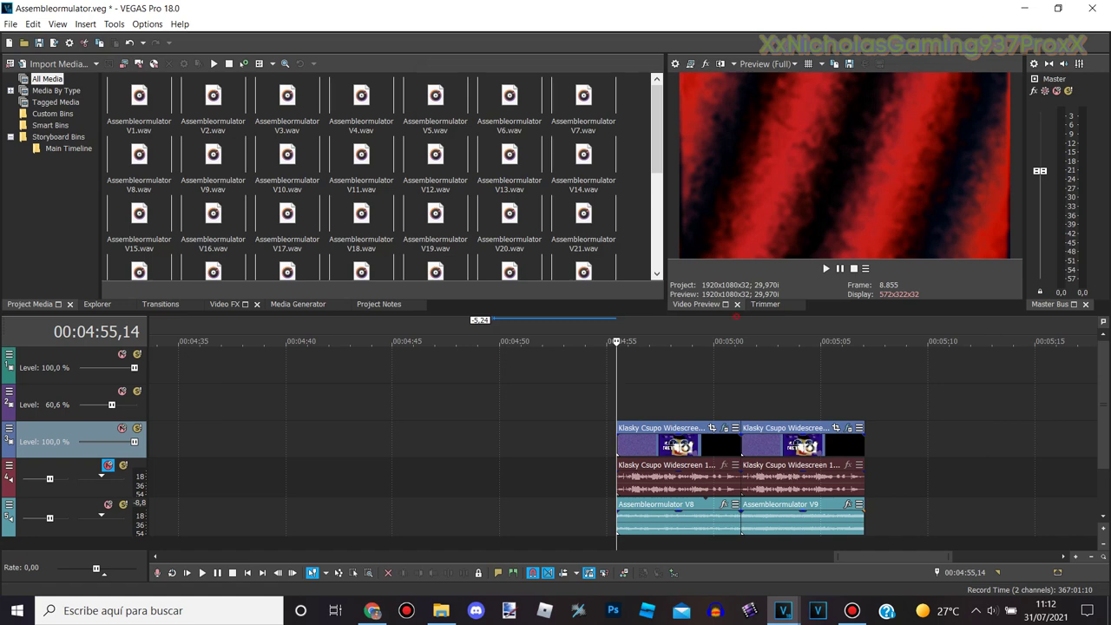
{"action": "left_click", "coordinate": [736, 341]}
{"action": "left_click", "coordinate": [740, 341]}
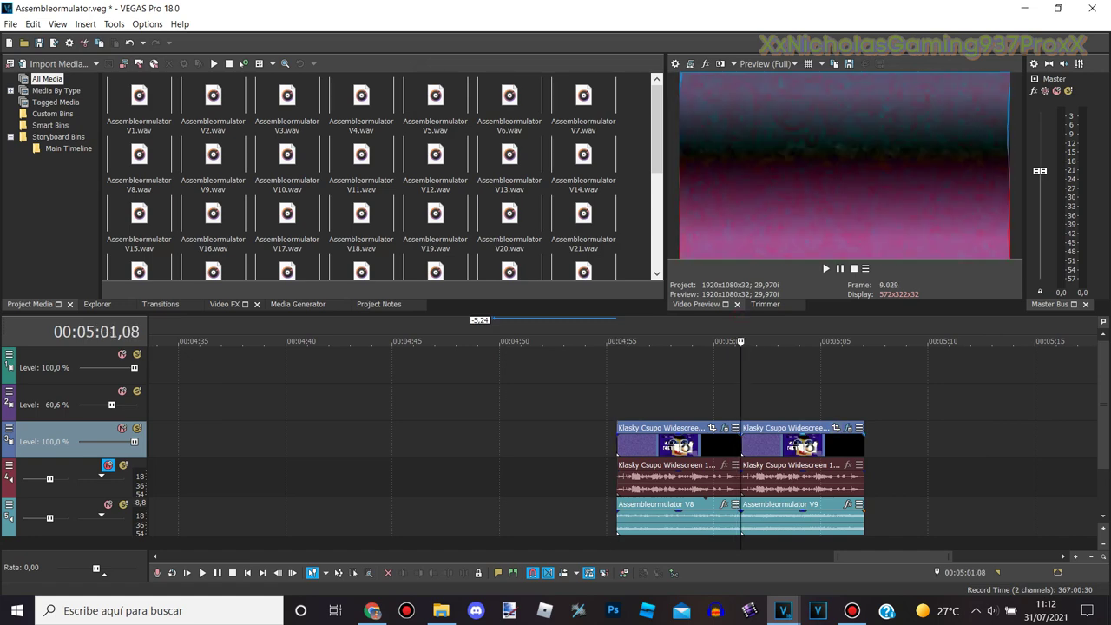
Examine the V9 clip's S_TimeAverage, TV Simulator and S_Gradient settings, and close its effects window
{"action": "left_click", "coordinate": [848, 428]}
{"action": "left_click", "coordinate": [521, 123]}
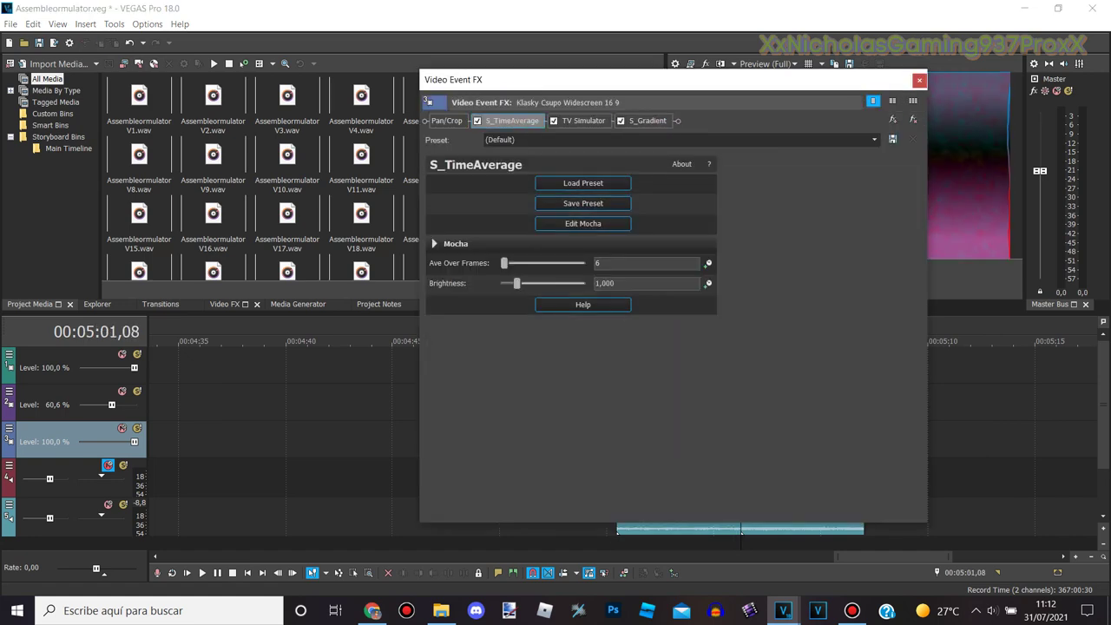
{"action": "left_click", "coordinate": [584, 121]}
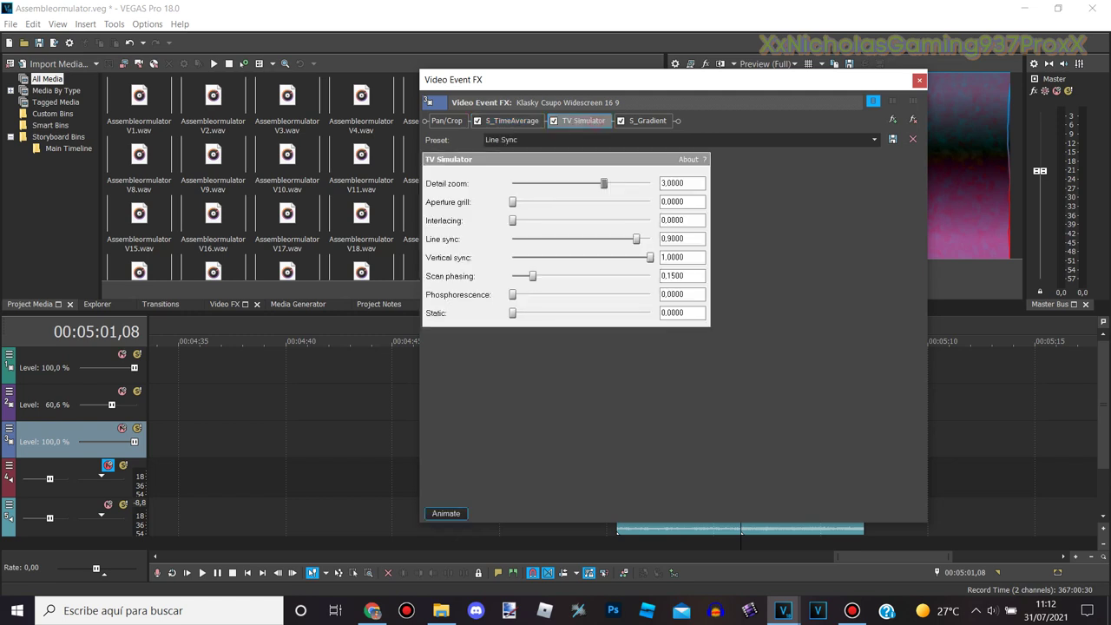
{"action": "left_click", "coordinate": [647, 121]}
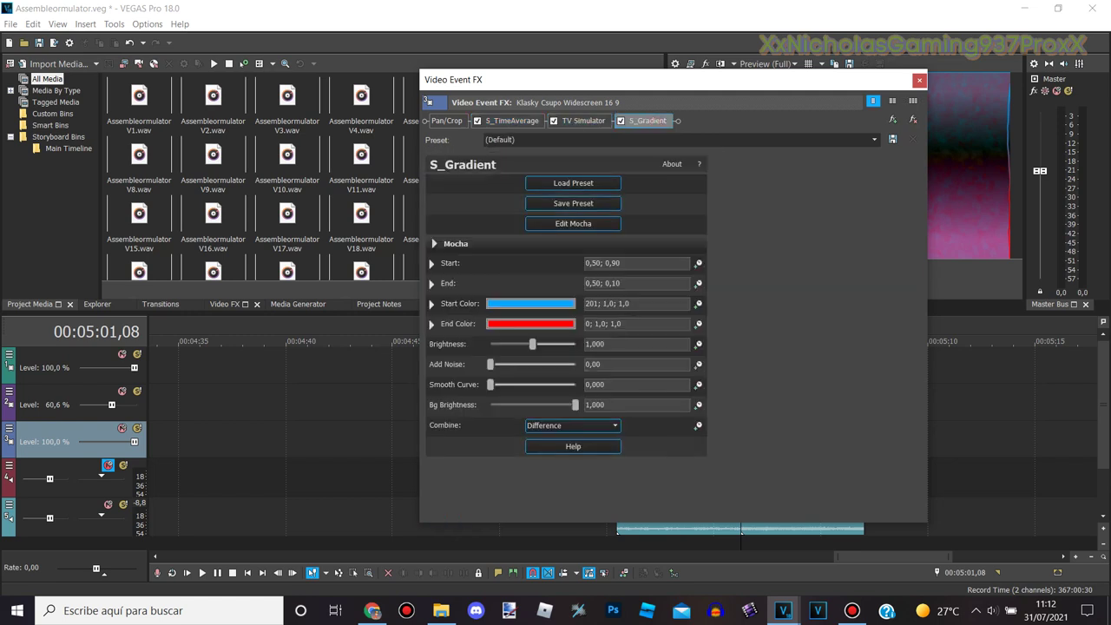
{"action": "left_click", "coordinate": [919, 80]}
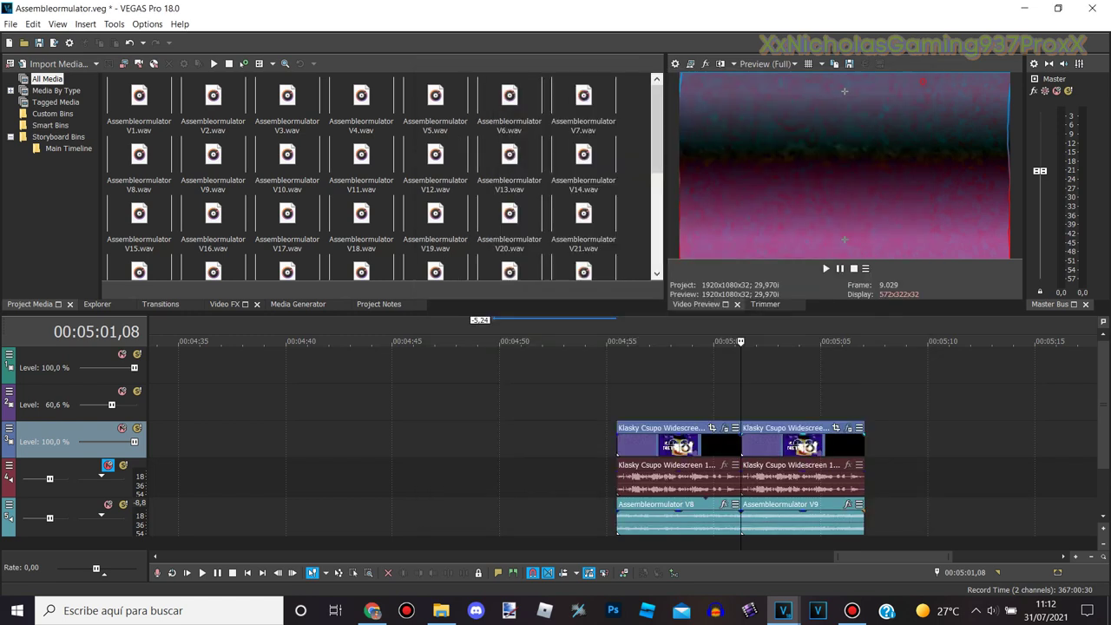
Switch to the Assembleormulator Missings project and place the playhead at the V8 clip's start, 00:00:05,24
{"action": "mouse_move", "coordinate": [783, 610]}
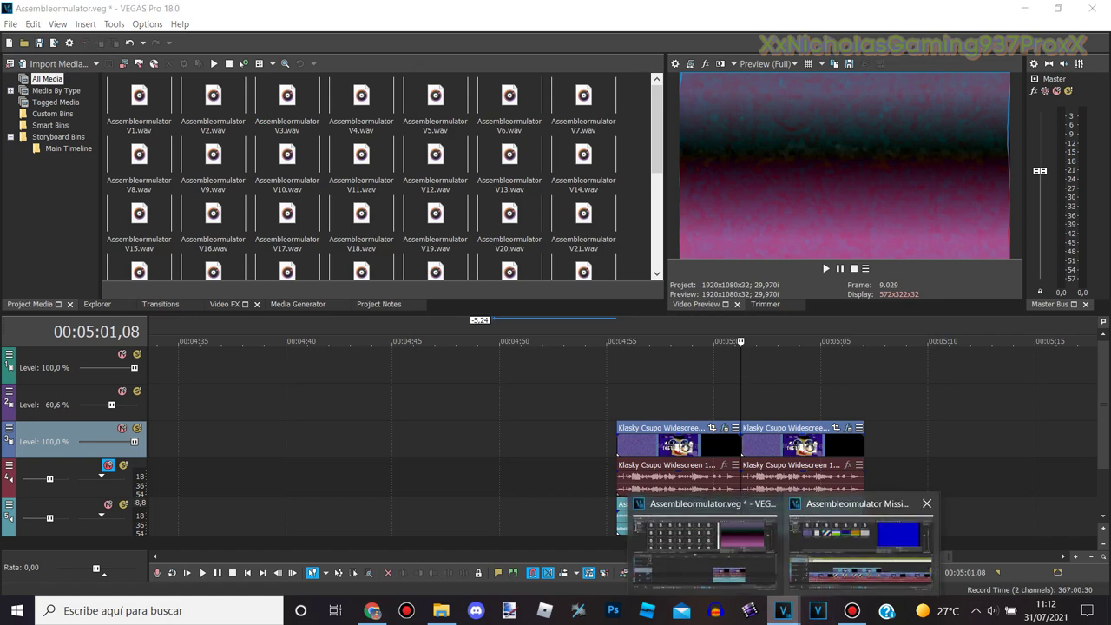
{"action": "left_click", "coordinate": [860, 542]}
{"action": "left_click", "coordinate": [331, 330]}
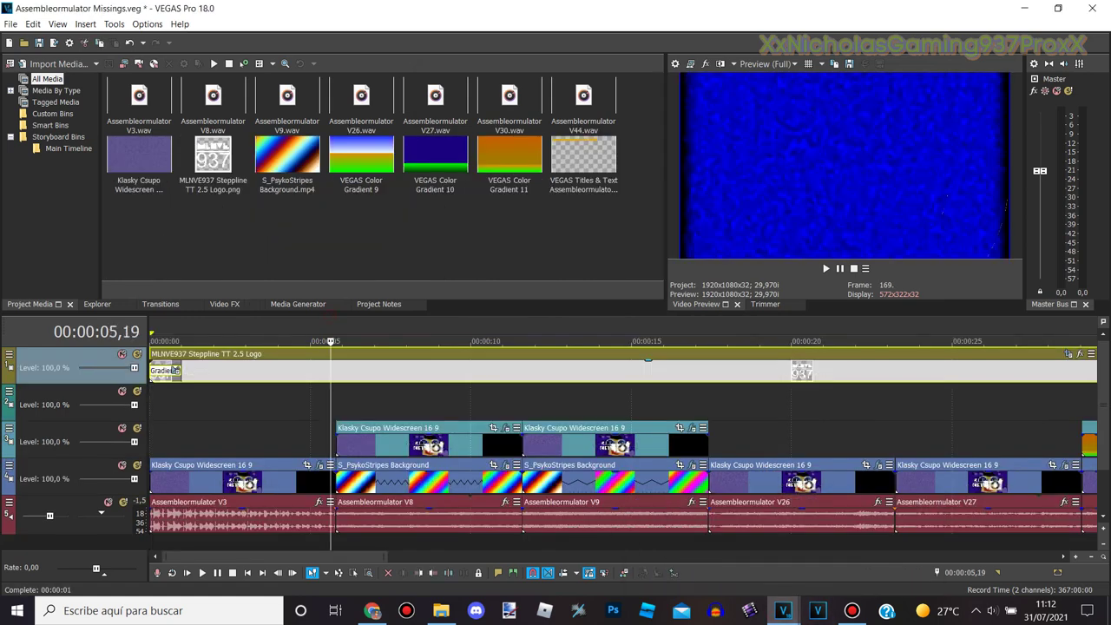
{"action": "left_click", "coordinate": [336, 330]}
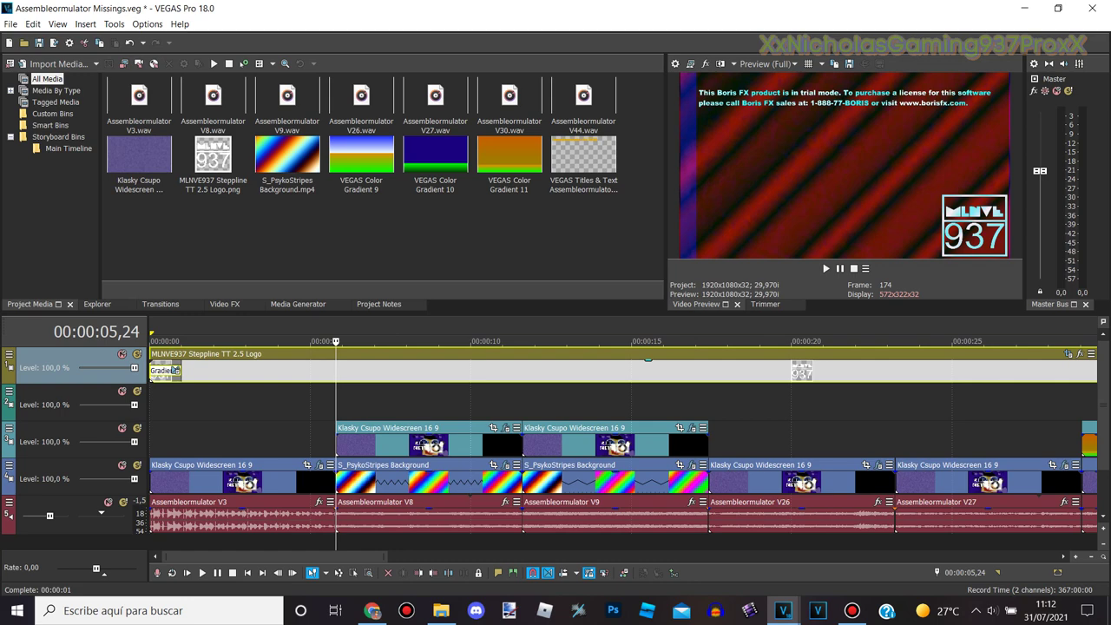
Bring up the on-screen annotation tools and set the text tool's colour to black
{"action": "mouse_move", "coordinate": [555, 4]}
{"action": "left_click", "coordinate": [684, 9]}
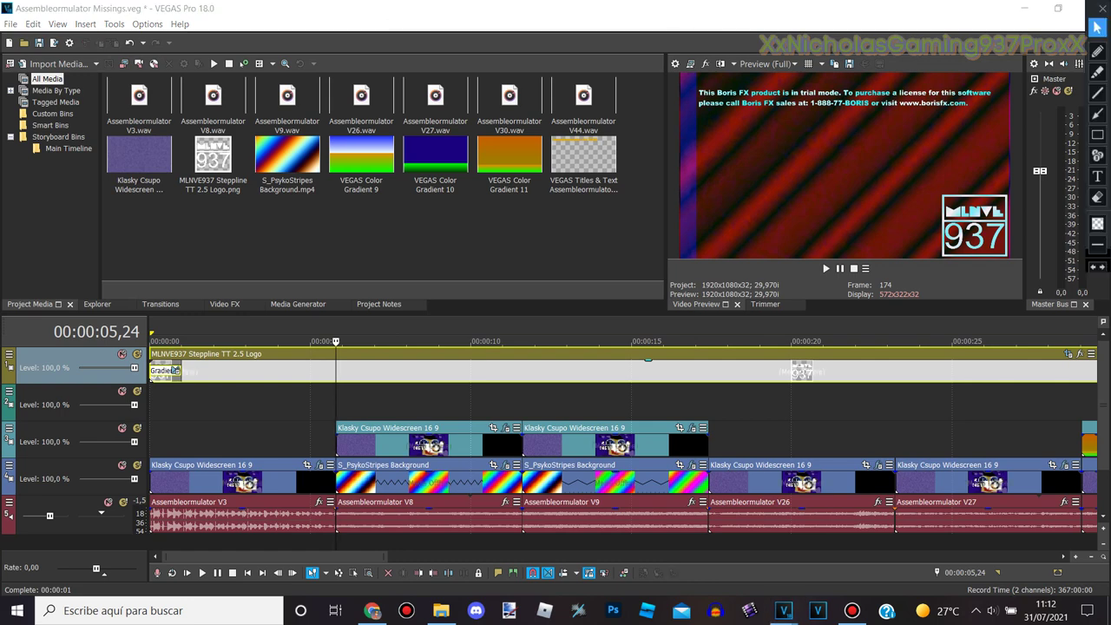
{"action": "left_click", "coordinate": [1098, 176]}
{"action": "left_click", "coordinate": [1097, 223]}
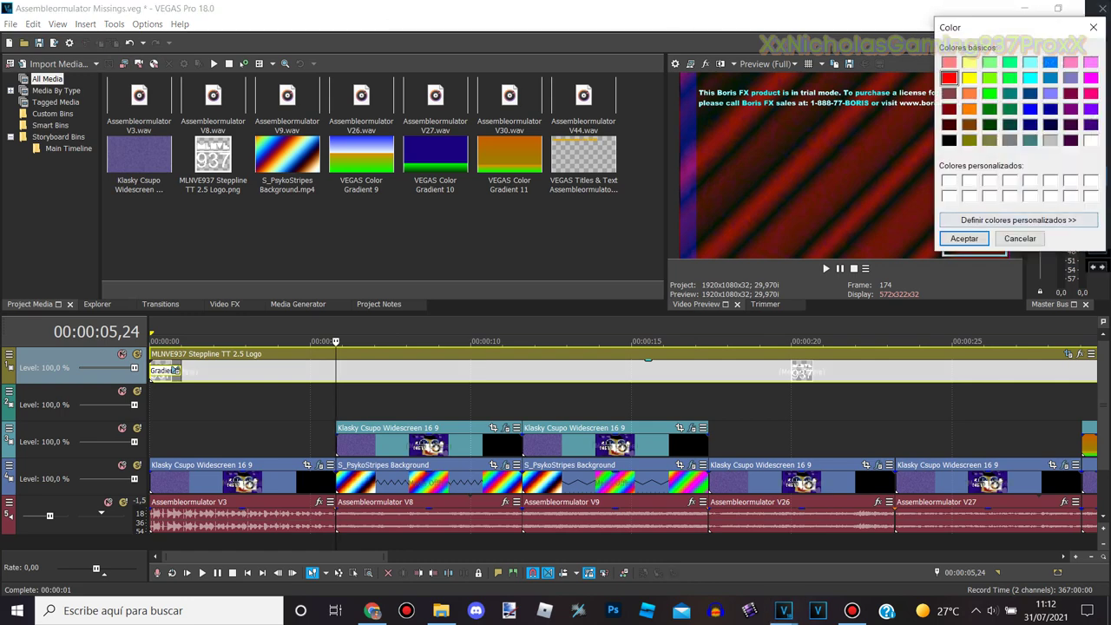
{"action": "left_click", "coordinate": [950, 140]}
{"action": "left_click", "coordinate": [963, 240]}
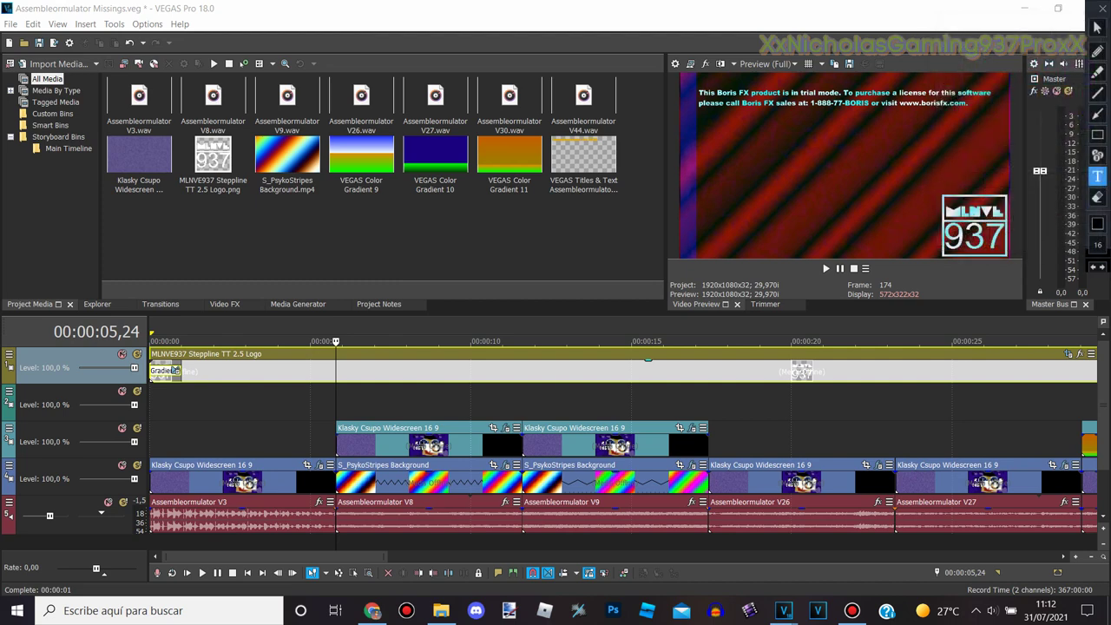
Write an on-screen note over the media area reading "Other version fixed and Improved is them Assembleormulators"
{"action": "left_click", "coordinate": [306, 235]}
{"action": "type", "text": "Other versi"}
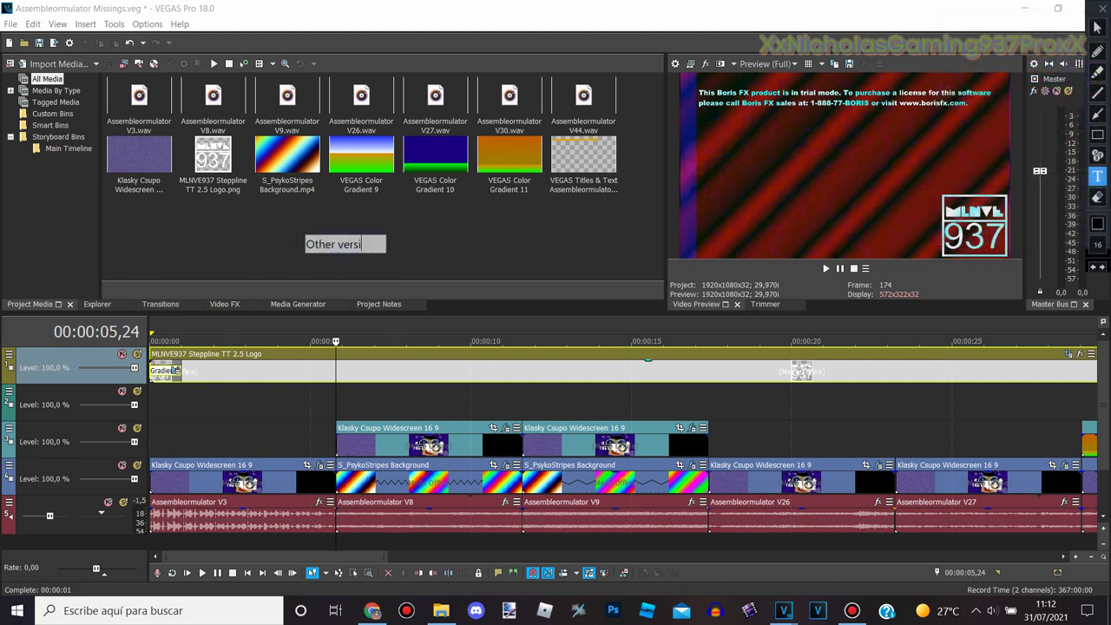
{"action": "type", "text": "on fix"}
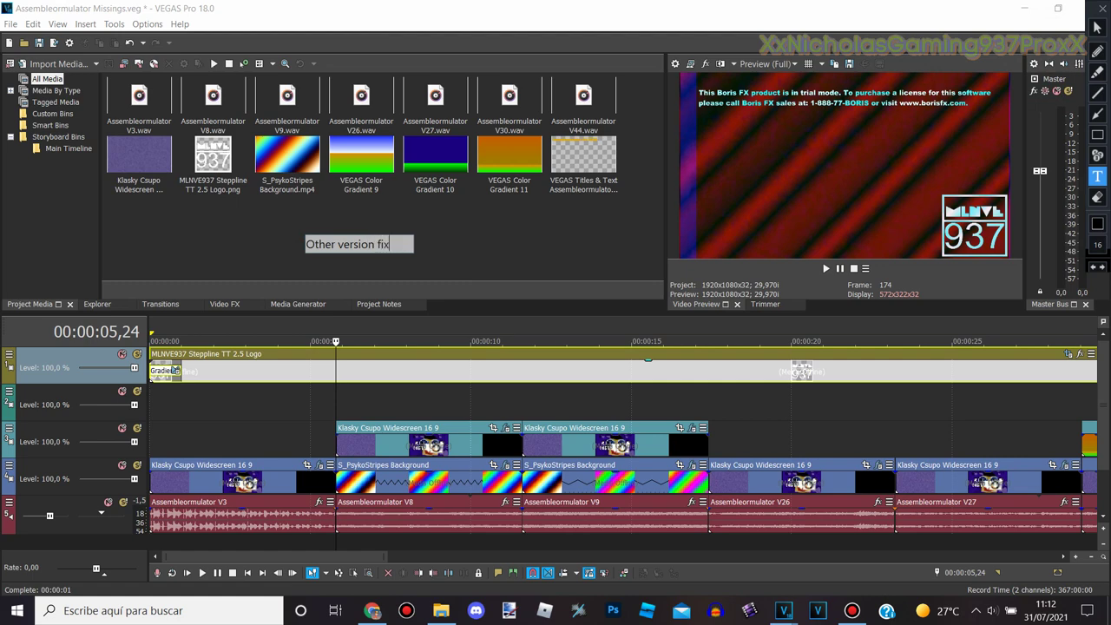
{"action": "type", "text": "ed and Impro"}
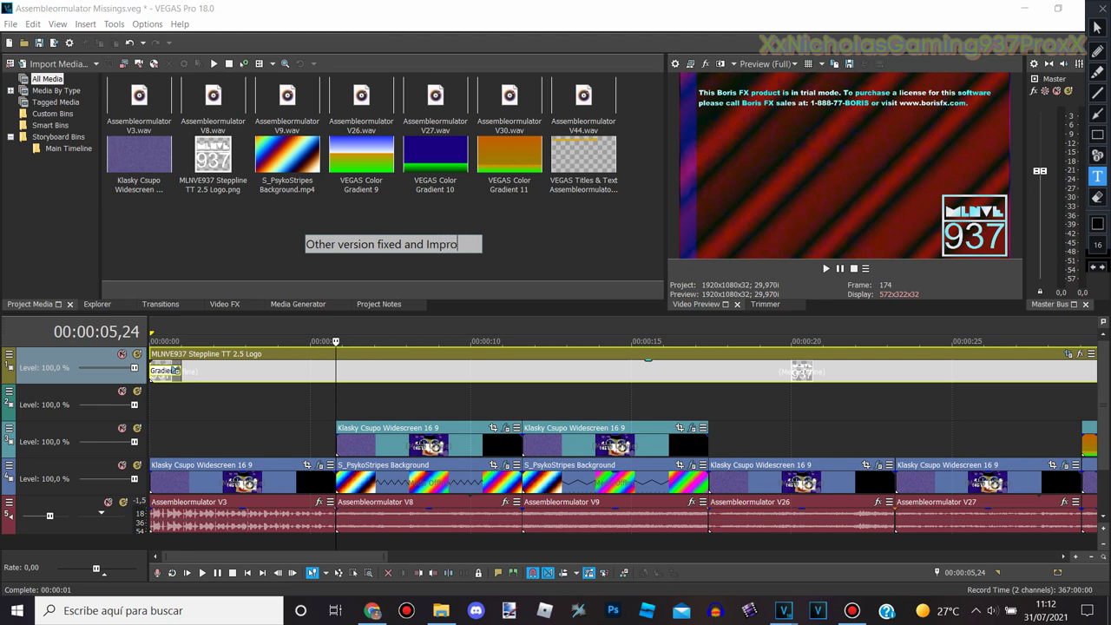
{"action": "type", "text": "ved is th"}
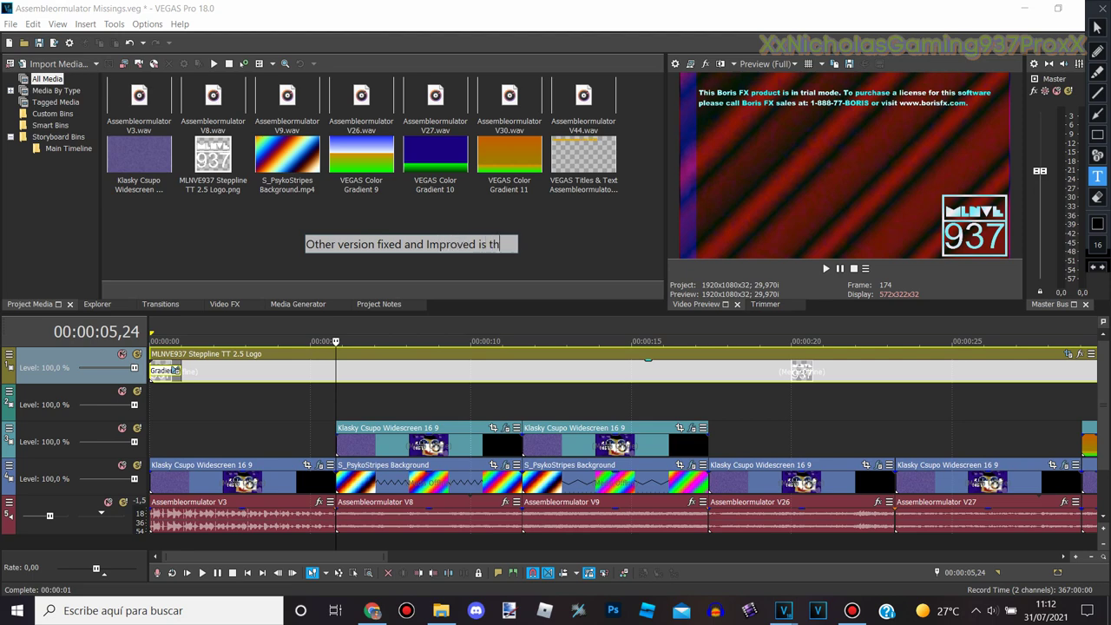
{"action": "type", "text": "em Assem"}
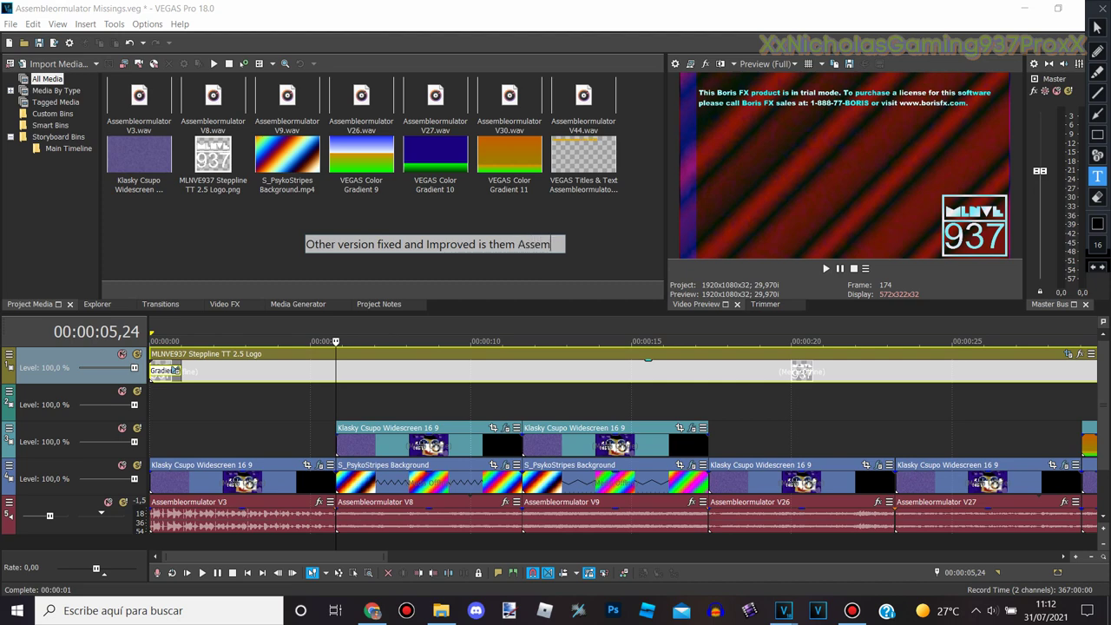
{"action": "type", "text": "bleorm"}
{"action": "type", "text": "tor"}
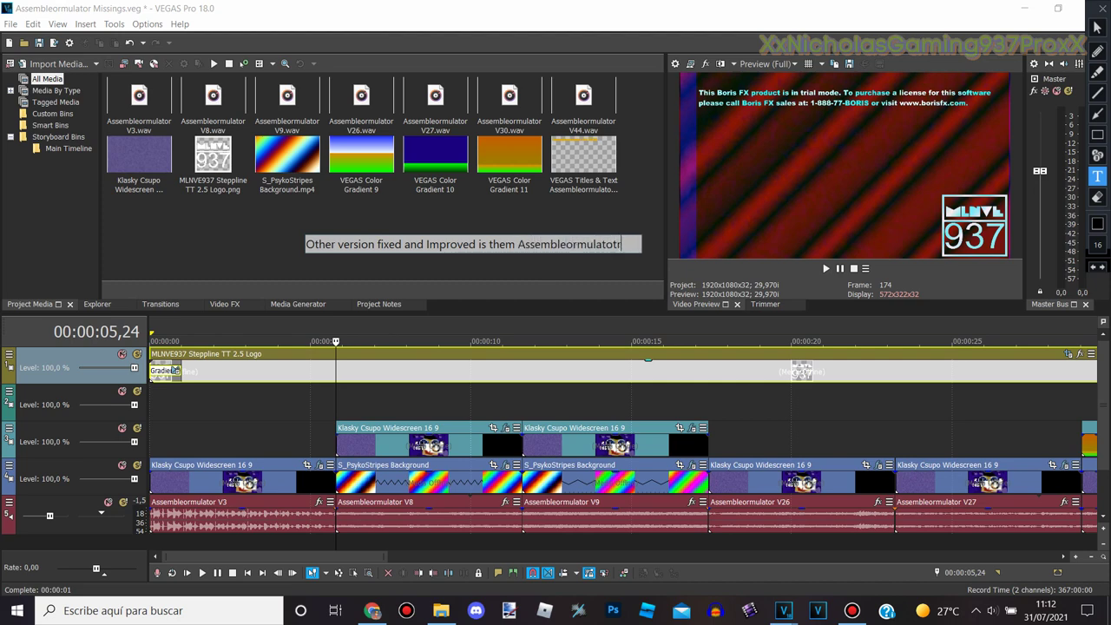
{"action": "type", "text": "s"}
Add a second line to the on-screen note reading "(Are his V2 Version due to improve)"
{"action": "key", "text": "Return"}
{"action": "type", "text": "(Are "}
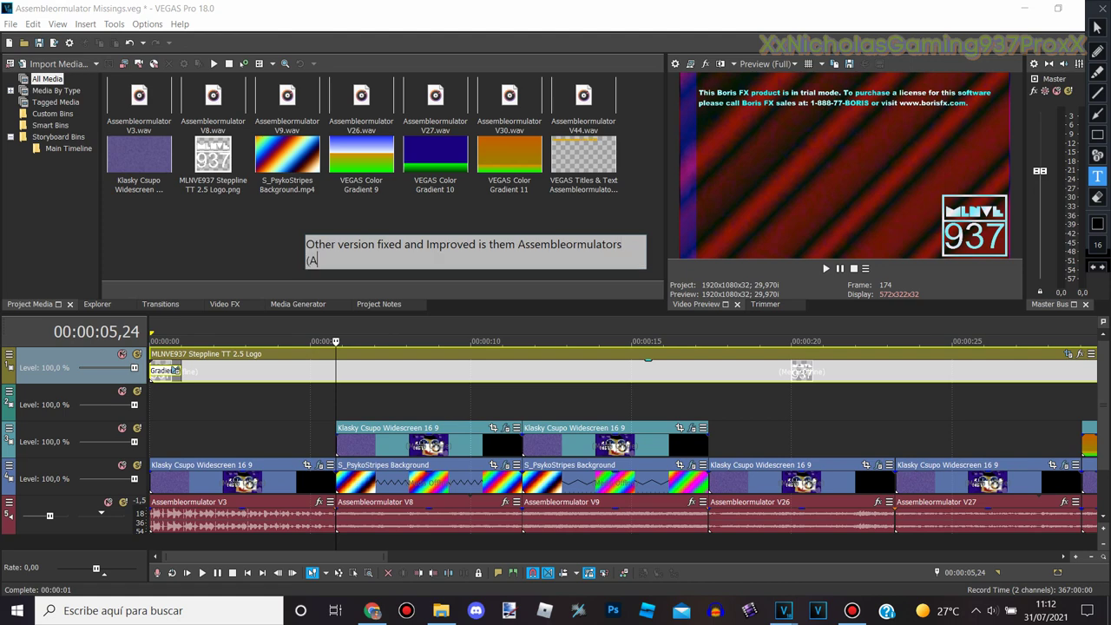
{"action": "type", "text": "V2"}
{"action": "key", "text": "BackSpace"}
{"action": "key", "text": "BackSpace"}
{"action": "type", "text": "V2His"}
{"action": "key", "text": "End"}
{"action": "type", "text": "Version"}
{"action": "key", "text": "BackSpace"}
{"action": "key", "text": "BackSpace"}
{"action": "key", "text": "BackSpace"}
{"action": "type", "text": "his"}
{"action": "key", "text": "End"}
{"action": "type", "text": "due to imp"}
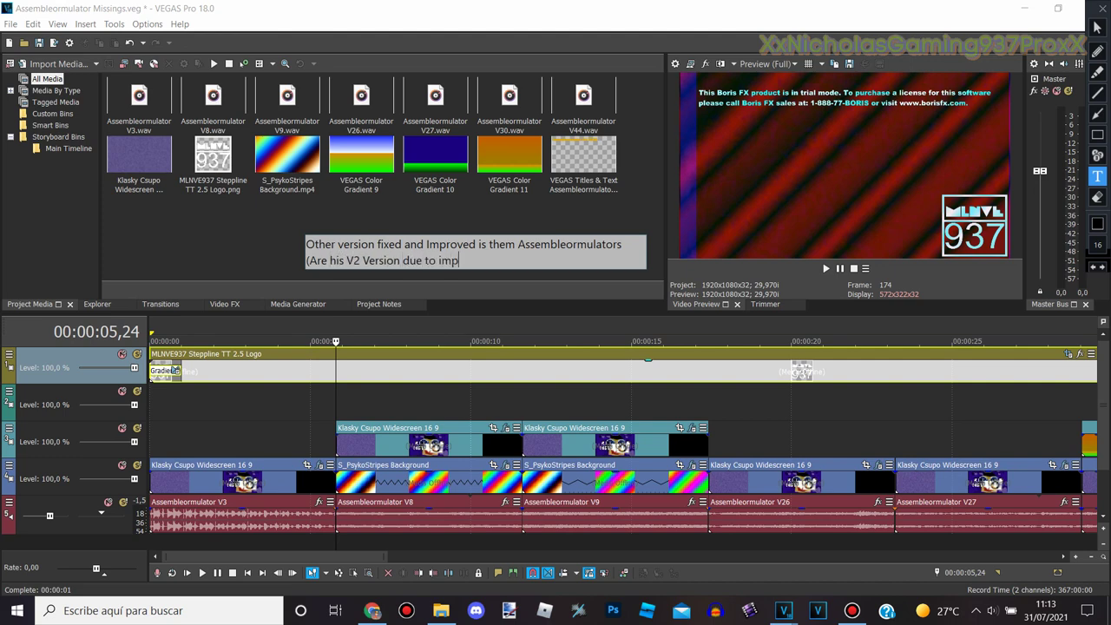
{"action": "type", "text": "rove)"}
Erase the entire on-screen note and close the annotation tools
{"action": "key", "text": "BackSpace"}
{"action": "key", "text": "BackSpace"}
{"action": "key", "text": "BackSpace"}
{"action": "key", "text": "BackSpace"}
{"action": "key", "text": "BackSpace"}
{"action": "key", "text": "BackSpace"}
{"action": "key", "text": "BackSpace"}
{"action": "key", "text": "BackSpace"}
{"action": "key", "text": "BackSpace"}
{"action": "key", "text": "BackSpace"}
{"action": "key", "text": "BackSpace"}
{"action": "key", "text": "BackSpace"}
{"action": "key", "text": "BackSpace"}
{"action": "key", "text": "BackSpace"}
{"action": "key", "text": "BackSpace"}
{"action": "key", "text": "BackSpace"}
{"action": "key", "text": "BackSpace"}
{"action": "key", "text": "BackSpace"}
{"action": "key", "text": "BackSpace"}
{"action": "key", "text": "BackSpace"}
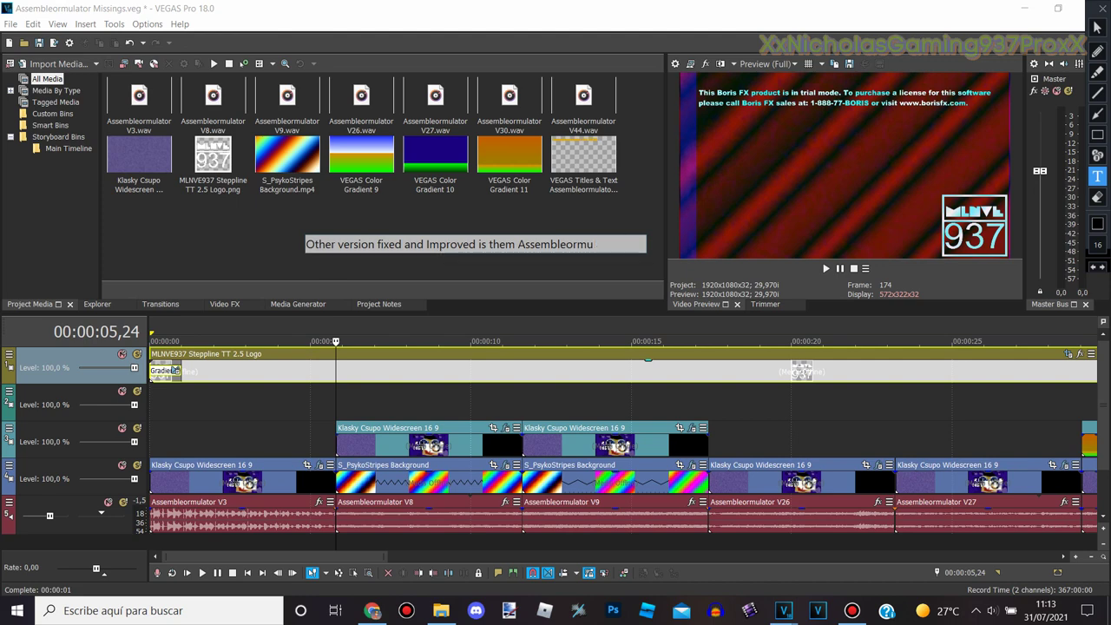
{"action": "key", "text": "BackSpace"}
{"action": "key", "text": "BackSpace"}
{"action": "key", "text": "BackSpace"}
{"action": "key", "text": "BackSpace"}
{"action": "key", "text": "BackSpace"}
{"action": "key", "text": "BackSpace"}
{"action": "key", "text": "BackSpace"}
{"action": "key", "text": "BackSpace"}
{"action": "key", "text": "BackSpace"}
{"action": "key", "text": "BackSpace"}
{"action": "key", "text": "BackSpace"}
{"action": "key", "text": "BackSpace"}
{"action": "key", "text": "BackSpace"}
{"action": "key", "text": "BackSpace"}
{"action": "key", "text": "BackSpace"}
{"action": "key", "text": "BackSpace"}
{"action": "key", "text": "BackSpace"}
{"action": "key", "text": "BackSpace"}
{"action": "key", "text": "BackSpace"}
{"action": "key", "text": "BackSpace"}
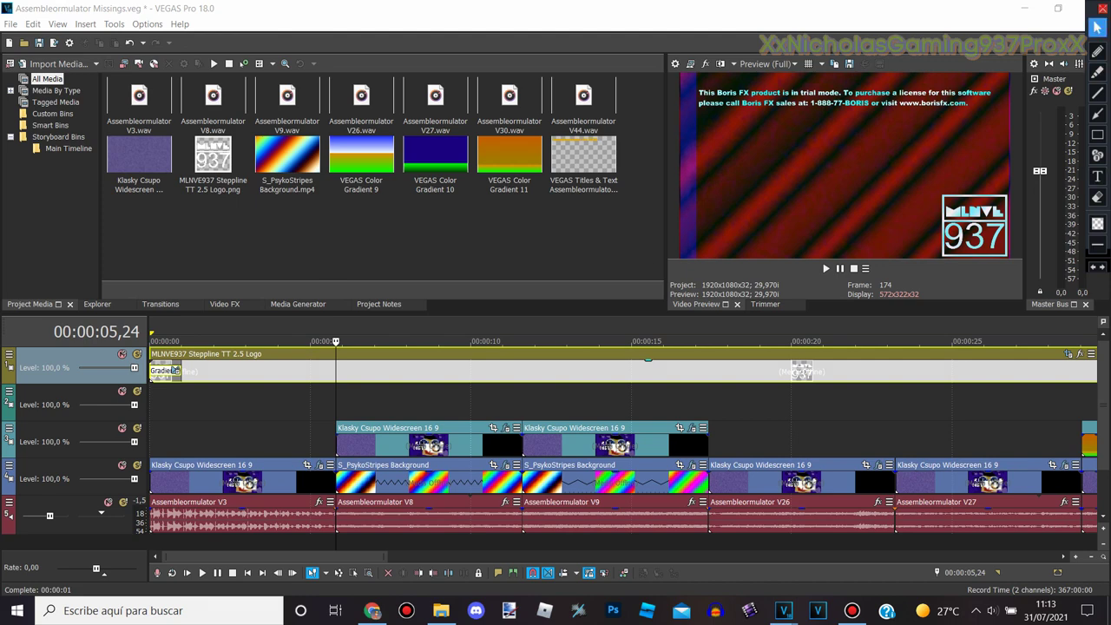
{"action": "left_click", "coordinate": [1100, 9]}
Check the Compositing Mode of the third track, keeping Difference selected
{"action": "left_click", "coordinate": [504, 427]}
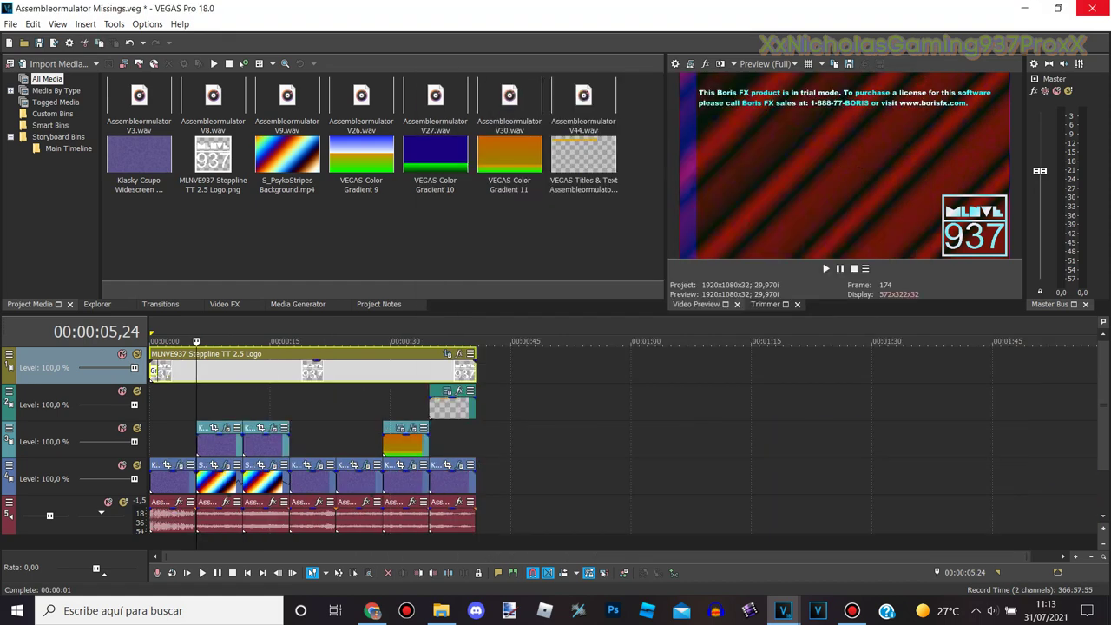
{"action": "left_click", "coordinate": [9, 391]}
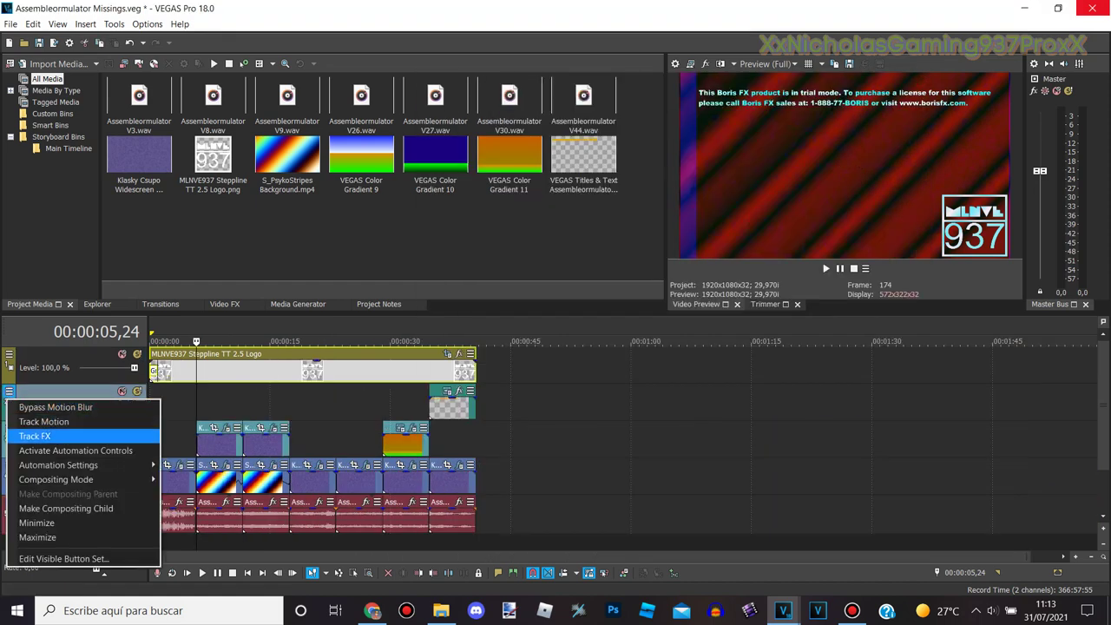
{"action": "mouse_move", "coordinate": [87, 479]}
{"action": "left_click", "coordinate": [197, 335]}
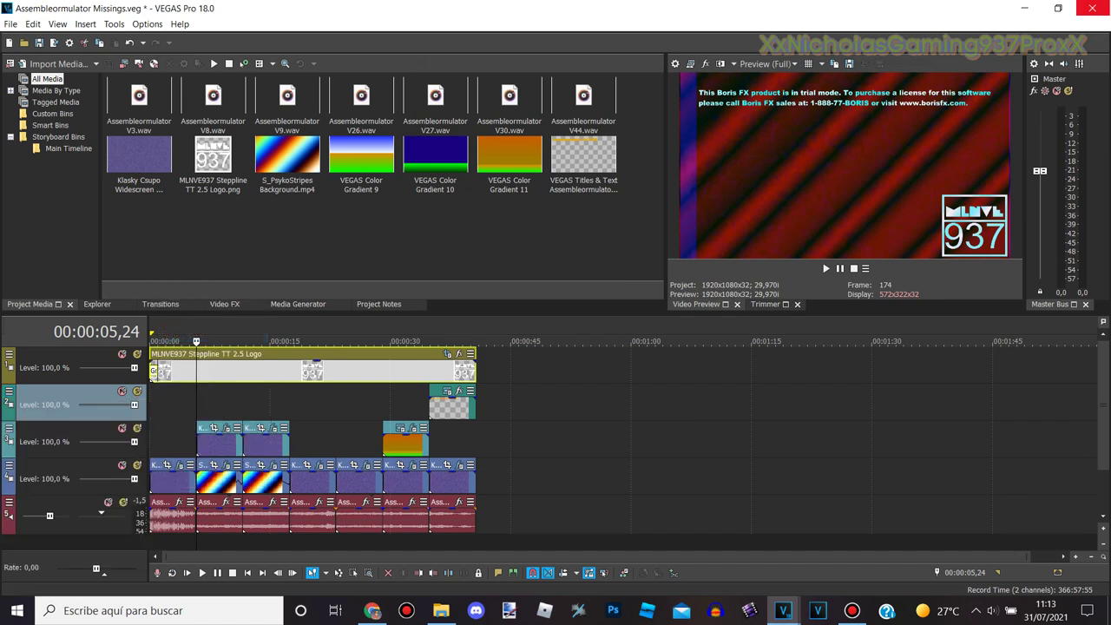
{"action": "left_click", "coordinate": [8, 429]}
{"action": "mouse_move", "coordinate": [69, 347]}
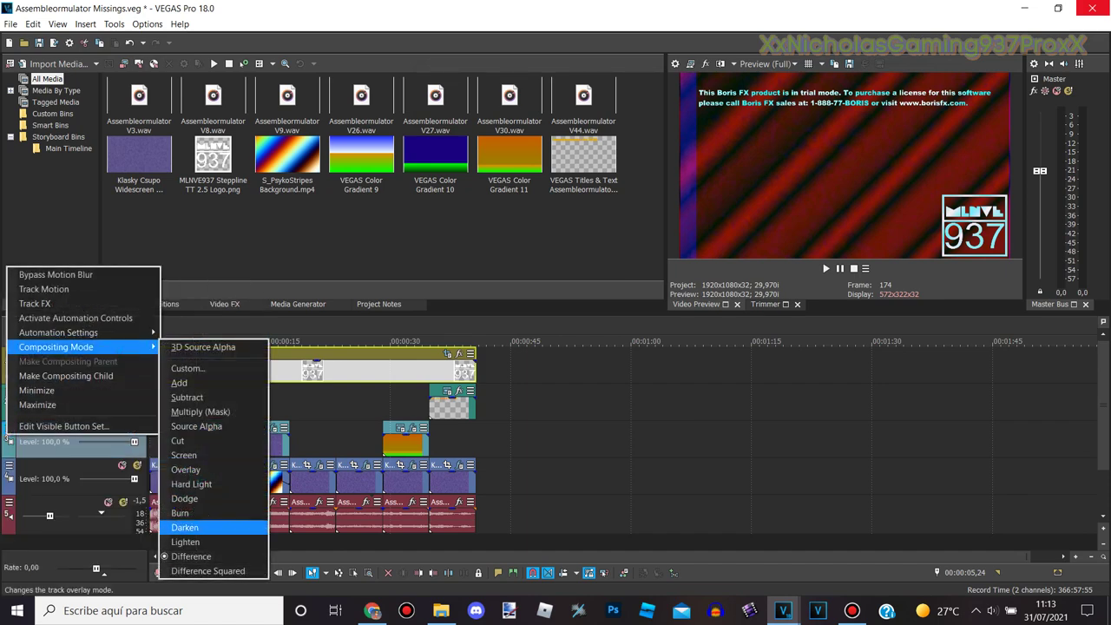
{"action": "left_click", "coordinate": [204, 556]}
View the effects of the Klasky Csupo clip above V8, and close its effects window
{"action": "scroll", "coordinate": [585, 436], "scroll_direction": "up", "scroll_amount": 3}
{"action": "left_click", "coordinate": [381, 427]}
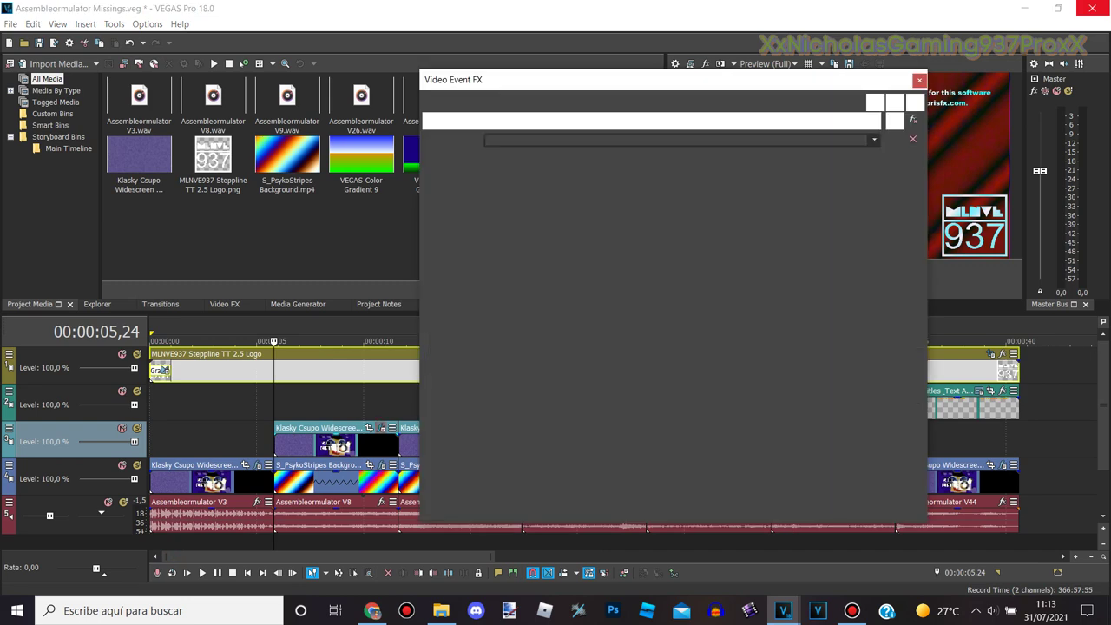
{"action": "left_click", "coordinate": [920, 79]}
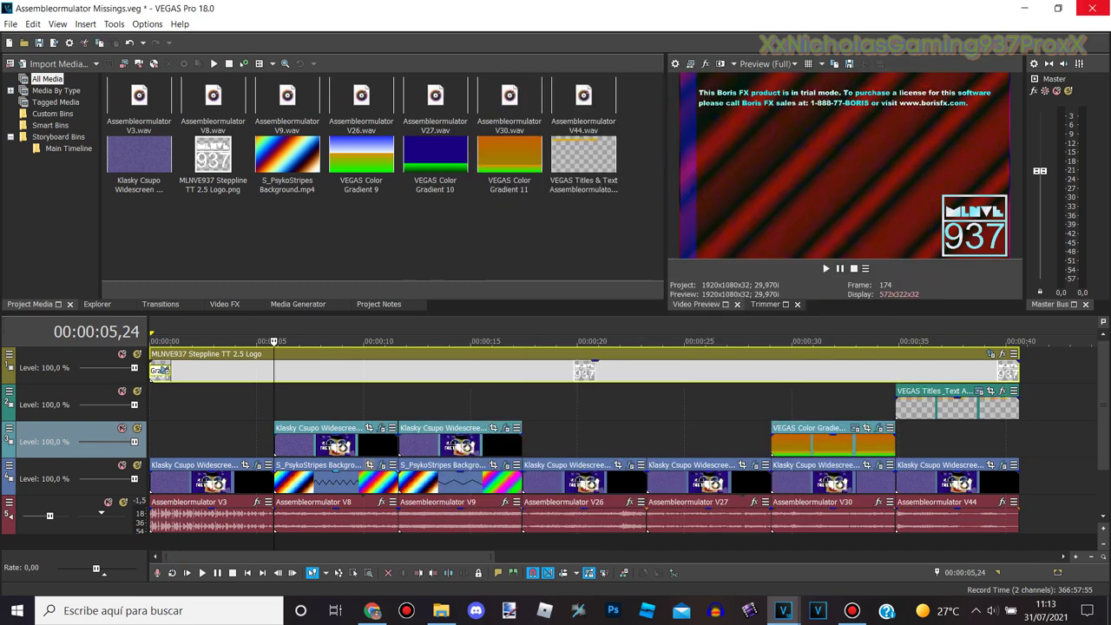
Examine each Gradient Map colour point of V8's S_PsykoStripes Background clip, and close its effects window
{"action": "left_click", "coordinate": [381, 474]}
{"action": "left_click", "coordinate": [382, 465]}
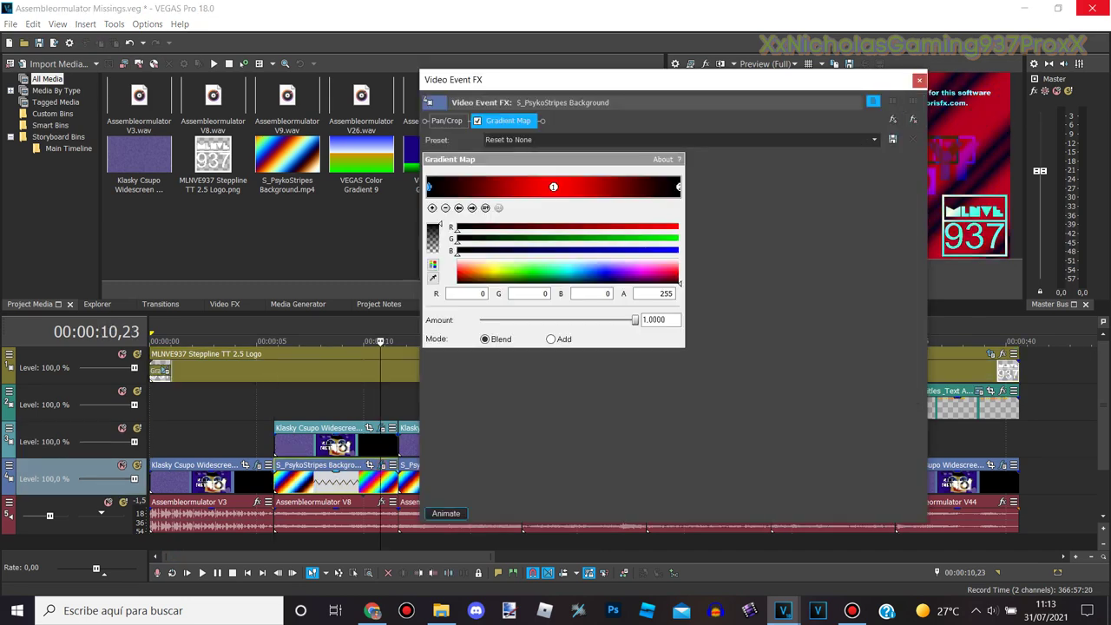
{"action": "left_click", "coordinate": [472, 207]}
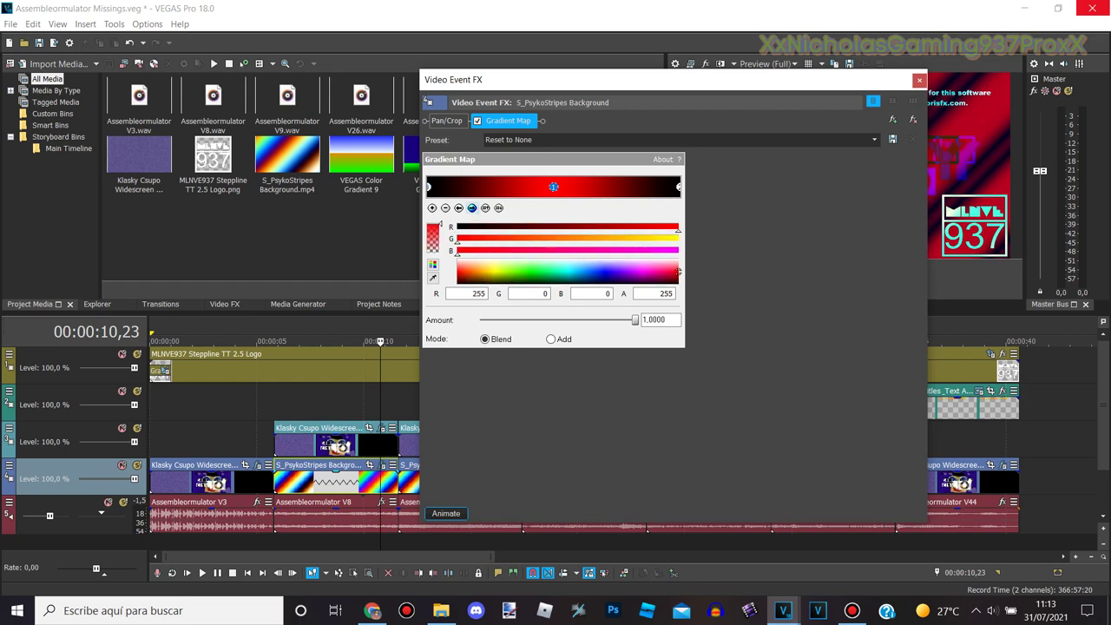
{"action": "left_click", "coordinate": [472, 207]}
{"action": "left_click", "coordinate": [919, 80]}
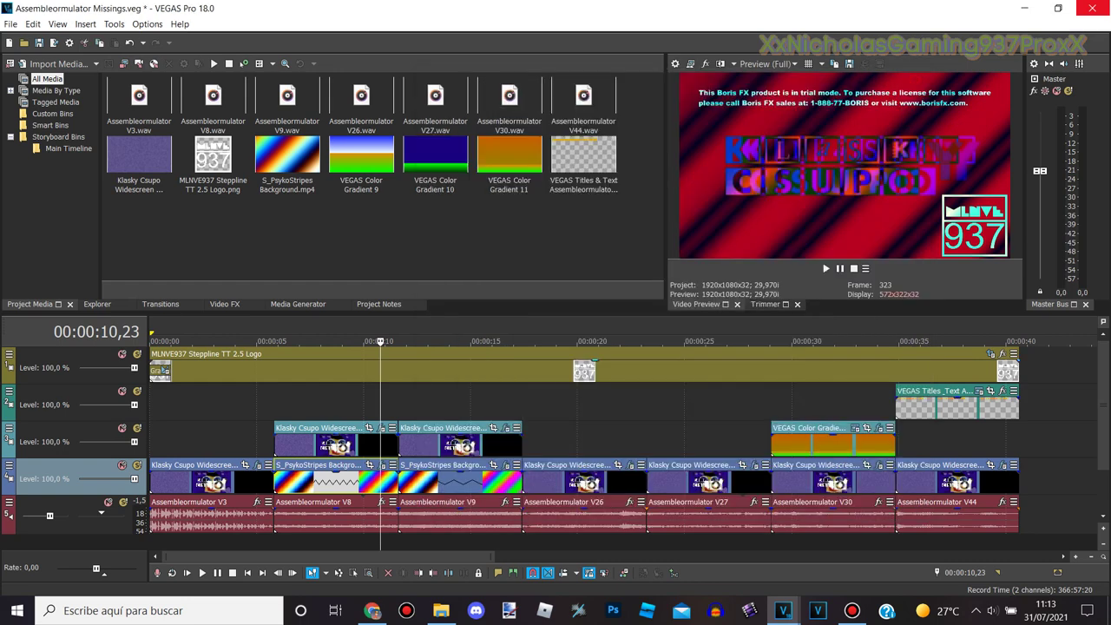
Place the playhead at V9's start, 00:00:11,18, and examine each Gradient Map colour point of its Klasky Csupo clip
{"action": "left_click", "coordinate": [399, 323]}
{"action": "left_click", "coordinate": [505, 427]}
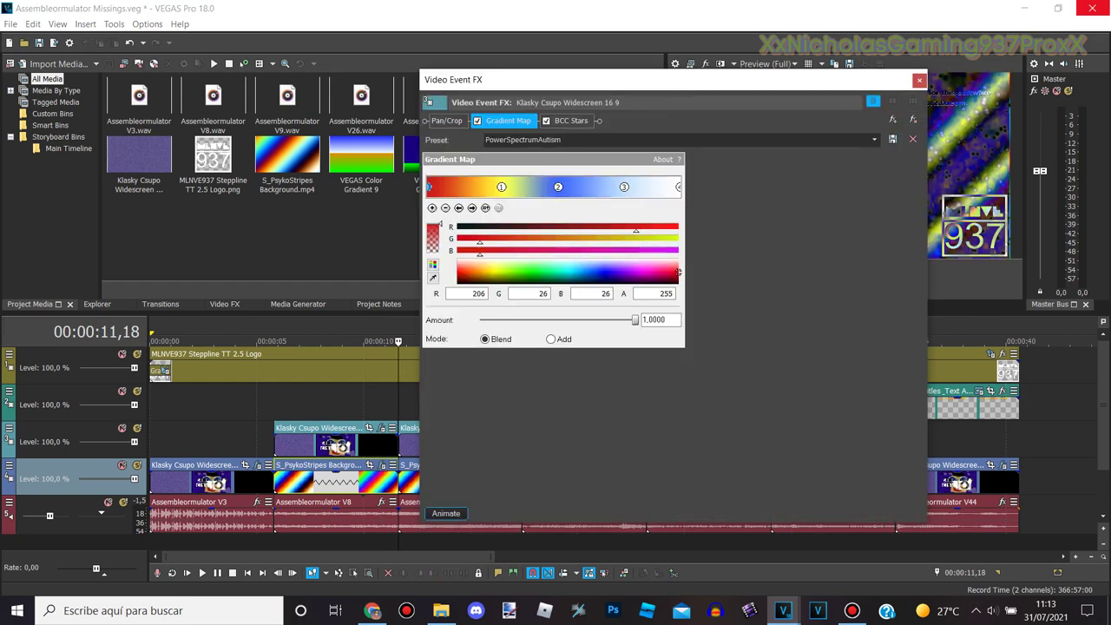
{"action": "left_click", "coordinate": [472, 207]}
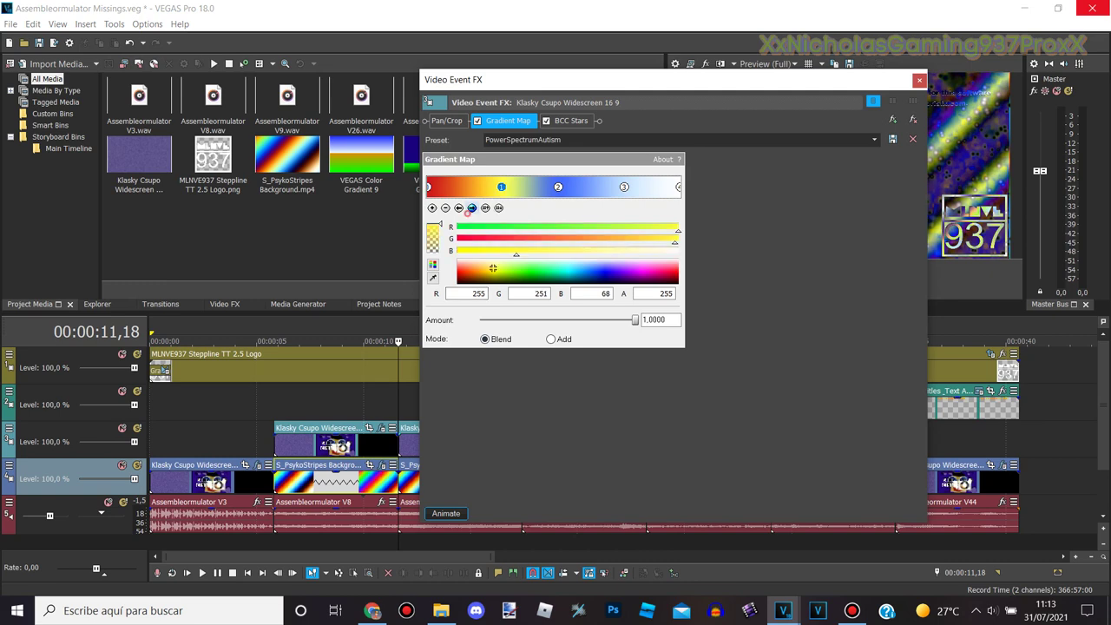
{"action": "left_click", "coordinate": [472, 208]}
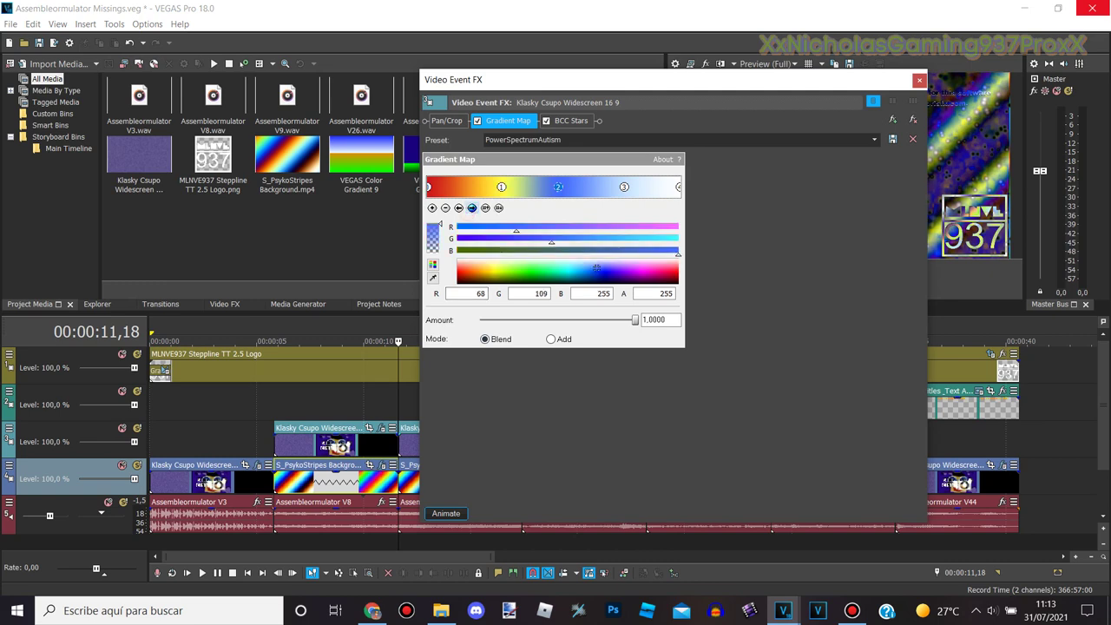
{"action": "left_click", "coordinate": [472, 207]}
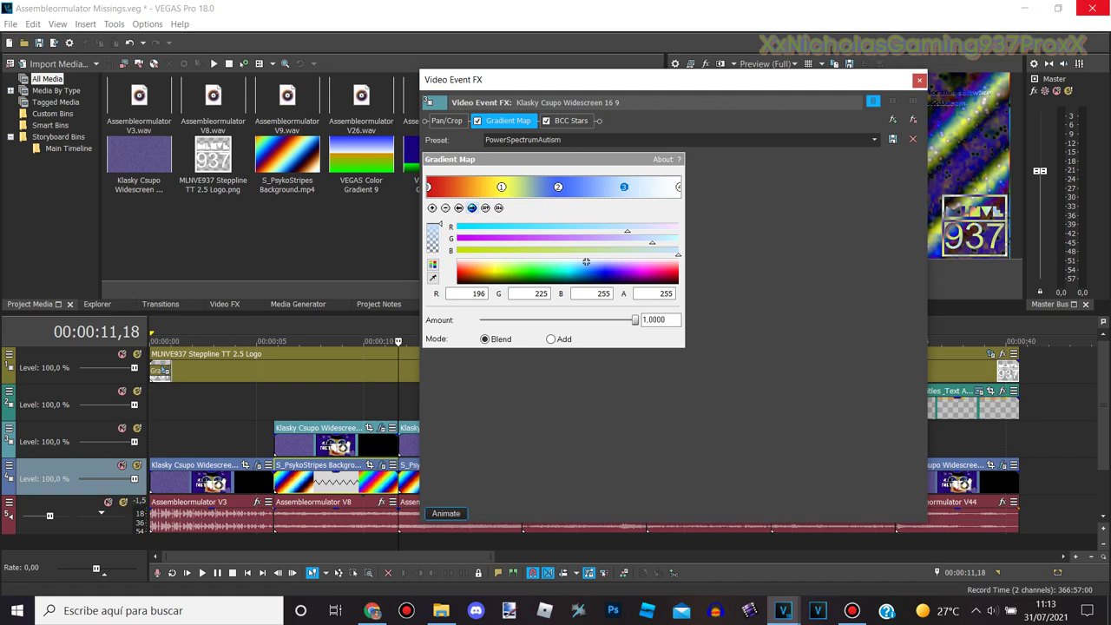
{"action": "left_click", "coordinate": [472, 208]}
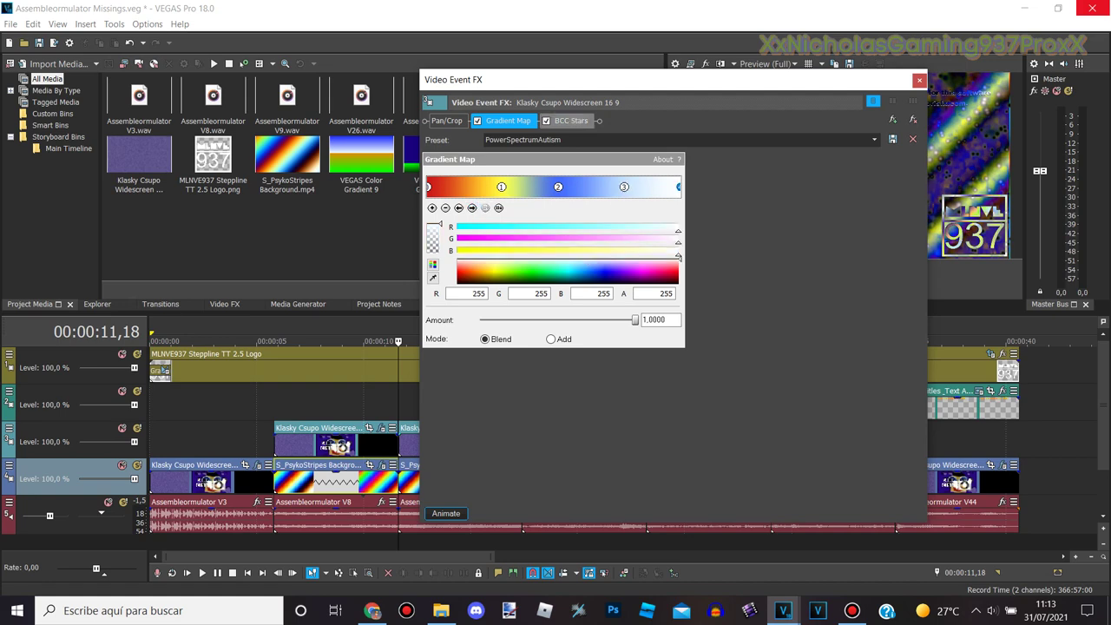
View the BCC Stars settings of V9's Klasky Csupo clip, and close its effects window
{"action": "left_click", "coordinate": [570, 121]}
{"action": "left_click_drag", "start_coordinate": [573, 80], "coordinate": [558, 78]}
{"action": "scroll", "coordinate": [564, 338], "scroll_direction": "down", "scroll_amount": 1}
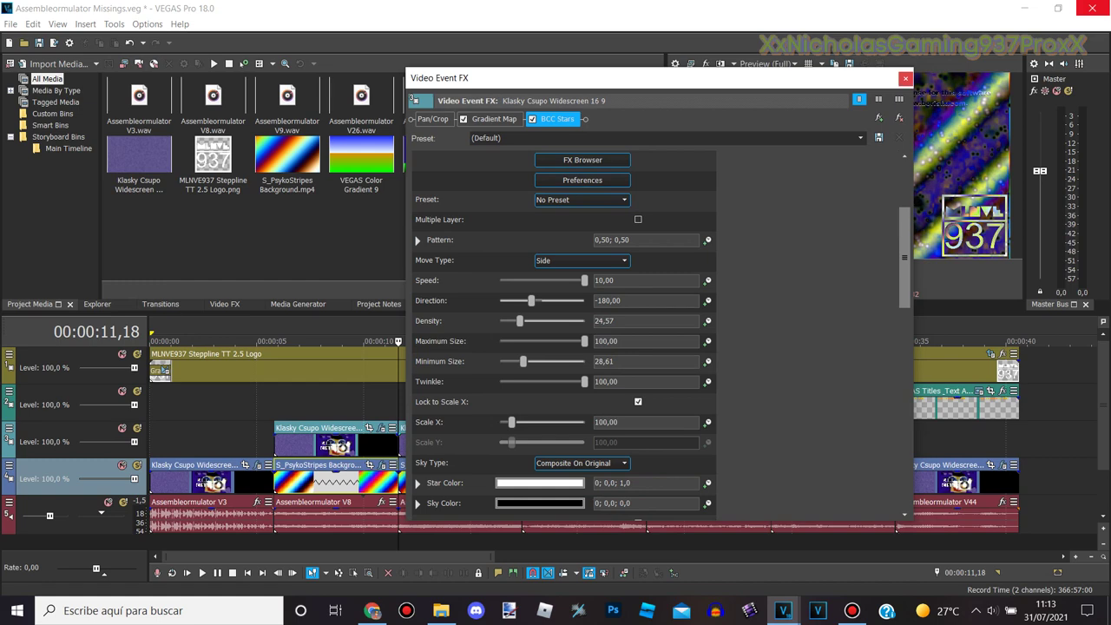
{"action": "left_click", "coordinate": [905, 79]}
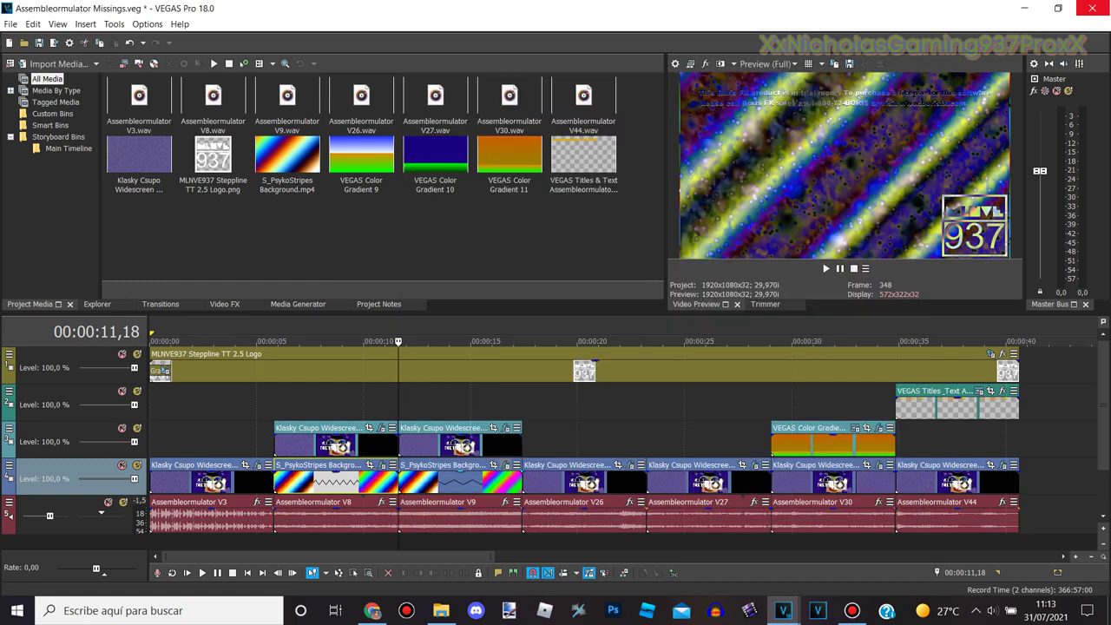
Examine the Gradient Map colour points of V9's S_PsykoStripes Background clip, and close its effects window
{"action": "left_click", "coordinate": [505, 465]}
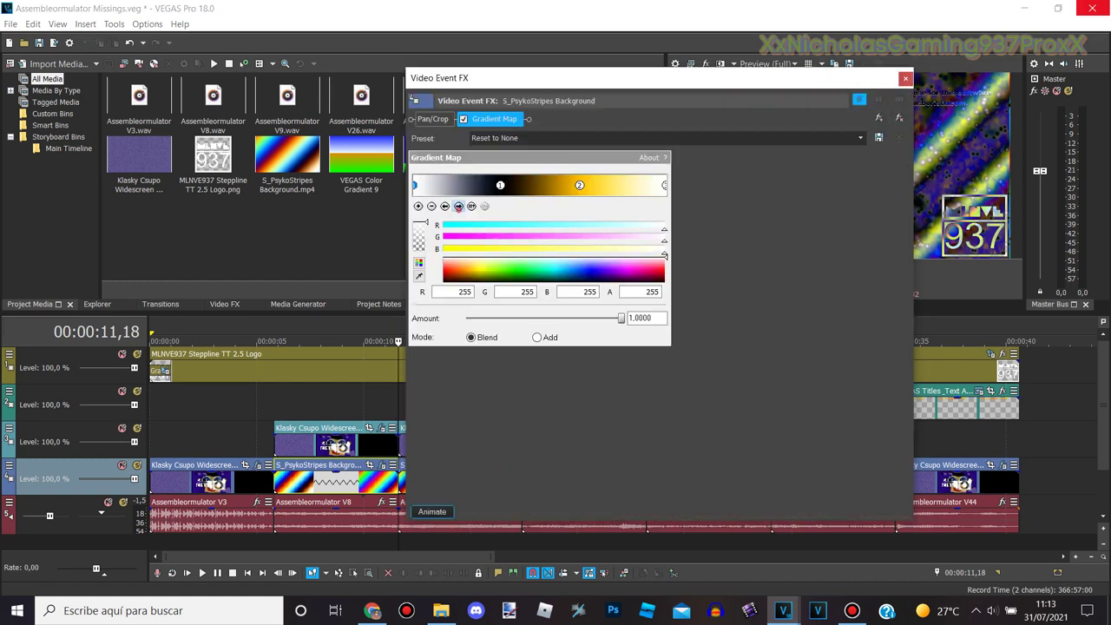
{"action": "left_click", "coordinate": [458, 206]}
{"action": "left_click", "coordinate": [458, 205]}
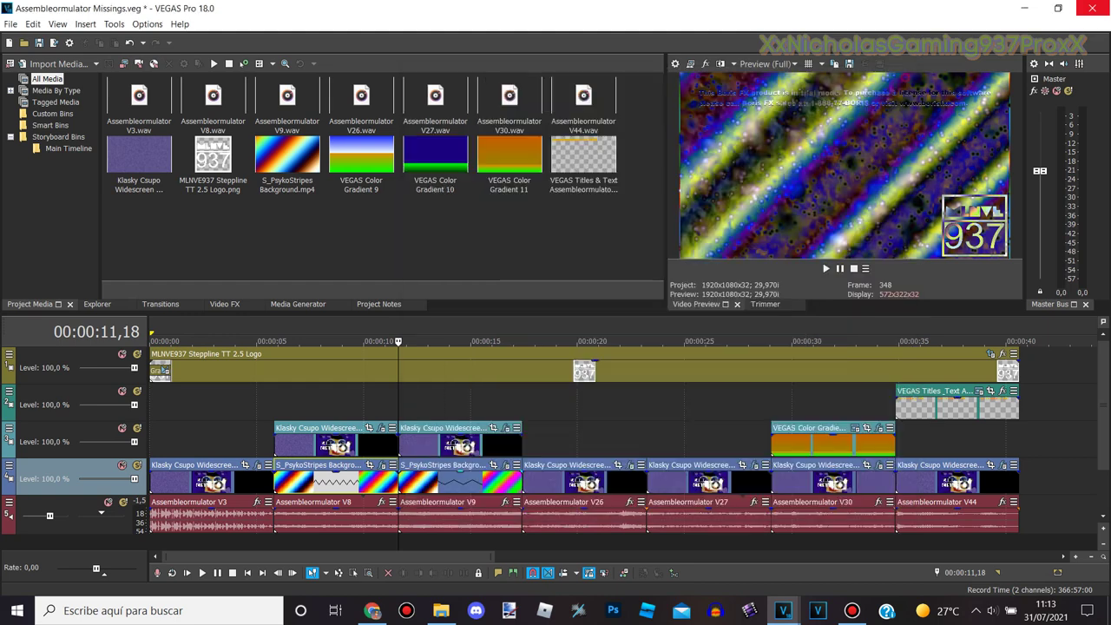
{"action": "left_click", "coordinate": [905, 78]}
Switch to the Assembleormulator.veg project and place the playhead at V10's start, 00:00:52,08
{"action": "left_click", "coordinate": [523, 341]}
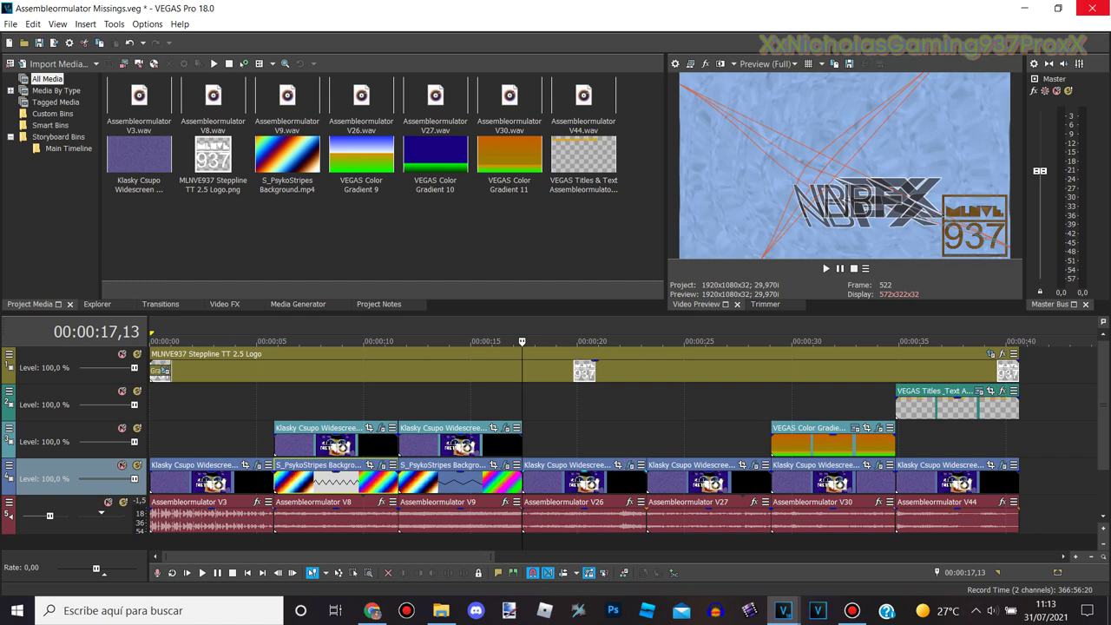
{"action": "mouse_move", "coordinate": [783, 611]}
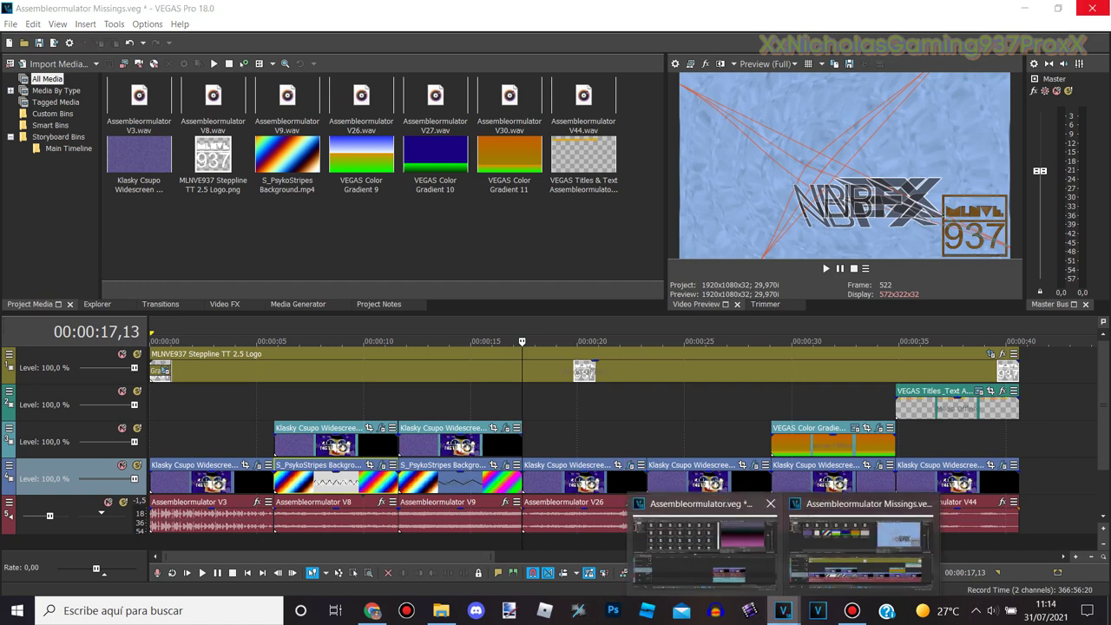
{"action": "left_click", "coordinate": [703, 543]}
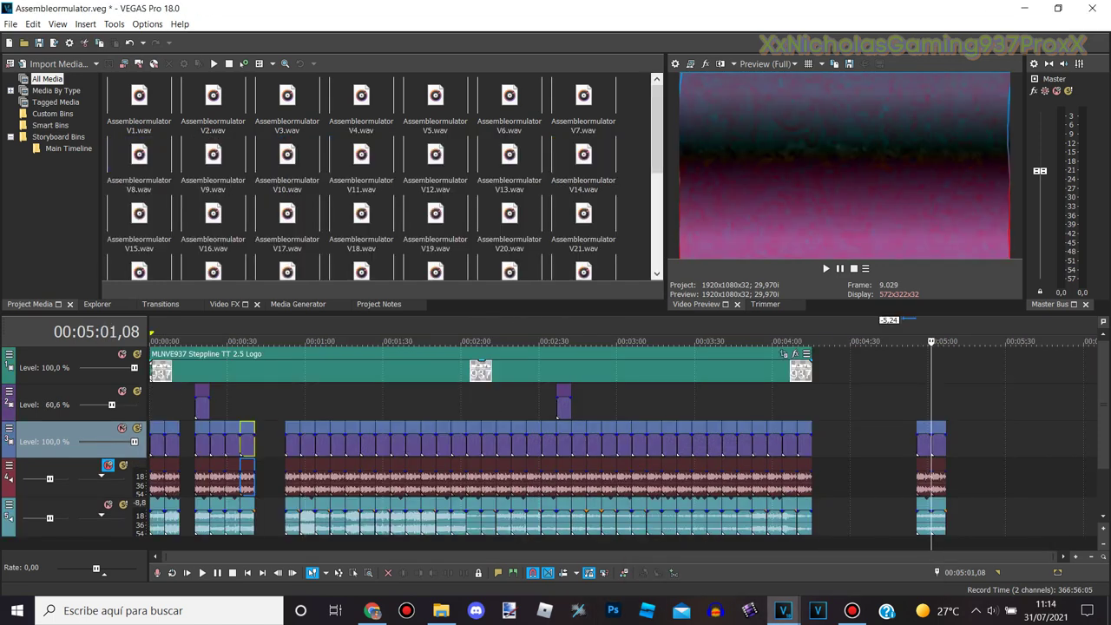
{"action": "left_click", "coordinate": [285, 342]}
{"action": "scroll", "coordinate": [284, 342], "scroll_direction": "up", "scroll_amount": 5}
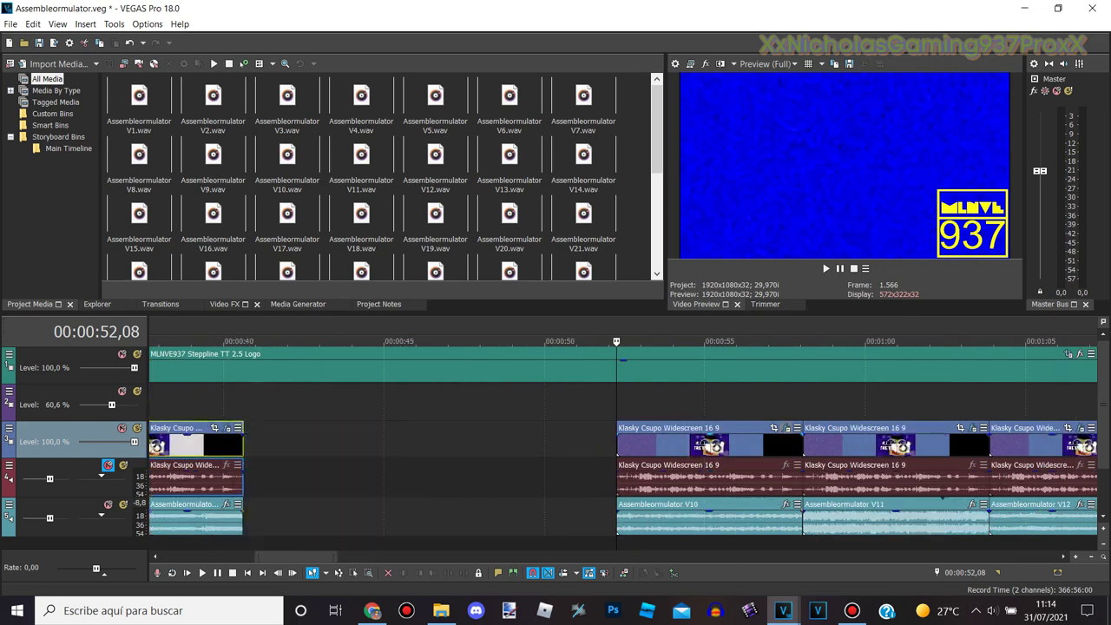
Examine each Gradient Map colour point of V10's Klasky Csupo clip, and close its effects window
{"action": "left_click", "coordinate": [785, 428]}
{"action": "left_click", "coordinate": [458, 207]}
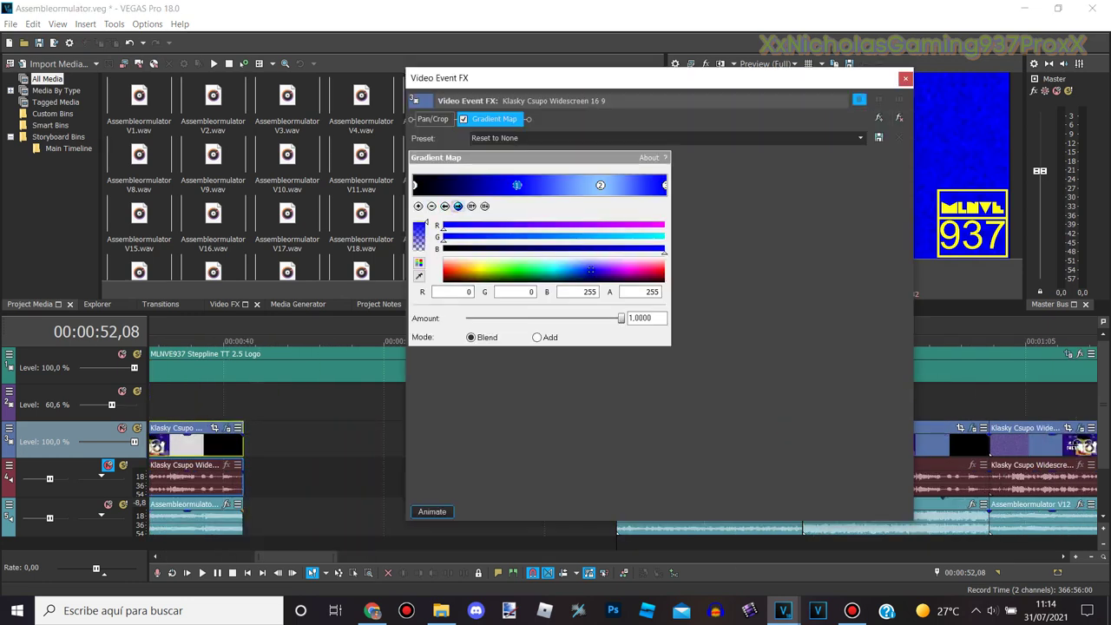
{"action": "left_click", "coordinate": [572, 262]}
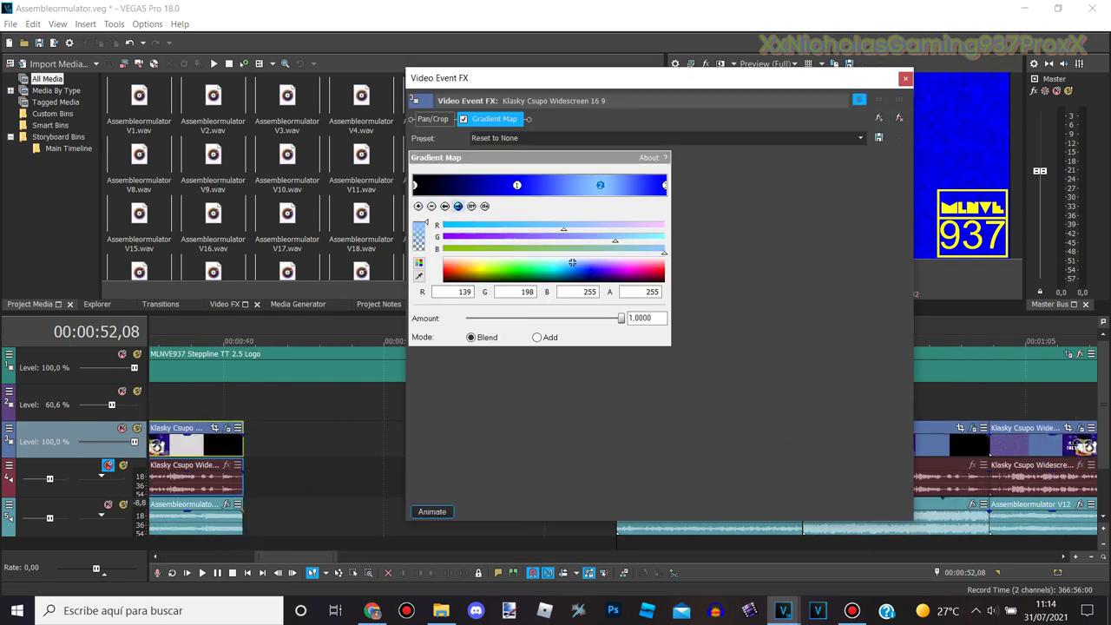
{"action": "left_click", "coordinate": [665, 185]}
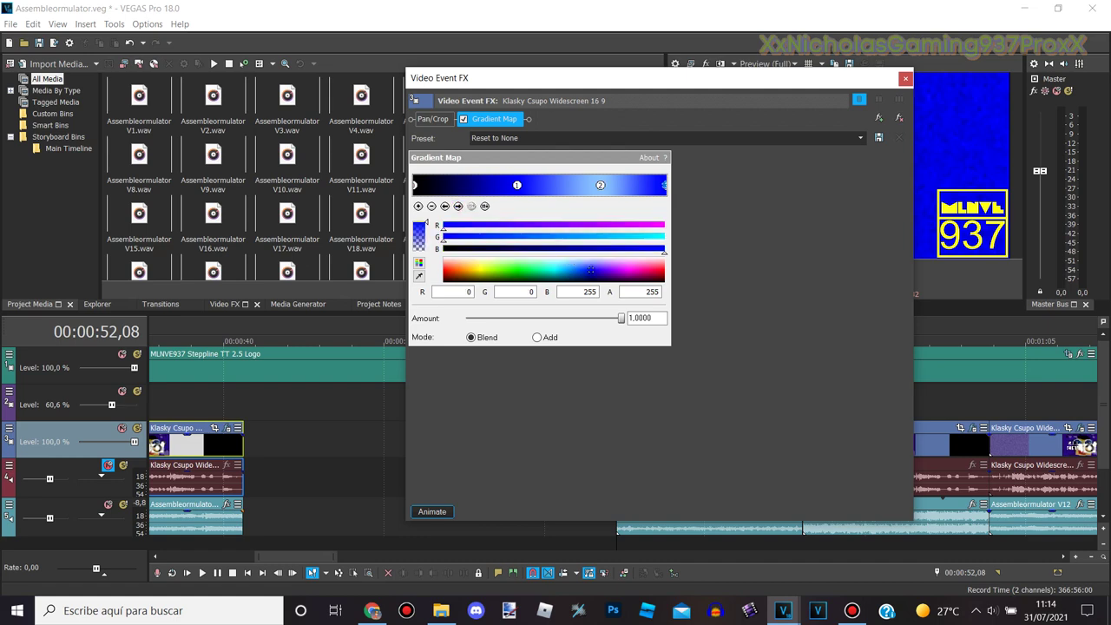
{"action": "left_click", "coordinate": [905, 78]}
Place the playhead at V11's start, 00:00:58,02, and view the Timecode settings of its Klasky Csupo clip
{"action": "left_click", "coordinate": [802, 323]}
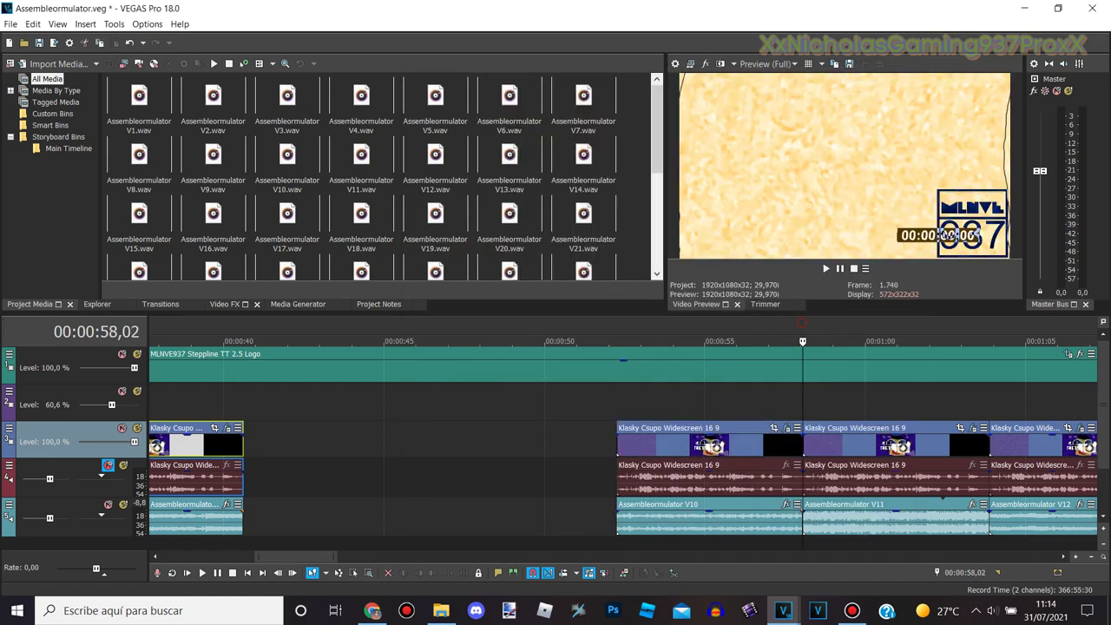
{"action": "left_click", "coordinate": [971, 427]}
{"action": "left_click", "coordinate": [486, 118]}
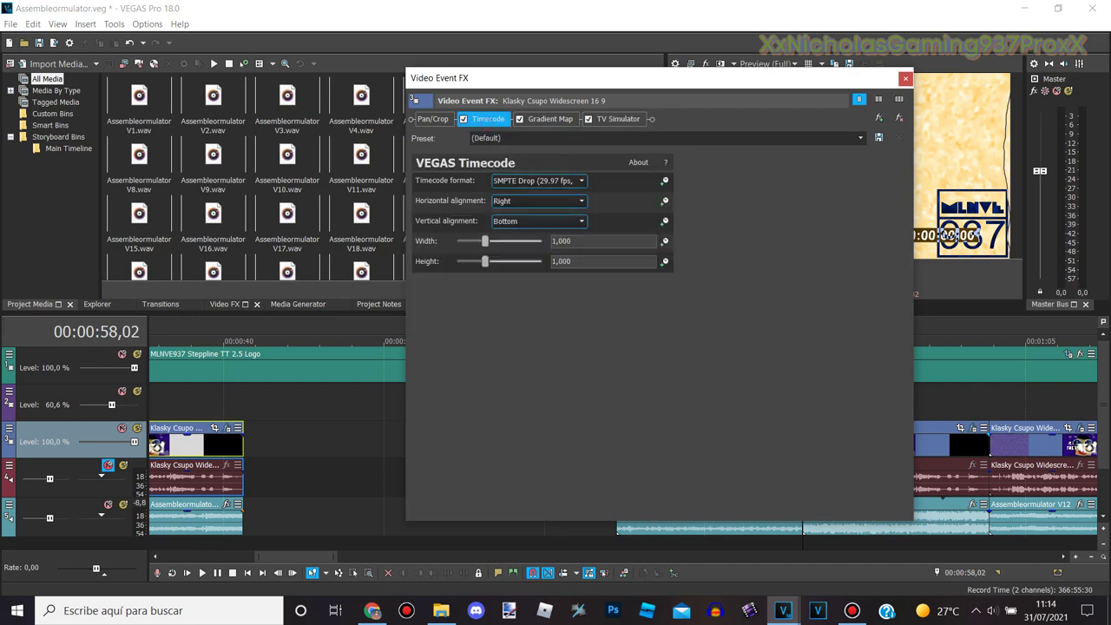
Examine V11's Gradient Map colour points and TV Simulator settings, and close its effects window
{"action": "left_click", "coordinate": [550, 119]}
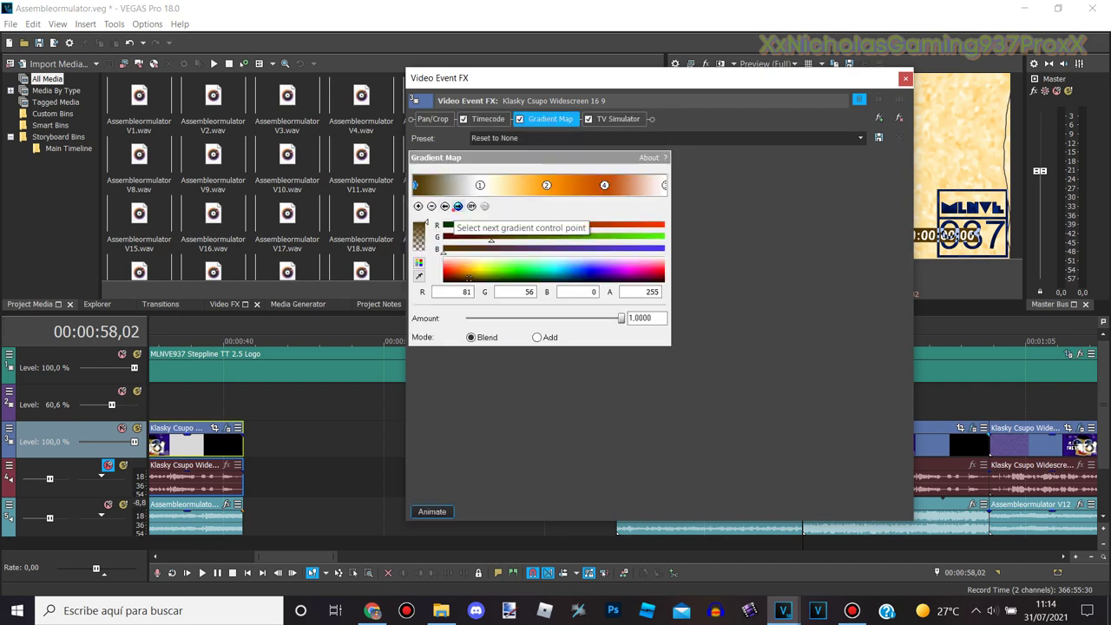
{"action": "left_click", "coordinate": [458, 205]}
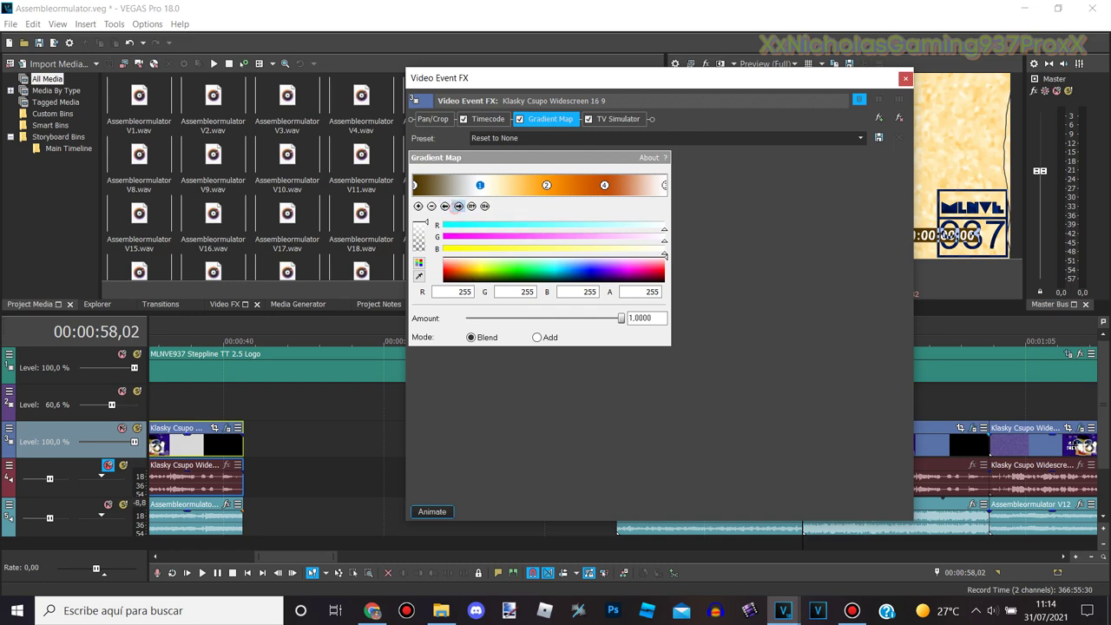
{"action": "left_click", "coordinate": [459, 205]}
{"action": "left_click", "coordinate": [458, 205]}
{"action": "left_click", "coordinate": [458, 205]}
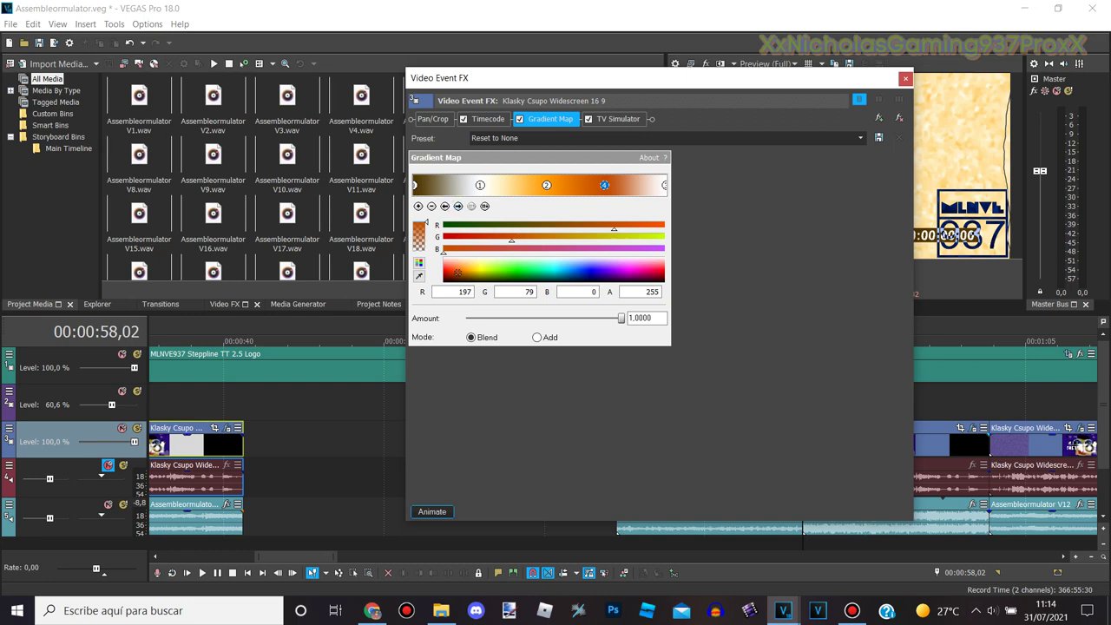
{"action": "left_click", "coordinate": [618, 119]}
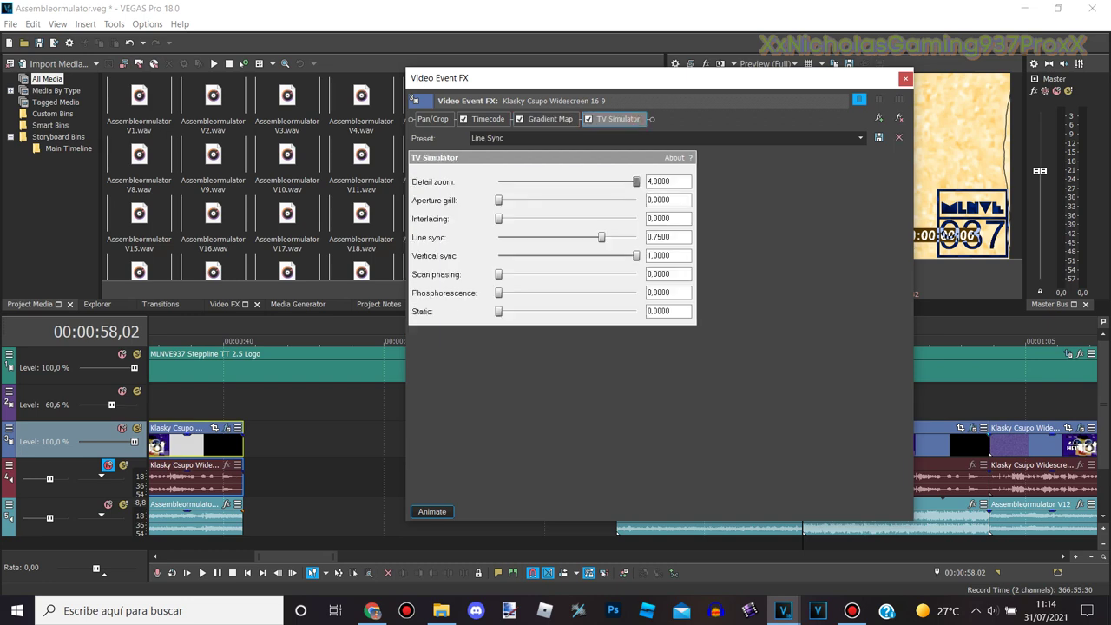
{"action": "left_click", "coordinate": [905, 78]}
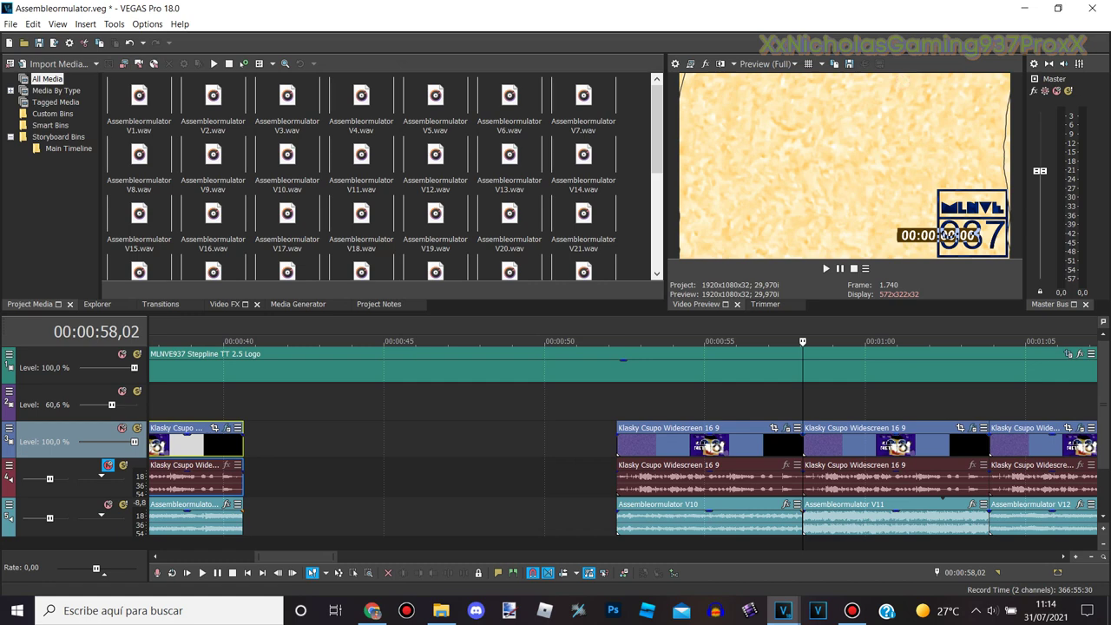
Place the playhead at V12's start, 00:01:03,26, and view the HSL Adjust settings of its Klasky Csupo clip
{"action": "scroll", "coordinate": [430, 434], "scroll_direction": "down", "scroll_amount": 2}
{"action": "left_click", "coordinate": [703, 322]}
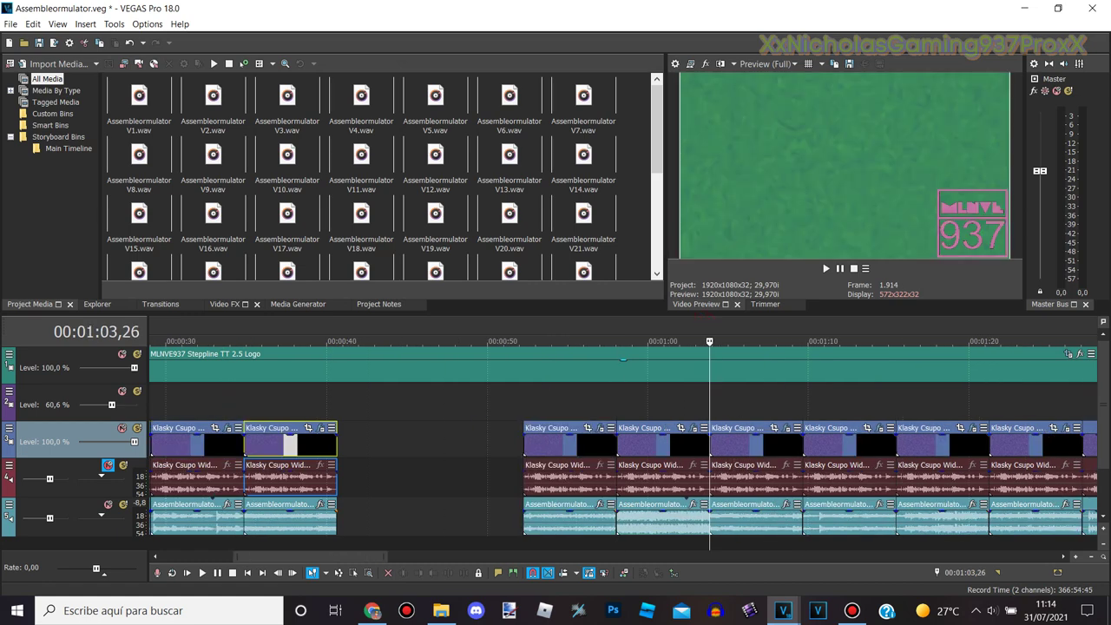
{"action": "left_click", "coordinate": [786, 428]}
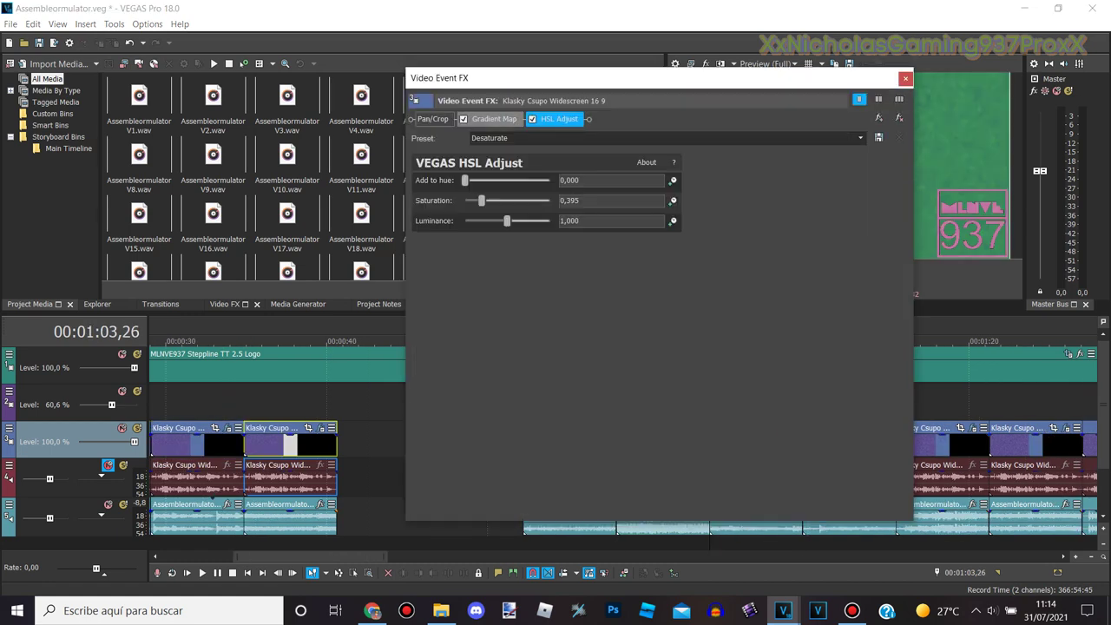
Examine each Gradient Map colour point of V12's Klasky Csupo clip, and close its effects window
{"action": "left_click", "coordinate": [493, 119]}
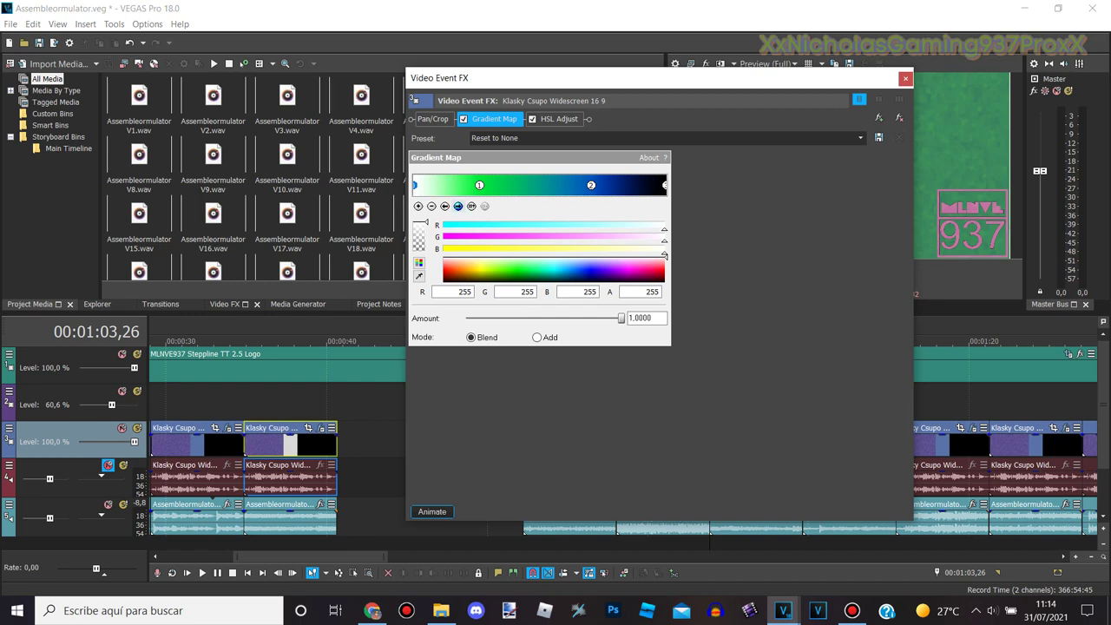
{"action": "left_click", "coordinate": [479, 185]}
{"action": "left_click", "coordinate": [527, 271]}
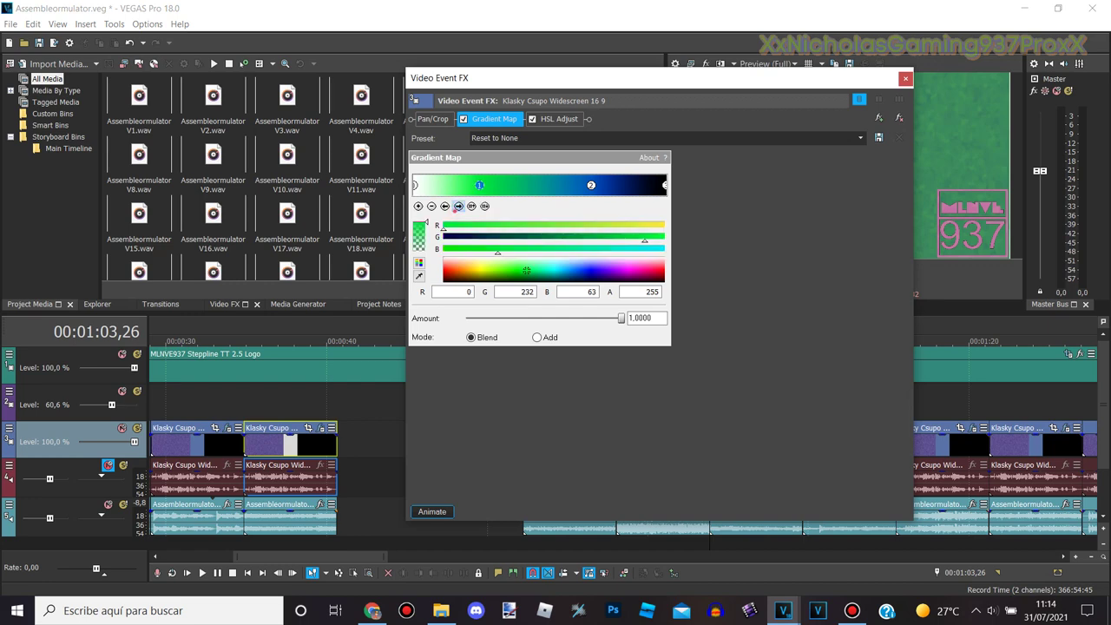
{"action": "left_click", "coordinate": [591, 185]}
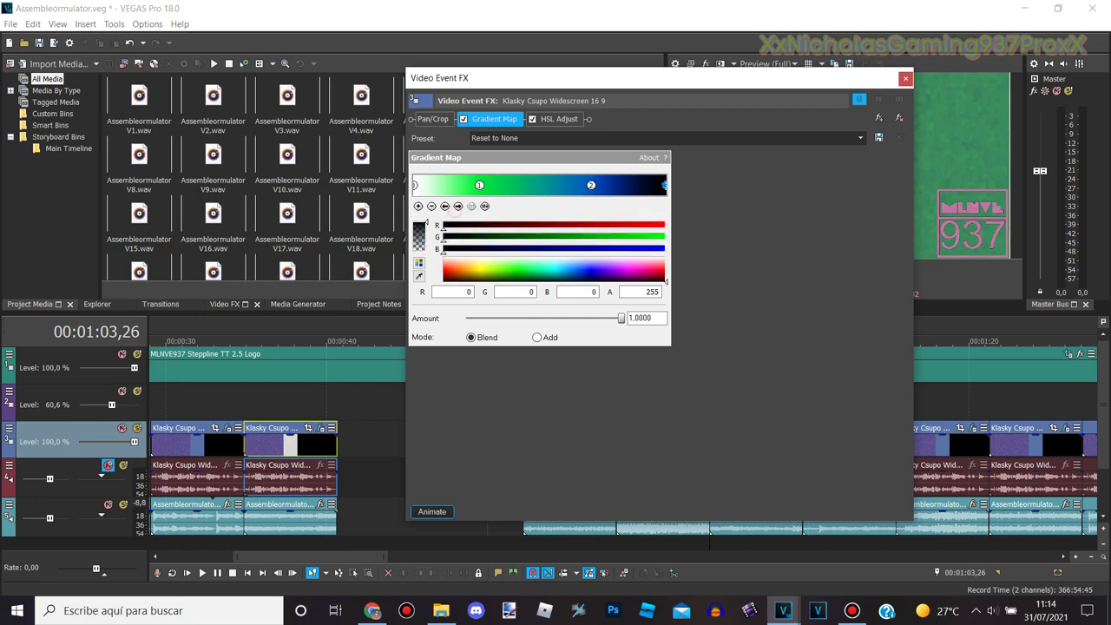
{"action": "left_click", "coordinate": [905, 78]}
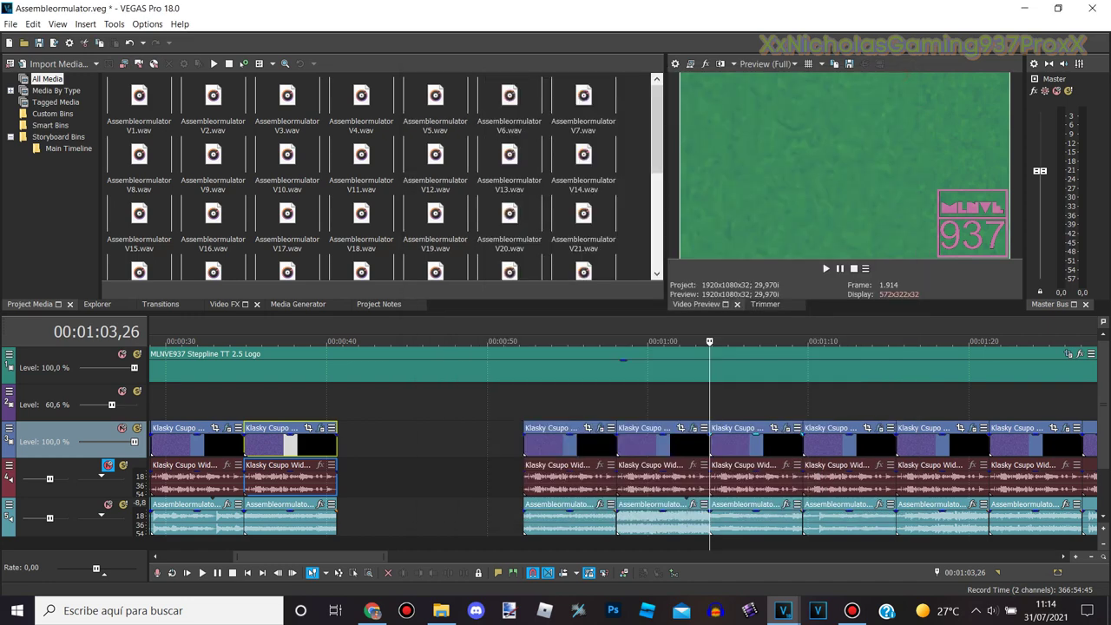
Place the playhead at 00:01:09,20, the start of the clip after V12, and examine that clip's Gradient Map colour points and HSL Adjust settings
{"action": "left_click", "coordinate": [798, 327]}
{"action": "left_click", "coordinate": [879, 428]}
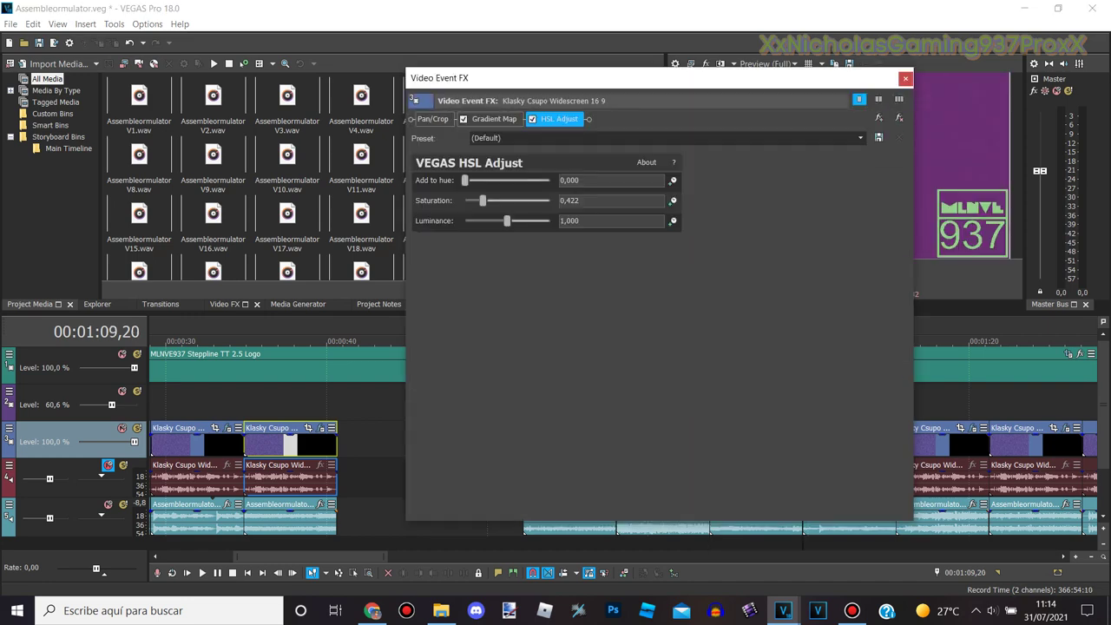
{"action": "left_click", "coordinate": [510, 118]}
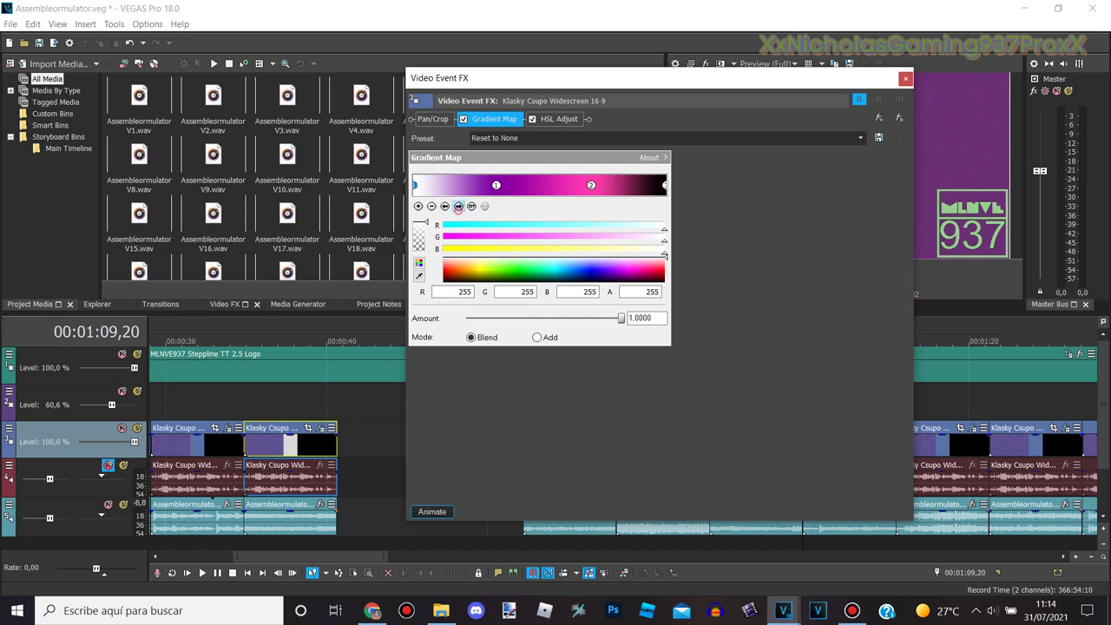
{"action": "left_click", "coordinate": [458, 206]}
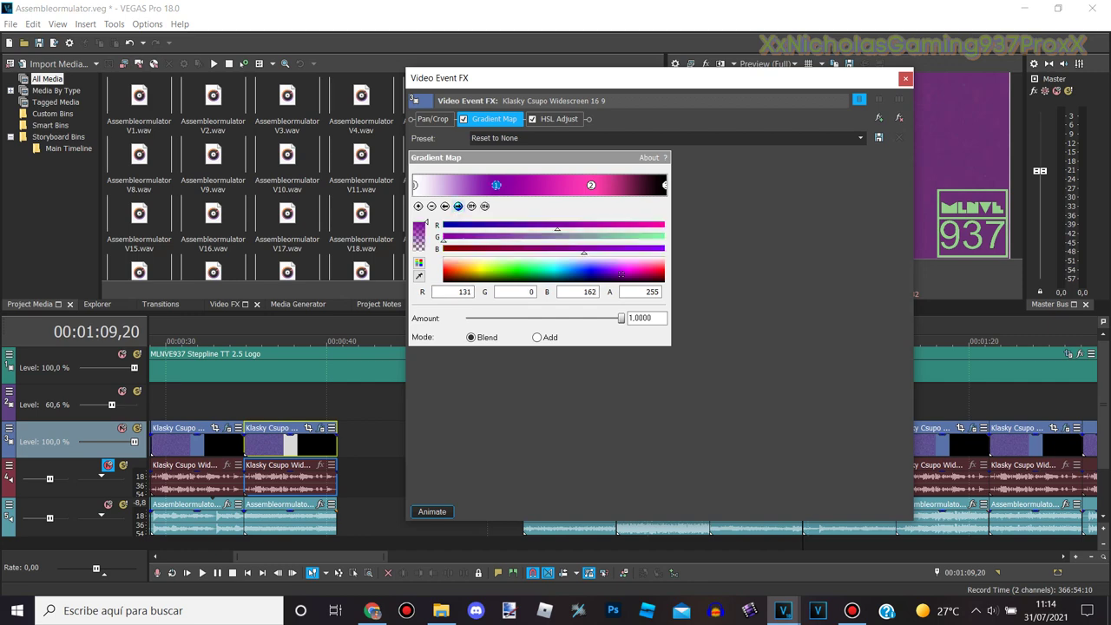
{"action": "left_click", "coordinate": [458, 206]}
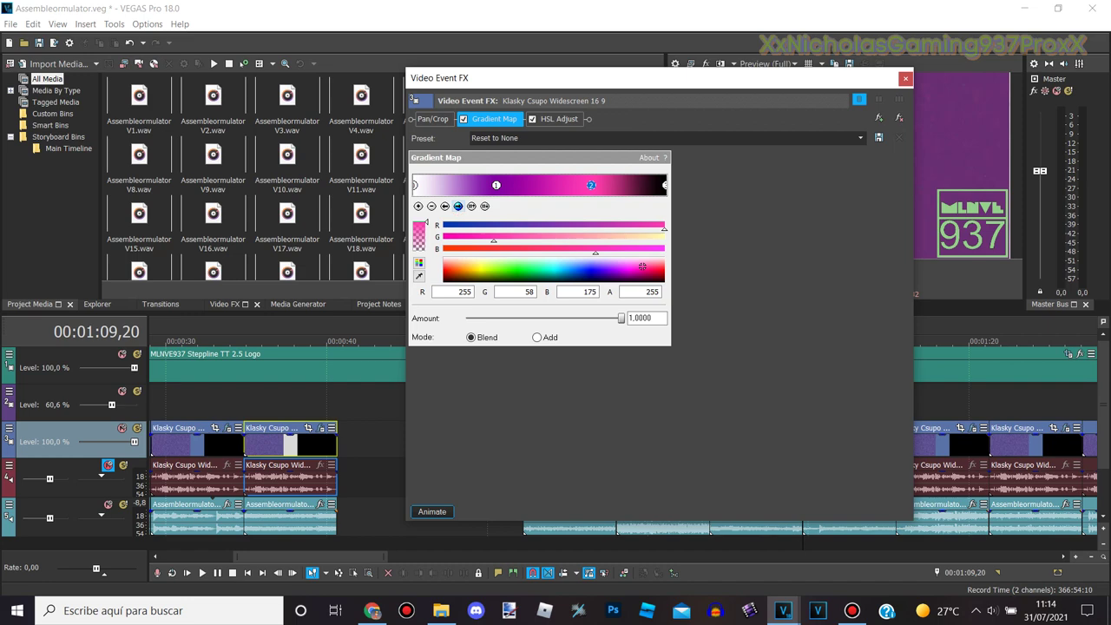
{"action": "left_click", "coordinate": [558, 119]}
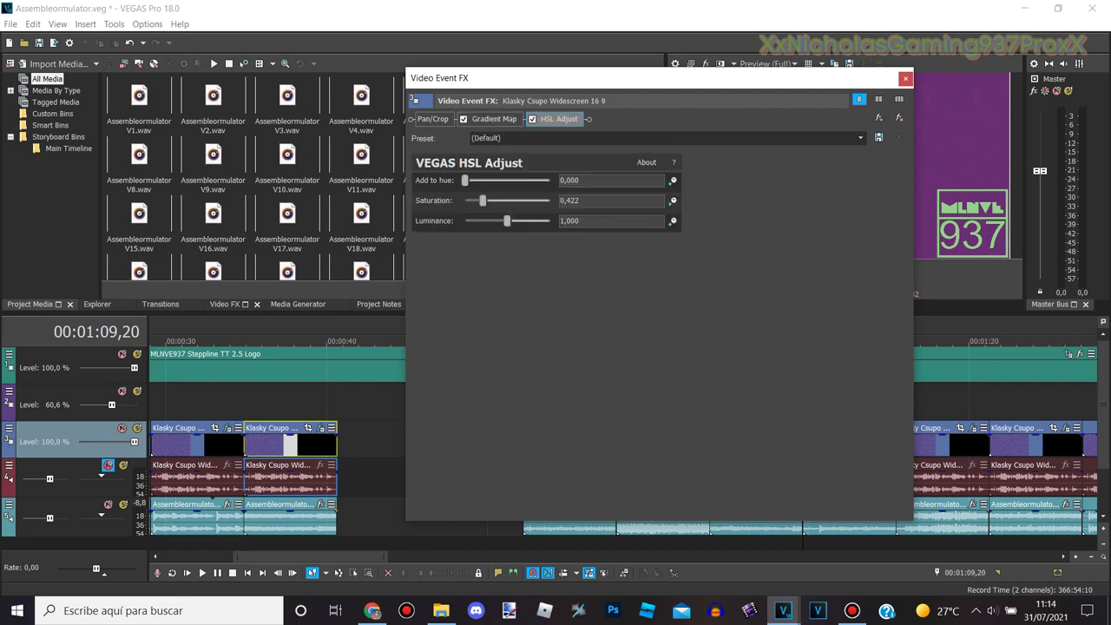
{"action": "left_click", "coordinate": [905, 79]}
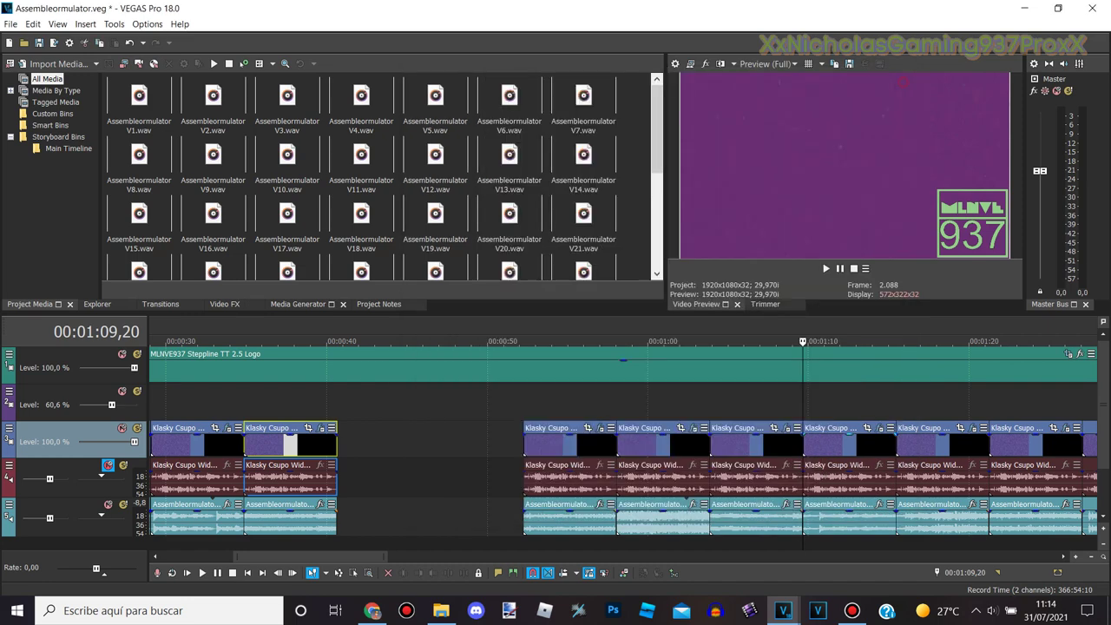
Place the playhead at the next clip's start, 00:01:15,14, and examine each of its Gradient Map colour points
{"action": "left_click", "coordinate": [896, 341]}
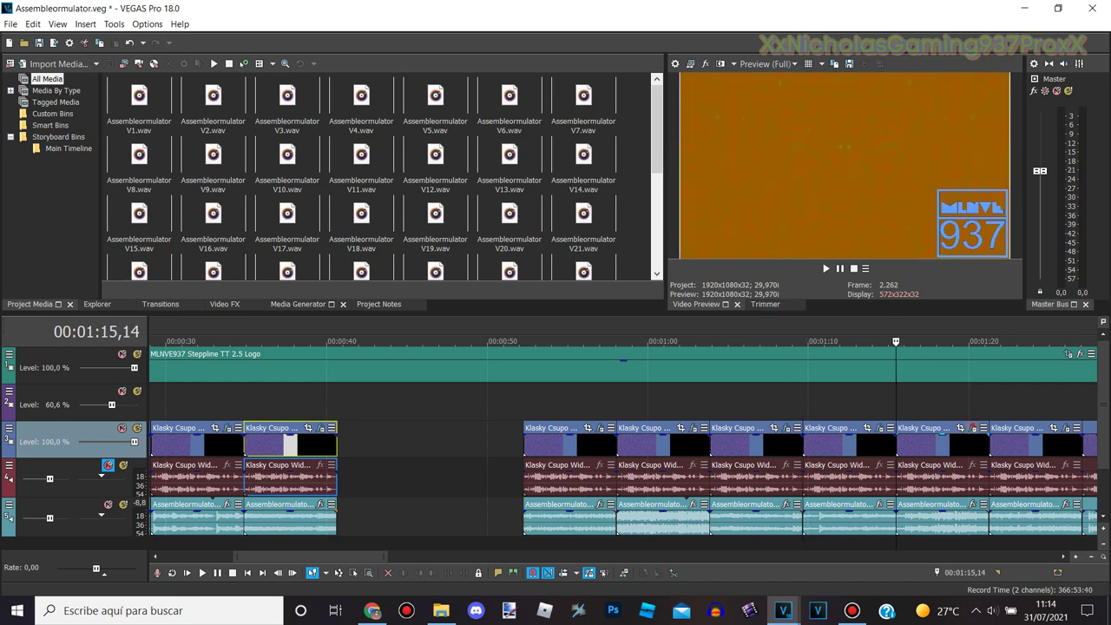
{"action": "left_click", "coordinate": [972, 428]}
{"action": "left_click", "coordinate": [537, 118]}
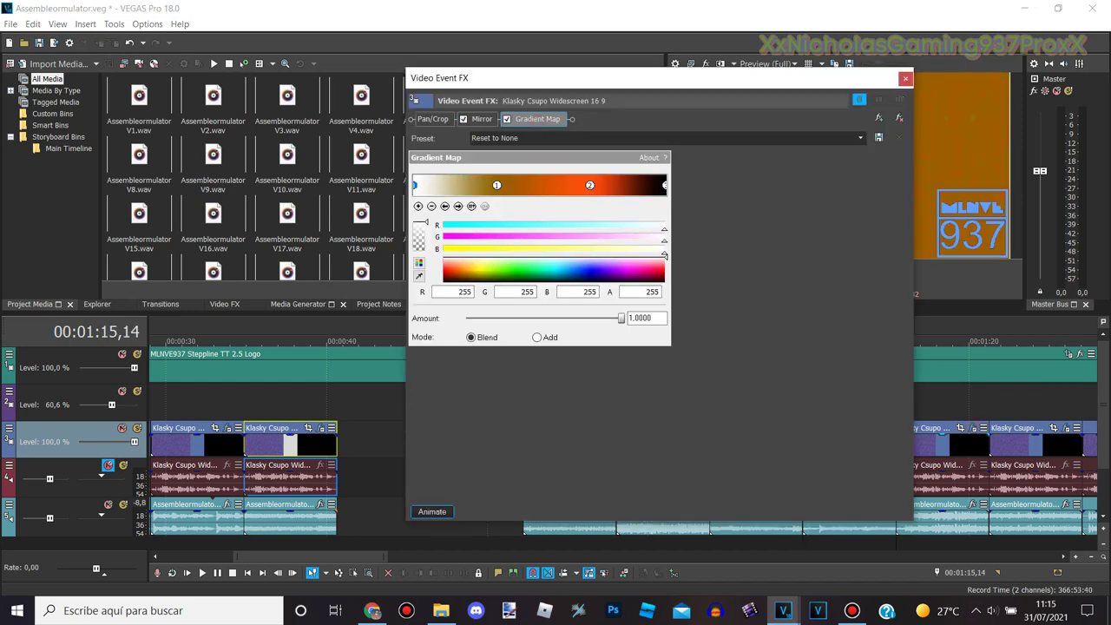
{"action": "left_click", "coordinate": [458, 205]}
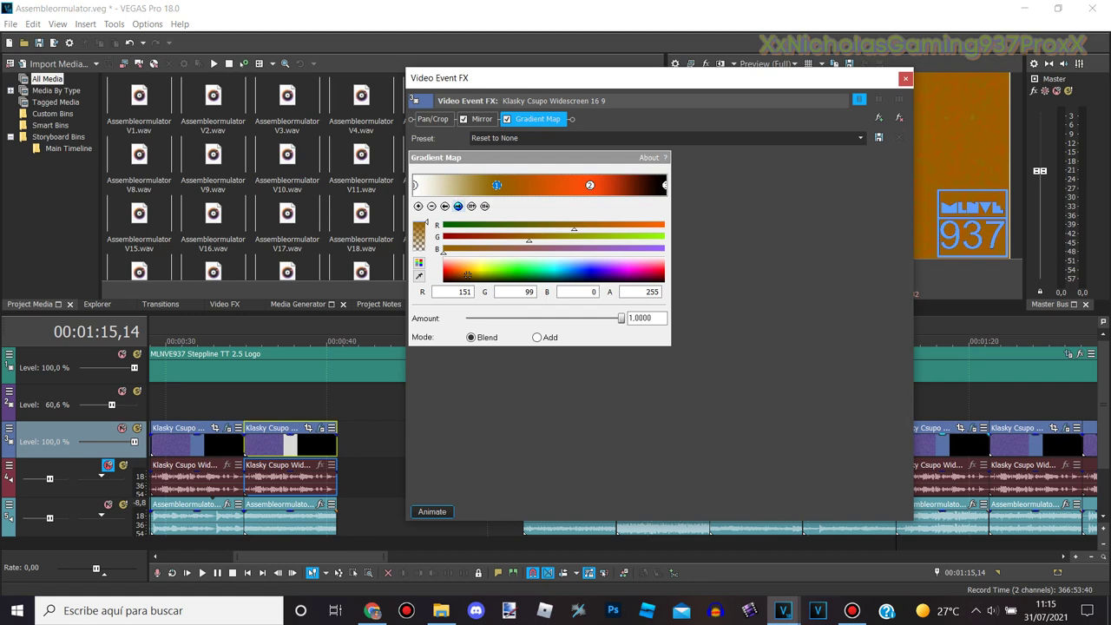
{"action": "left_click", "coordinate": [458, 206]}
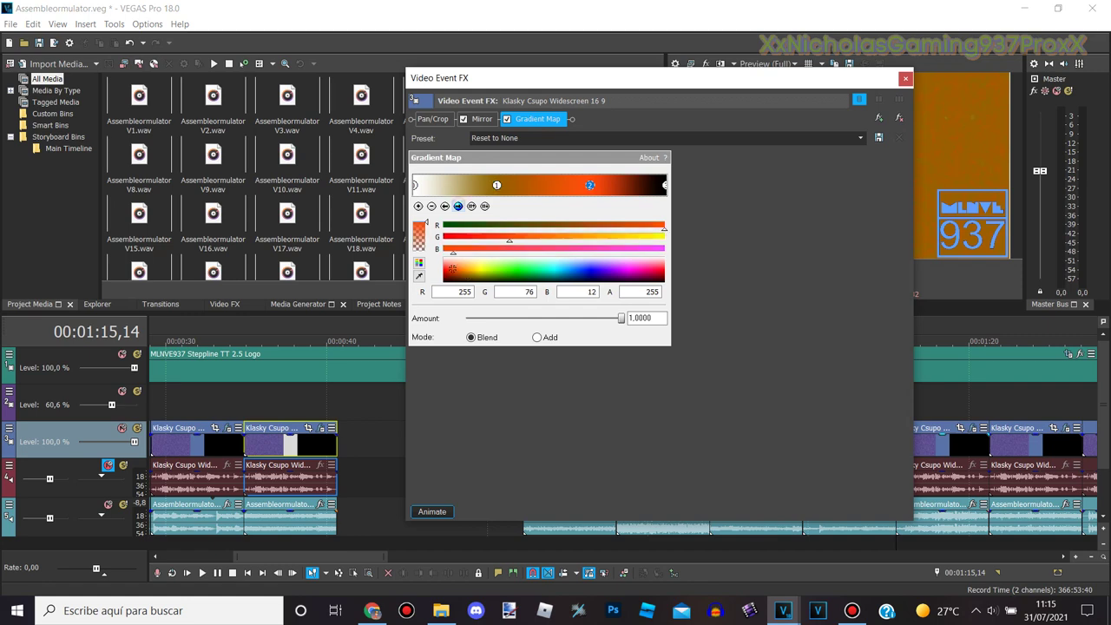
{"action": "left_click", "coordinate": [458, 206]}
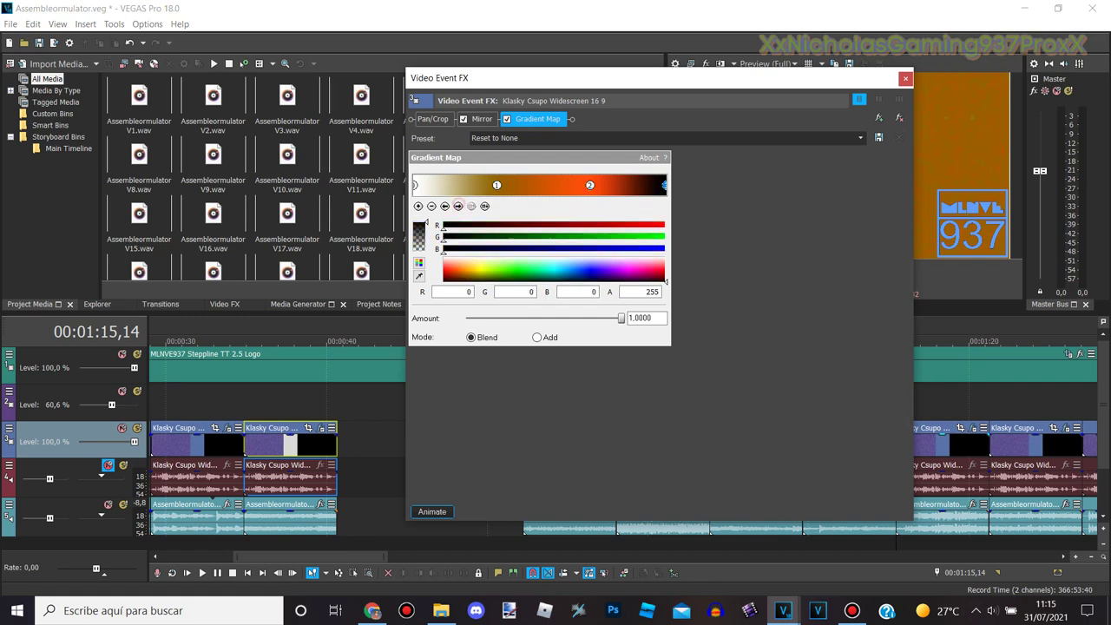
Close the current effects window, place the playhead at V15's start, 00:01:21,08, and open the effects of its Klasky Csupo clip
{"action": "left_click", "coordinate": [905, 78]}
{"action": "scroll", "coordinate": [622, 438], "scroll_direction": "down", "scroll_amount": 1}
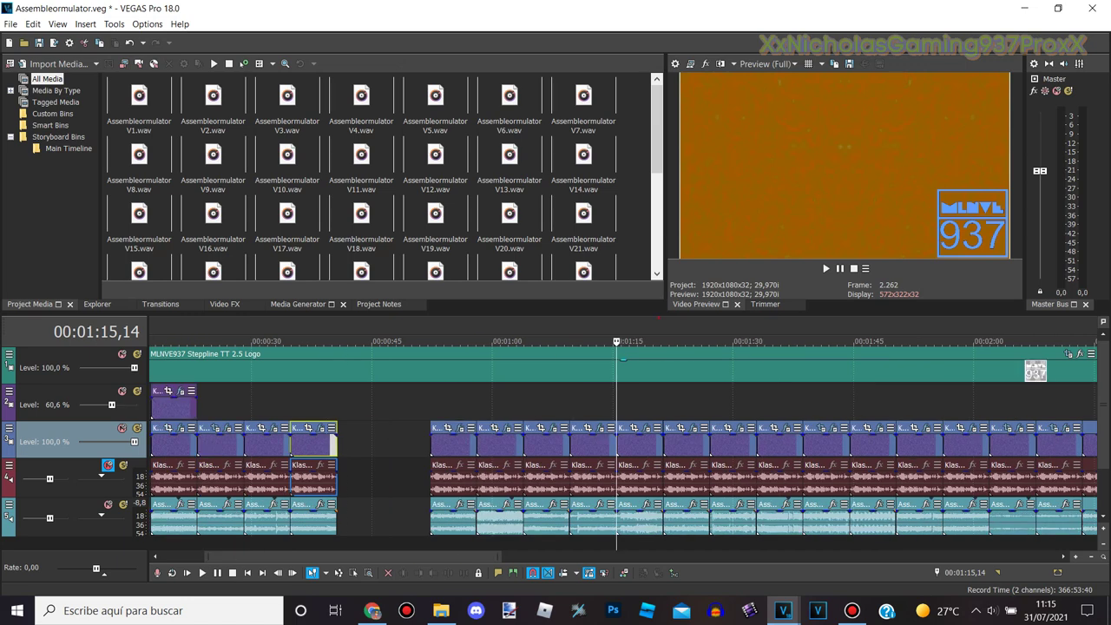
{"action": "left_click", "coordinate": [663, 341]}
{"action": "scroll", "coordinate": [663, 439], "scroll_direction": "up", "scroll_amount": 3}
{"action": "left_click", "coordinate": [972, 428]}
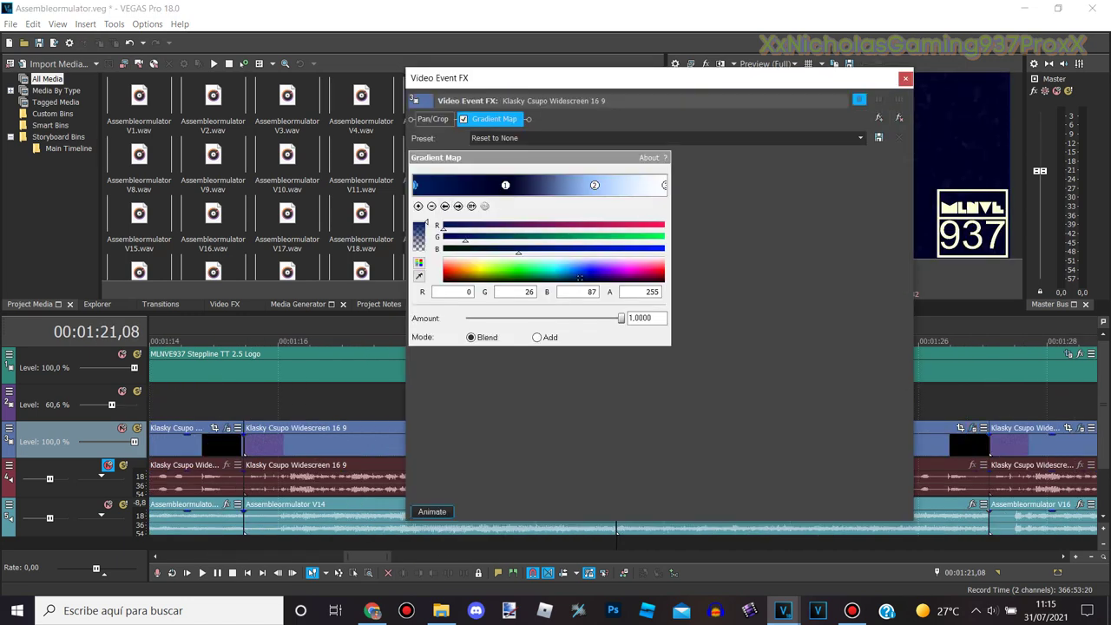
Examine each Gradient Map colour point of V15's Klasky Csupo clip, and close its effects window
{"action": "left_click", "coordinate": [459, 206]}
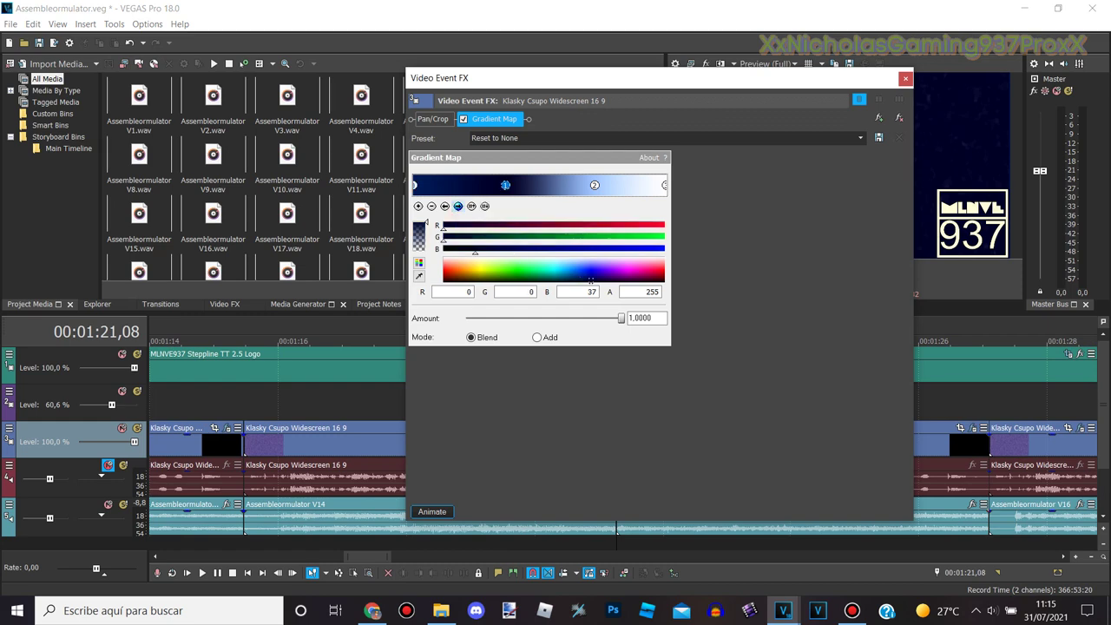
{"action": "left_click", "coordinate": [458, 207]}
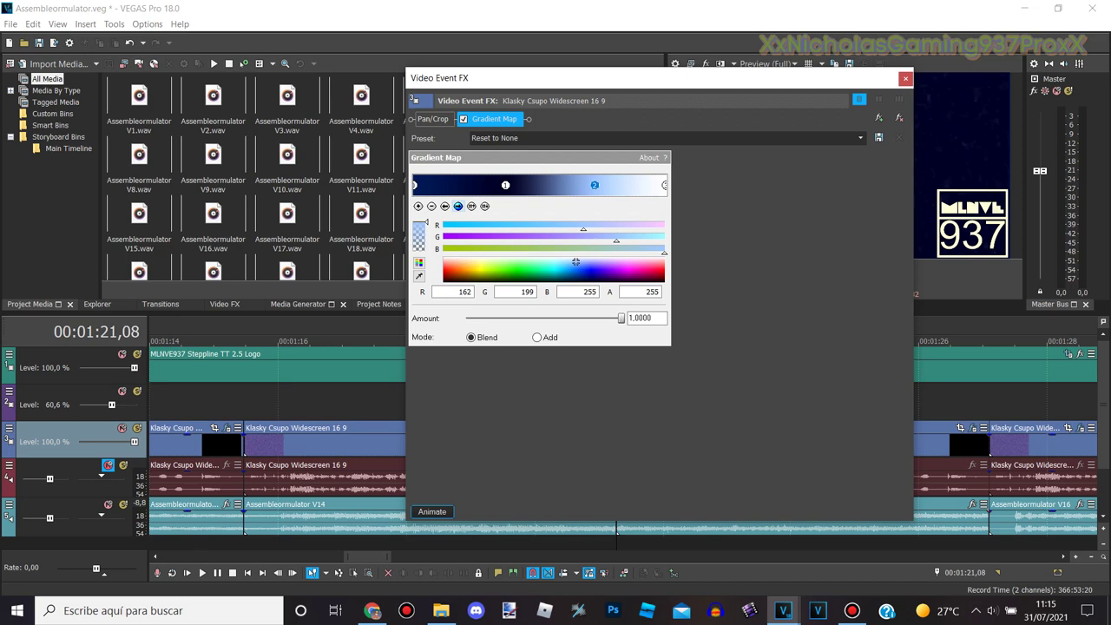
{"action": "key", "text": "space"}
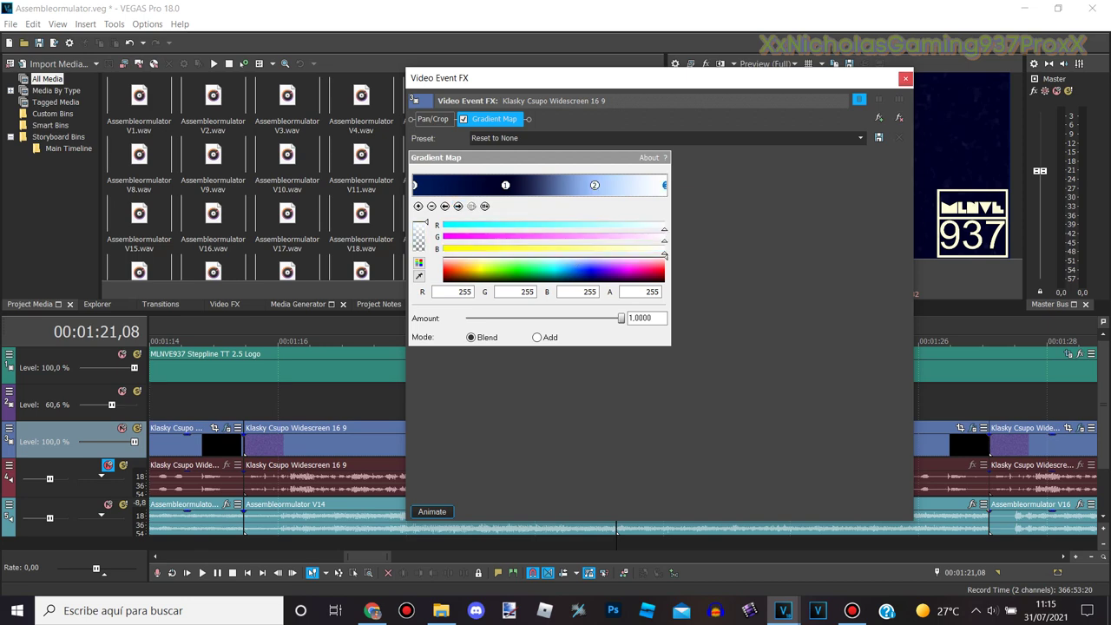
{"action": "left_click", "coordinate": [905, 79]}
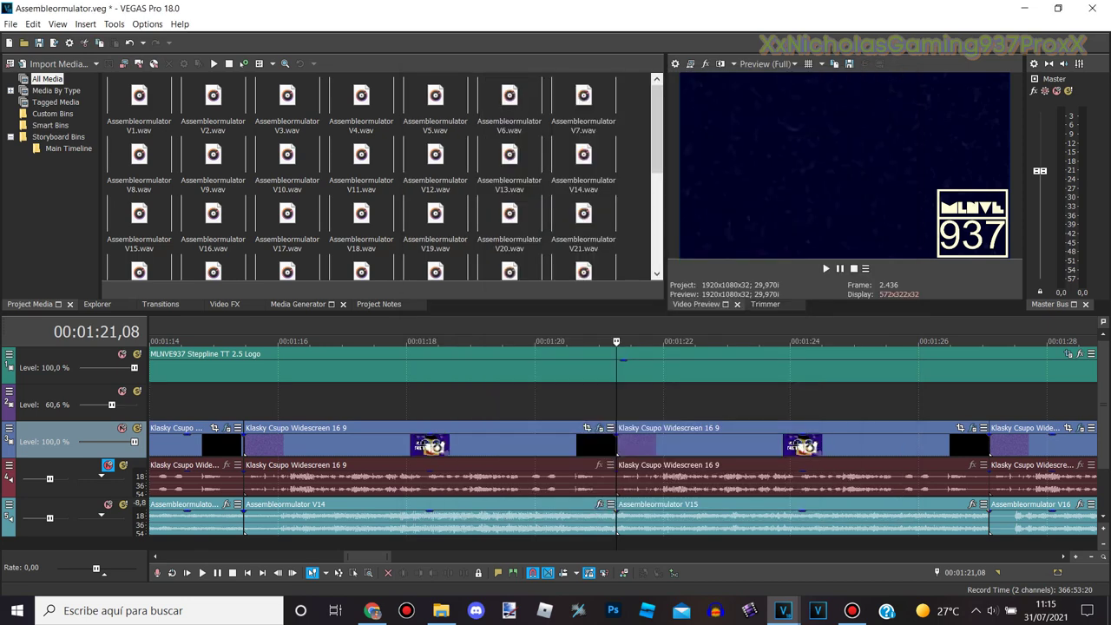
Place the playhead at V16's start, 00:01:27,03, and open the effects of its Klasky Csupo clip
{"action": "left_click", "coordinate": [990, 325]}
{"action": "scroll", "coordinate": [989, 325], "scroll_direction": "down", "scroll_amount": 1}
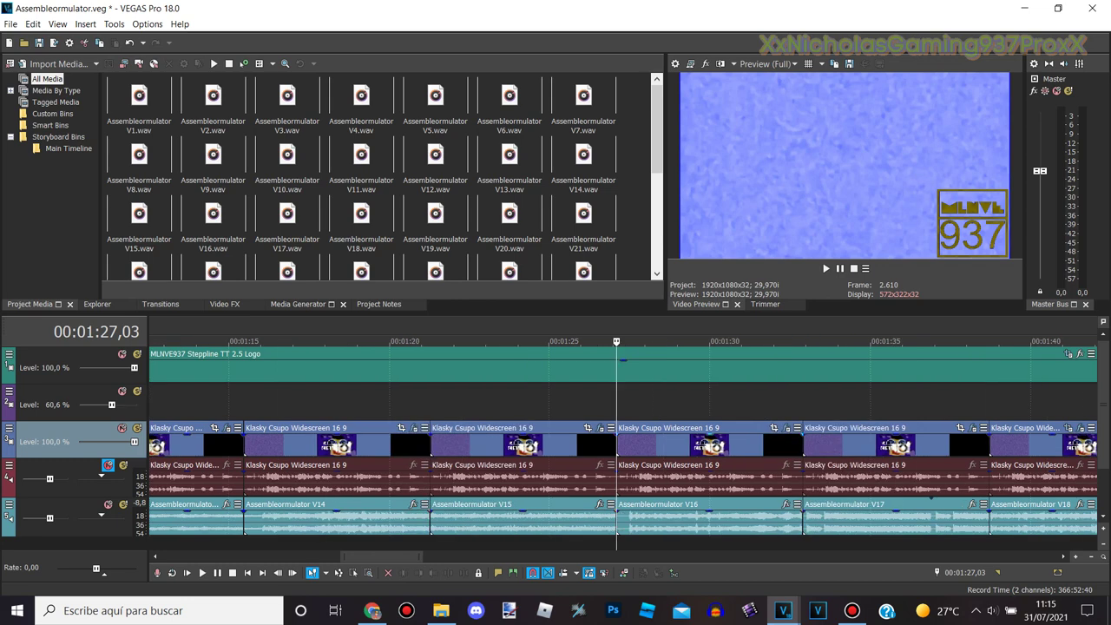
{"action": "left_click", "coordinate": [790, 444]}
{"action": "left_click", "coordinate": [612, 340]}
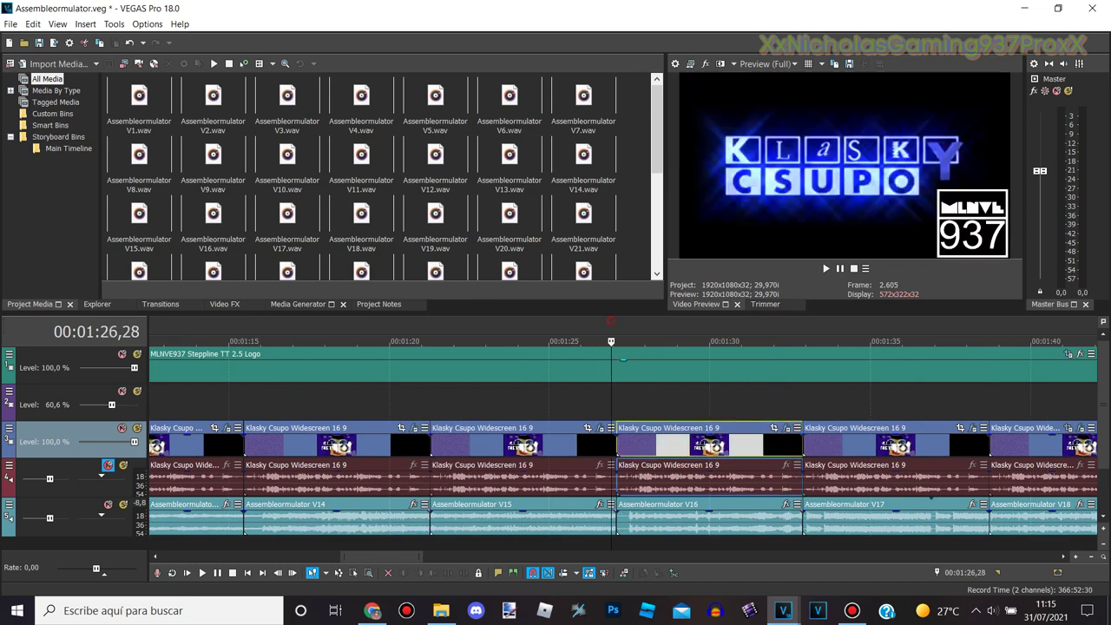
{"action": "left_click", "coordinate": [616, 340]}
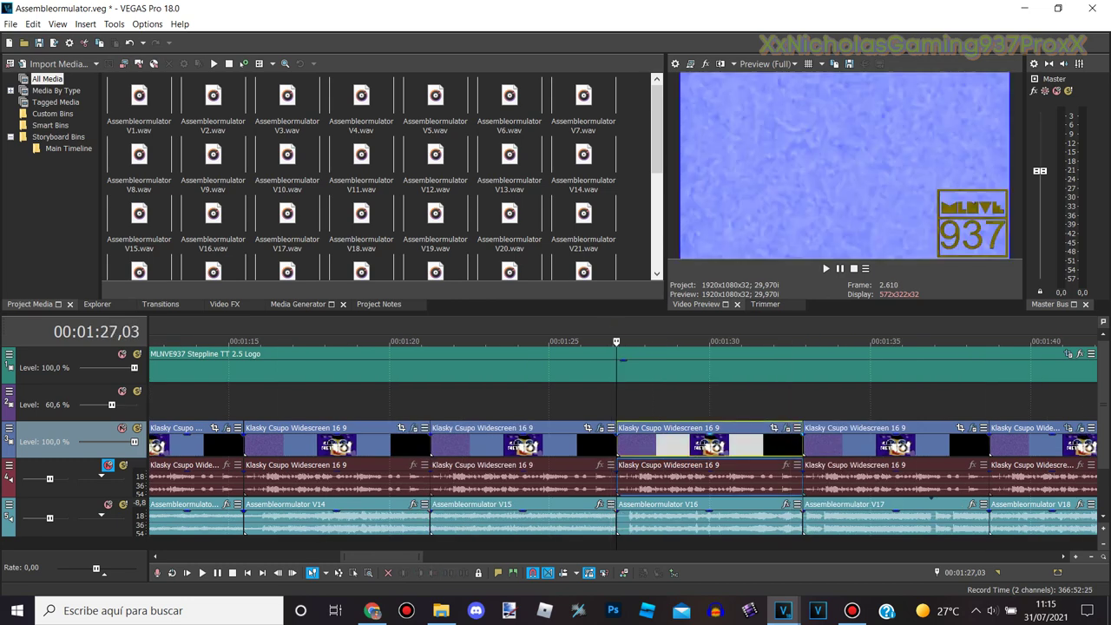
{"action": "left_click", "coordinate": [786, 428]}
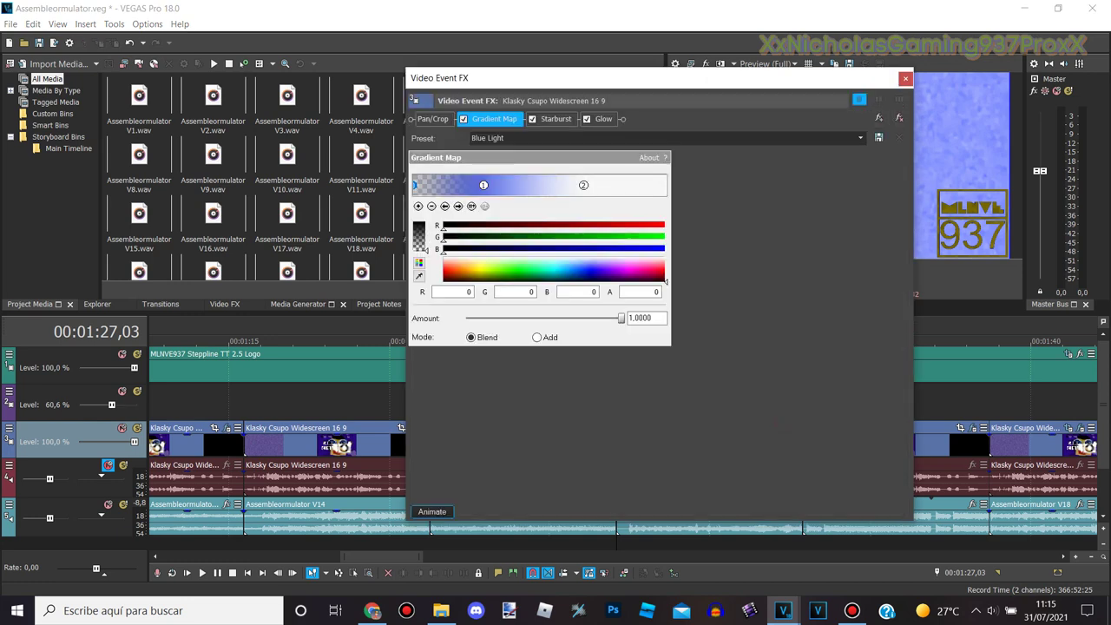
Examine the Gradient Map colour points and the Starburst and Glow effects of V16's Klasky Csupo clip, and close its effects window
{"action": "left_click", "coordinate": [459, 205]}
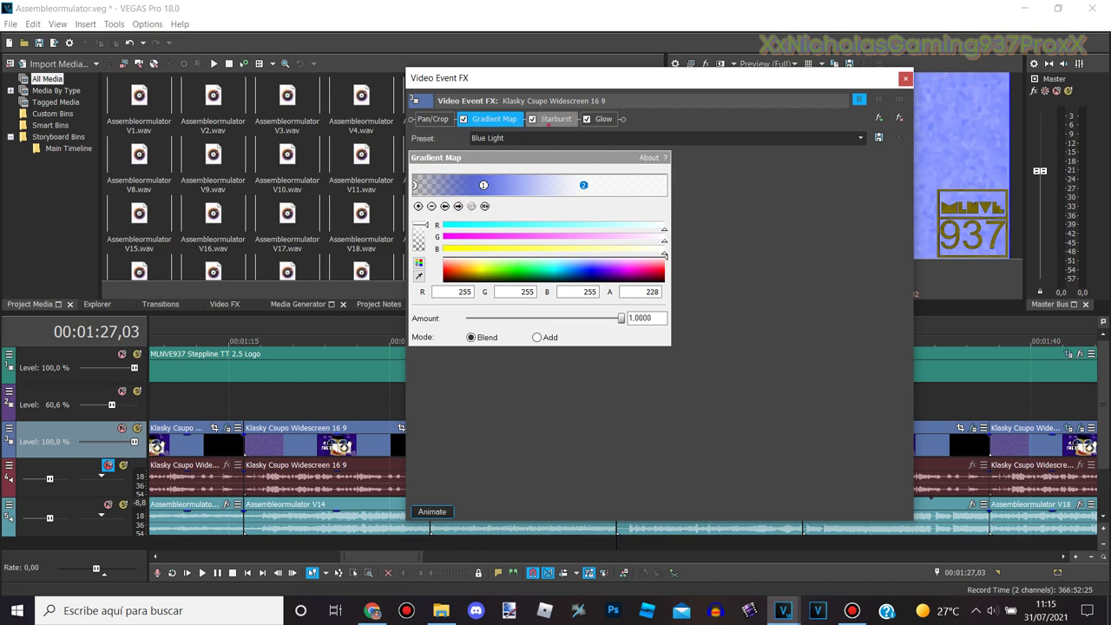
{"action": "left_click", "coordinate": [555, 119]}
{"action": "left_click", "coordinate": [603, 119]}
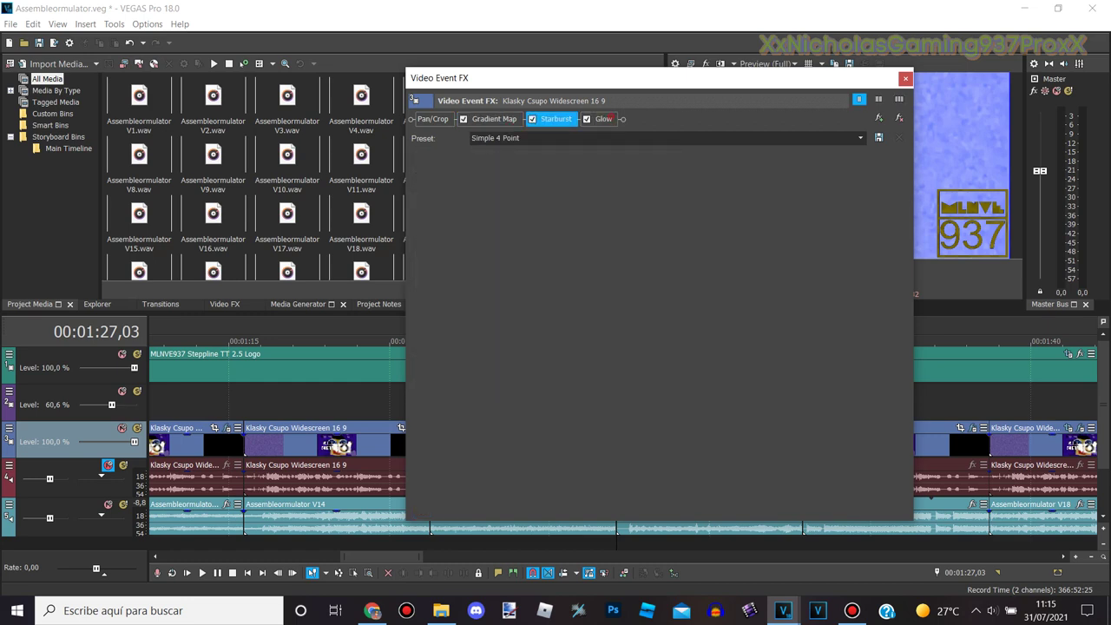
{"action": "left_click", "coordinate": [906, 78]}
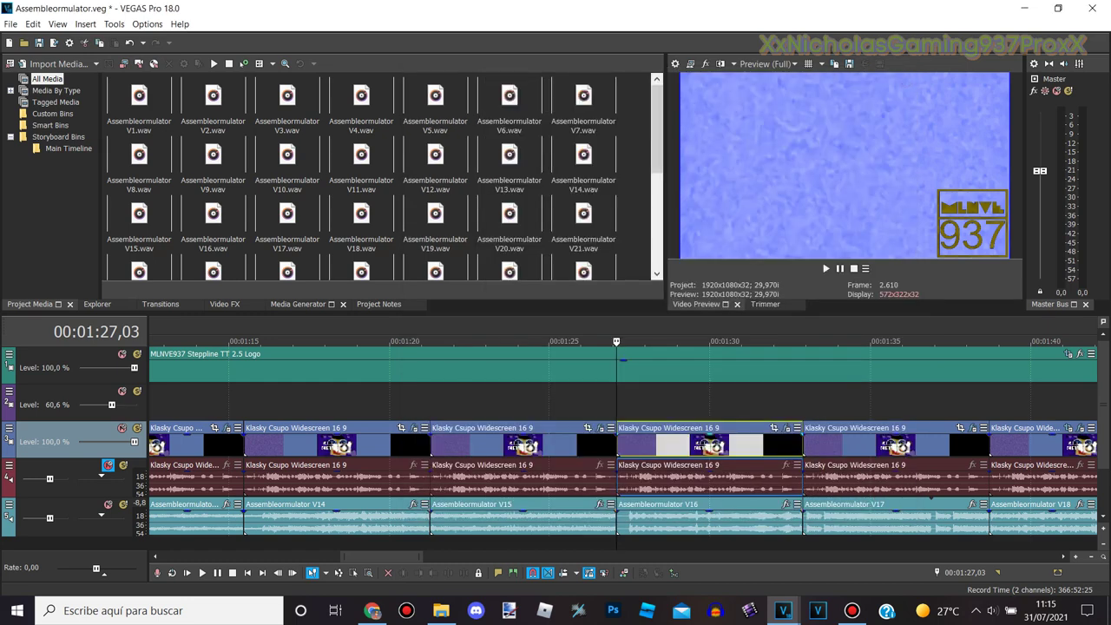
Place the playhead at V17's start, 00:01:32,27, and view its clip's Gradient Map settings, dismissing the NewBlue trial activation dialog
{"action": "left_click", "coordinate": [796, 444]}
{"action": "left_click", "coordinate": [801, 341]}
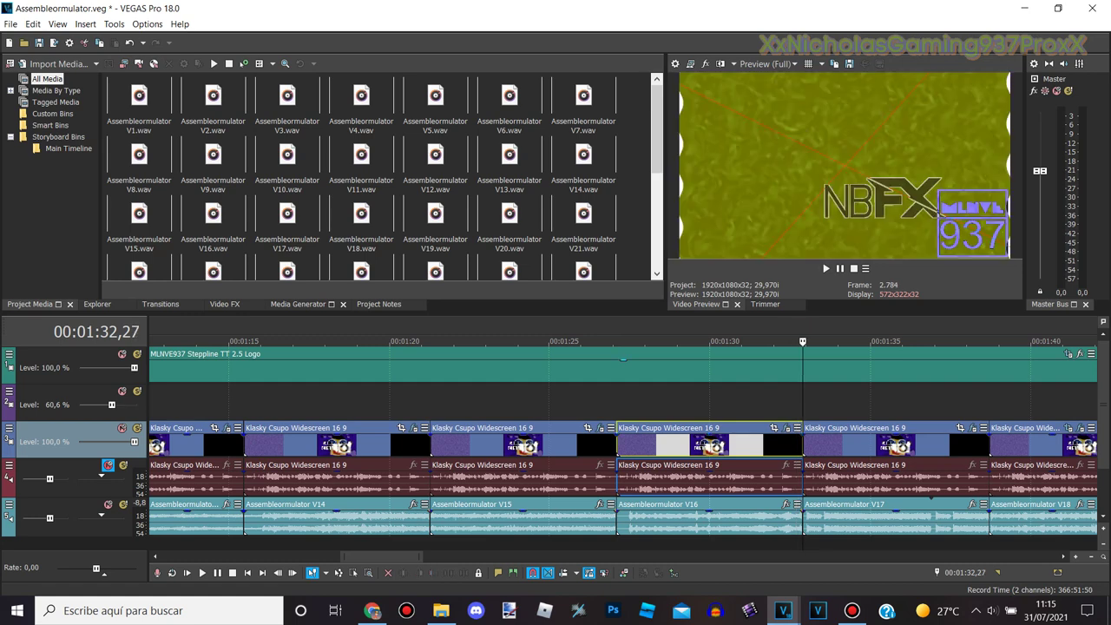
{"action": "left_click", "coordinate": [972, 428]}
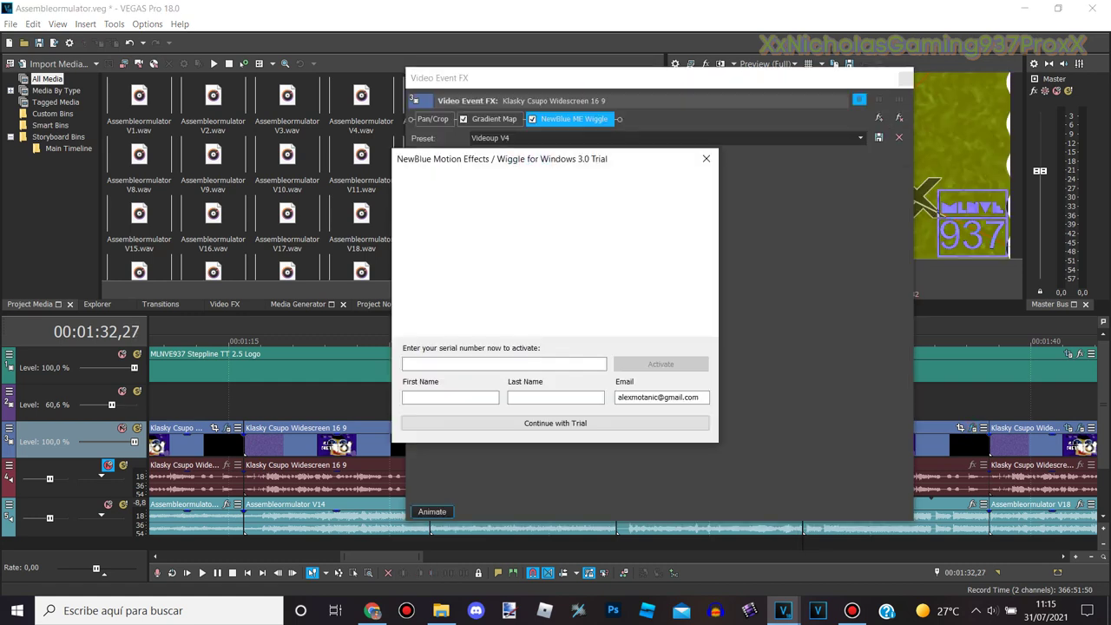
{"action": "left_click", "coordinate": [704, 158]}
{"action": "left_click", "coordinate": [494, 119]}
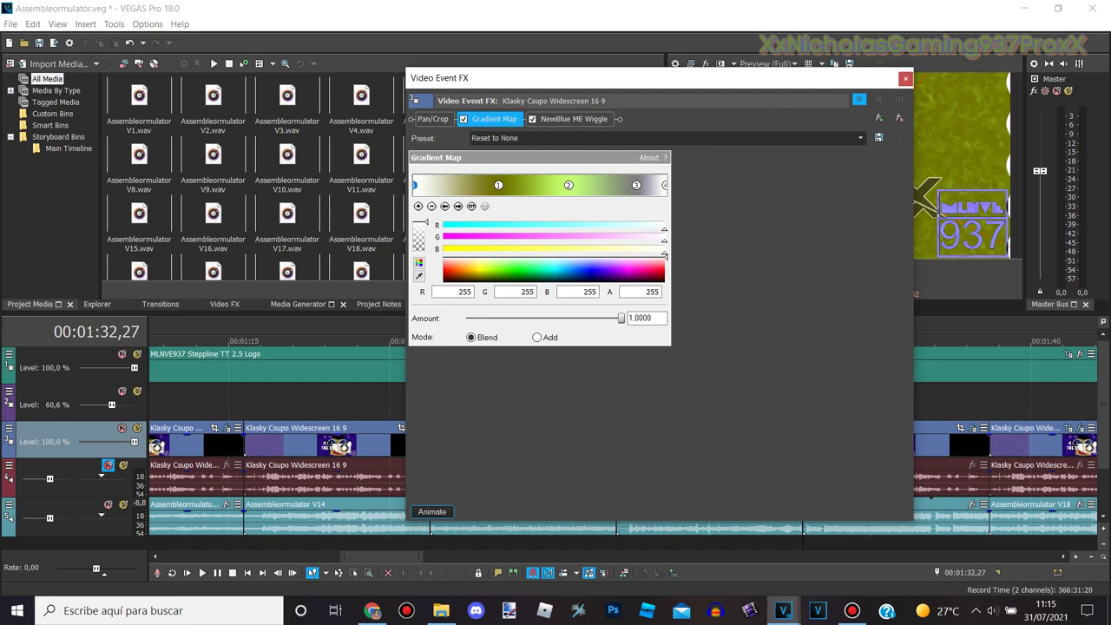
Examine each Gradient Map colour point and the NewBlue ME Wiggle settings of V17's clip with the preview uncovered, and close its effects window
{"action": "left_click_drag", "start_coordinate": [469, 78], "coordinate": [354, 115]}
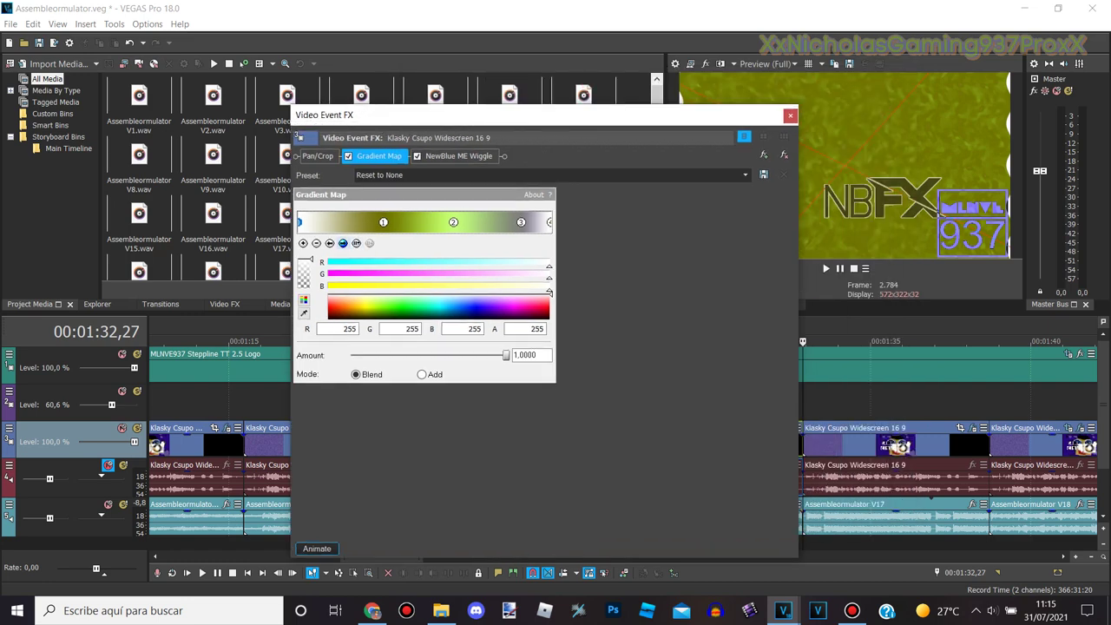
{"action": "left_click", "coordinate": [343, 243]}
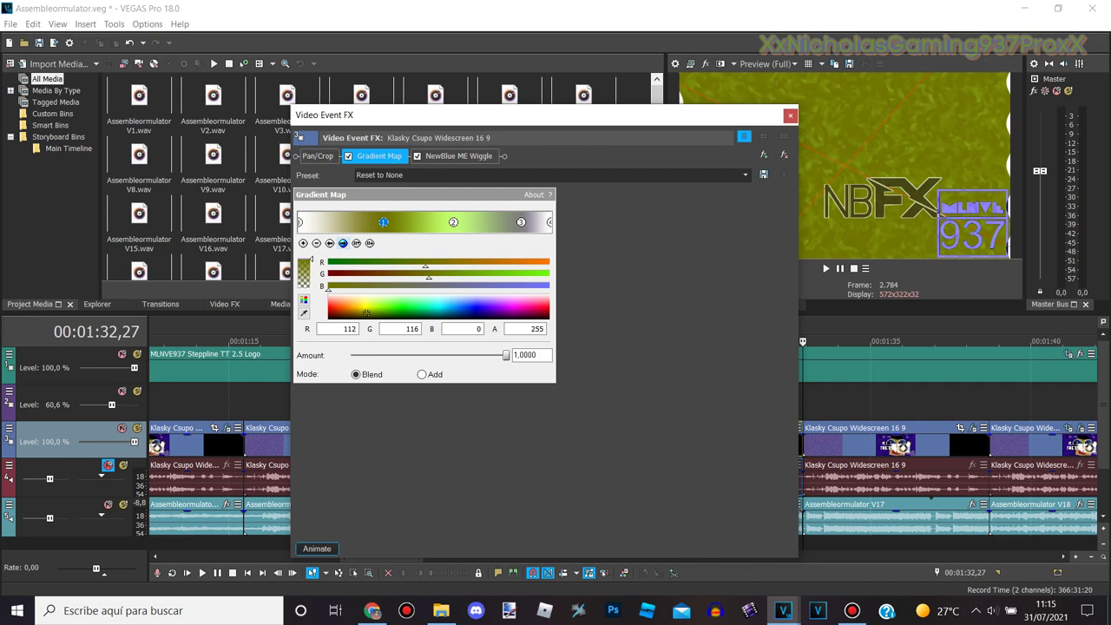
{"action": "left_click", "coordinate": [343, 243]}
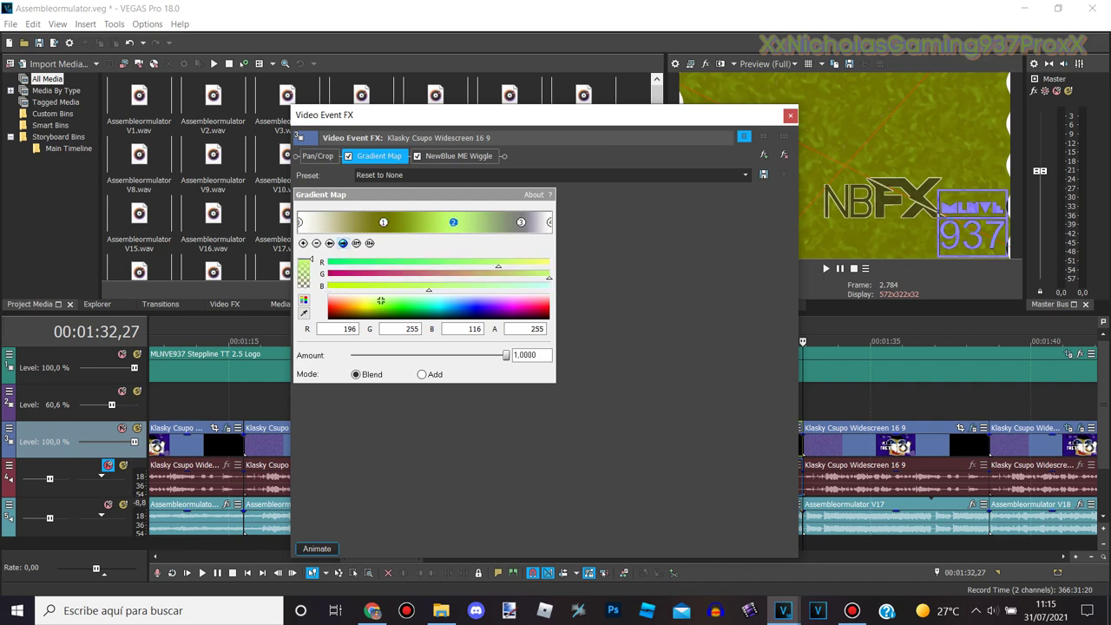
{"action": "left_click", "coordinate": [343, 243]}
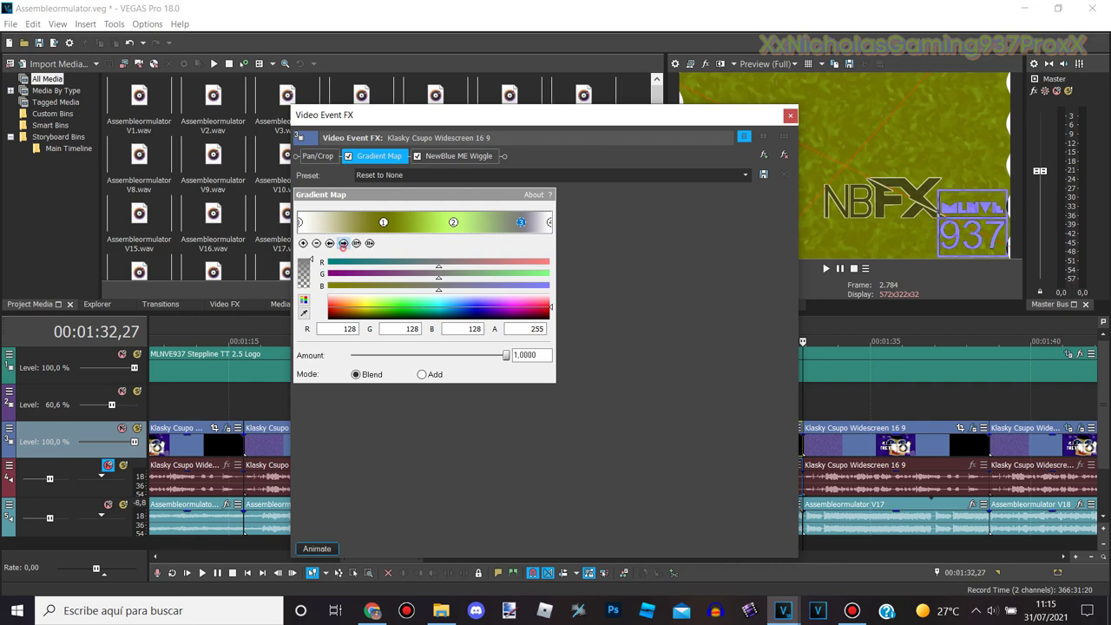
{"action": "left_click", "coordinate": [342, 243]}
{"action": "left_click", "coordinate": [452, 156]}
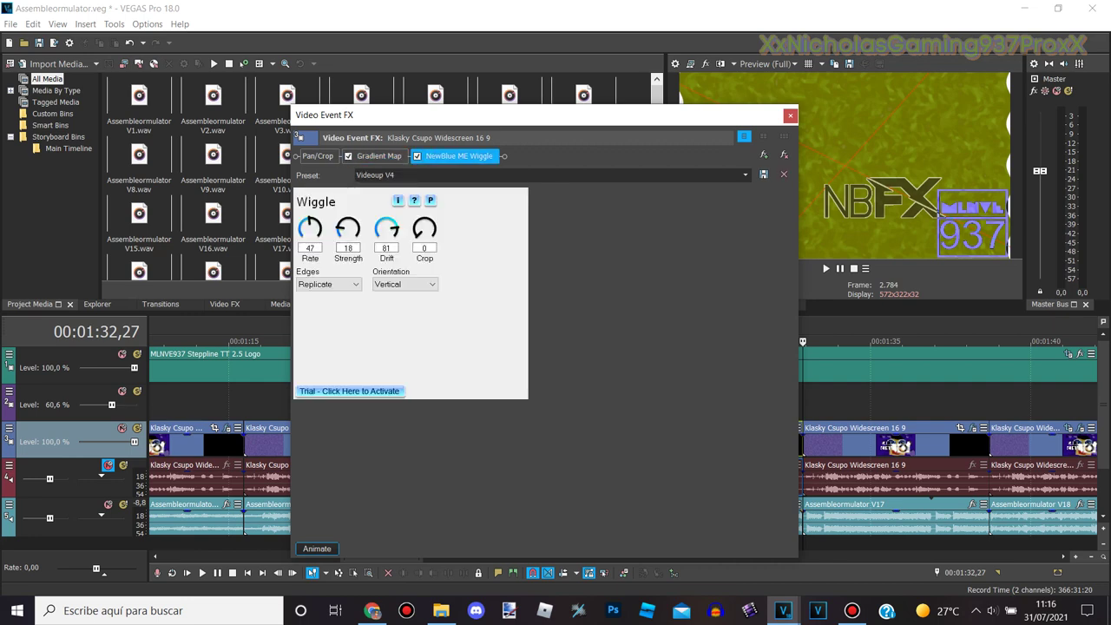
{"action": "left_click", "coordinate": [790, 115]}
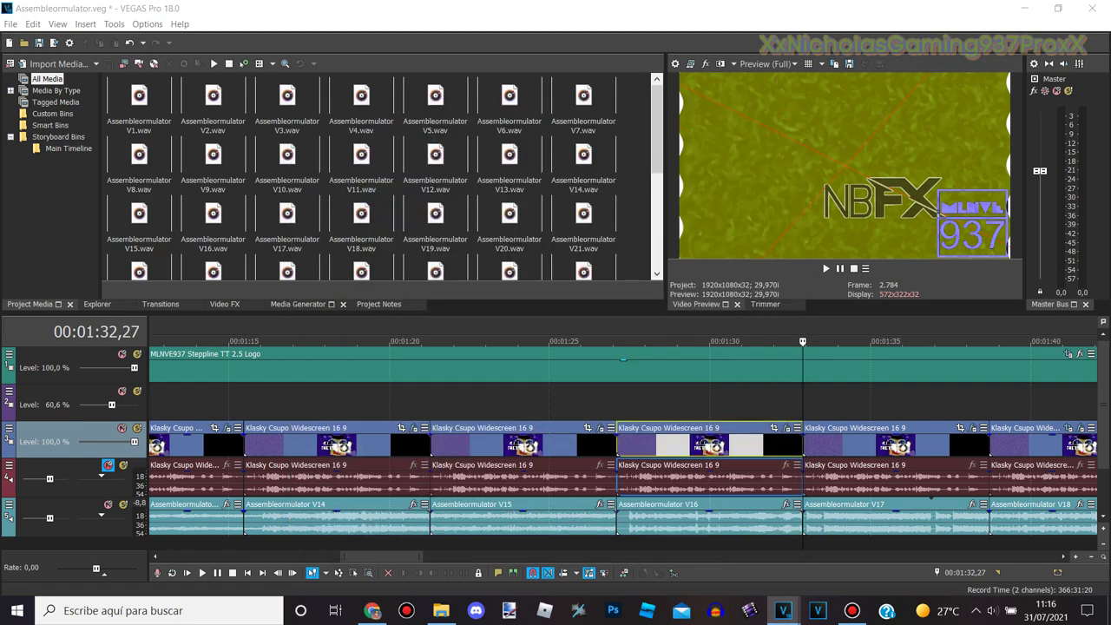
Reopen the effects of V17's Klasky Csupo clip, revisit its Gradient Map, and close the effects window
{"action": "key", "text": "Down"}
{"action": "left_click", "coordinate": [692, 428]}
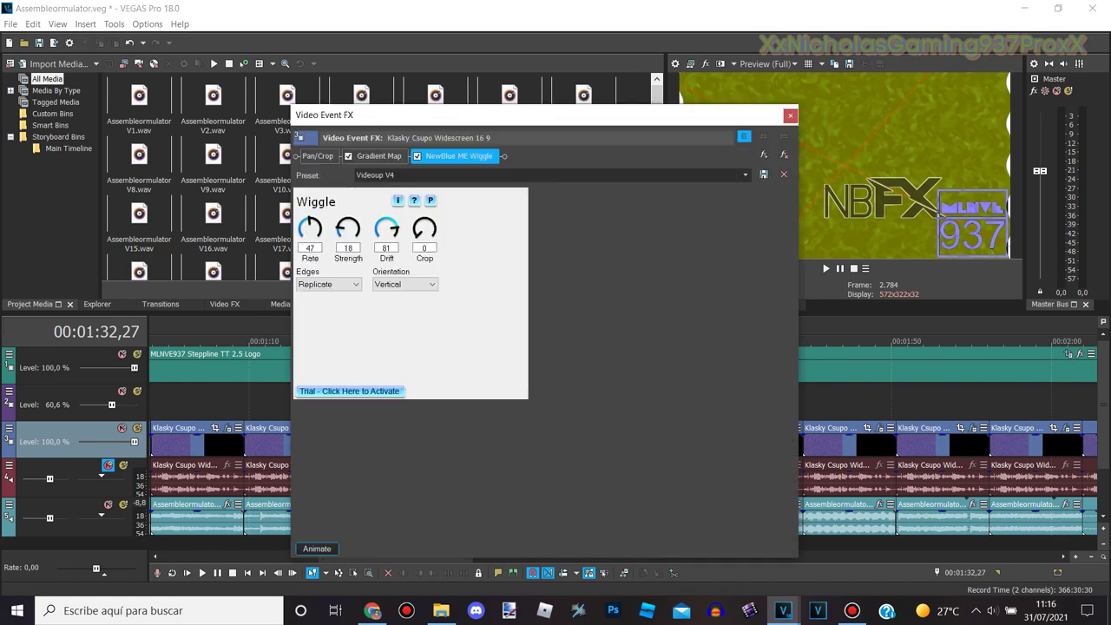
{"action": "left_click", "coordinate": [378, 155]}
{"action": "left_click", "coordinate": [789, 115]}
Place the playhead at V18's start, 00:01:38,21, and open the effects of its Klasky Csupo clip
{"action": "left_click", "coordinate": [704, 339]}
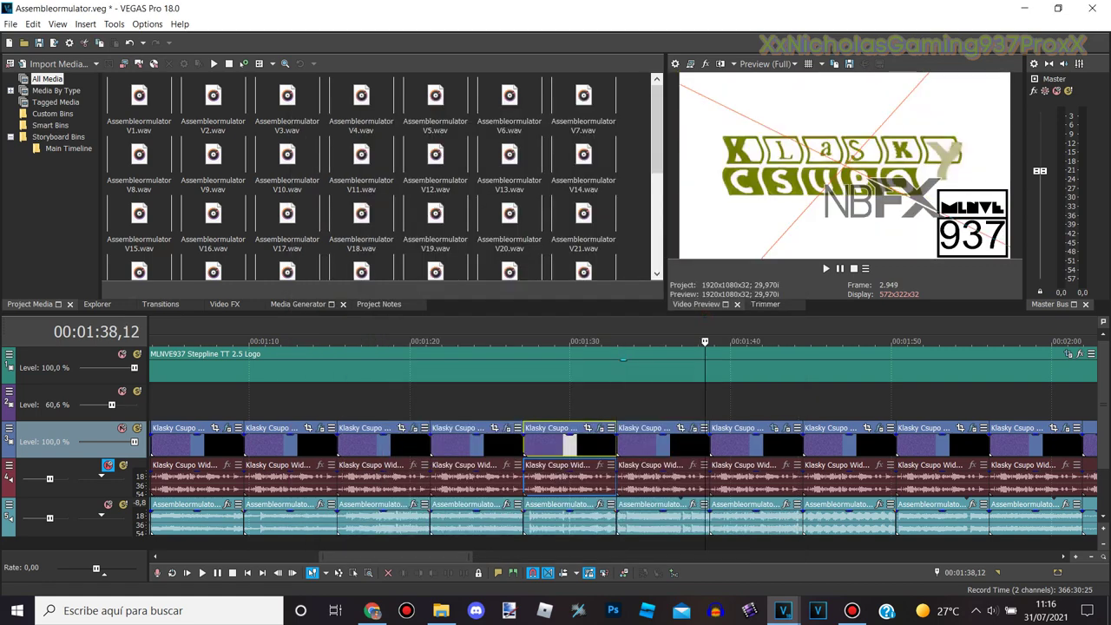
{"action": "left_click", "coordinate": [715, 340]}
{"action": "left_click", "coordinate": [710, 339]}
{"action": "left_click", "coordinate": [786, 427]}
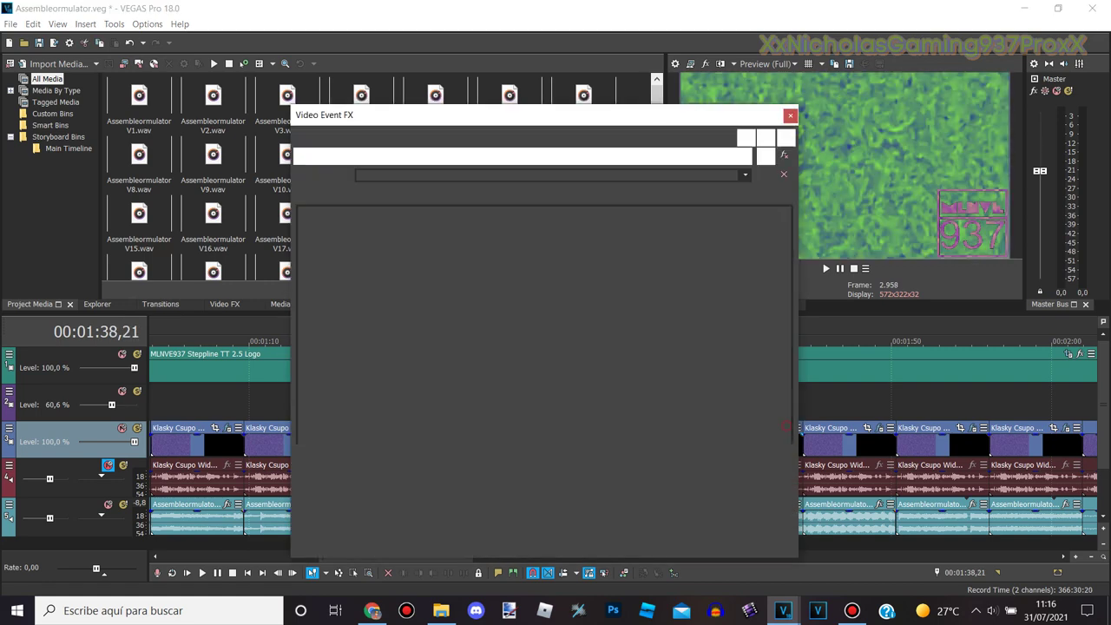
Examine the Gradient Map colour points and HSL Adjust settings of V18's Klasky Csupo clip, and close its effects window
{"action": "left_click", "coordinate": [355, 222]}
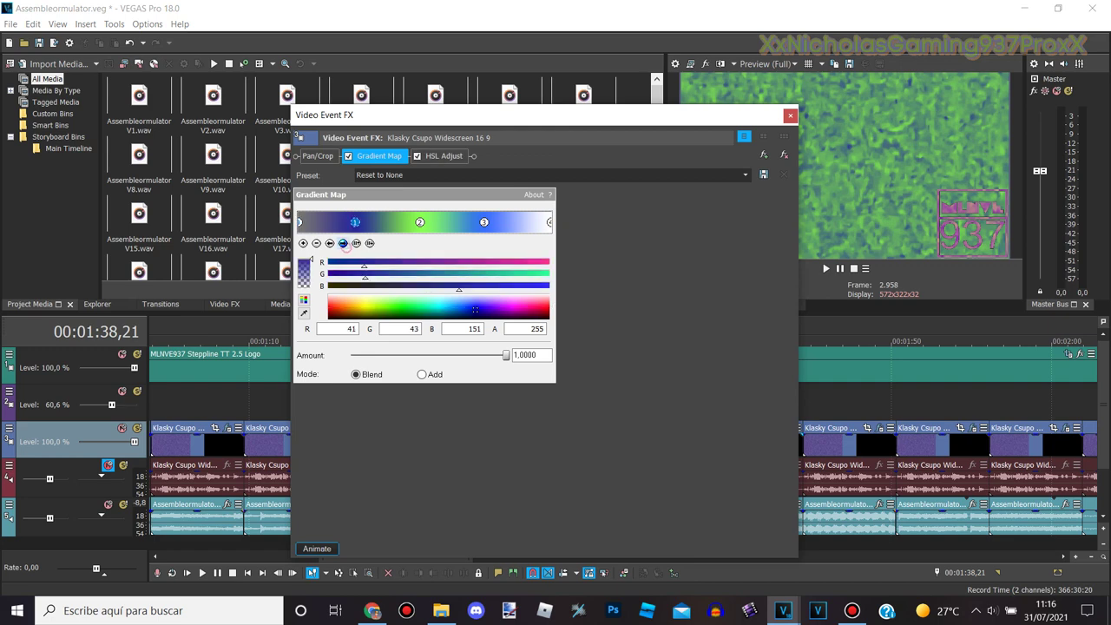
{"action": "left_click", "coordinate": [420, 222]}
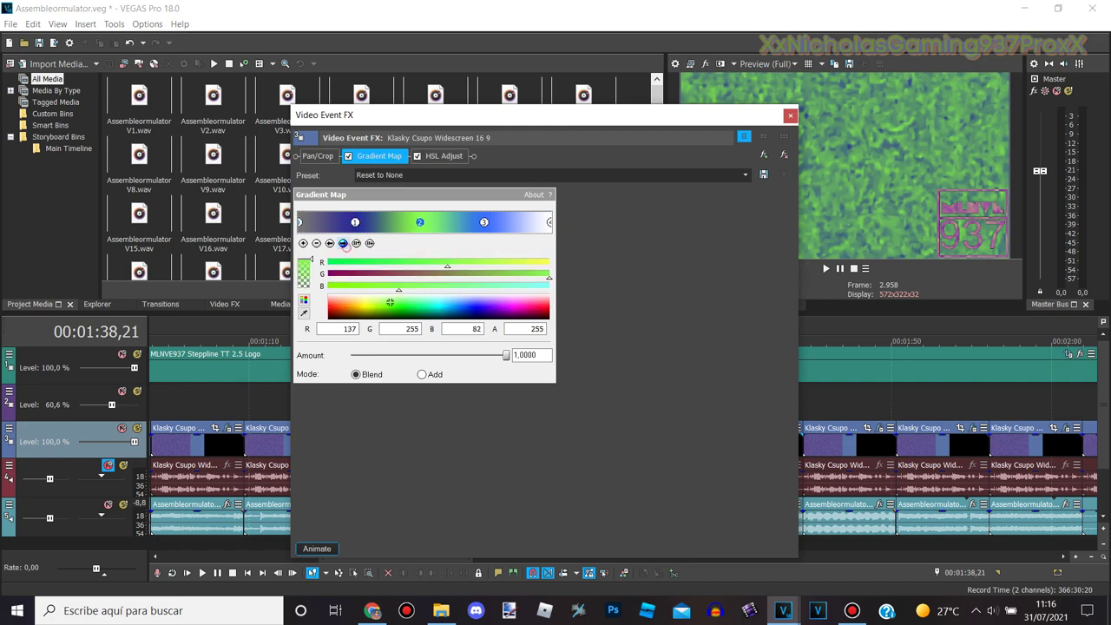
{"action": "left_click", "coordinate": [483, 222]}
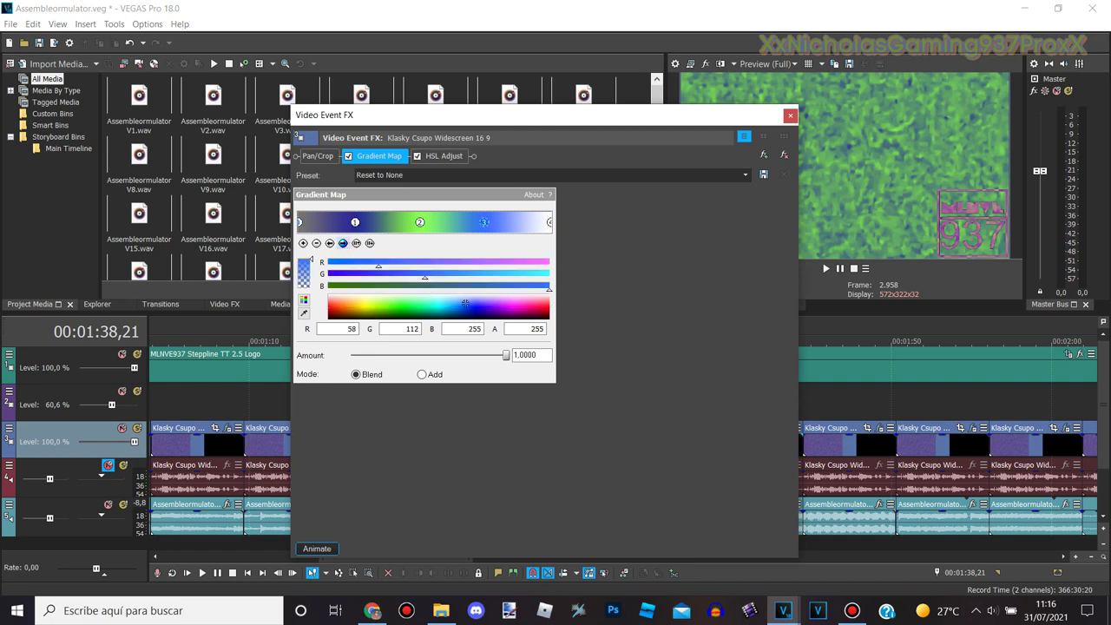
{"action": "left_click", "coordinate": [549, 222]}
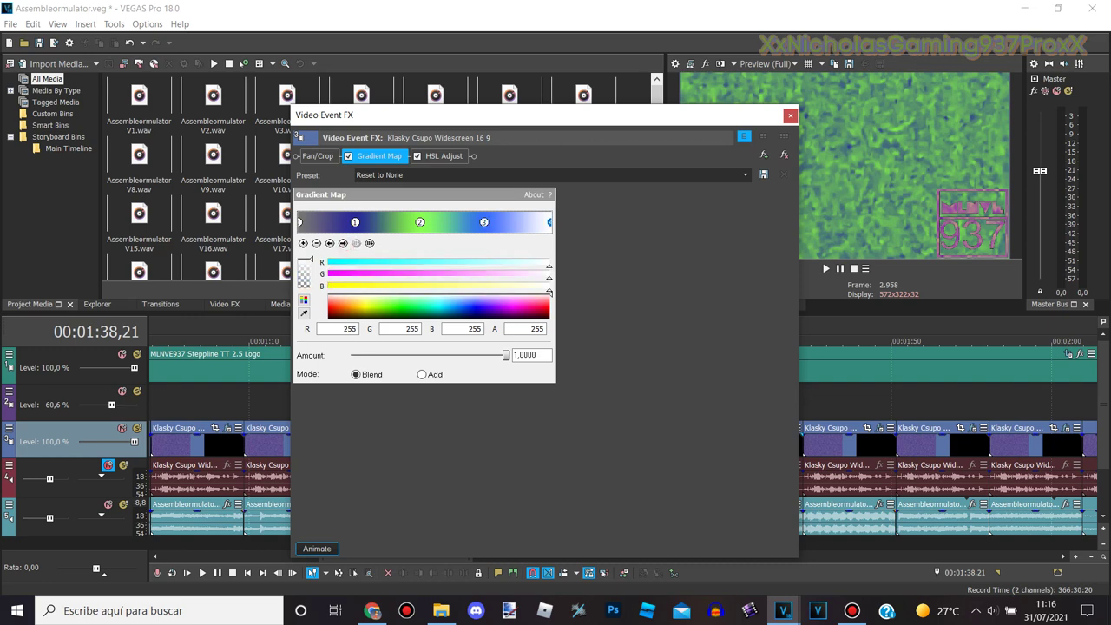
{"action": "left_click", "coordinate": [444, 155]}
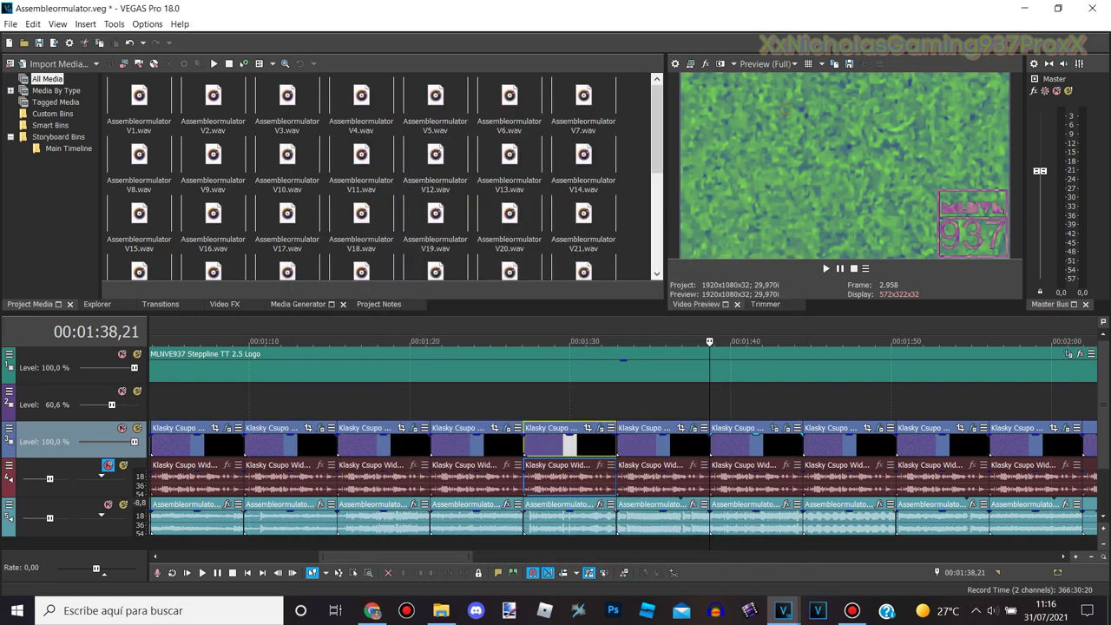
{"action": "left_click", "coordinate": [790, 114]}
Place the playhead at 00:01:44,15, the start of the clip after V18, and examine each of its Gradient Map colour points
{"action": "left_click", "coordinate": [800, 329]}
{"action": "left_click", "coordinate": [879, 428]}
{"action": "left_click", "coordinate": [375, 155]}
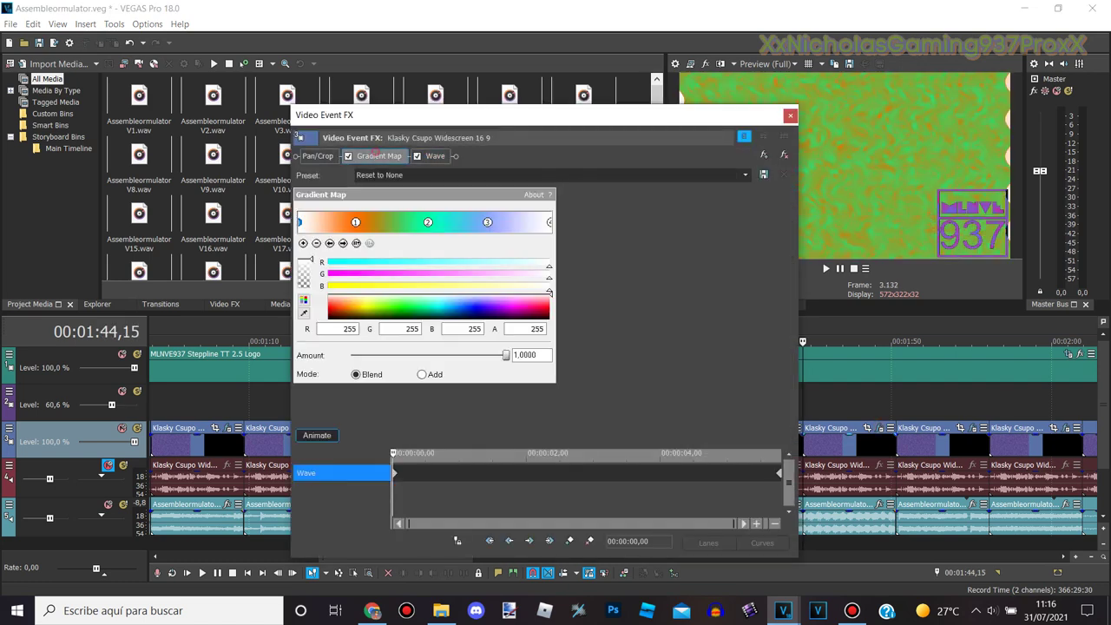
{"action": "left_click", "coordinate": [343, 243]}
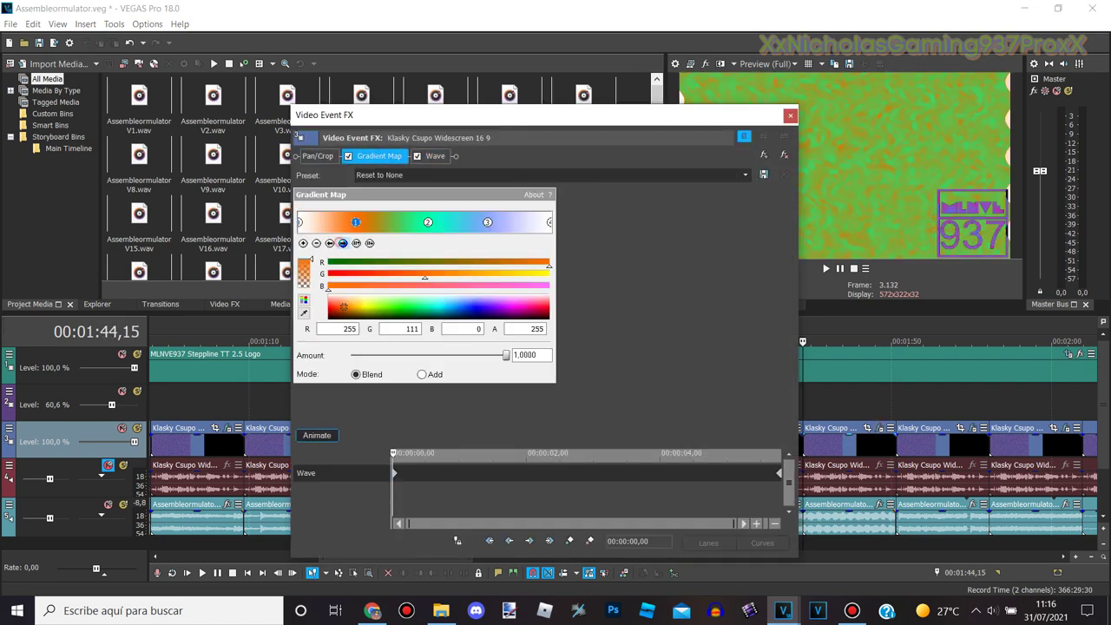
{"action": "left_click", "coordinate": [342, 243]}
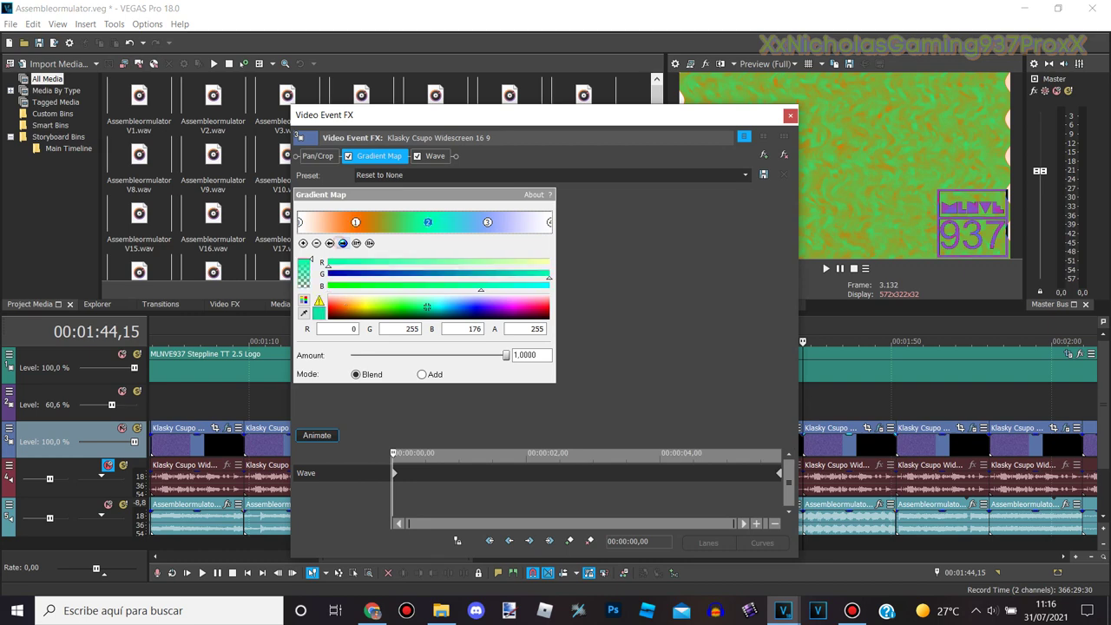
{"action": "left_click", "coordinate": [343, 243]}
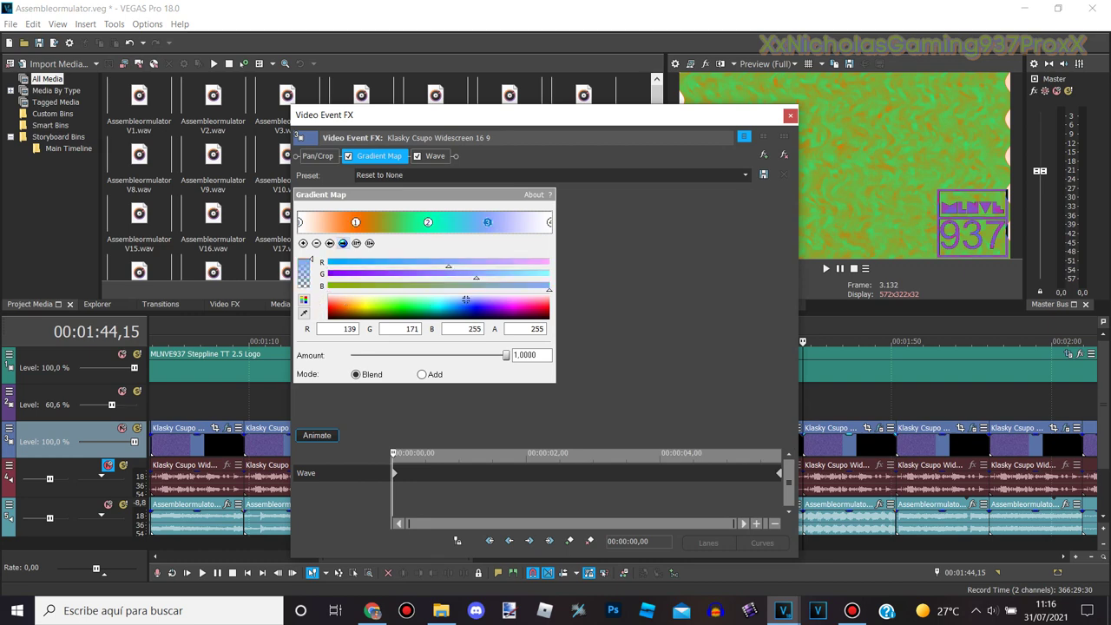
{"action": "left_click", "coordinate": [342, 243]}
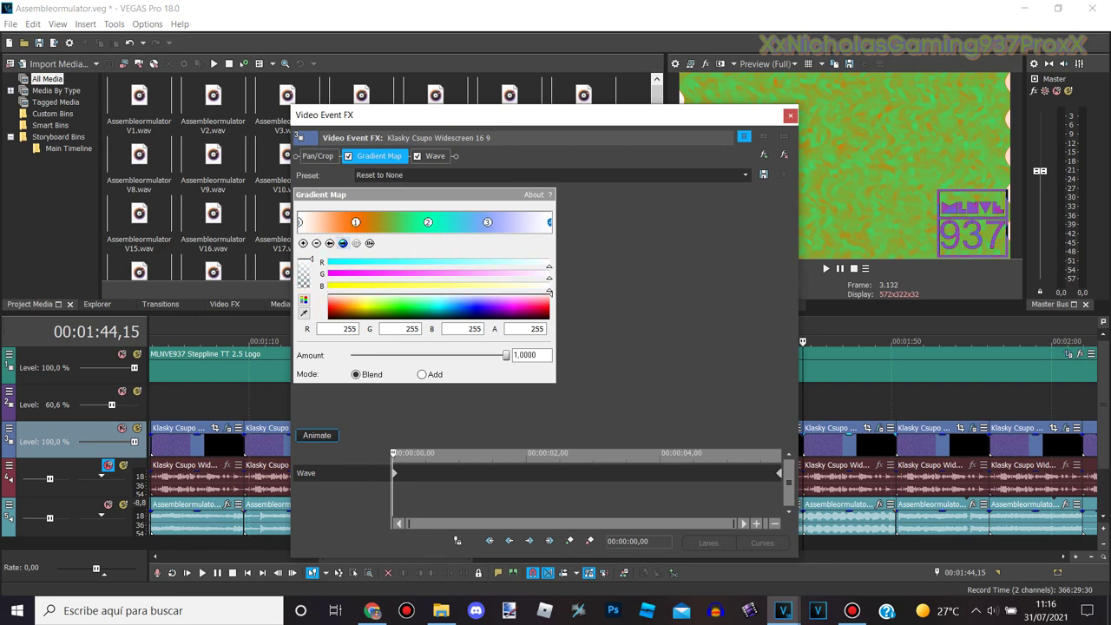
Examine the Wave settings of the Klasky Csupo clip at 00:01:44,15 and close its effects window
{"action": "left_click", "coordinate": [434, 156]}
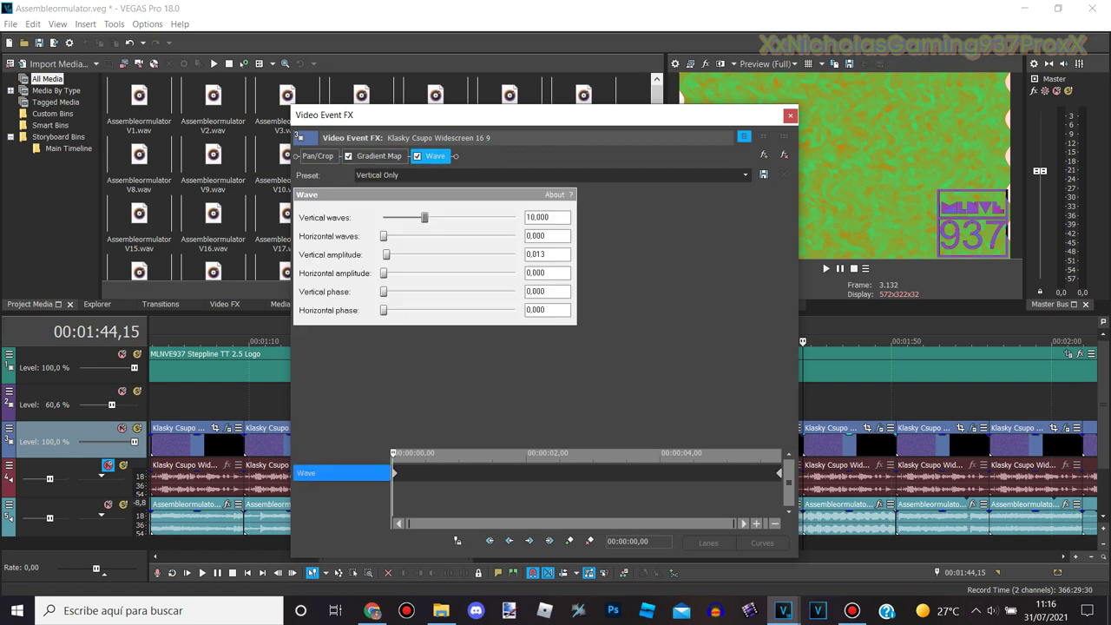
{"action": "mouse_move", "coordinate": [383, 292]}
{"action": "left_mouse_down"}
{"action": "mouse_move", "coordinate": [512, 291]}
{"action": "mouse_move", "coordinate": [383, 291]}
{"action": "left_mouse_up"}
{"action": "left_click", "coordinate": [790, 116]}
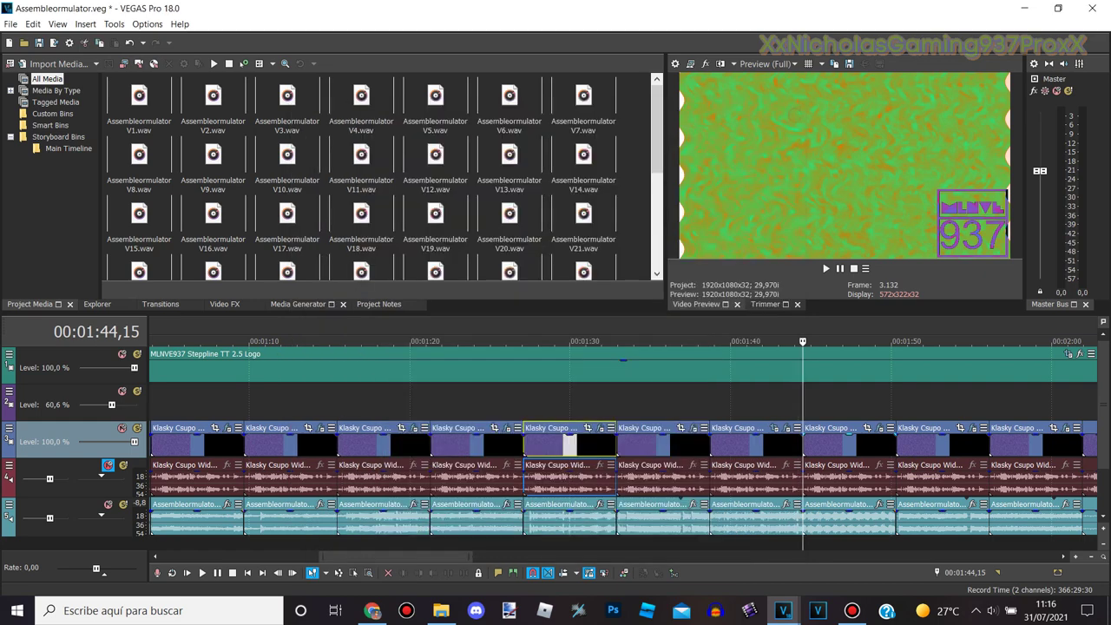
Place the playhead at 00:01:50,09, open the effects of the Klasky Csupo clip starting there, and examine its Gradient Map colour points
{"action": "left_click", "coordinate": [895, 341]}
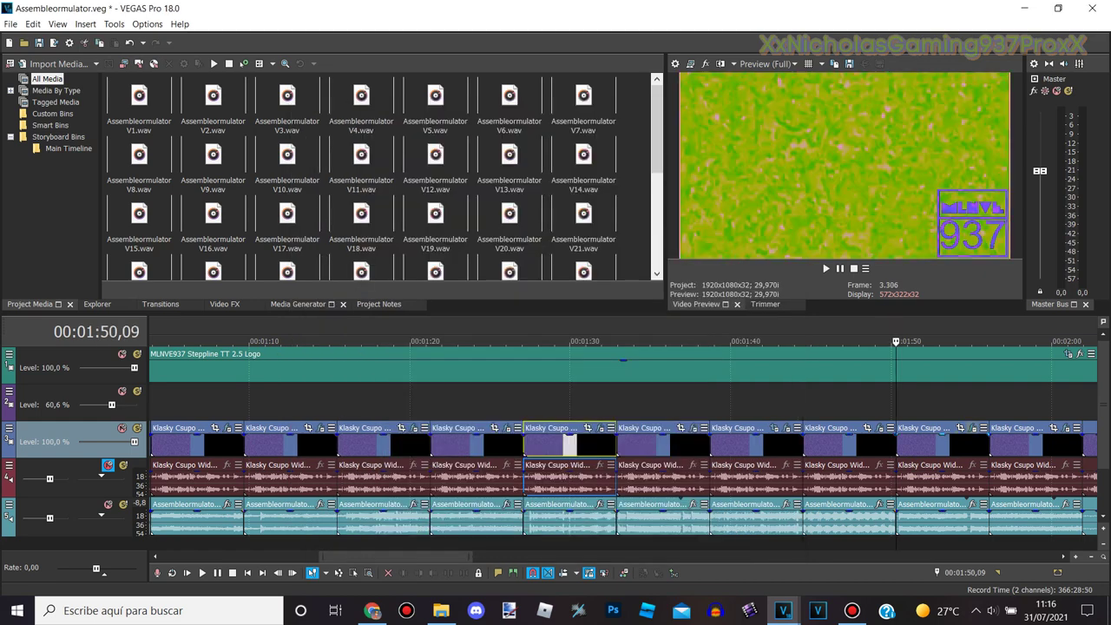
{"action": "left_click", "coordinate": [972, 428]}
{"action": "left_click", "coordinate": [379, 156]}
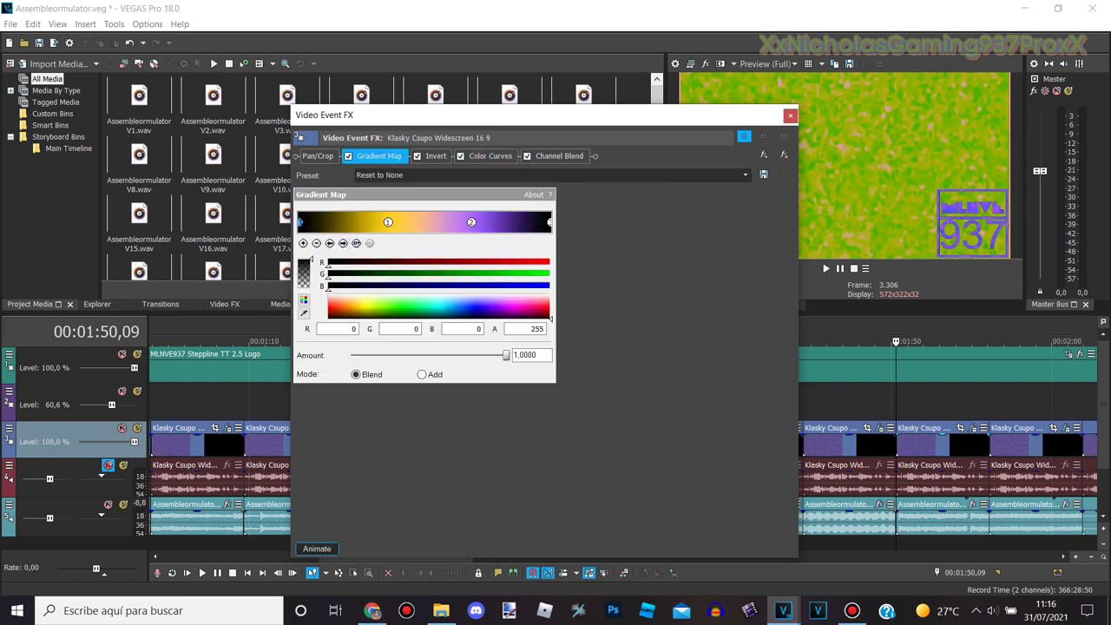
{"action": "left_click", "coordinate": [343, 243]}
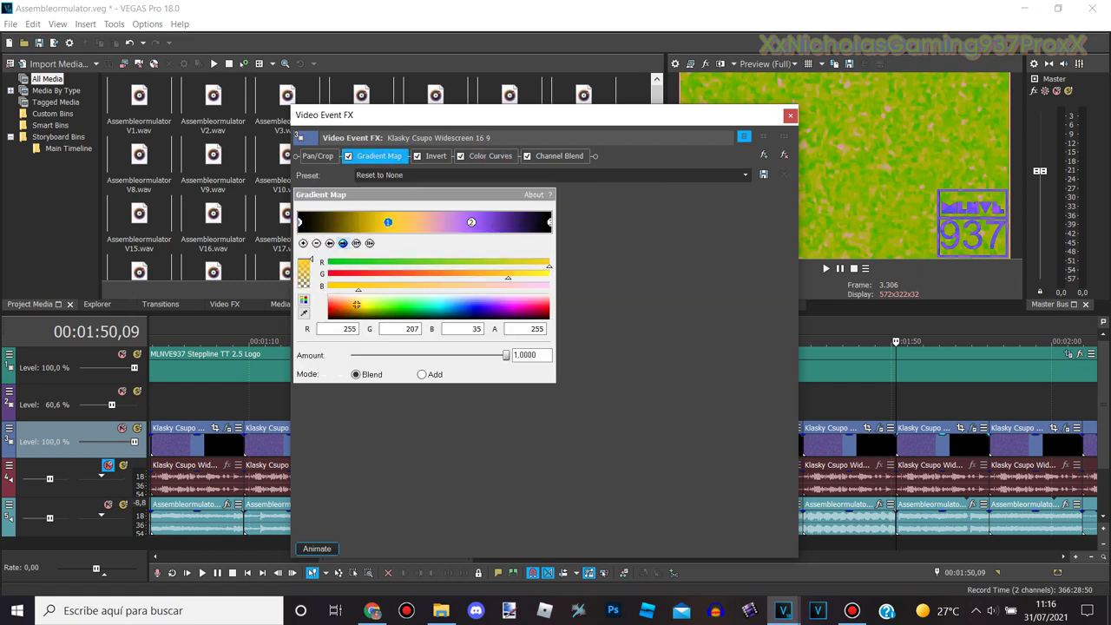
{"action": "left_click", "coordinate": [343, 243]}
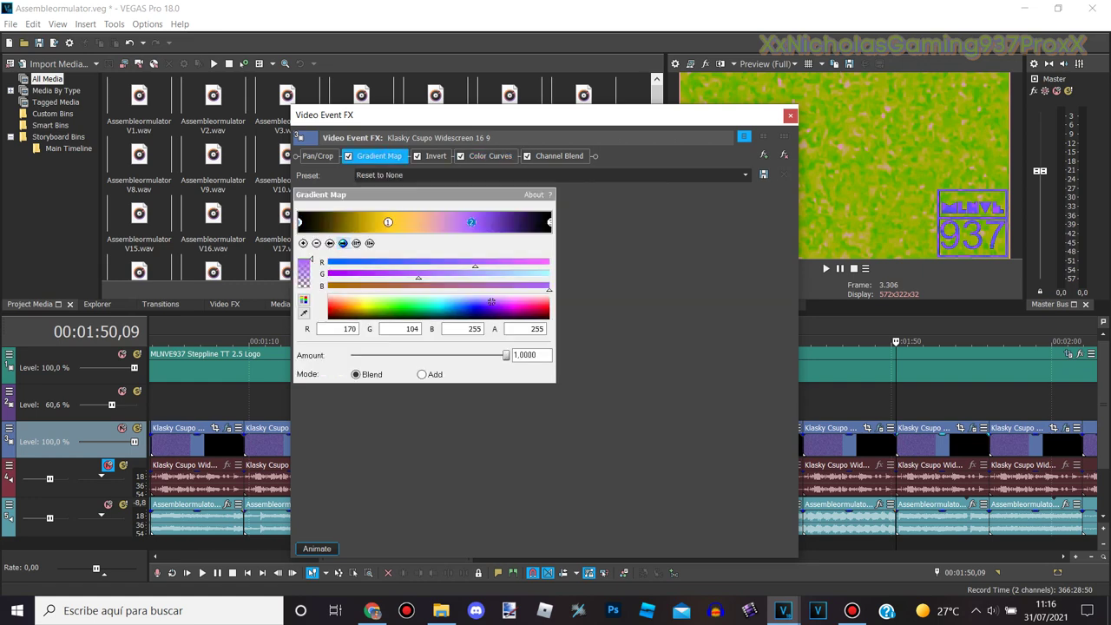
Examine the Invert, Color Curves and Channel Blend settings of the clip at 00:01:50,09, and close its effects window
{"action": "left_click", "coordinate": [436, 155]}
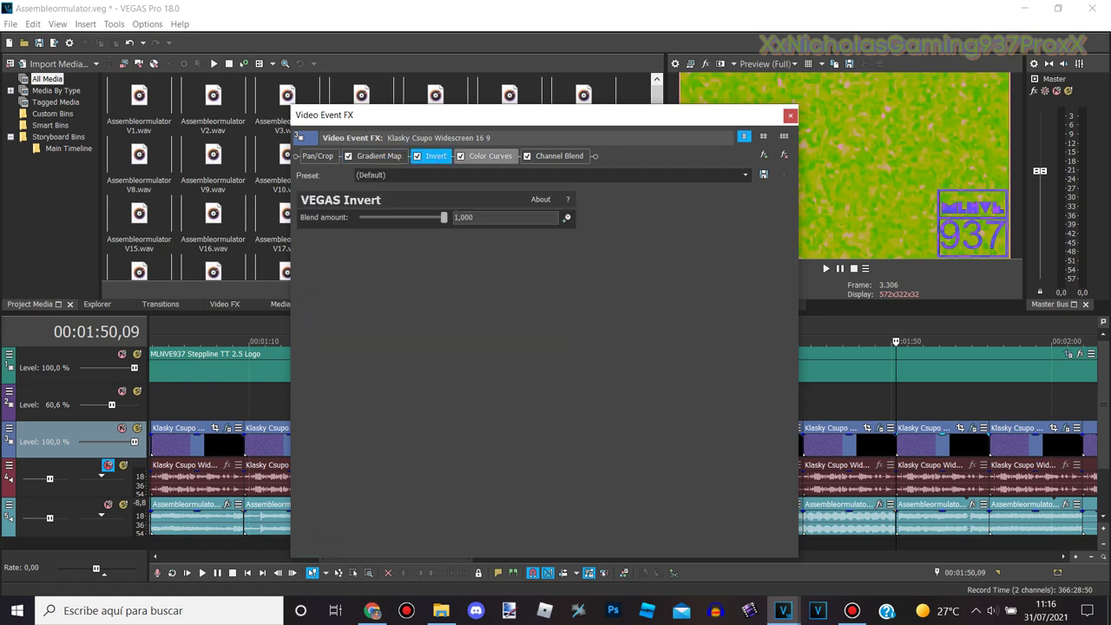
{"action": "left_click", "coordinate": [491, 156]}
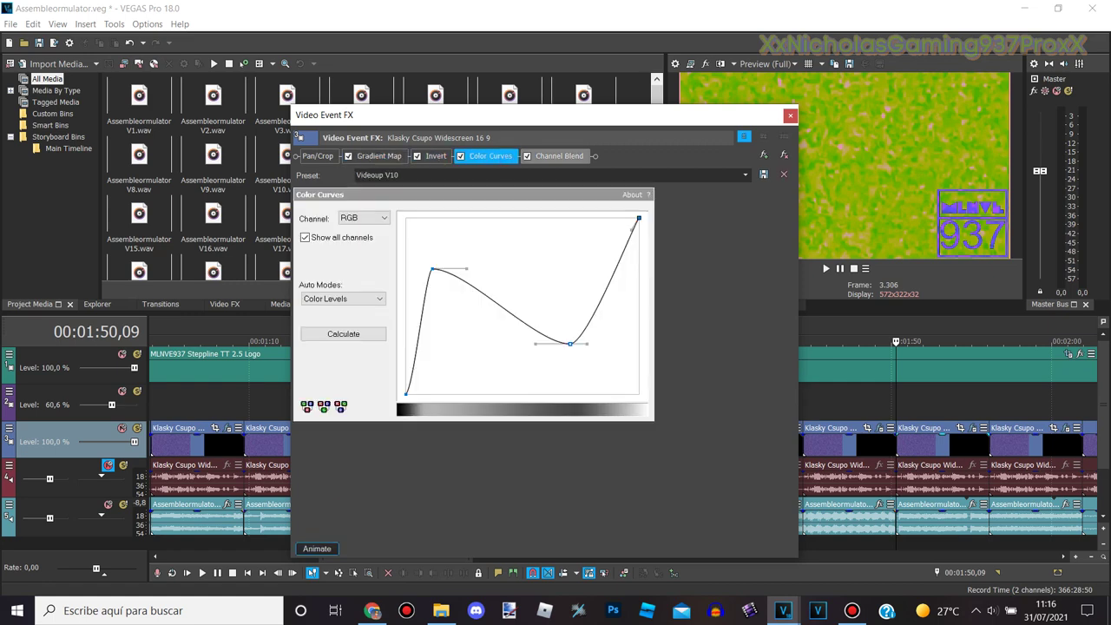
{"action": "left_click", "coordinate": [559, 155]}
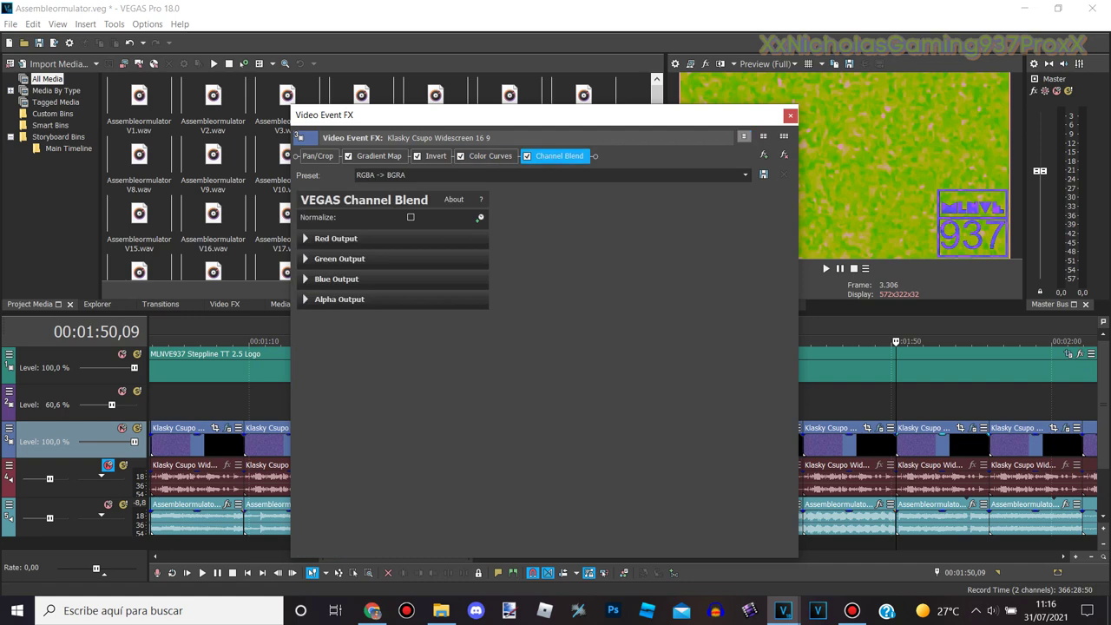
{"action": "left_click", "coordinate": [790, 116]}
Place the playhead at 00:01:56,03, open the effects of the Klasky Csupo clip starting there, and examine its Gradient Map colour points
{"action": "scroll", "coordinate": [683, 446], "scroll_direction": "up", "scroll_amount": 1}
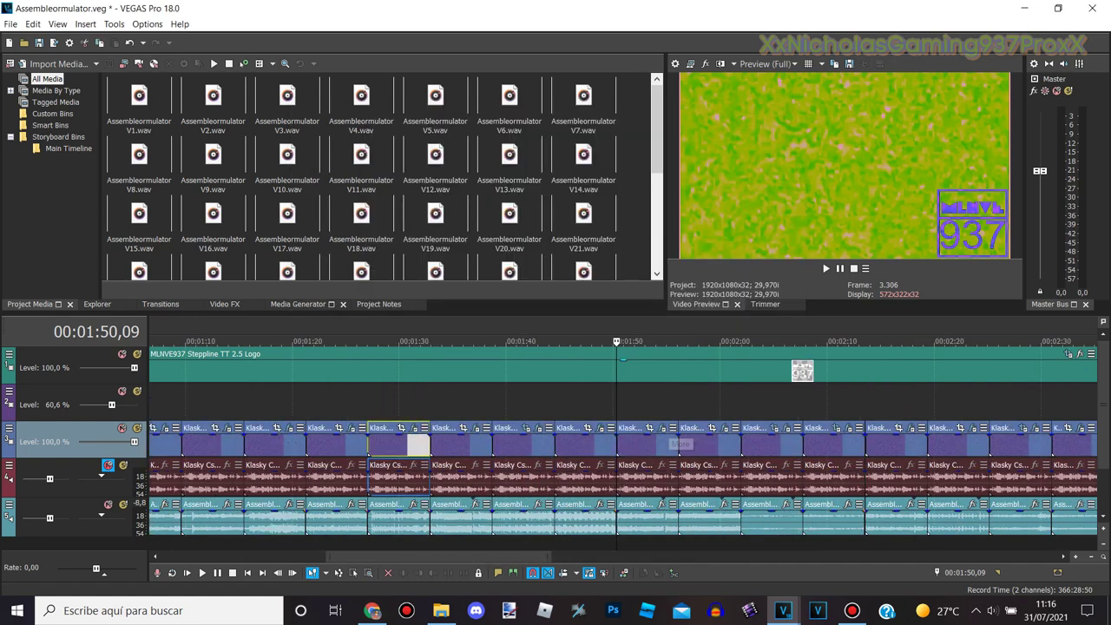
{"action": "left_click", "coordinate": [678, 321]}
{"action": "left_click", "coordinate": [723, 428]}
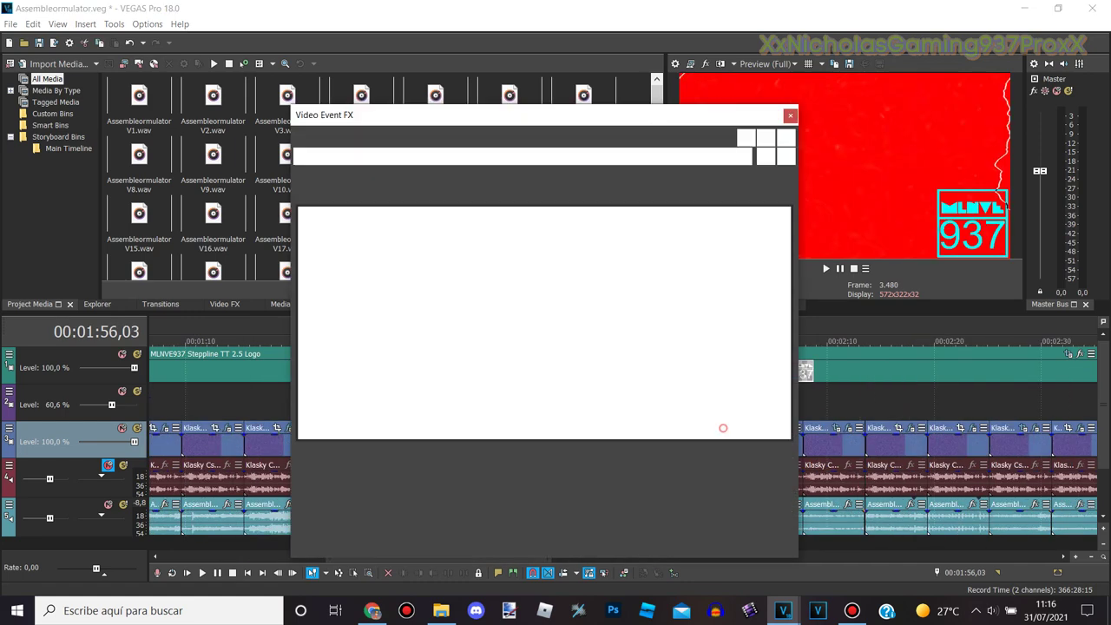
{"action": "left_click", "coordinate": [343, 243]}
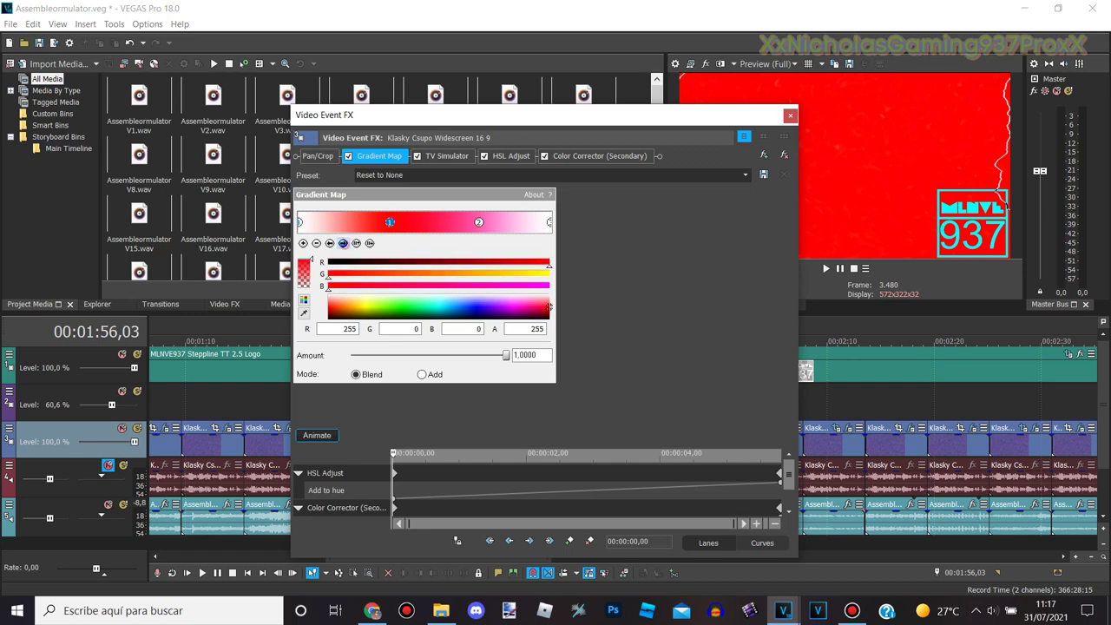
{"action": "left_click", "coordinate": [343, 243]}
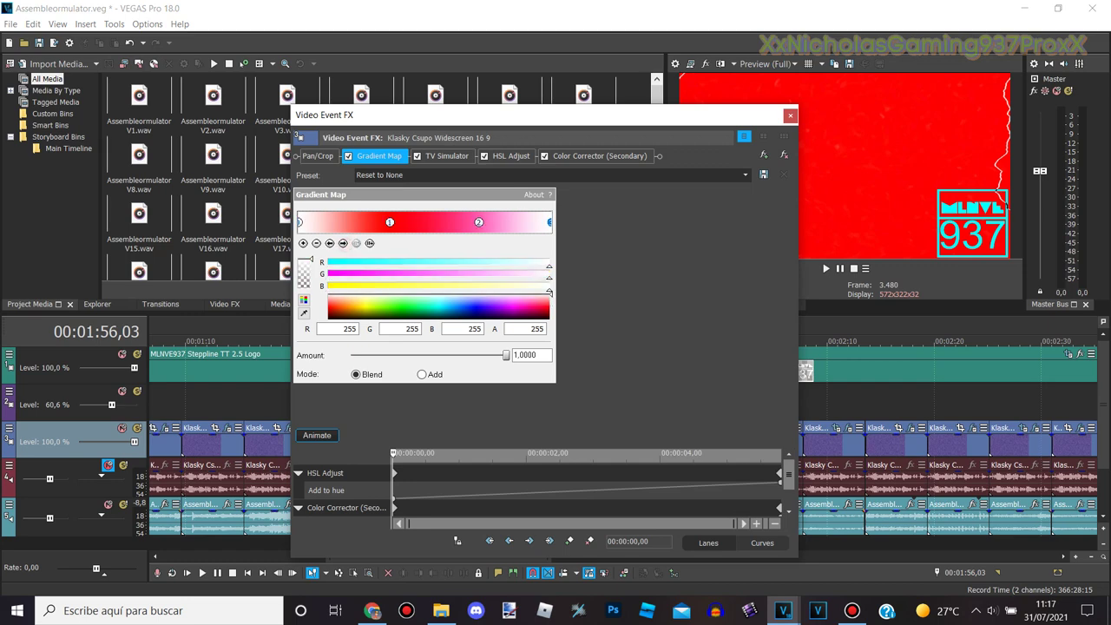
Examine the TV Simulator, HSL Adjust and animated Color Corrector (Secondary) settings of the clip at 00:01:56,03, and close its effects window
{"action": "left_click", "coordinate": [447, 156]}
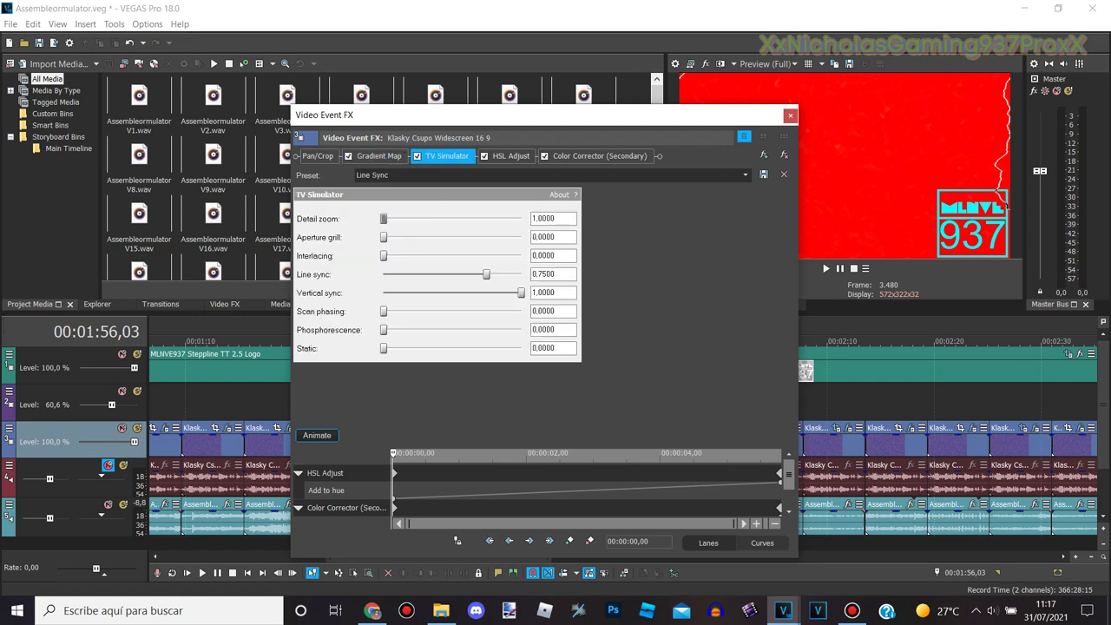
{"action": "left_click", "coordinate": [510, 157]}
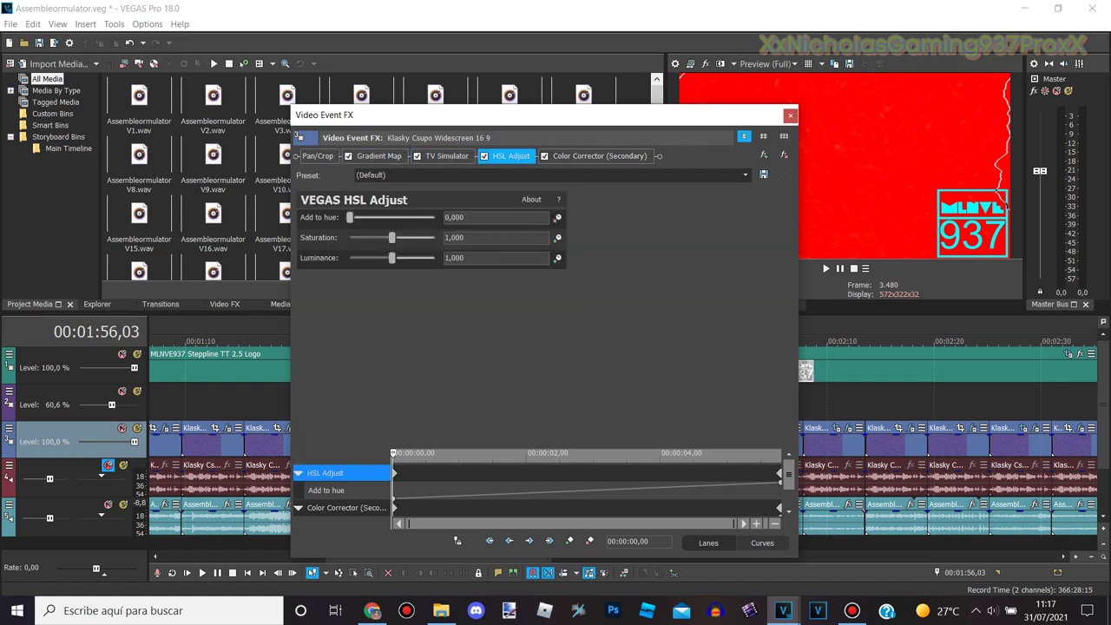
{"action": "left_click", "coordinate": [599, 157]}
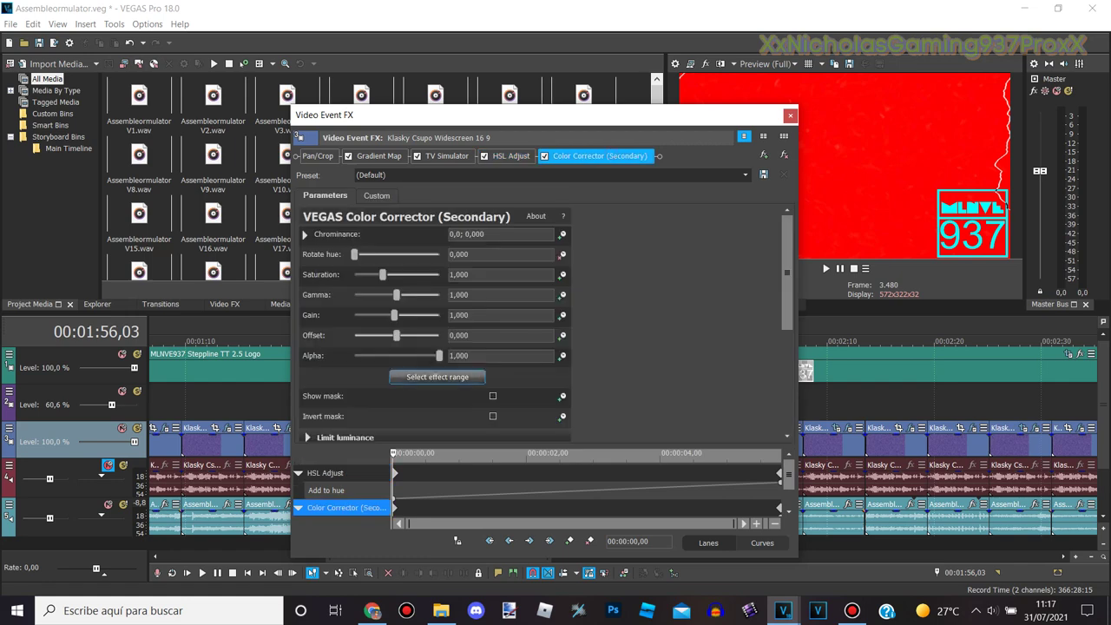
{"action": "left_click_drag", "start_coordinate": [393, 453], "coordinate": [781, 453]}
{"action": "left_click", "coordinate": [393, 453]}
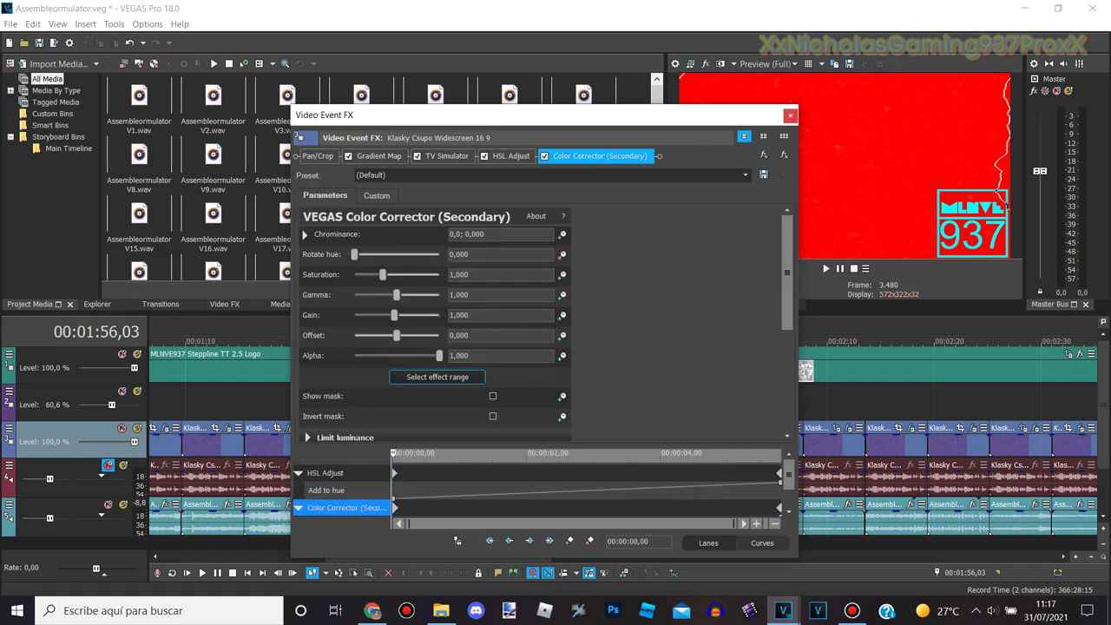
{"action": "left_click", "coordinate": [790, 115]}
Place the playhead at 00:02:01,28 and examine the Pan/Crop settings and Gradient Map colour points of the Klasky Csupo clip starting there
{"action": "left_click", "coordinate": [741, 341]}
{"action": "left_click", "coordinate": [786, 428]}
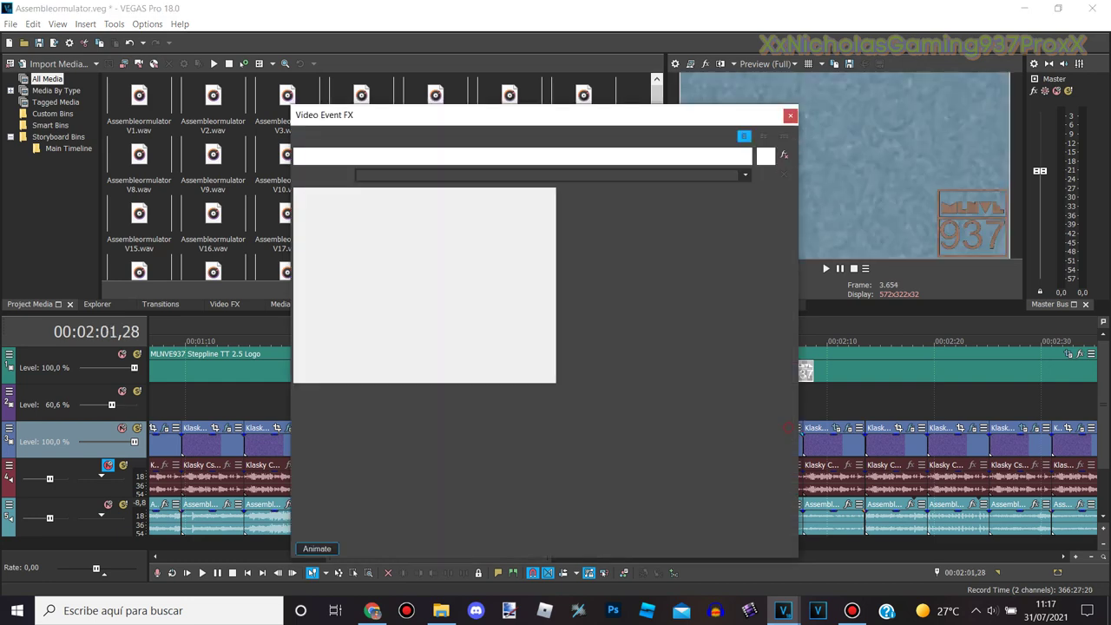
{"action": "left_click", "coordinate": [322, 155]}
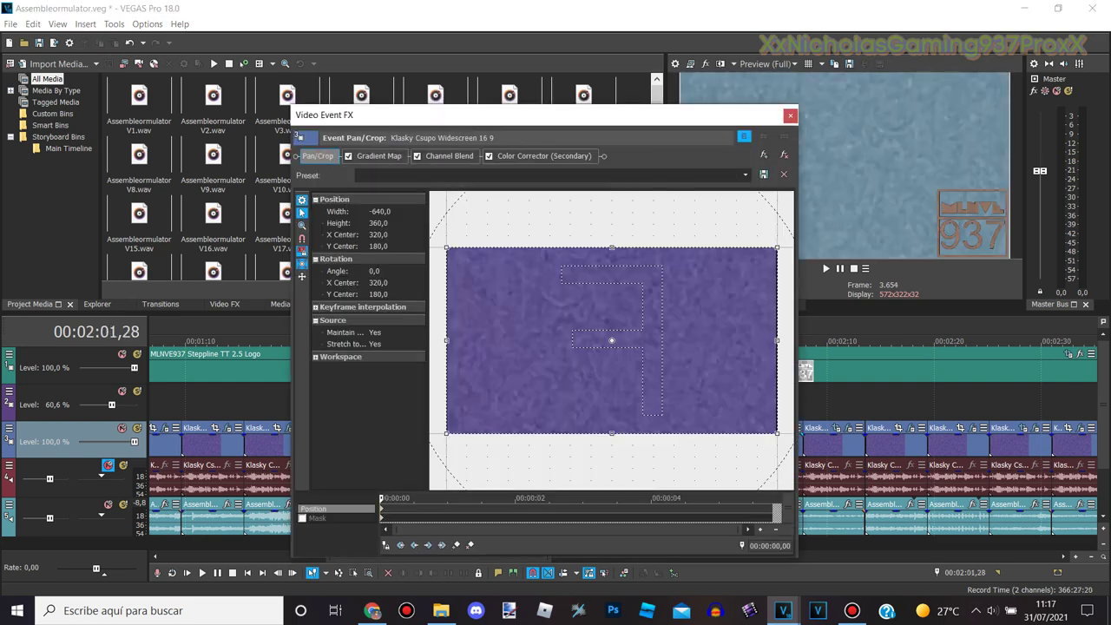
{"action": "left_click", "coordinate": [379, 156]}
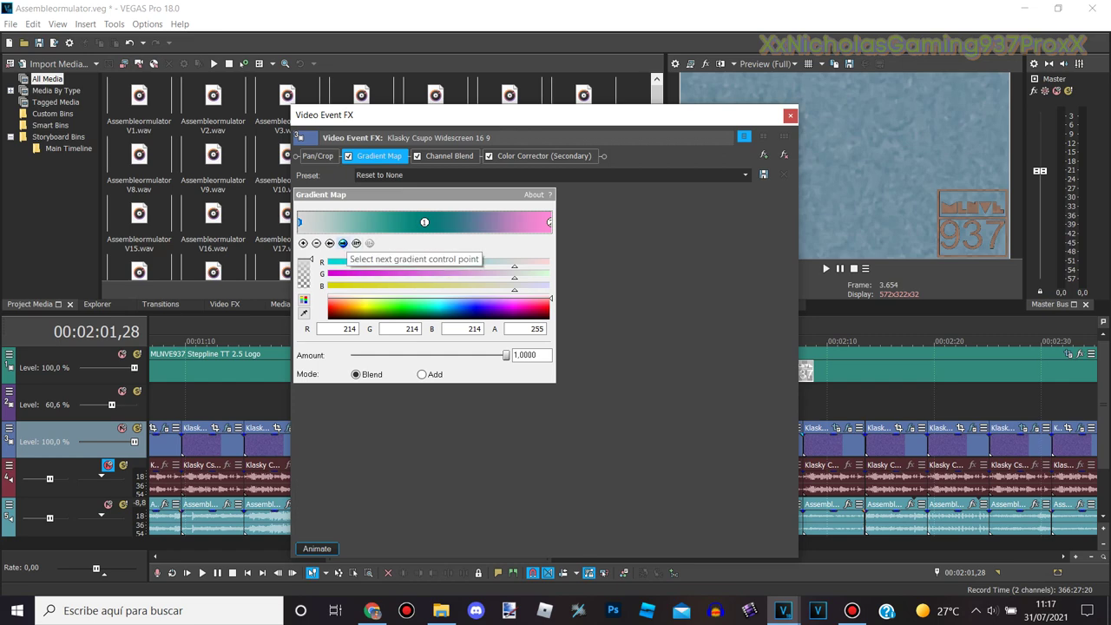
{"action": "left_click", "coordinate": [343, 244]}
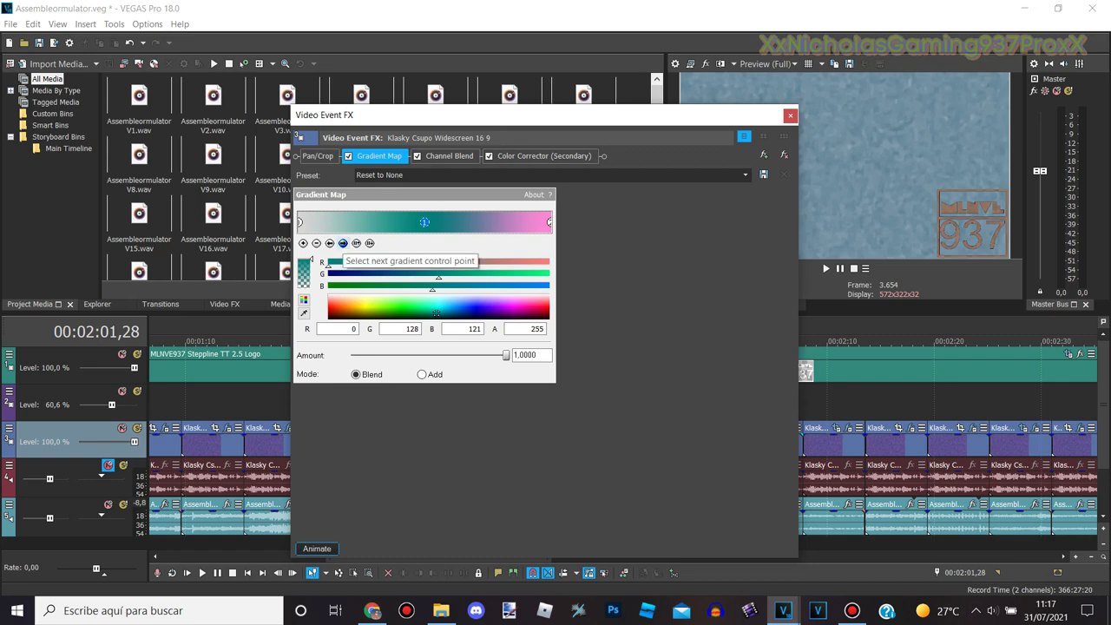
Check the Channel Blend and Color Corrector (Secondary) effects of the clip at 00:02:01,28, and close its effects window
{"action": "left_click", "coordinate": [449, 156]}
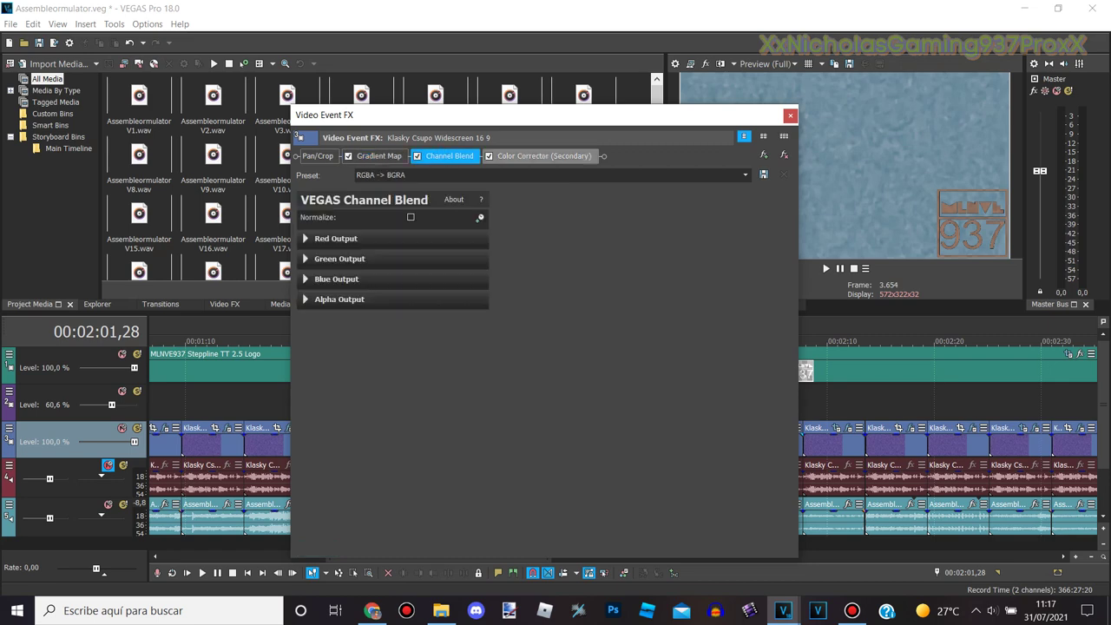
{"action": "left_click", "coordinate": [544, 156]}
{"action": "left_click", "coordinate": [789, 115]}
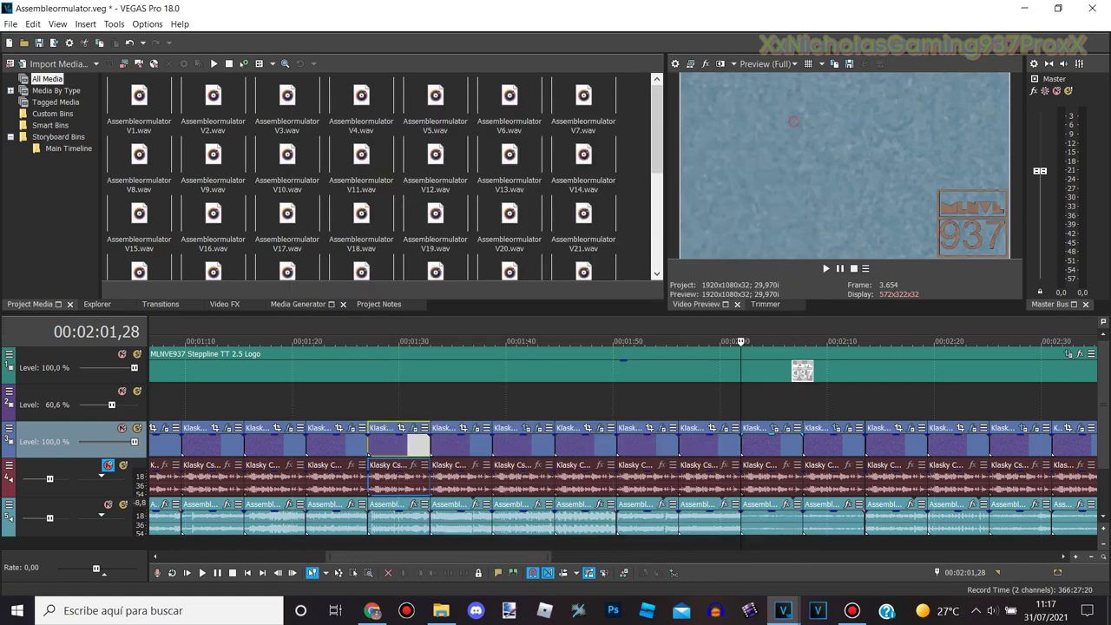
Place the playhead at 00:02:07,22, examine each Gradient Map colour point of the Klasky Csupo clip starting there, and close its effects window
{"action": "key", "text": "ctrl+alt+Right"}
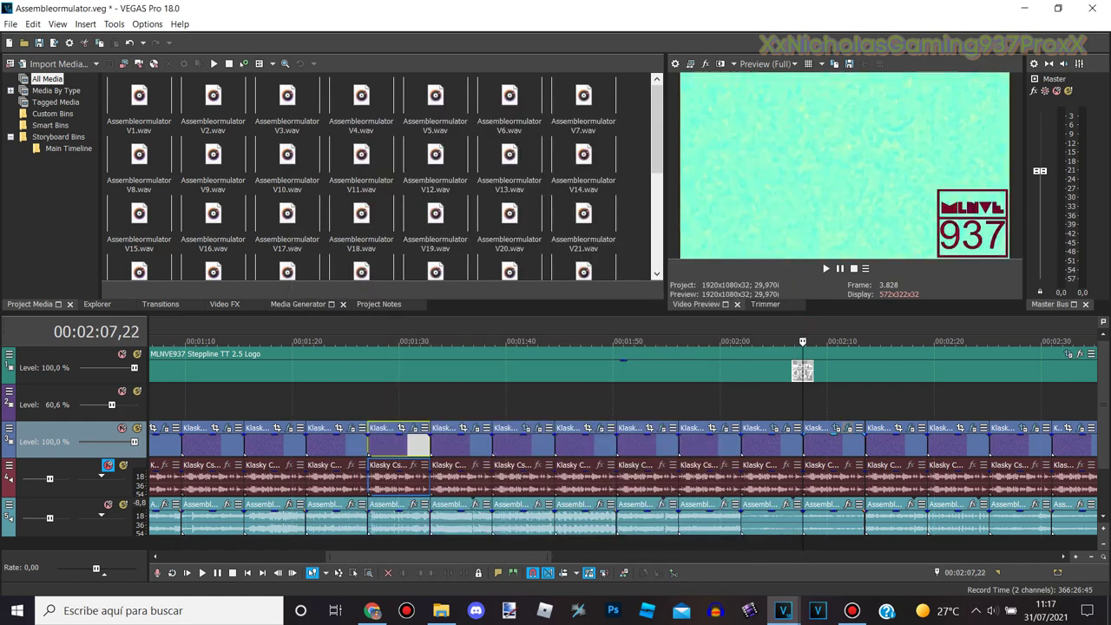
{"action": "left_click", "coordinate": [848, 428]}
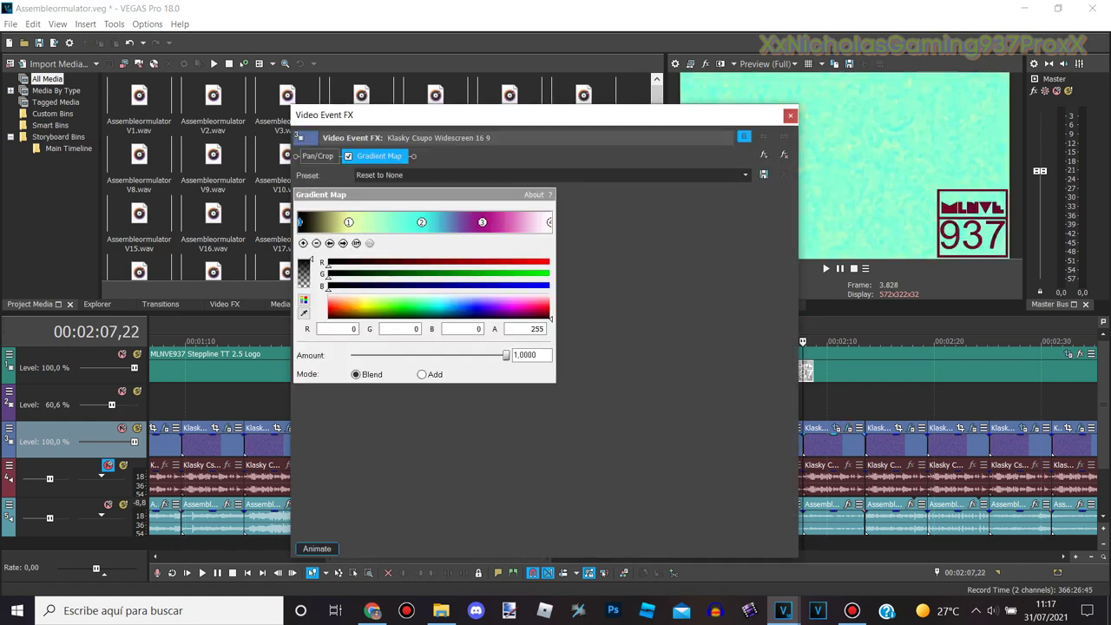
{"action": "left_click", "coordinate": [342, 243]}
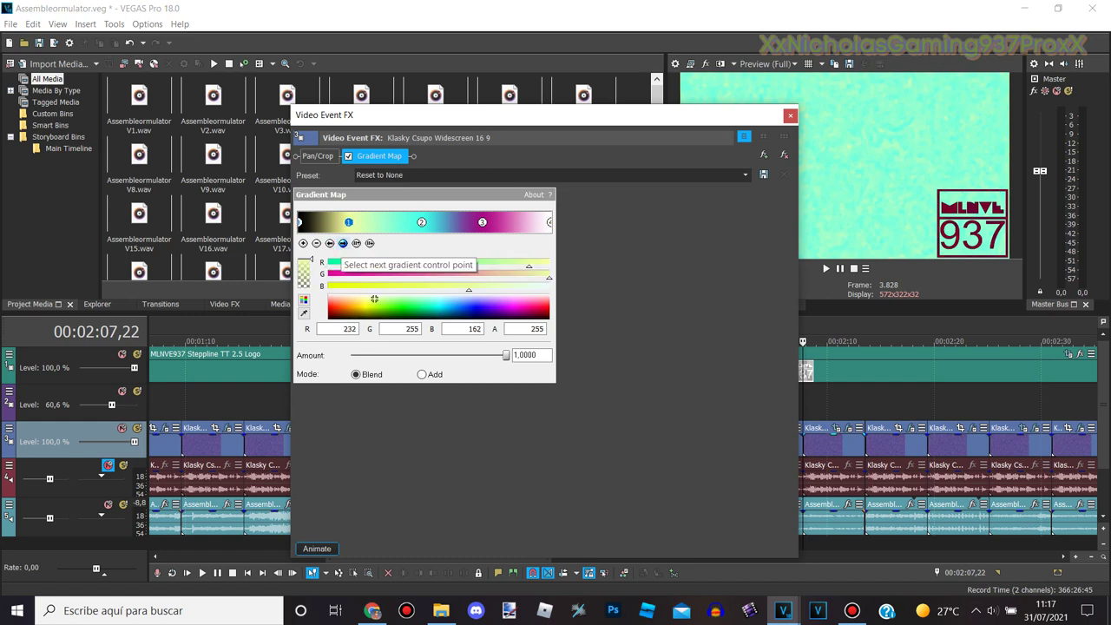
{"action": "left_click", "coordinate": [343, 243]}
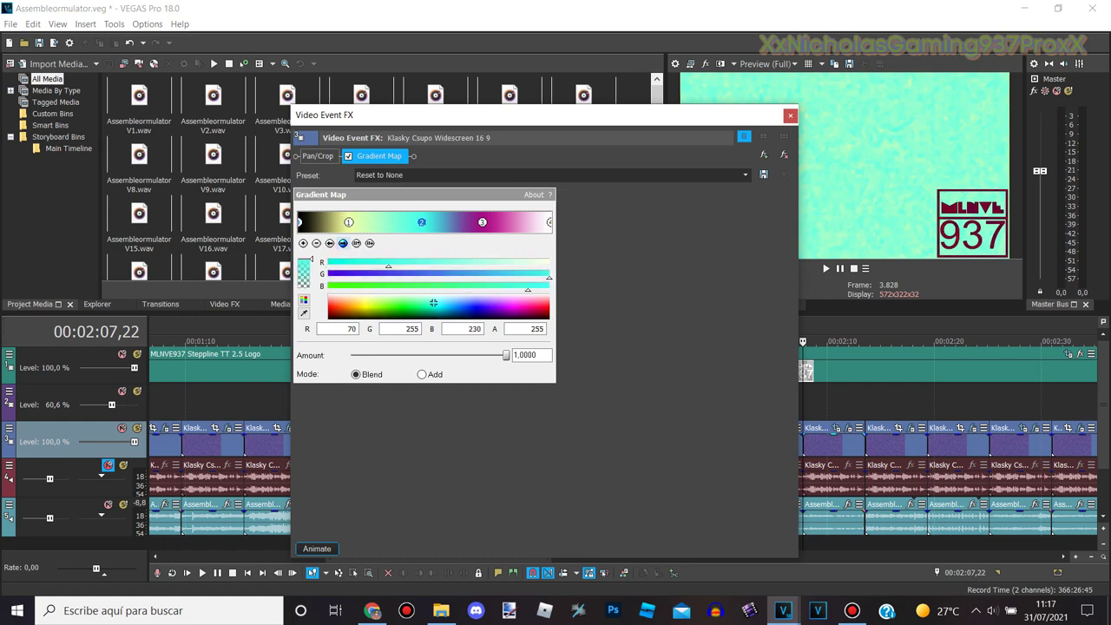
{"action": "left_click", "coordinate": [343, 243]}
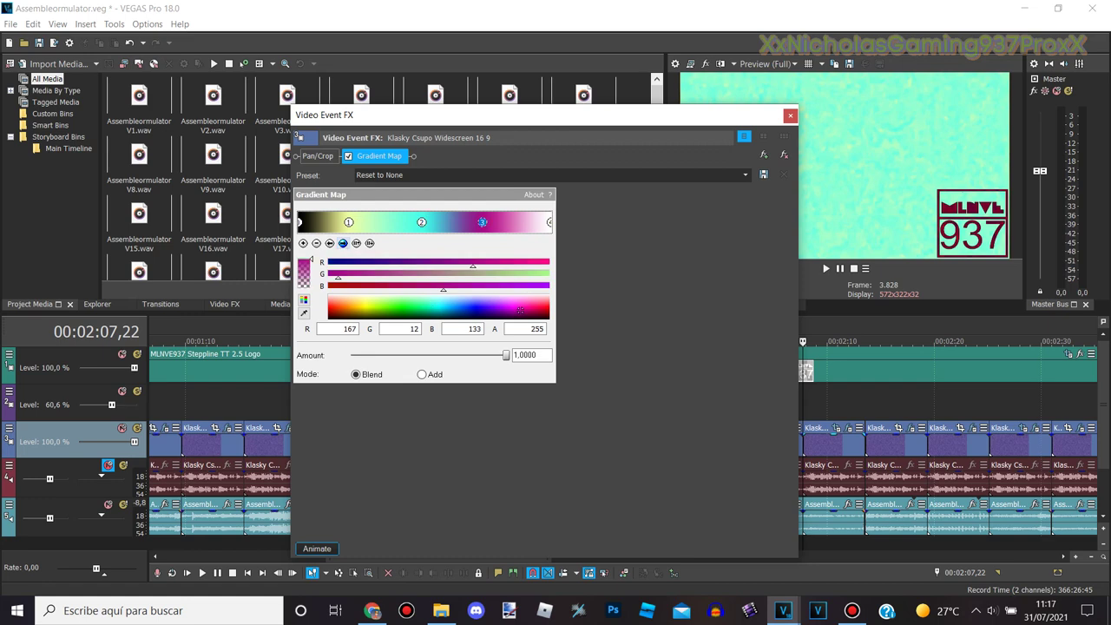
{"action": "left_click", "coordinate": [343, 243]}
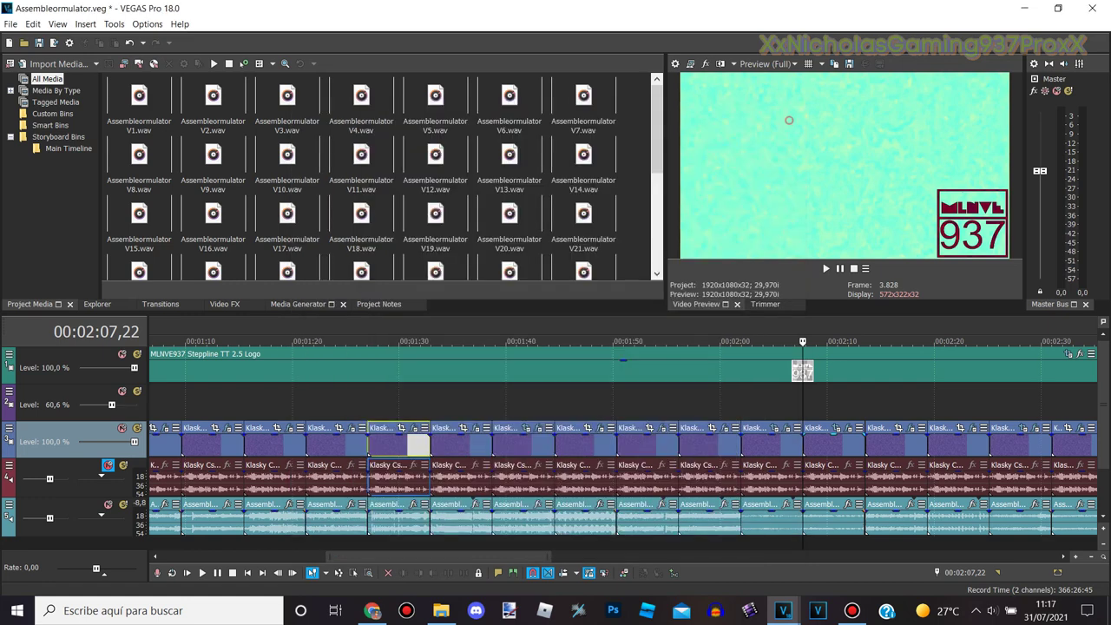
{"action": "left_click", "coordinate": [790, 115]}
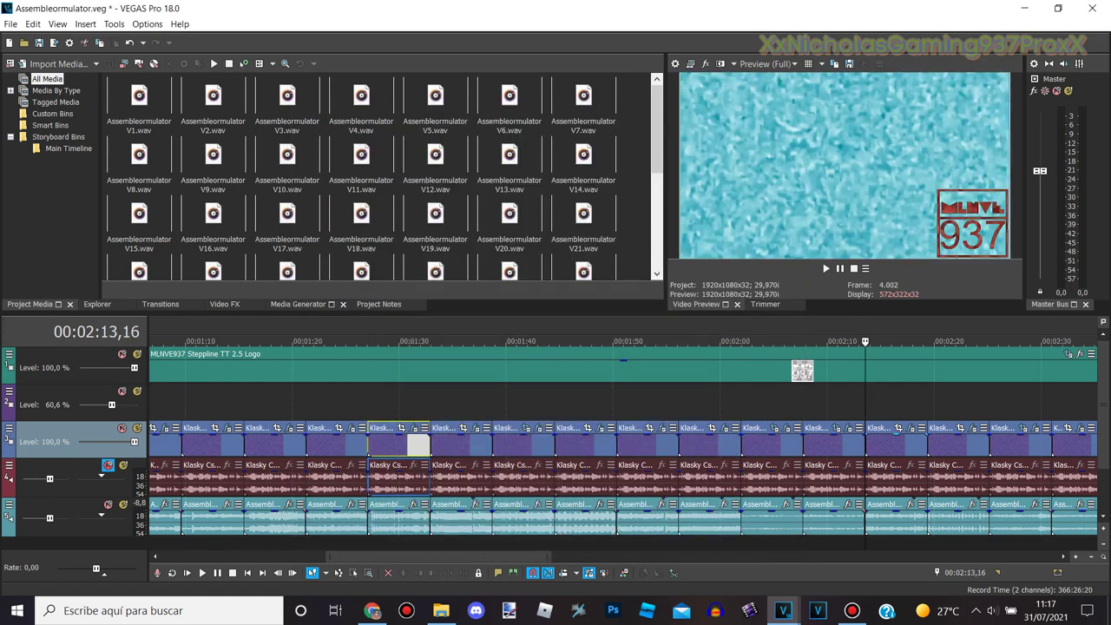
Open the effects of the Klasky Csupo clip at 00:02:13,16 and examine its TV Simulator settings from start to end
{"action": "left_click", "coordinate": [911, 428]}
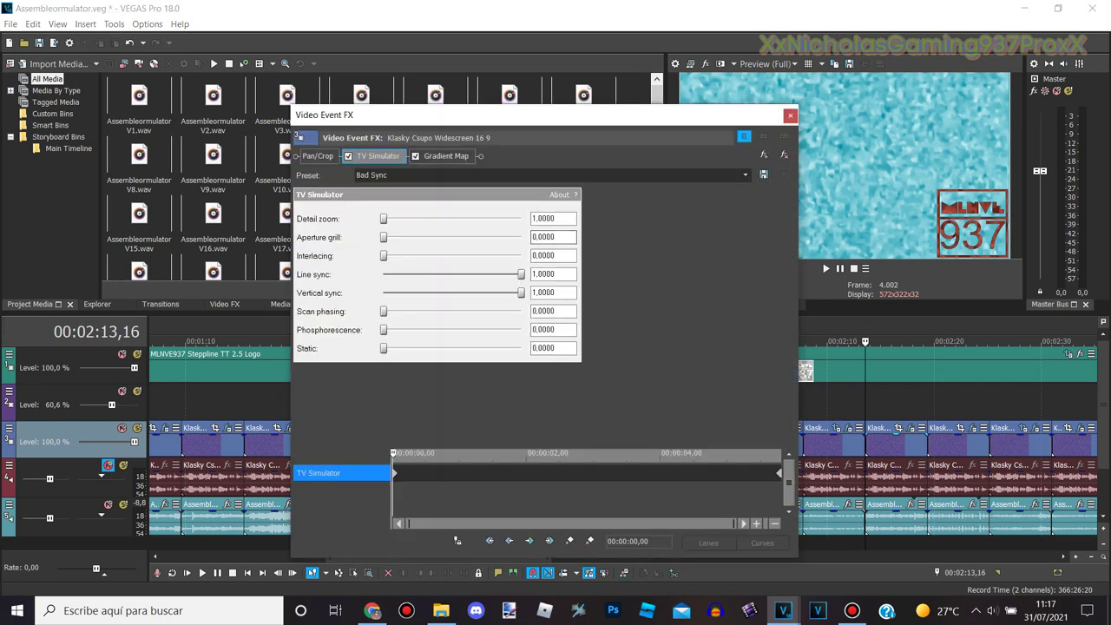
{"action": "left_click_drag", "start_coordinate": [393, 491], "coordinate": [781, 492]}
{"action": "left_click", "coordinate": [393, 491]}
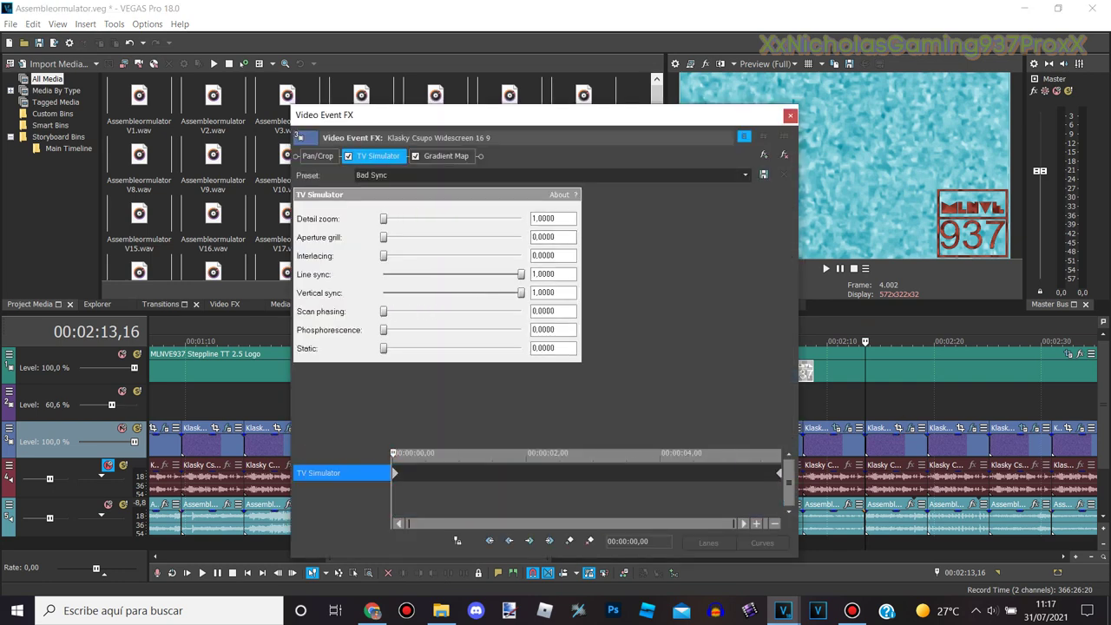
Examine each Gradient Map colour point of the Klasky Csupo clip at 00:02:13,16, and close its effects window
{"action": "left_click", "coordinate": [447, 156]}
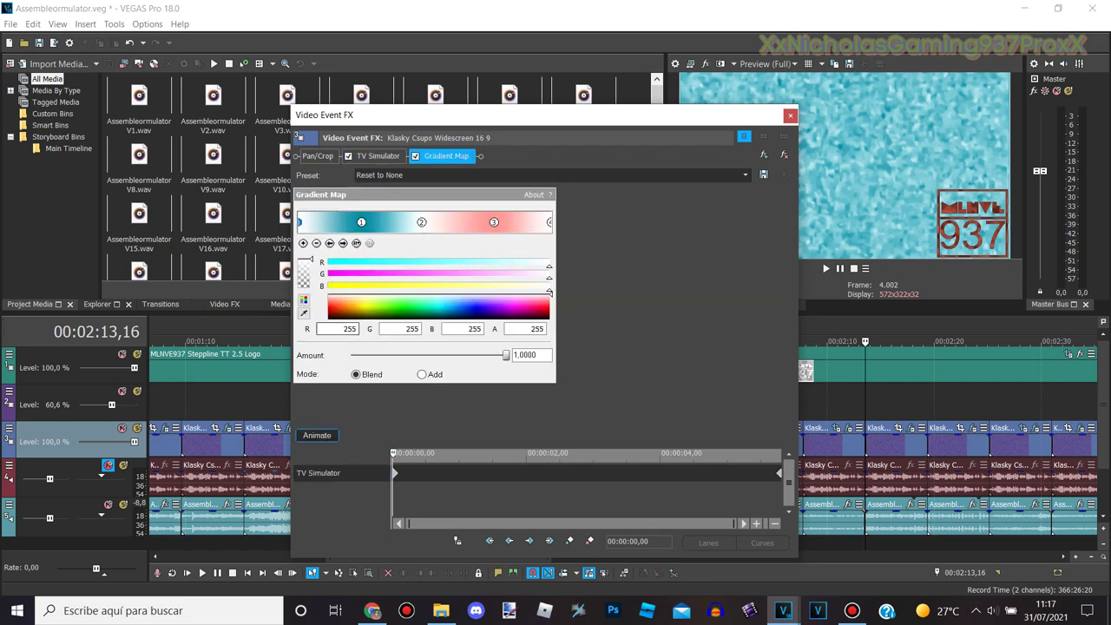
{"action": "left_click", "coordinate": [343, 243]}
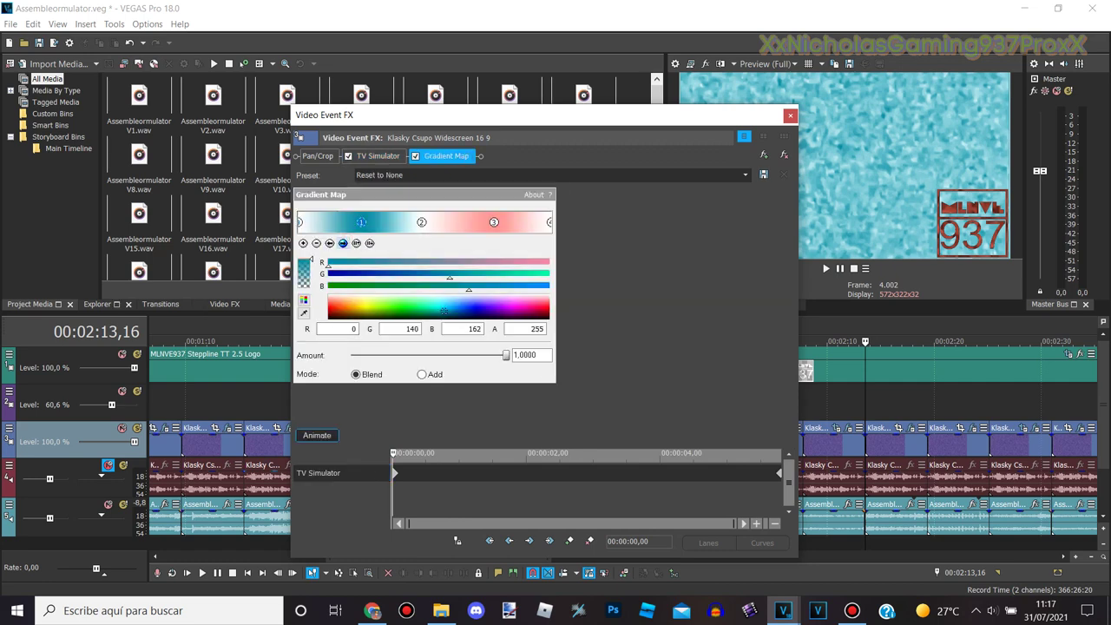
{"action": "left_click", "coordinate": [343, 243]}
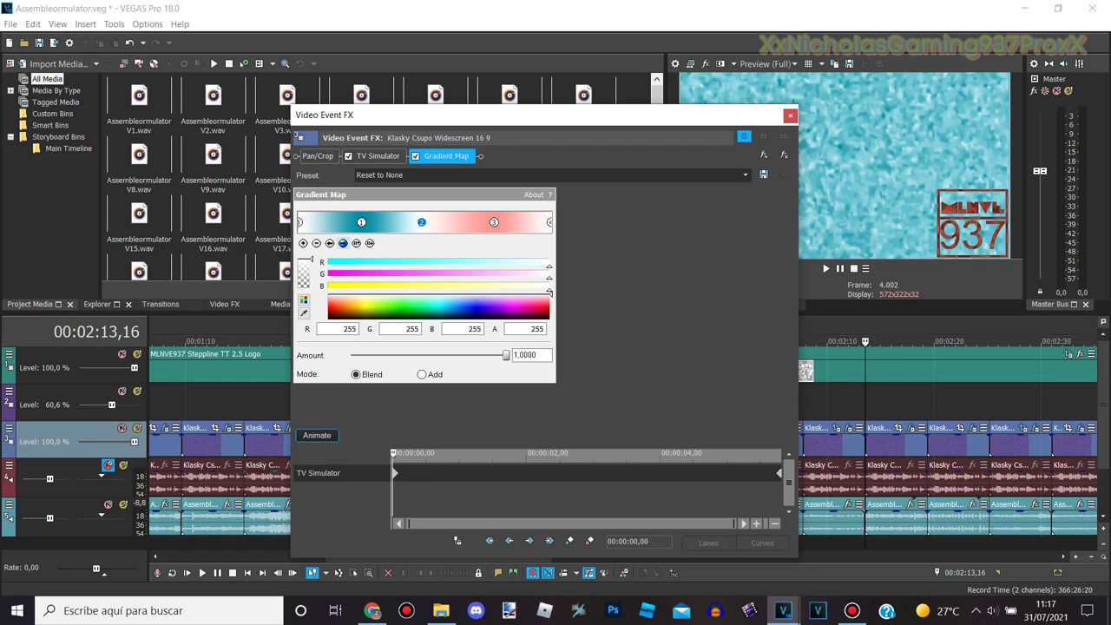
{"action": "left_click", "coordinate": [343, 243]}
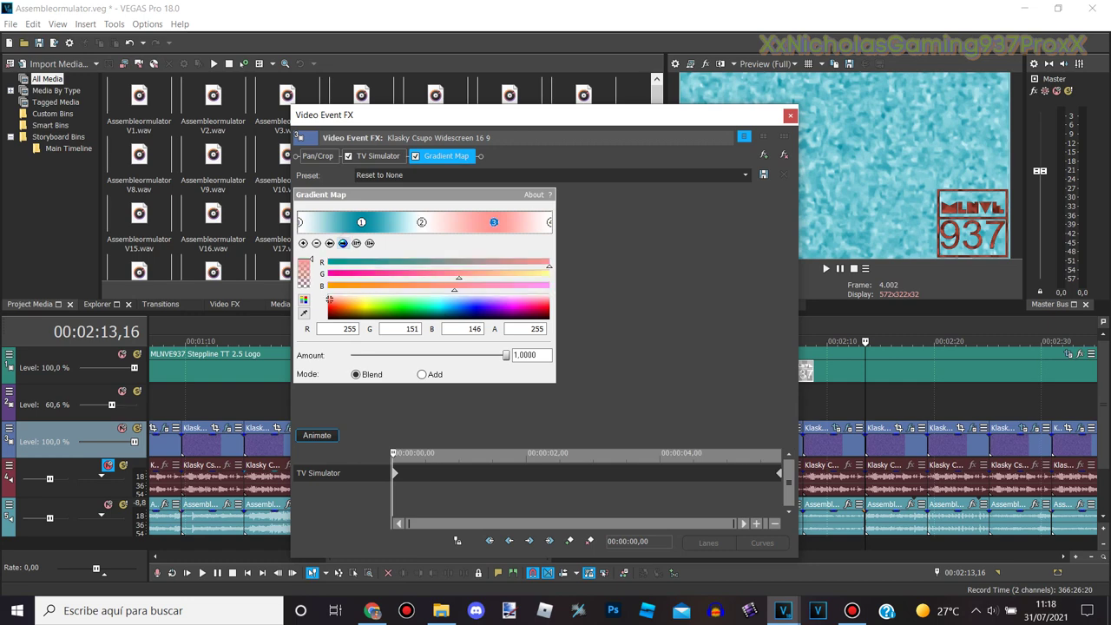
{"action": "left_click", "coordinate": [342, 243]}
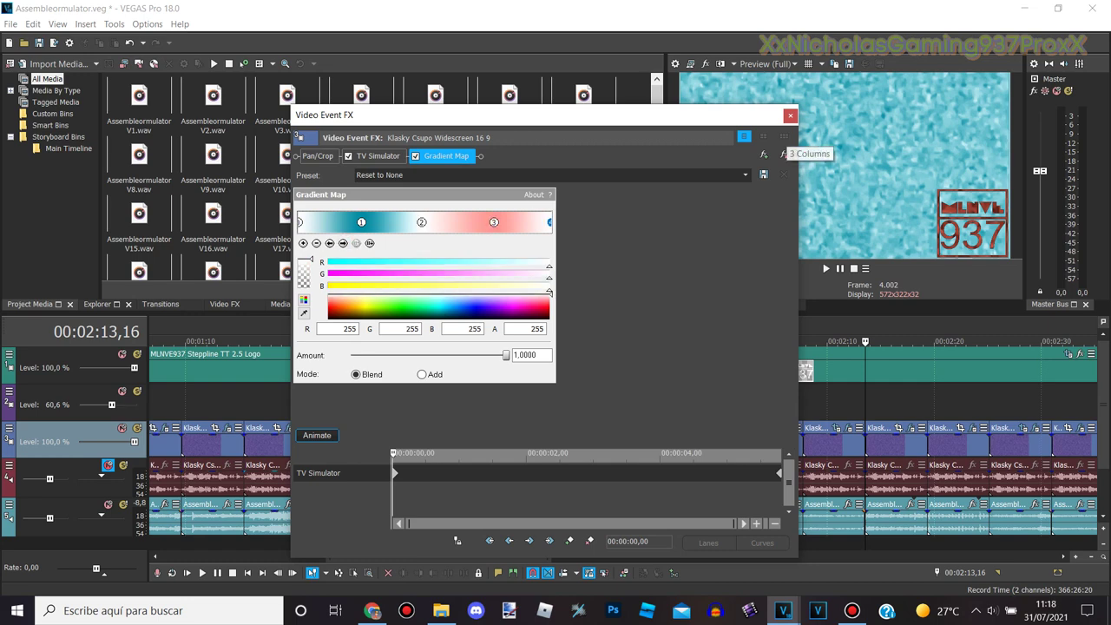
{"action": "left_click", "coordinate": [790, 115]}
Place the playhead at 00:02:19,10 and examine the Gradient Map colour points of the Klasky Csupo clip starting there
{"action": "left_click", "coordinate": [927, 341]}
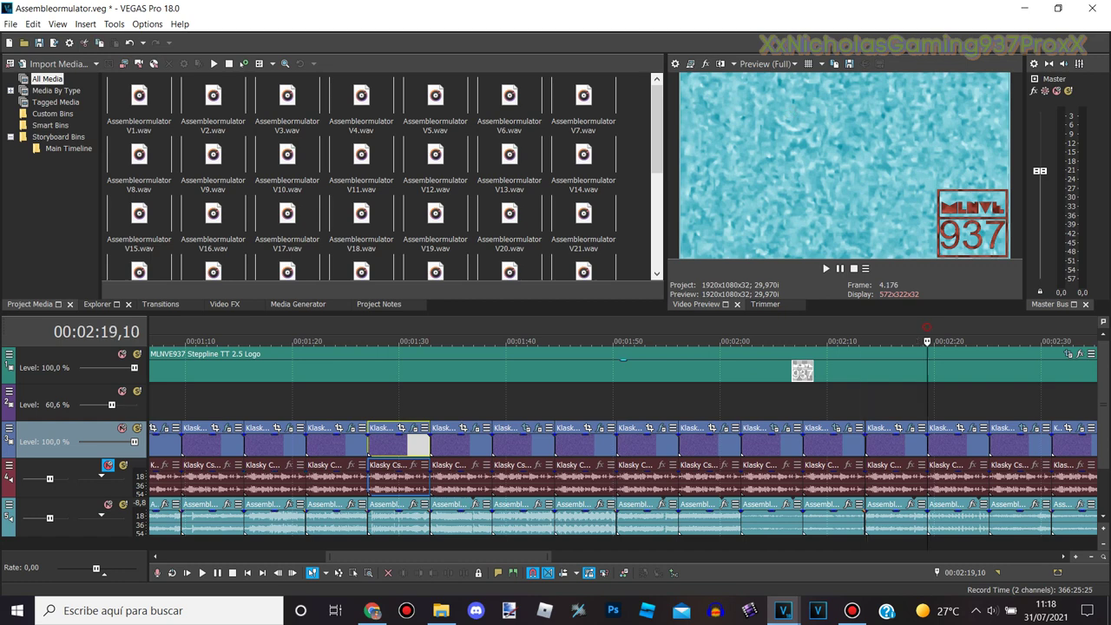
{"action": "left_click", "coordinate": [973, 428]}
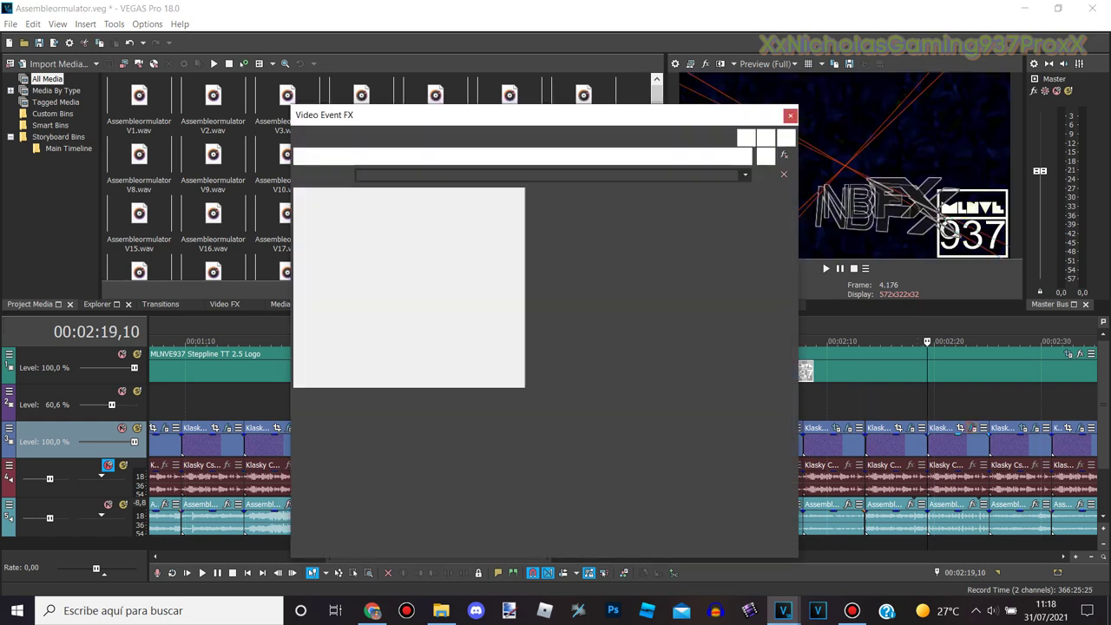
{"action": "scroll", "coordinate": [973, 428], "scroll_direction": "up", "scroll_amount": 1}
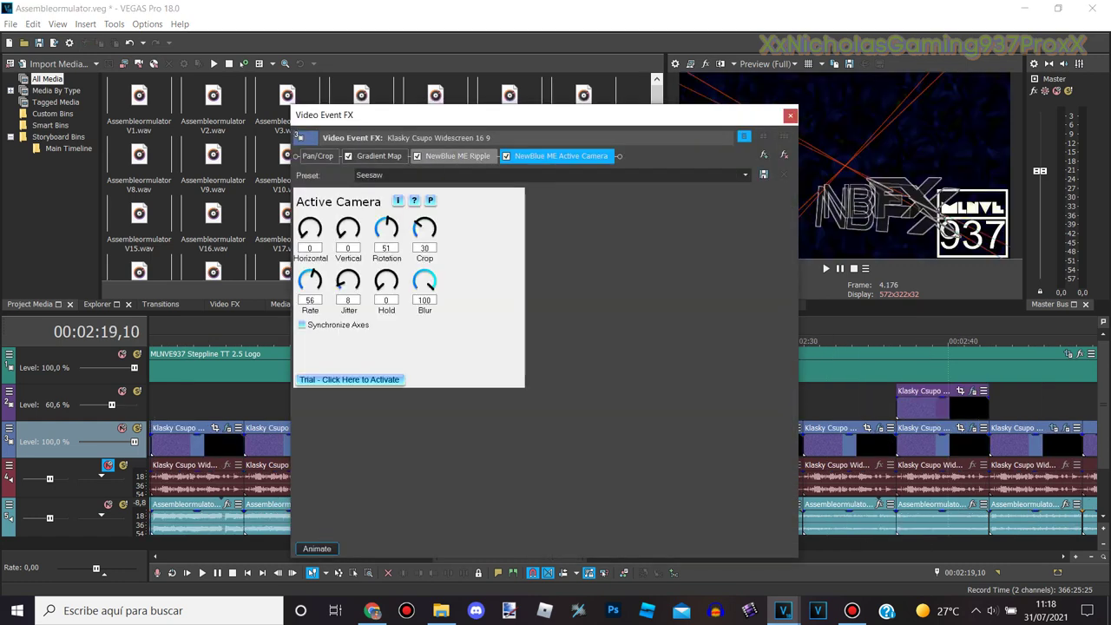
{"action": "left_click", "coordinate": [379, 157]}
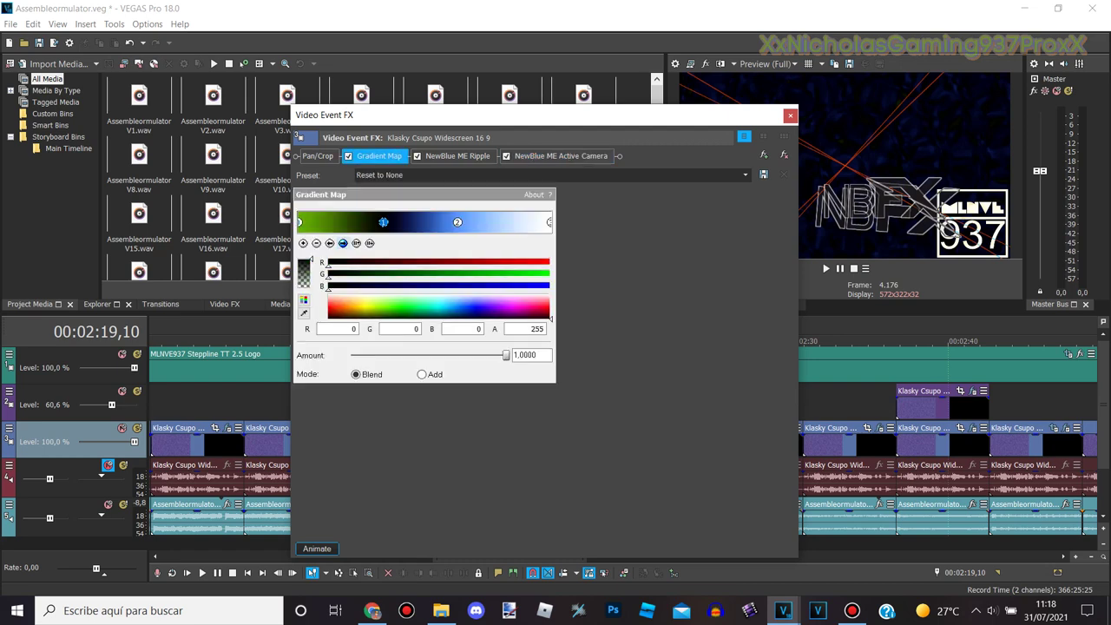
{"action": "left_click", "coordinate": [343, 243]}
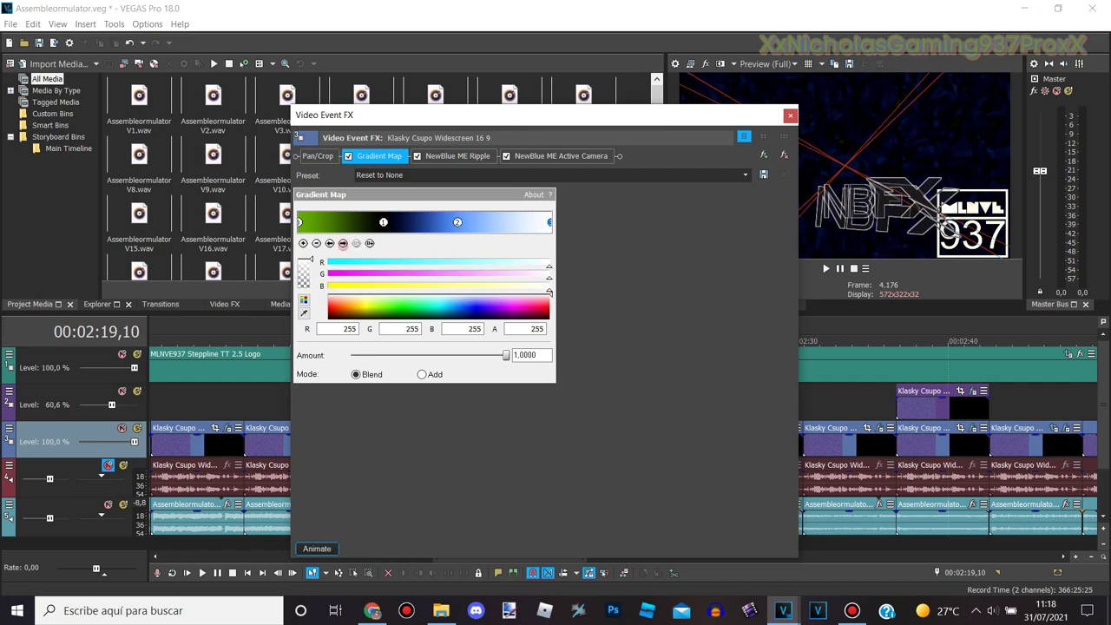
Check the NewBlue ME Ripple and Active Camera settings of the clip at 00:02:19,10, and close its effects window
{"action": "left_click", "coordinate": [458, 156]}
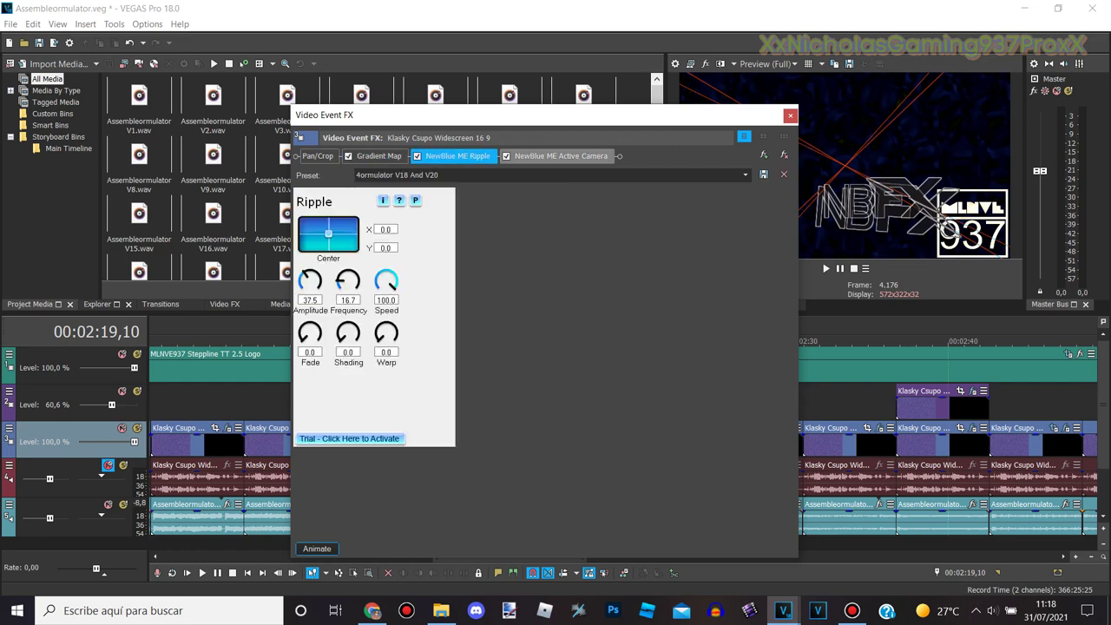
{"action": "left_click", "coordinate": [560, 157]}
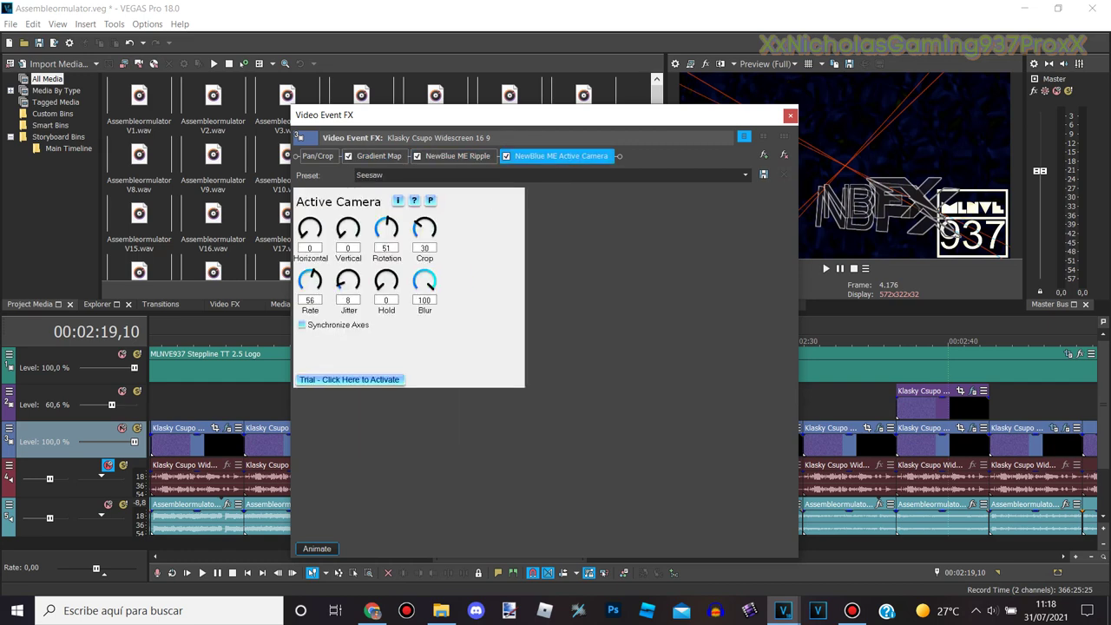
{"action": "left_click", "coordinate": [790, 115]}
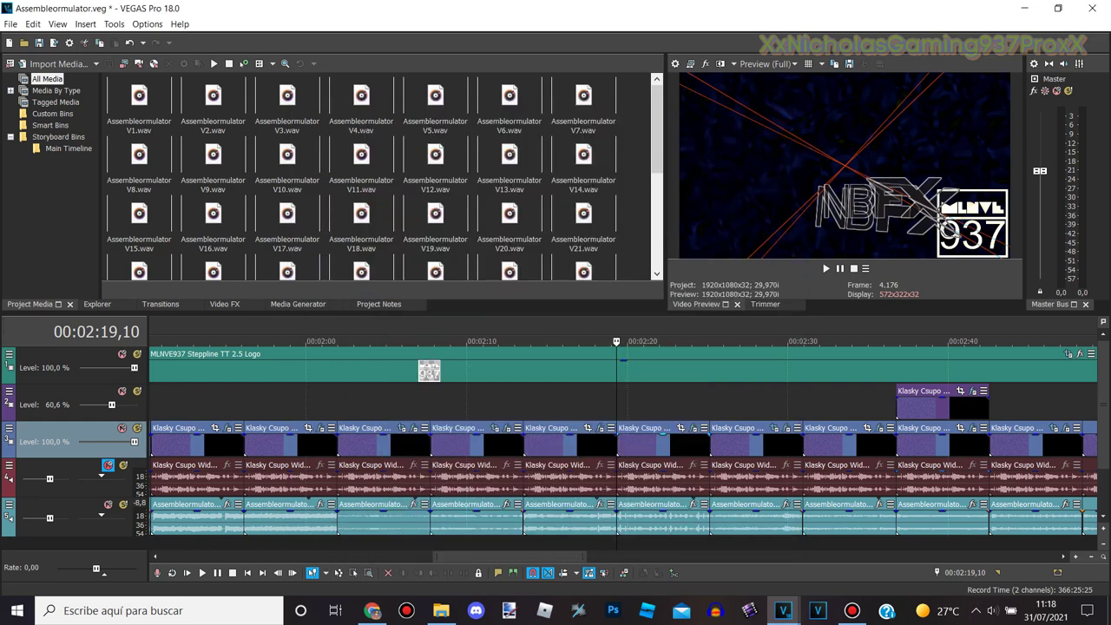
Place the playhead at 00:02:25,04, examine the S_PsykoStripes settings of the Klasky Csupo clip starting there, and close its effects window
{"action": "key", "text": "Up"}
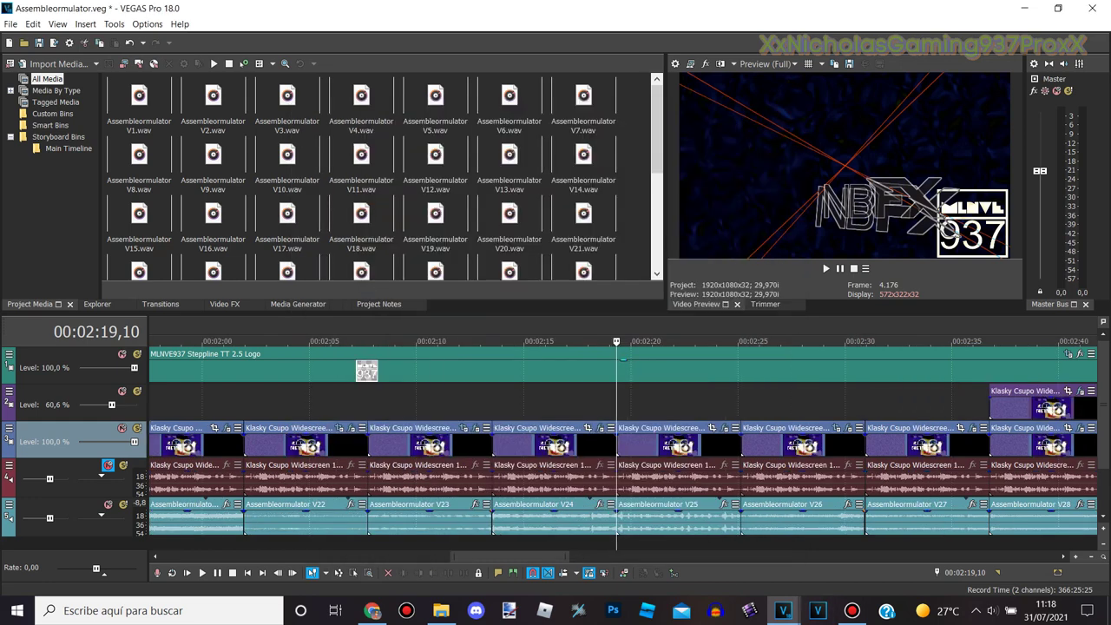
{"action": "key", "text": "Right"}
{"action": "left_click", "coordinate": [848, 428]}
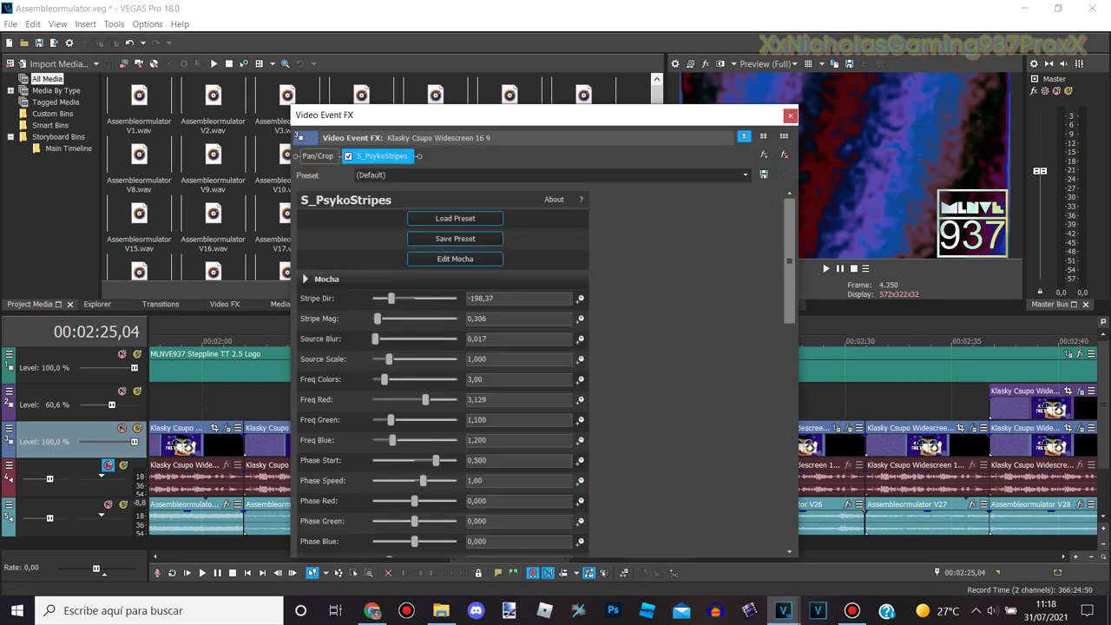
{"action": "left_click_drag", "start_coordinate": [657, 121], "coordinate": [661, 105]}
{"action": "scroll", "coordinate": [660, 347], "scroll_direction": "down", "scroll_amount": 6}
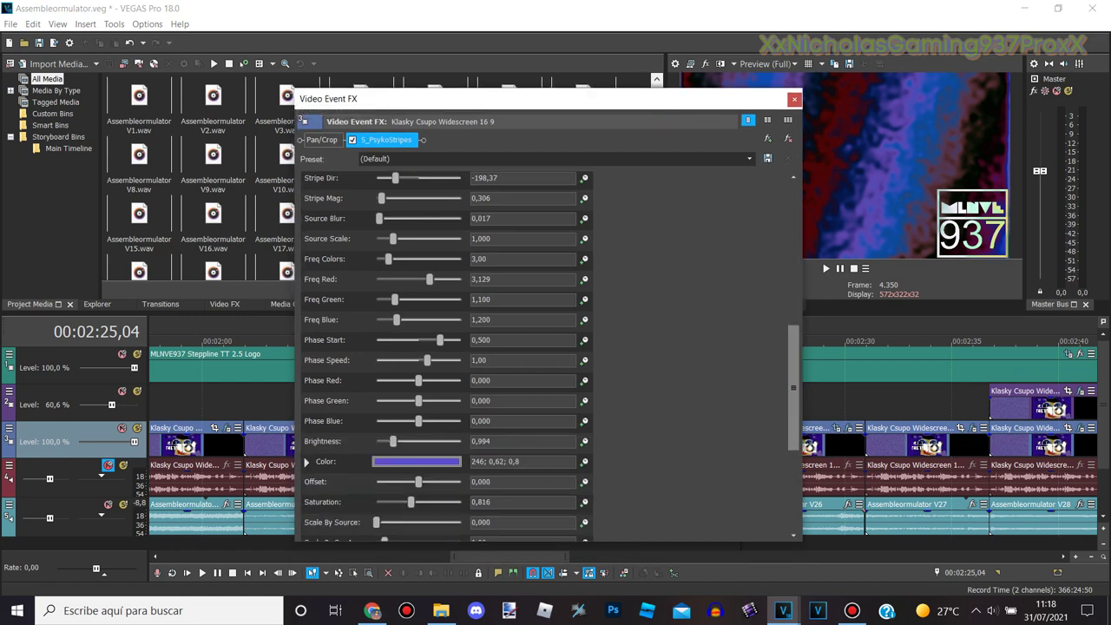
{"action": "scroll", "coordinate": [443, 365], "scroll_direction": "up", "scroll_amount": 10}
{"action": "scroll", "coordinate": [443, 365], "scroll_direction": "down", "scroll_amount": 5}
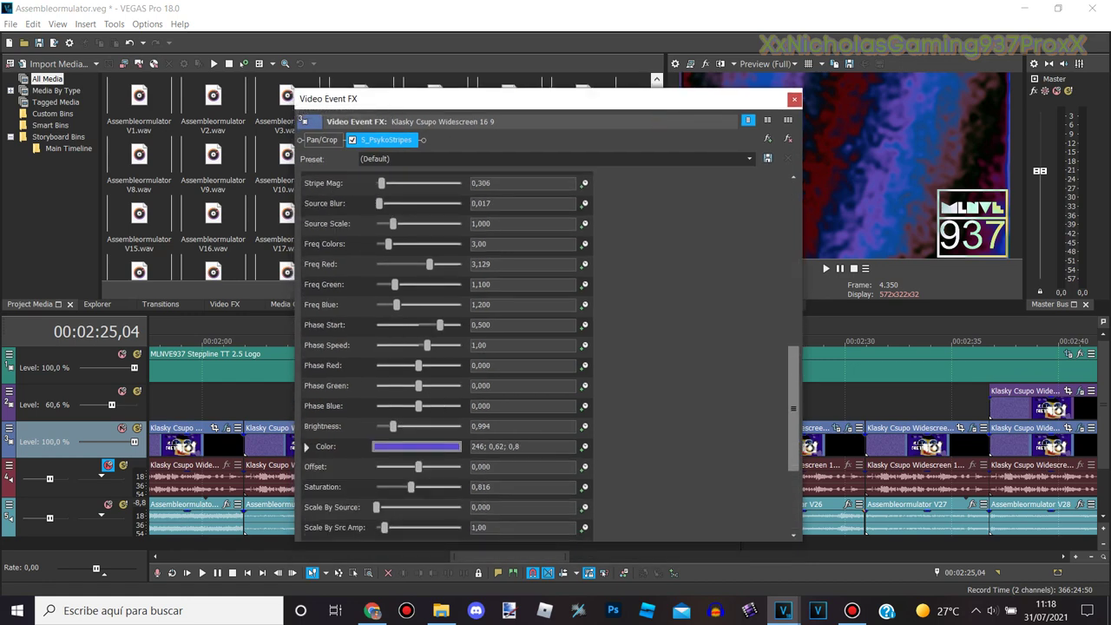
{"action": "scroll", "coordinate": [447, 356], "scroll_direction": "up", "scroll_amount": 1}
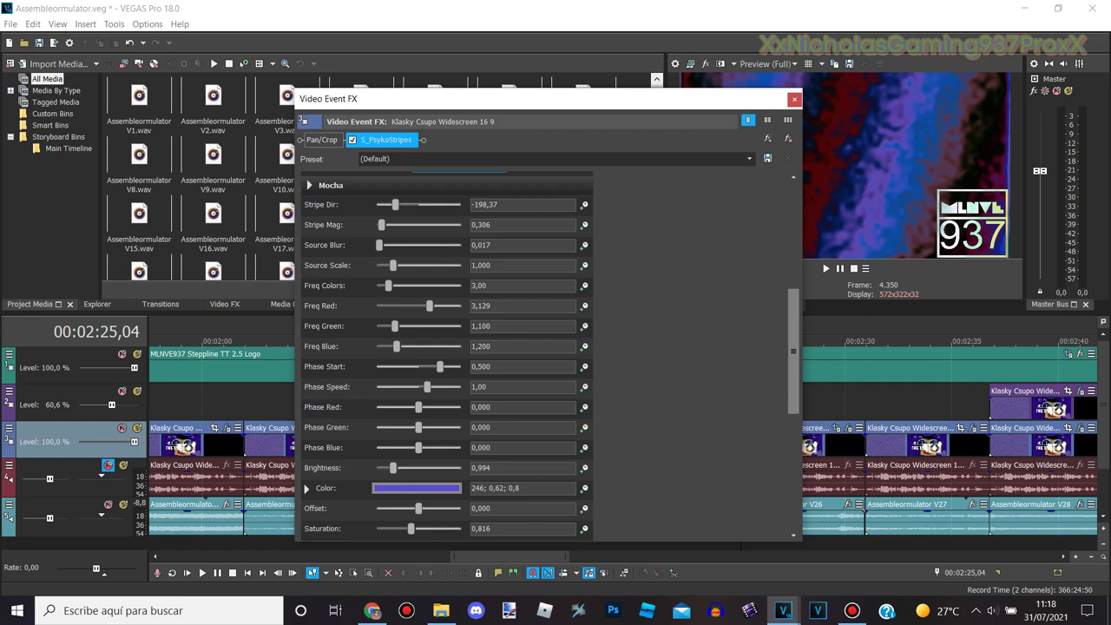
{"action": "mouse_move", "coordinate": [736, 88]}
{"action": "left_mouse_down"}
{"action": "mouse_move", "coordinate": [736, 15]}
{"action": "mouse_move", "coordinate": [736, 96]}
{"action": "left_mouse_up"}
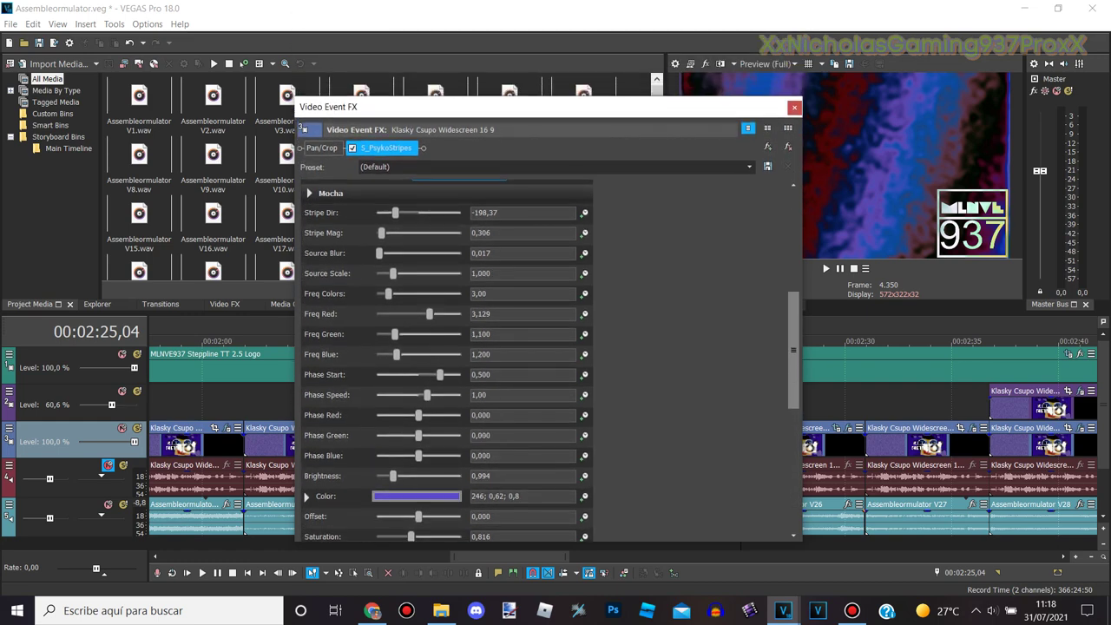
{"action": "left_click", "coordinate": [794, 107]}
Place the playhead at 00:02:30,28 and examine the Gradient Map and LAB Adjust settings of the Klasky Csupo clip starting there
{"action": "left_click", "coordinate": [865, 320]}
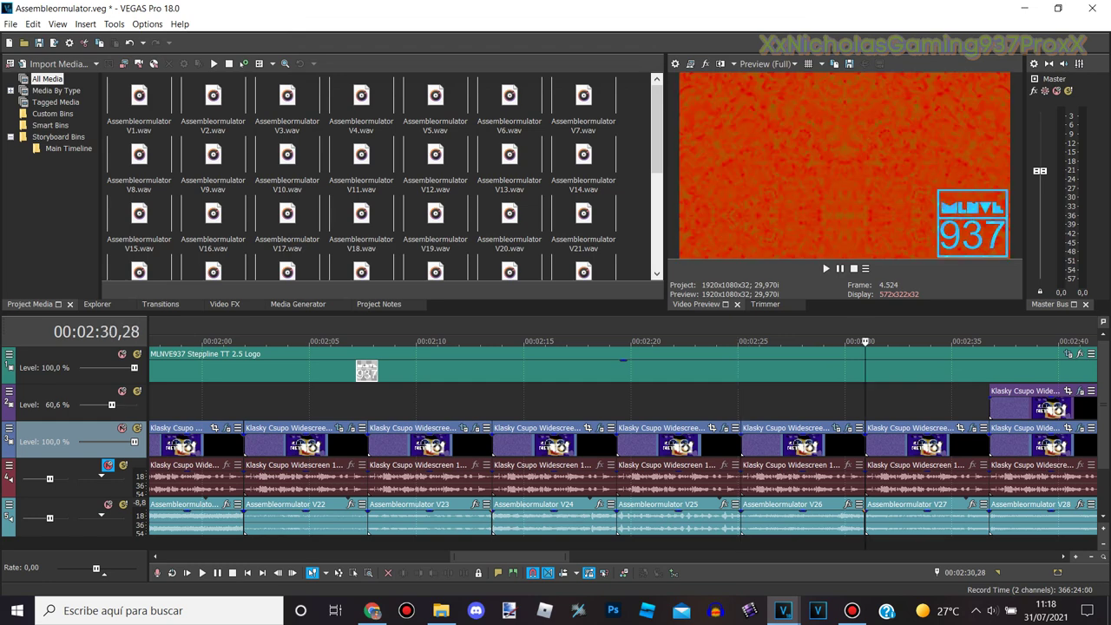
{"action": "left_click", "coordinate": [973, 428]}
{"action": "left_click", "coordinate": [383, 148]}
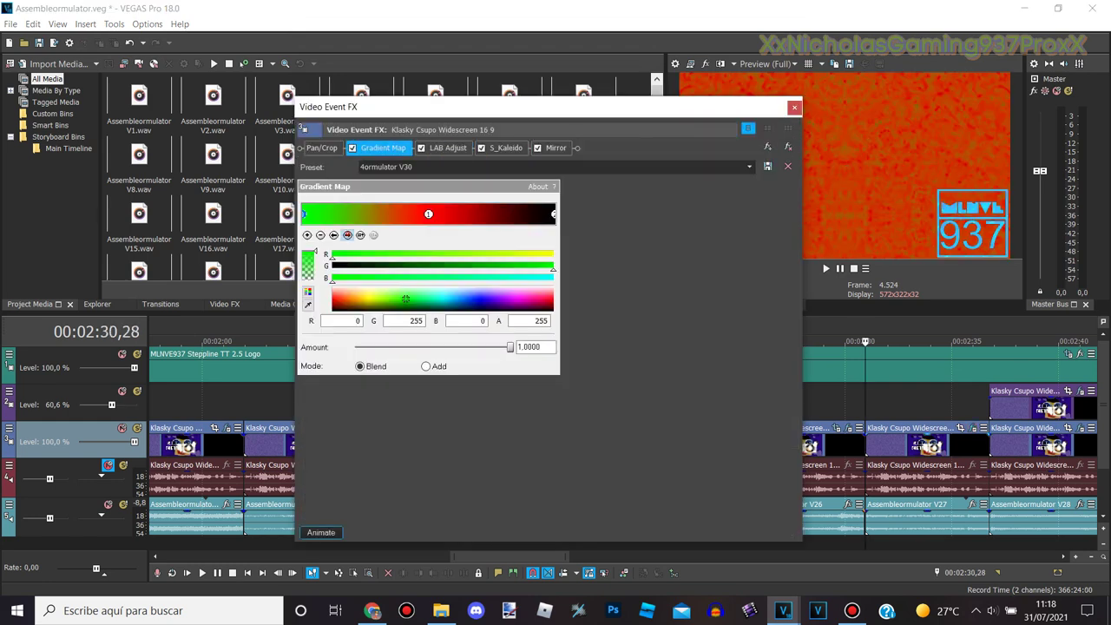
{"action": "left_click", "coordinate": [347, 235]}
{"action": "left_click", "coordinate": [448, 148]}
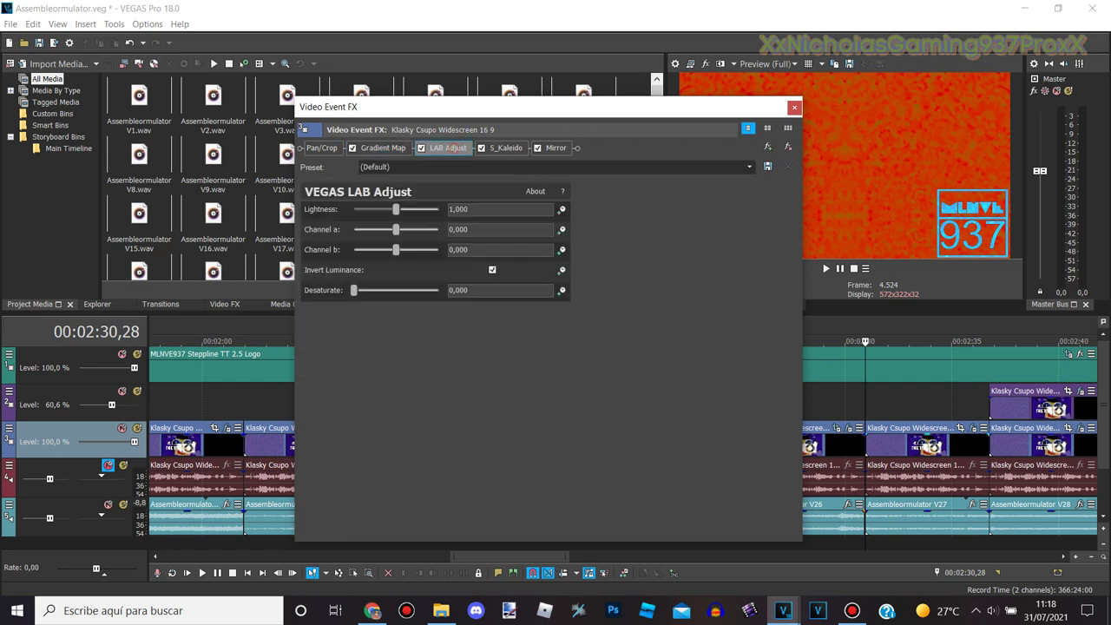
Check the S_Kaleido and Mirror settings of the clip at 00:02:30,28, and close its effects window
{"action": "left_click", "coordinate": [506, 148]}
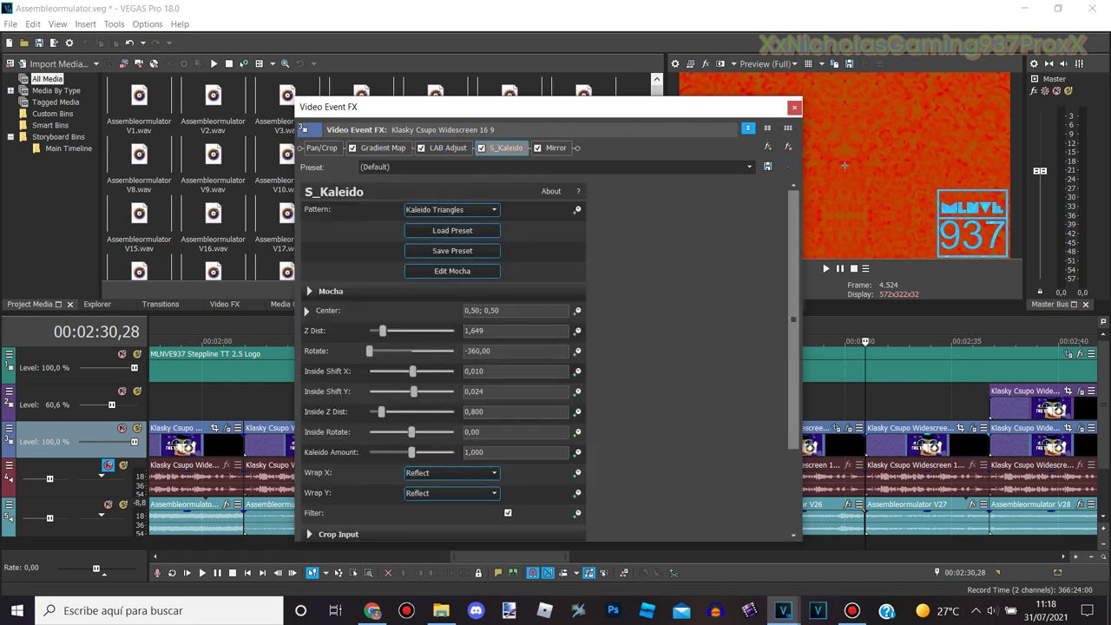
{"action": "scroll", "coordinate": [444, 361], "scroll_direction": "down", "scroll_amount": 1}
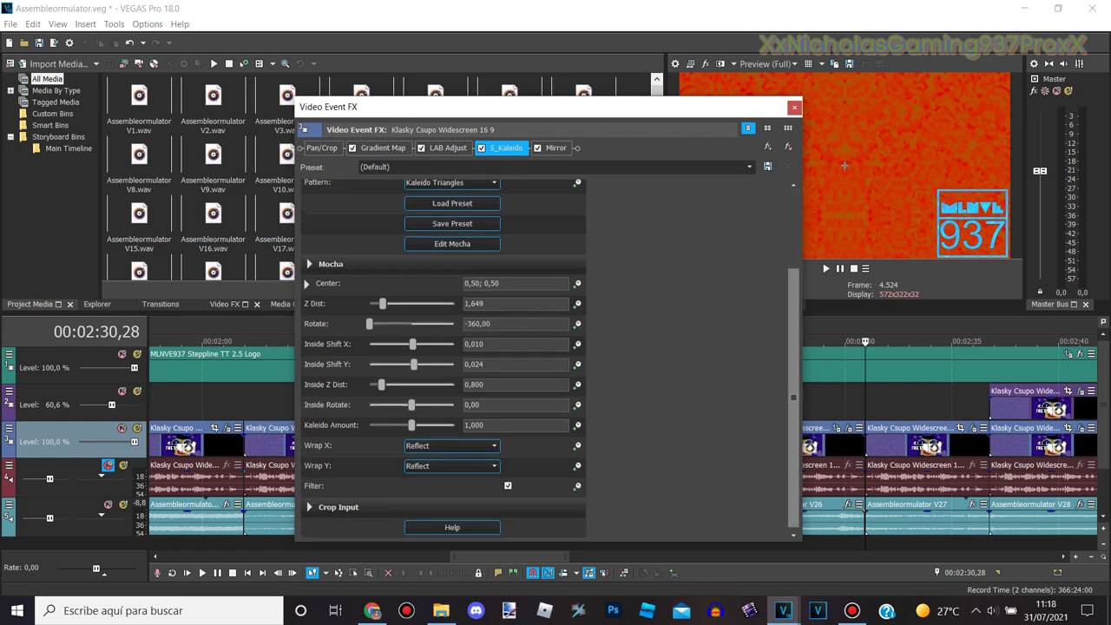
{"action": "scroll", "coordinate": [443, 360], "scroll_direction": "up", "scroll_amount": 1}
{"action": "left_click", "coordinate": [556, 147]}
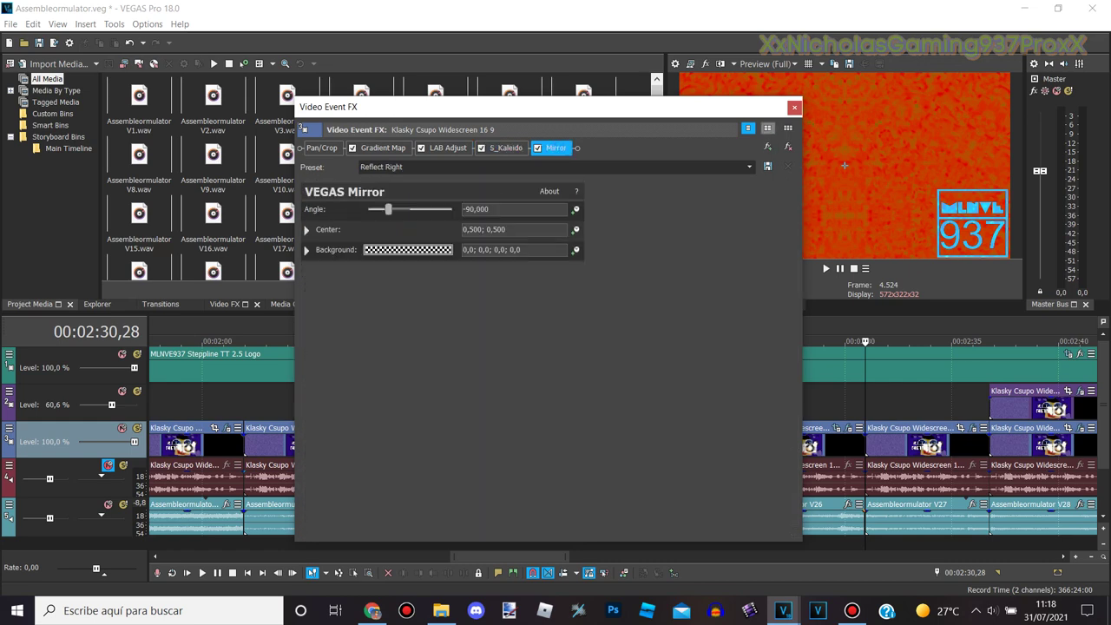
{"action": "left_click", "coordinate": [794, 108]}
Switch to the Assembleormulator Missings project and open the effects of the Klasky Csupo clip at 00:00:17,13
{"action": "left_click", "coordinate": [783, 610]}
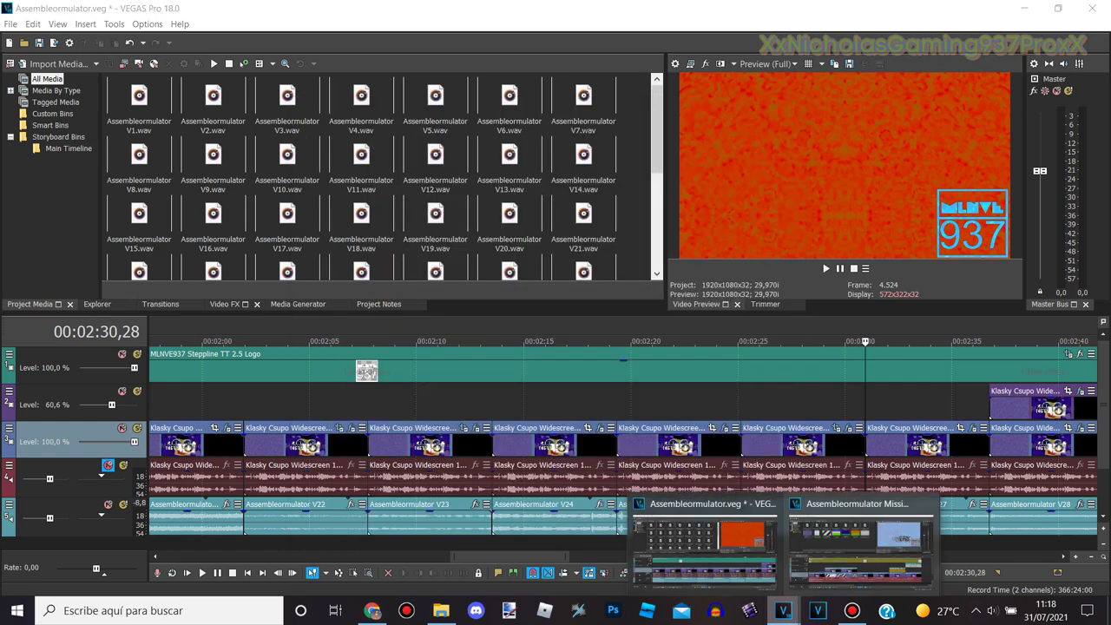
{"action": "left_click", "coordinate": [860, 552]}
{"action": "left_click", "coordinate": [859, 538]}
{"action": "left_click", "coordinate": [629, 464]}
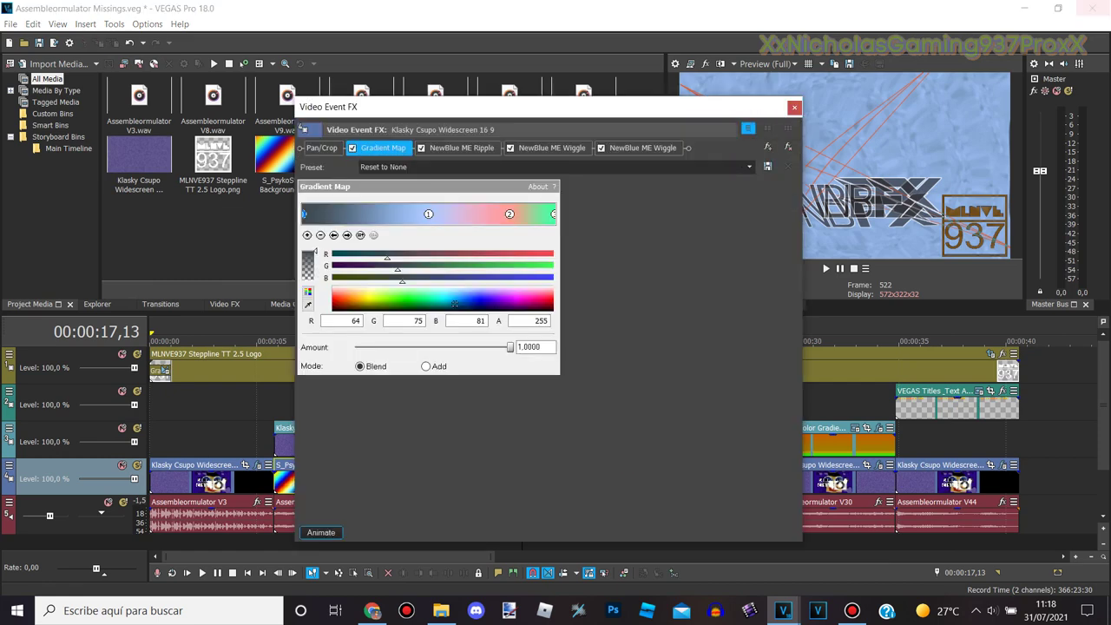
Write the on-screen note "V2 On Assembleormulator V26 & V27" over the effects window with the screen recorder's text tool
{"action": "left_click", "coordinate": [685, 9]}
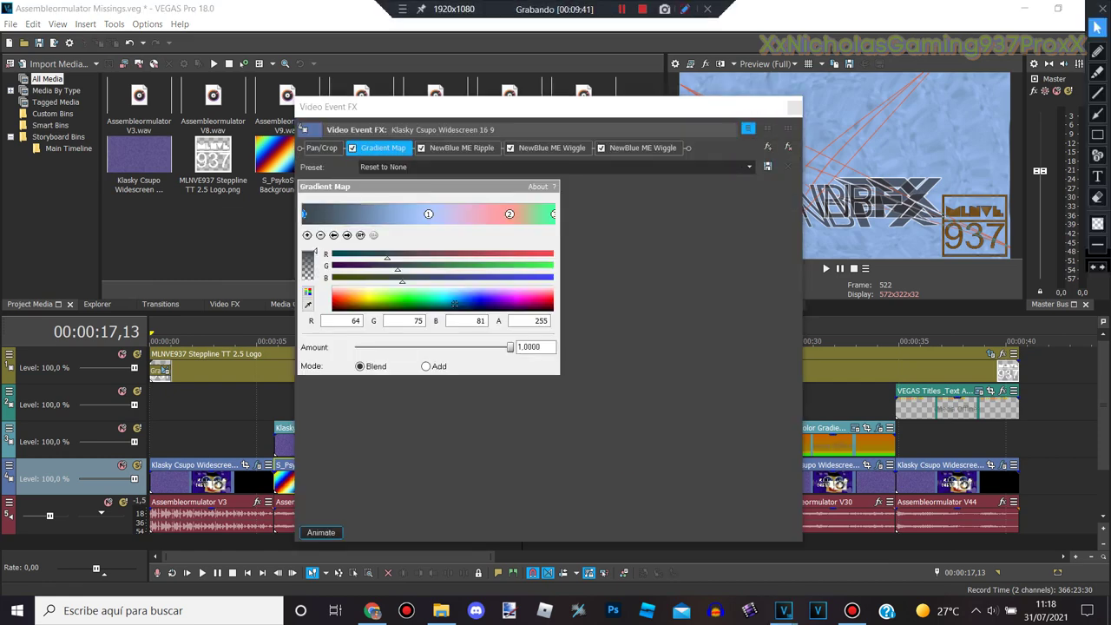
{"action": "left_click", "coordinate": [1097, 176]}
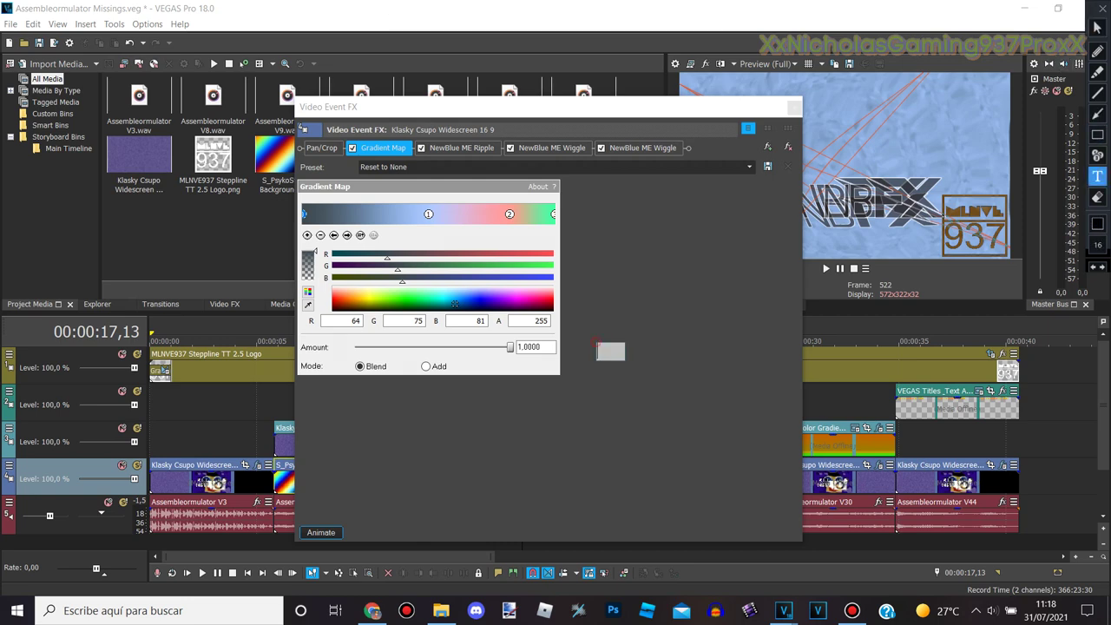
{"action": "type", "text": "V2 On 4orm"}
{"action": "key", "text": "BackSpace"}
{"action": "key", "text": "BackSpace"}
{"action": "key", "text": "BackSpace"}
{"action": "key", "text": "BackSpace"}
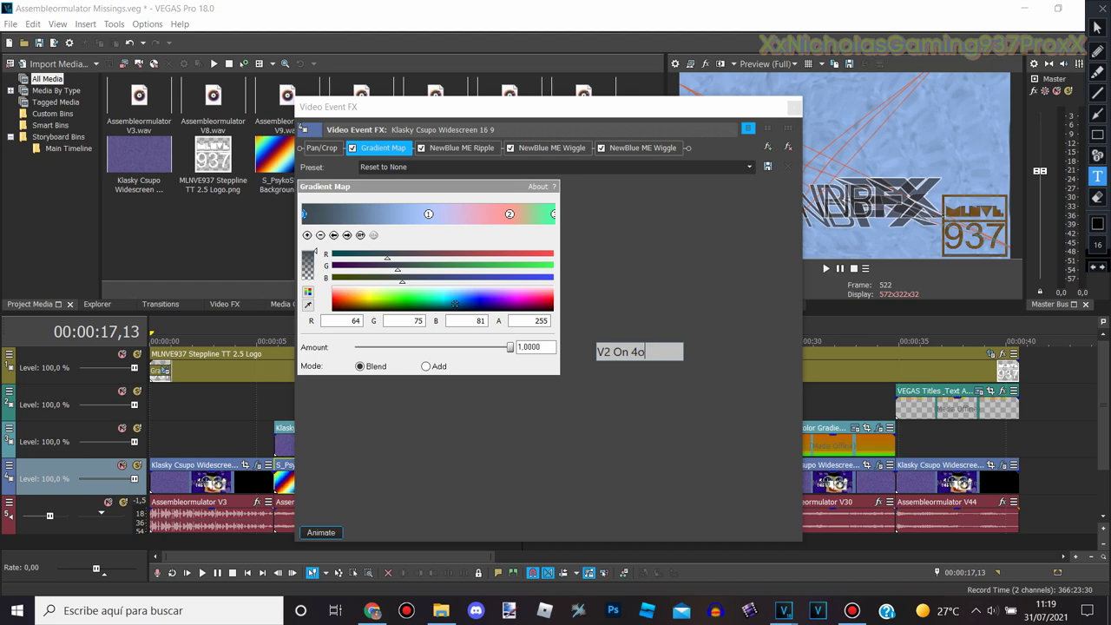
{"action": "type", "text": "Assembleor"}
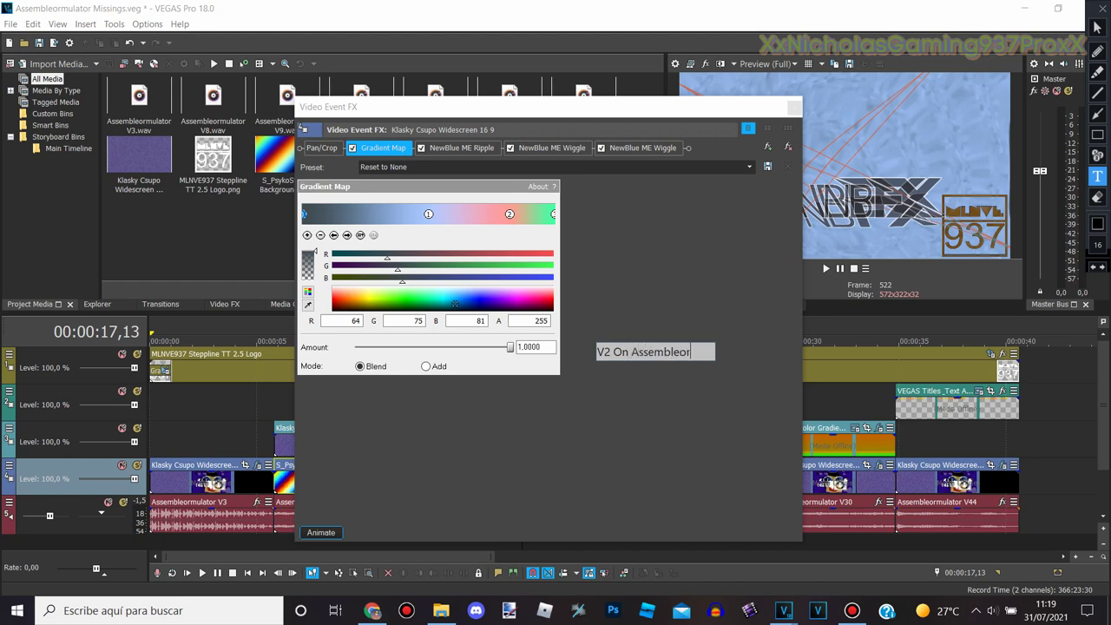
{"action": "type", "text": "mulator V"}
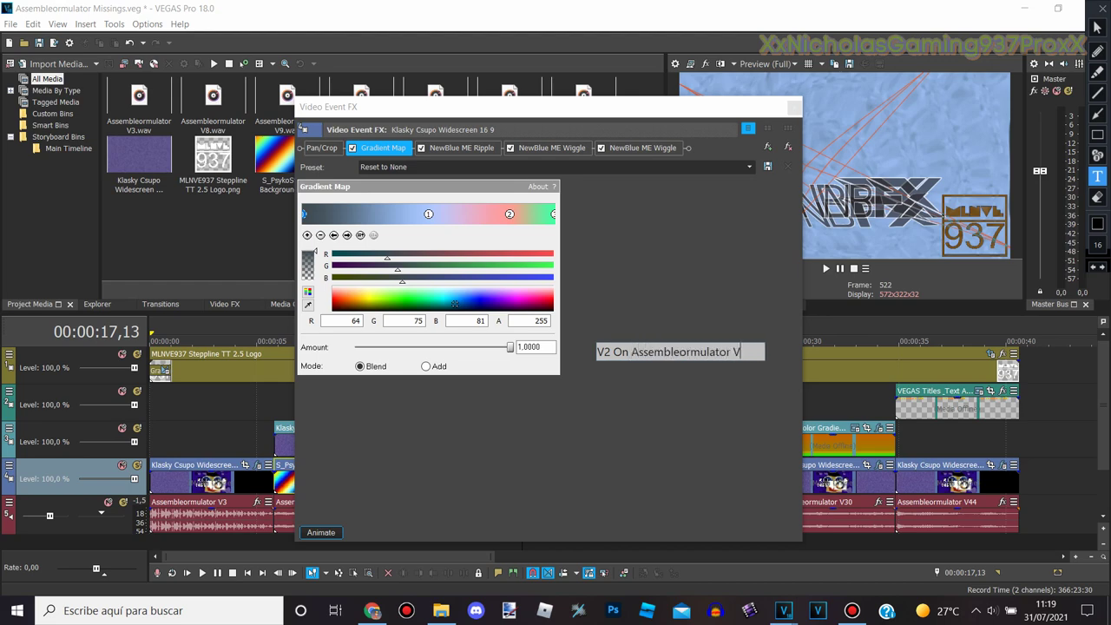
{"action": "type", "text": "26 & 27"}
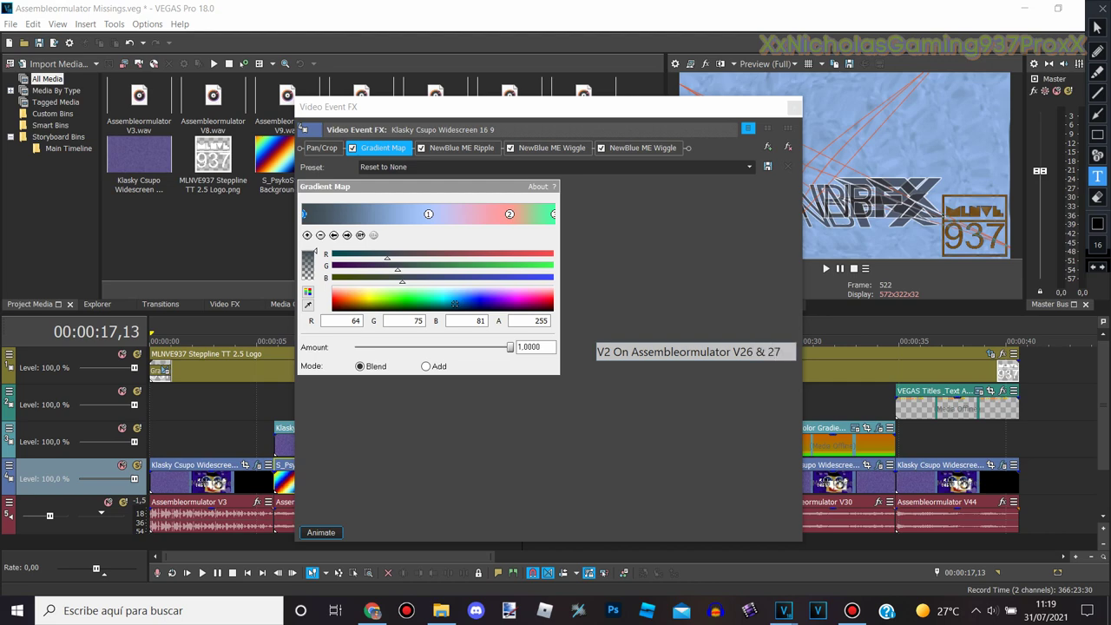
{"action": "key", "text": "BackSpace"}
{"action": "key", "text": "BackSpace"}
{"action": "type", "text": "V27"}
Erase the whole on-screen note and return the screen recorder's annotation tool to the selection pointer
{"action": "key", "text": "BackSpace"}
{"action": "key", "text": "BackSpace"}
{"action": "key", "text": "BackSpace"}
{"action": "key", "text": "BackSpace"}
{"action": "key", "text": "BackSpace"}
{"action": "key", "text": "BackSpace"}
{"action": "key", "text": "BackSpace"}
{"action": "key", "text": "BackSpace"}
{"action": "key", "text": "BackSpace"}
{"action": "key", "text": "BackSpace"}
{"action": "key", "text": "BackSpace"}
{"action": "key", "text": "BackSpace"}
{"action": "key", "text": "BackSpace"}
{"action": "key", "text": "BackSpace"}
{"action": "key", "text": "BackSpace"}
{"action": "key", "text": "BackSpace"}
{"action": "key", "text": "BackSpace"}
{"action": "key", "text": "BackSpace"}
{"action": "key", "text": "BackSpace"}
{"action": "key", "text": "BackSpace"}
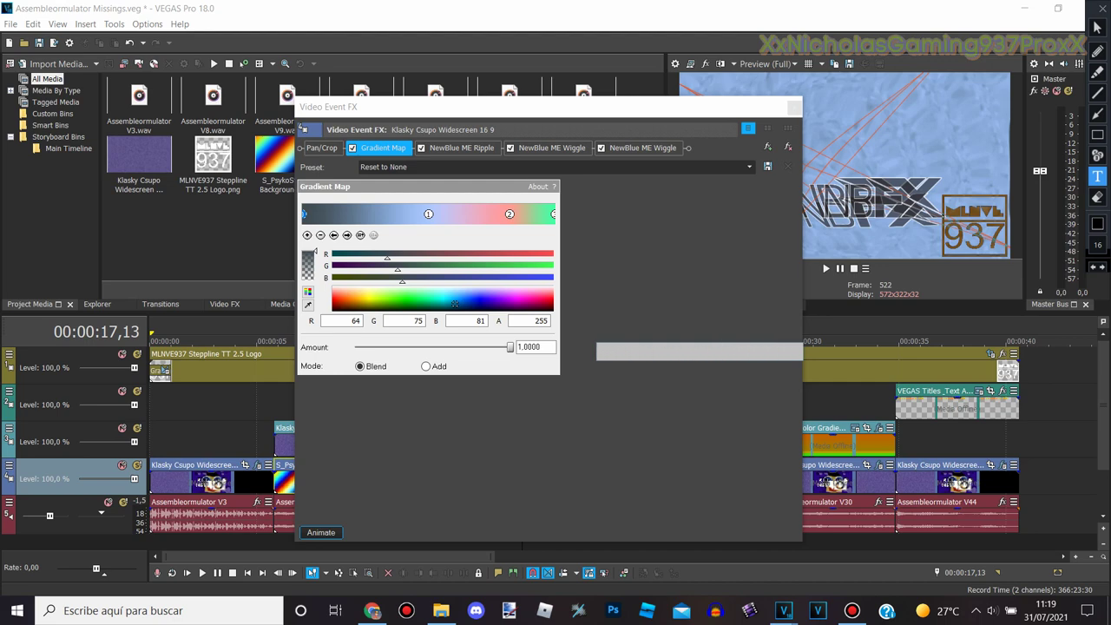
{"action": "left_click", "coordinate": [1097, 28]}
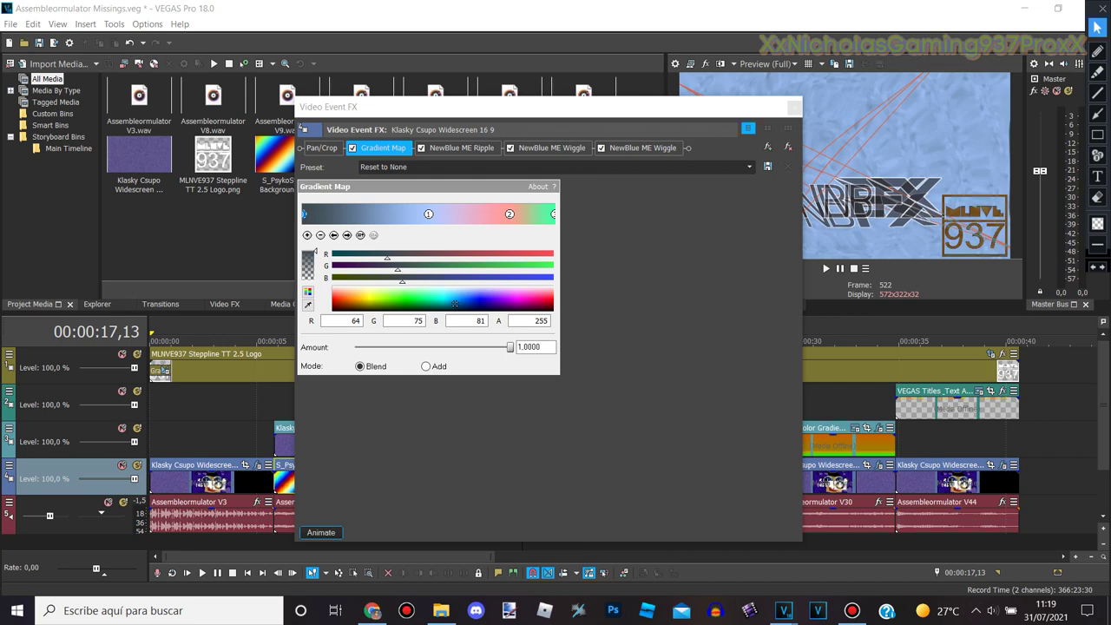
Step through the color points of the Gradient Map on the Klasky Csupo clip at 00:00:17,13
{"action": "left_click", "coordinate": [347, 236]}
{"action": "left_click", "coordinate": [347, 234]}
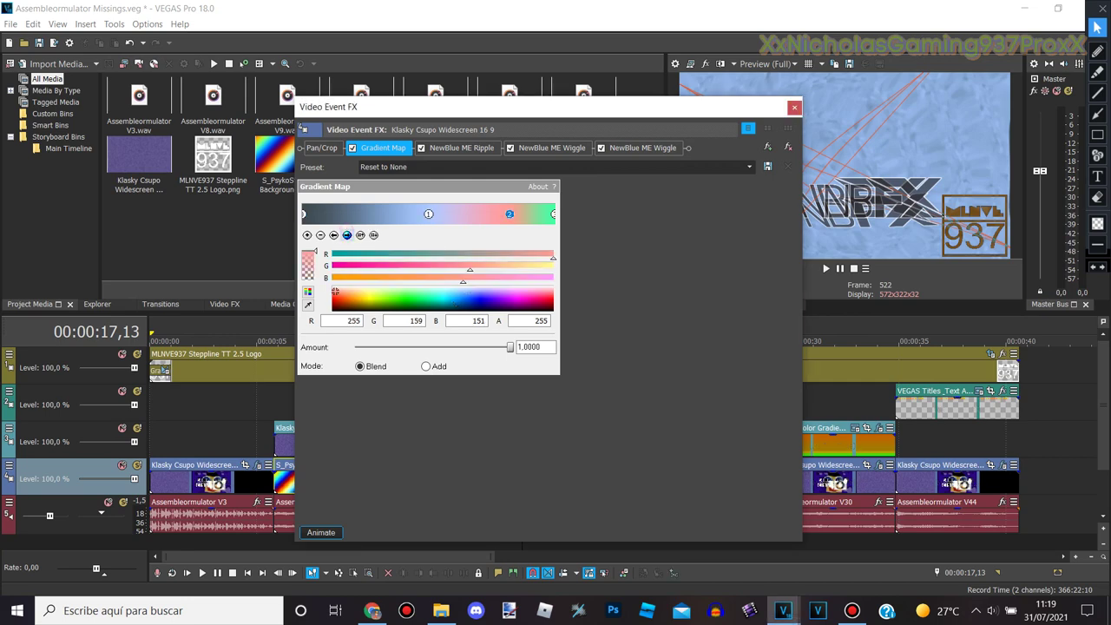
{"action": "left_click", "coordinate": [348, 234]}
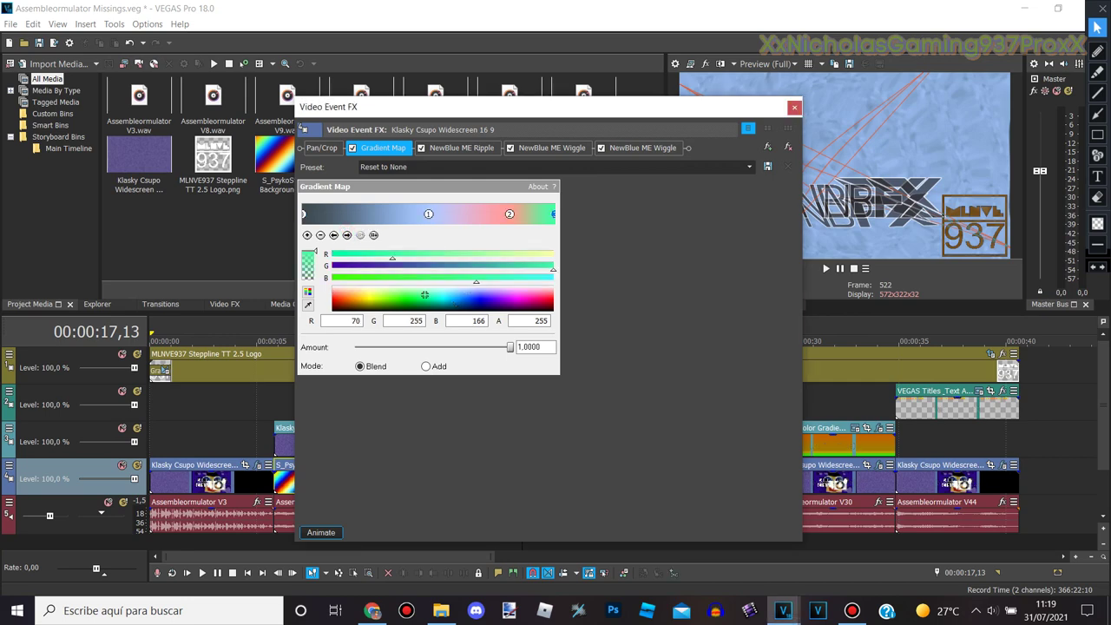
Check the NewBlue ME Ripple and both NewBlue ME Wiggle settings, dismissing the trial activation prompt, and close the effects window
{"action": "left_click", "coordinate": [461, 147]}
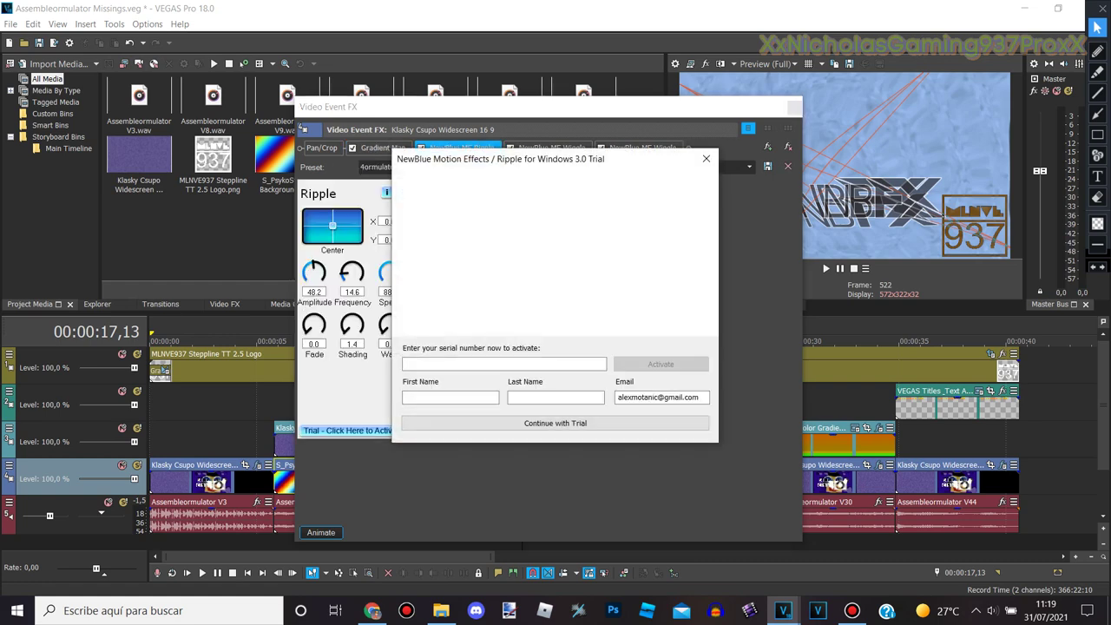
{"action": "left_click", "coordinate": [706, 158]}
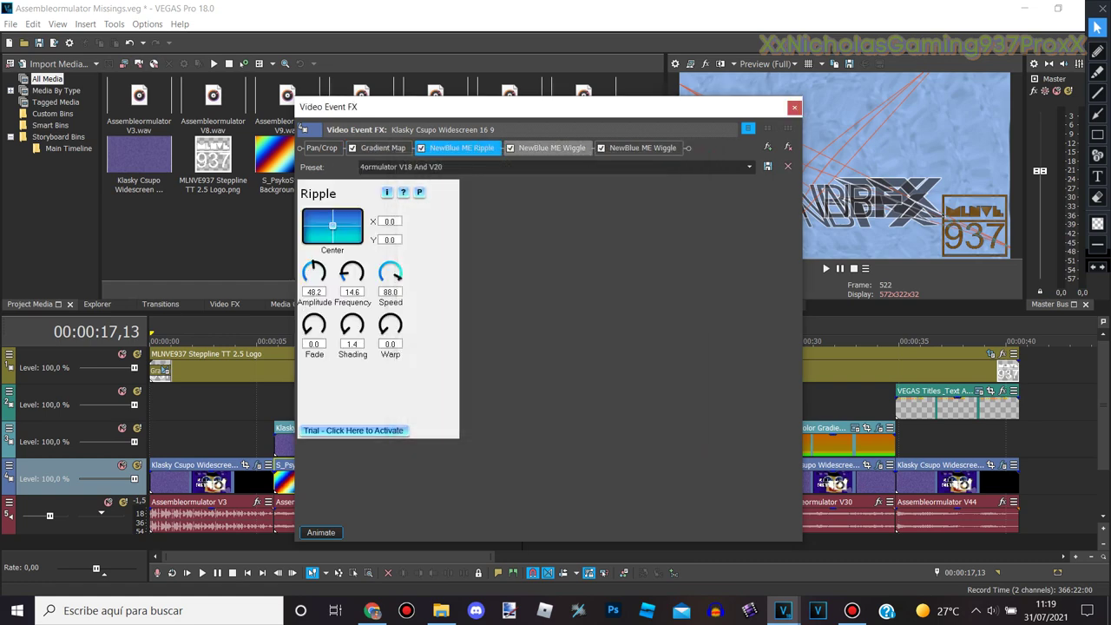
{"action": "left_click", "coordinate": [552, 147]}
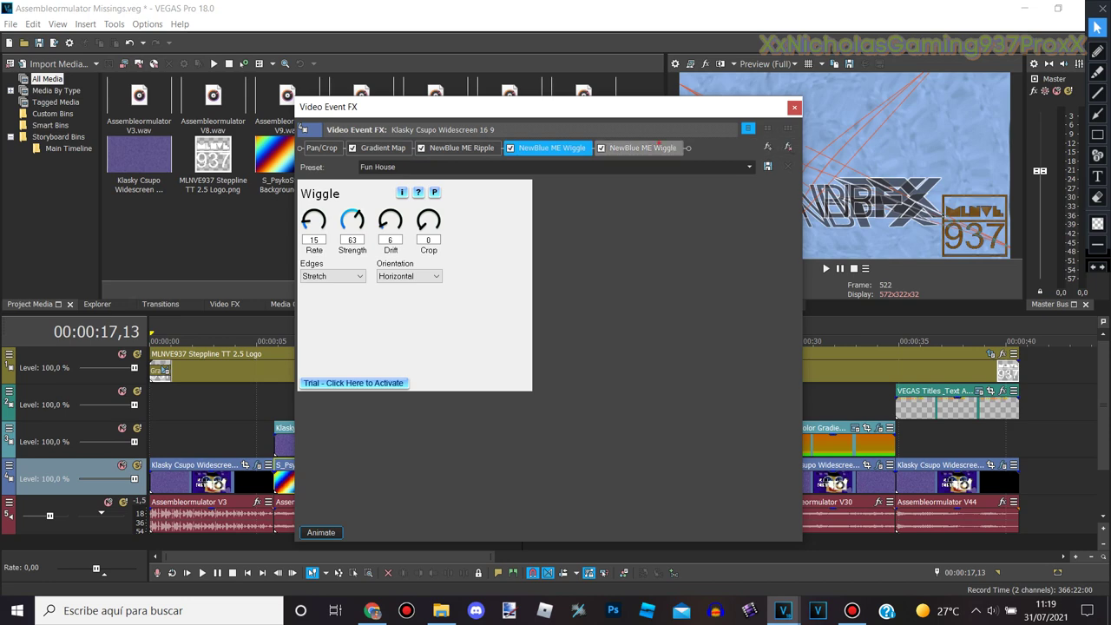
{"action": "left_click", "coordinate": [642, 148]}
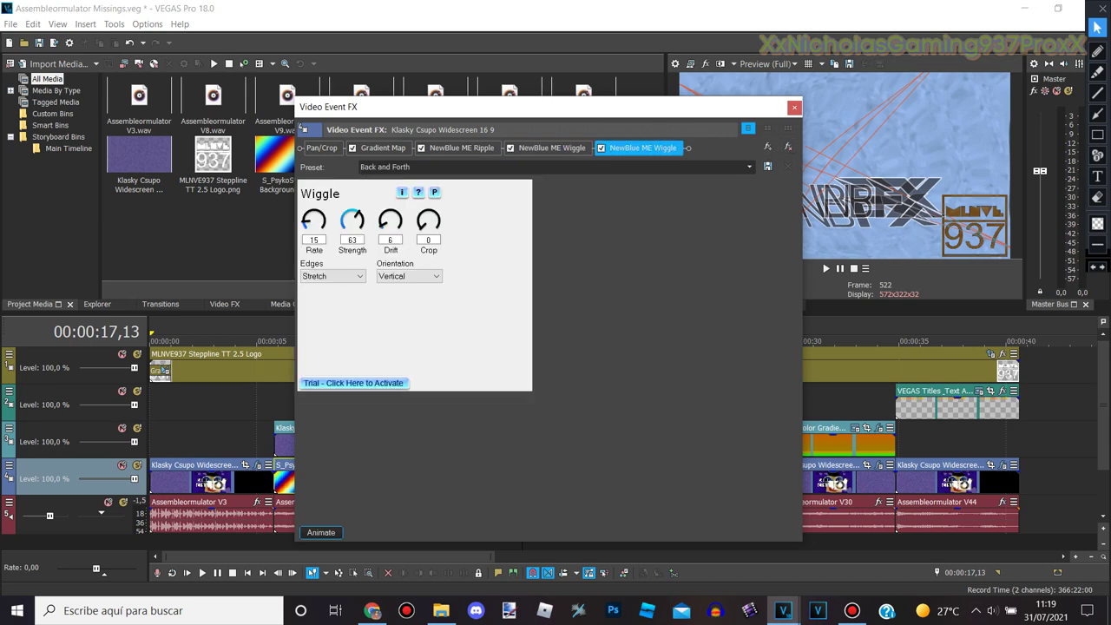
{"action": "left_click", "coordinate": [795, 106]}
Open the effects of the Klasky Csupo clip at 00:00:23,07 and check its Mirror settings
{"action": "left_click", "coordinate": [647, 482]}
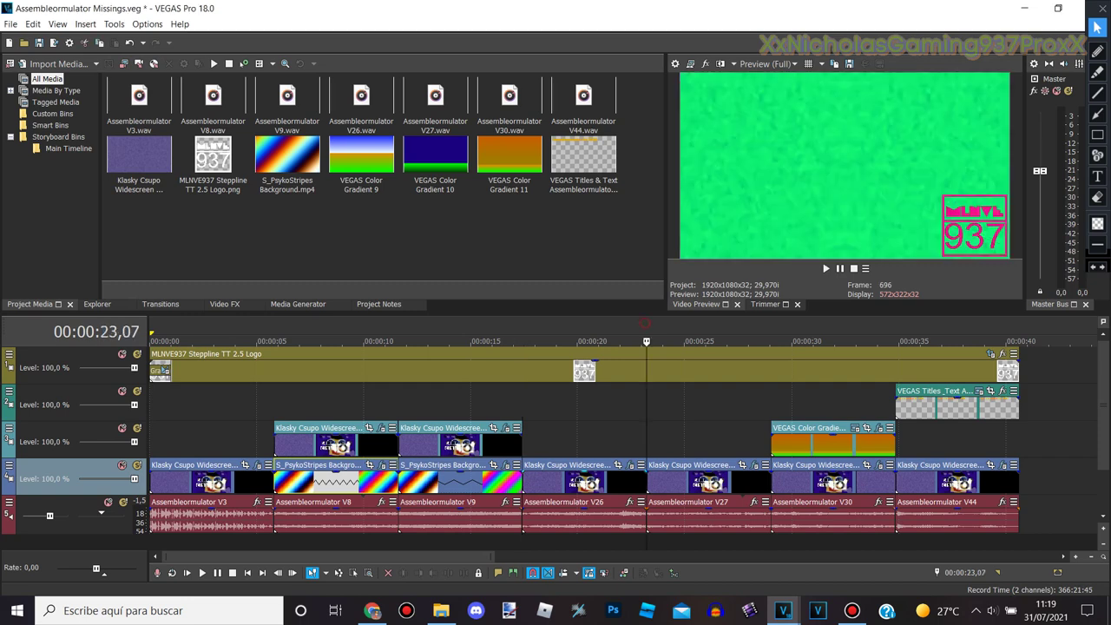
{"action": "left_click", "coordinate": [752, 465]}
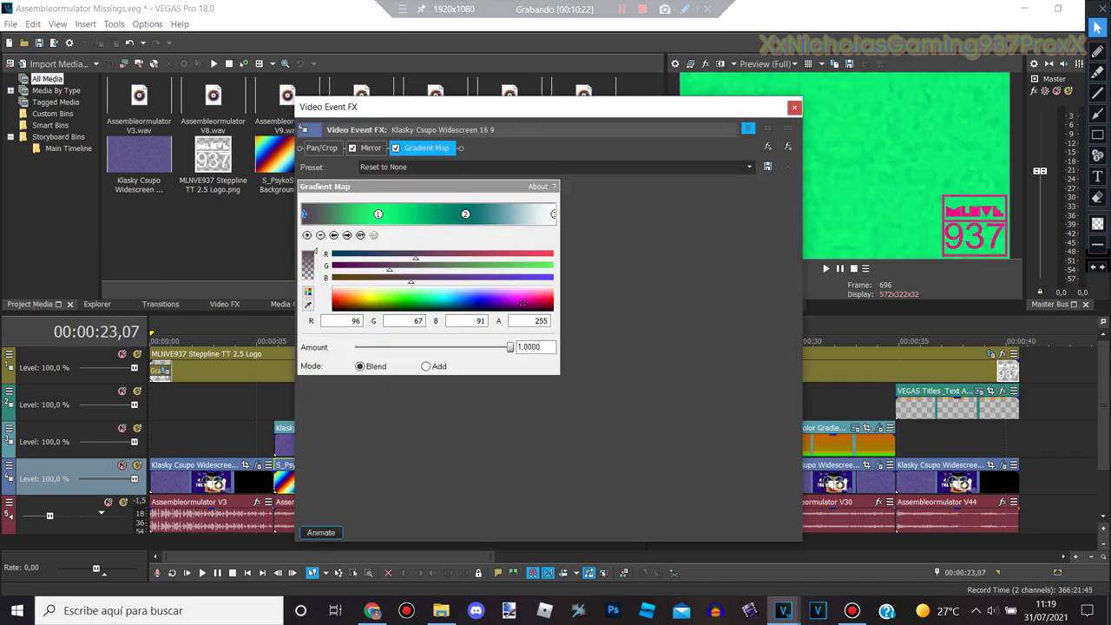
{"action": "left_click", "coordinate": [368, 150]}
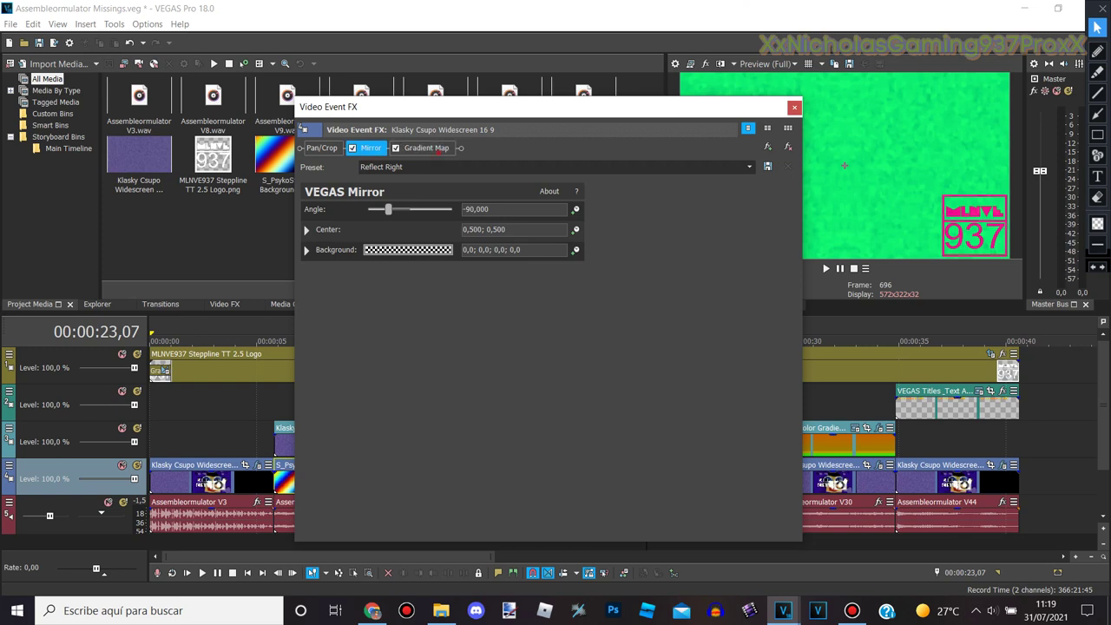
{"action": "left_click", "coordinate": [426, 148]}
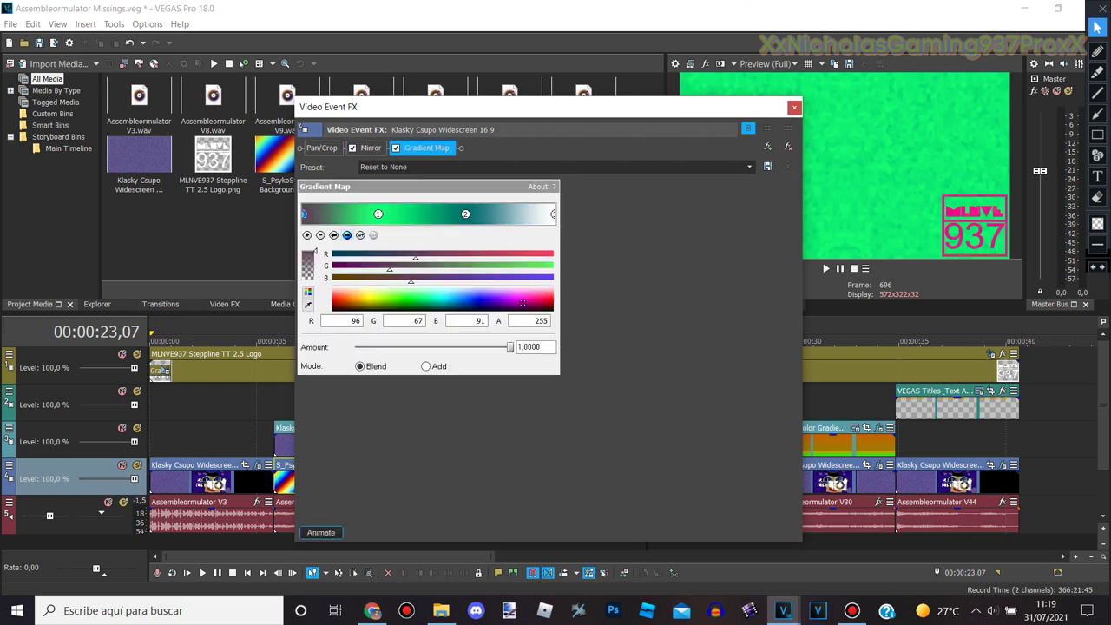
Step through all color points of the clip's Gradient Map and close its effects window
{"action": "left_click", "coordinate": [348, 234]}
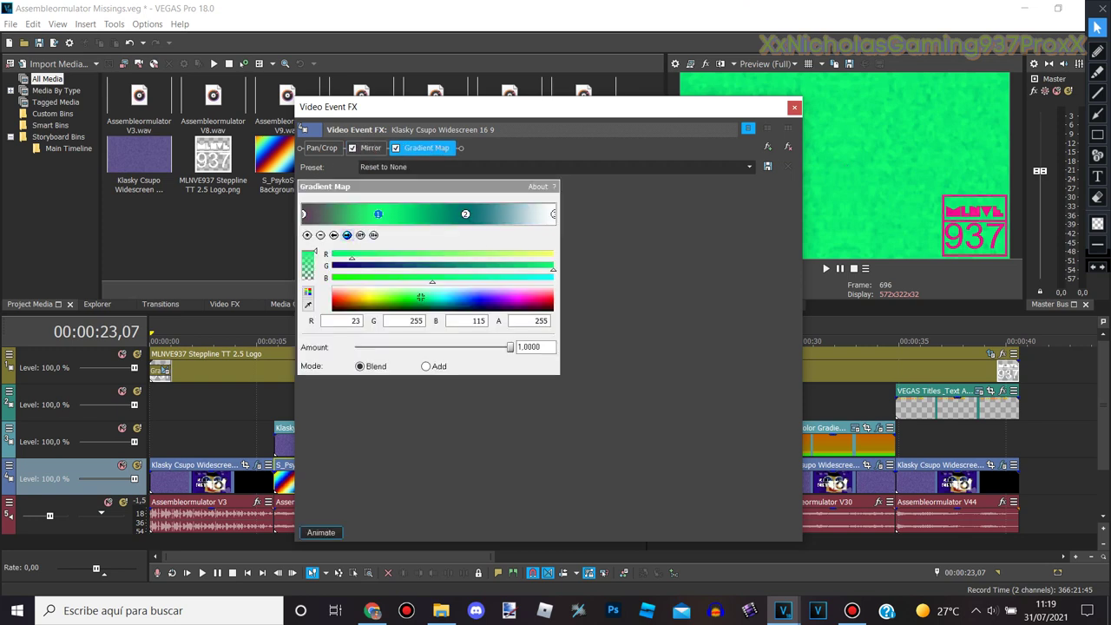
{"action": "left_click", "coordinate": [347, 236]}
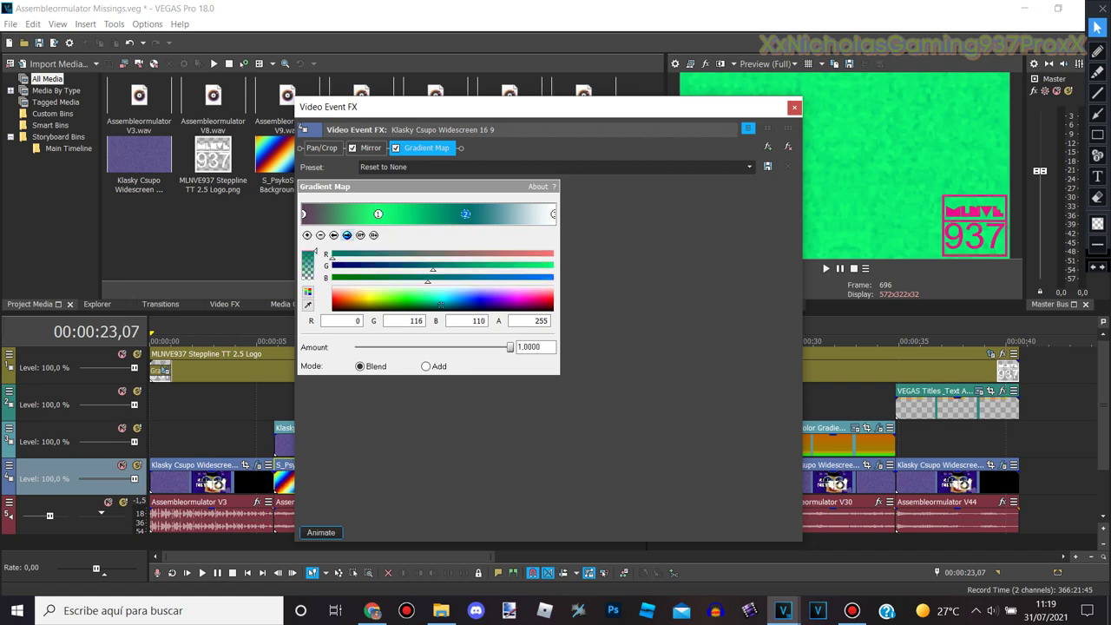
{"action": "left_click", "coordinate": [347, 234]}
{"action": "left_click", "coordinate": [794, 107]}
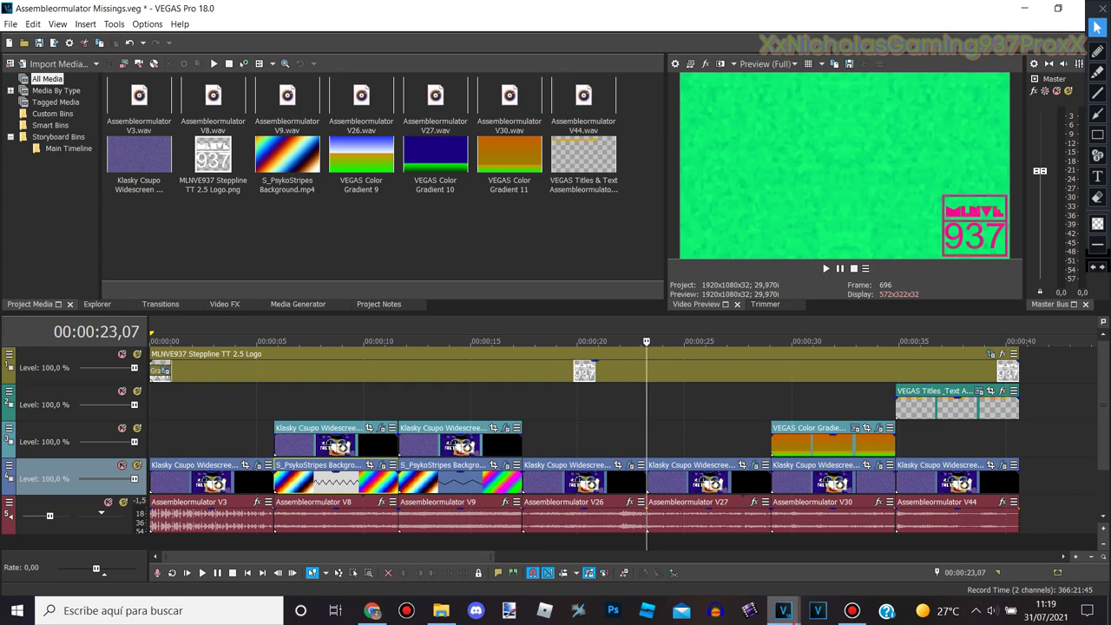
Switch back to the main Assembleormulator project and open the effects of the second-track clip at 00:02:36,23
{"action": "mouse_move", "coordinate": [783, 610]}
{"action": "left_click", "coordinate": [712, 543]}
{"action": "left_click", "coordinate": [711, 542]}
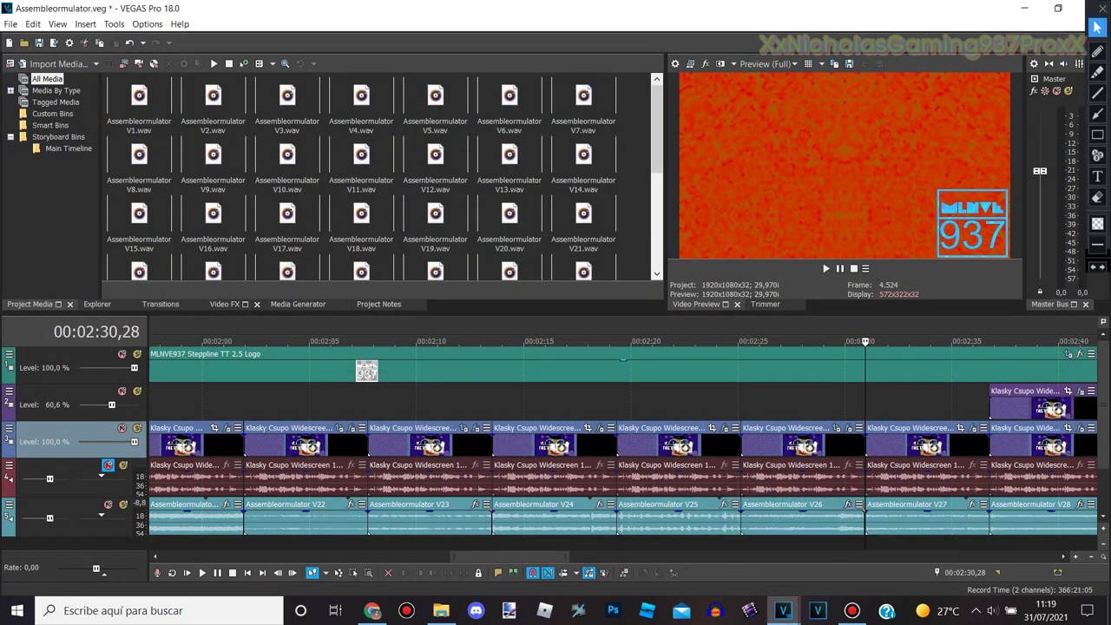
{"action": "key", "text": "ctrl+alt+Right"}
{"action": "key", "text": "Down"}
{"action": "scroll", "coordinate": [695, 408], "scroll_direction": "up", "scroll_amount": 2}
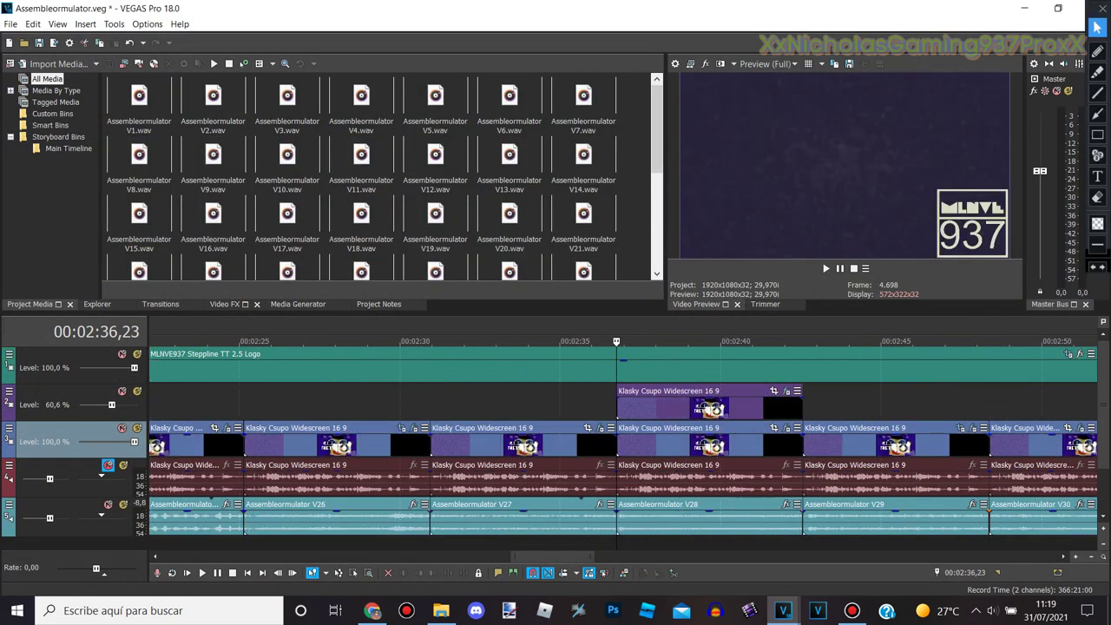
{"action": "left_click", "coordinate": [786, 391]}
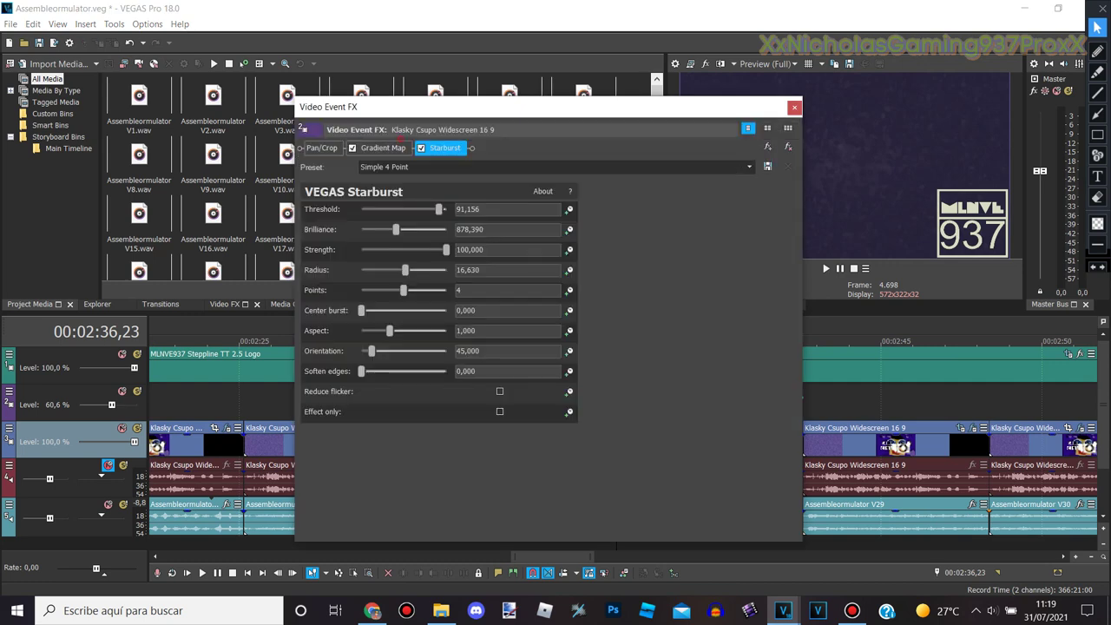
Remove the Gradient Map from the second-track clip, keeping Starburst, and close its effects window
{"action": "left_click", "coordinate": [392, 148]}
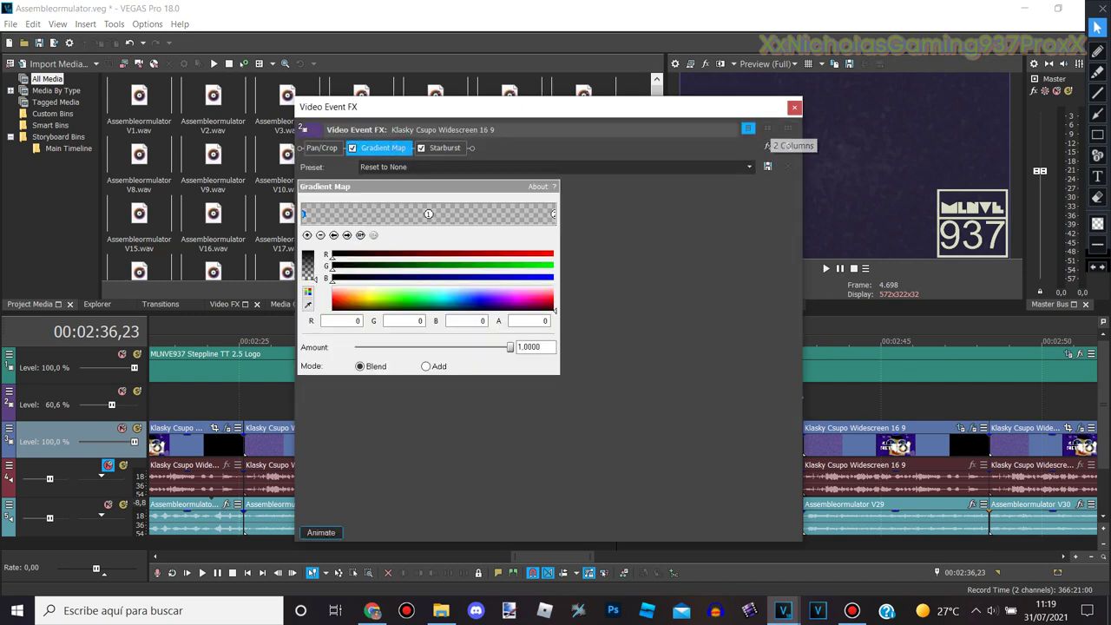
{"action": "left_click", "coordinate": [788, 147]}
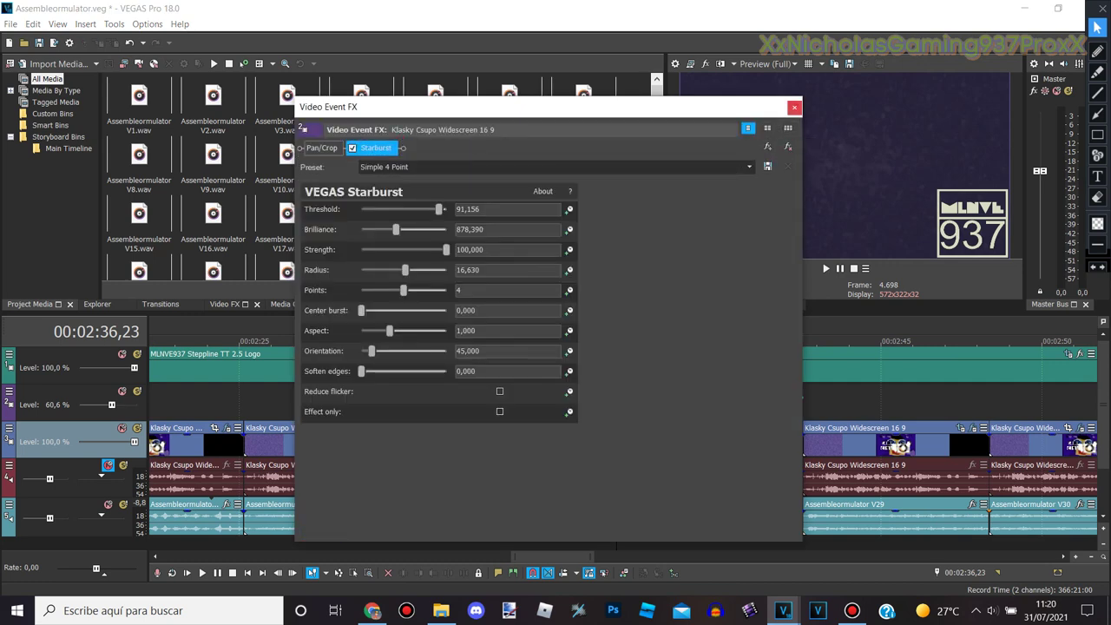
{"action": "left_click", "coordinate": [795, 108]}
Check the Swirl, Radial Blur and second Swirl settings with their keyframes on the third-track clip at 00:02:36,23, and close its effects window
{"action": "left_click", "coordinate": [785, 428]}
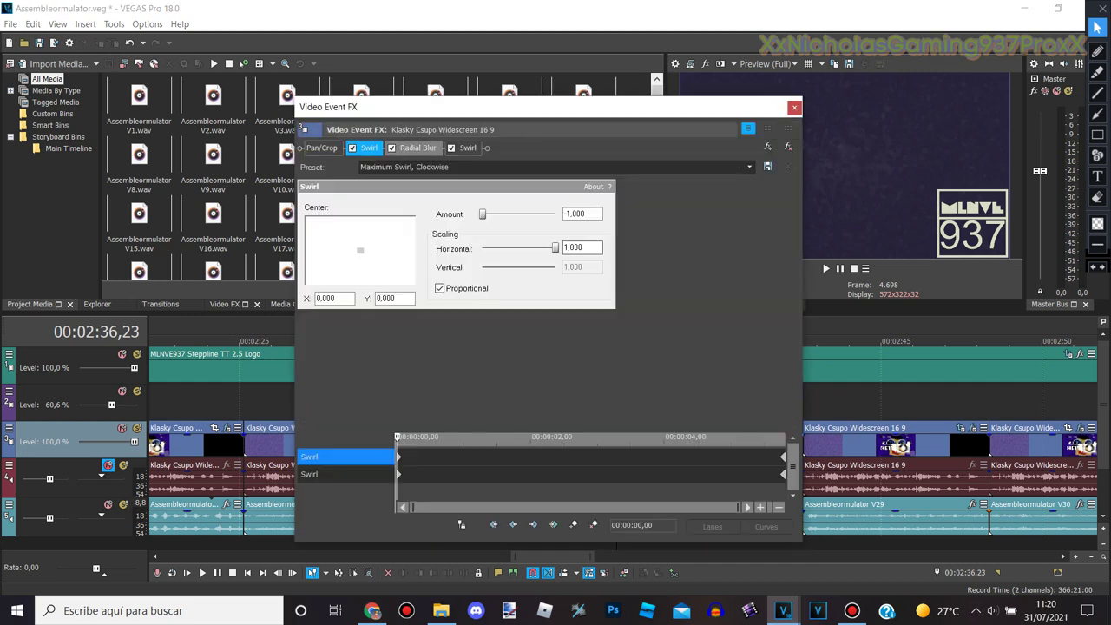
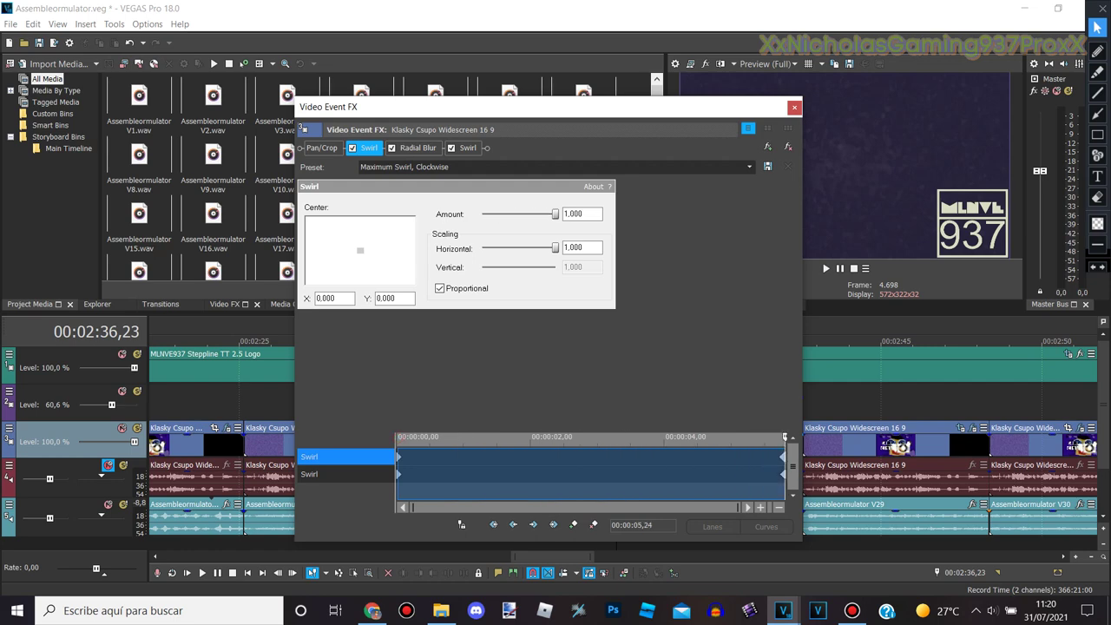
{"action": "left_click", "coordinate": [418, 149]}
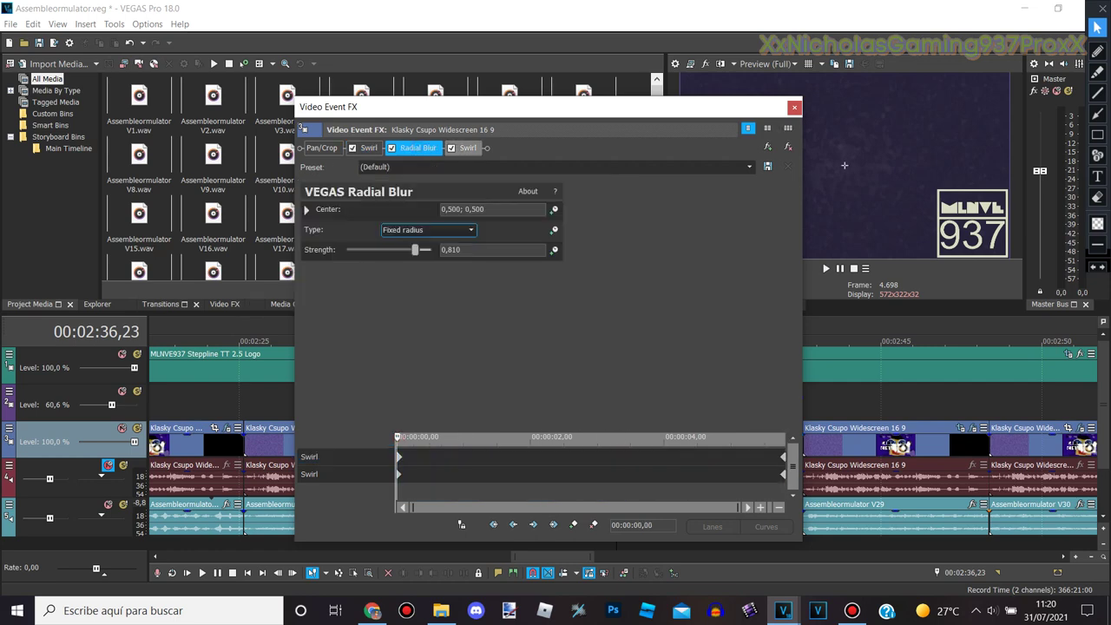
{"action": "left_click", "coordinate": [466, 147]}
{"action": "left_click", "coordinate": [783, 474]}
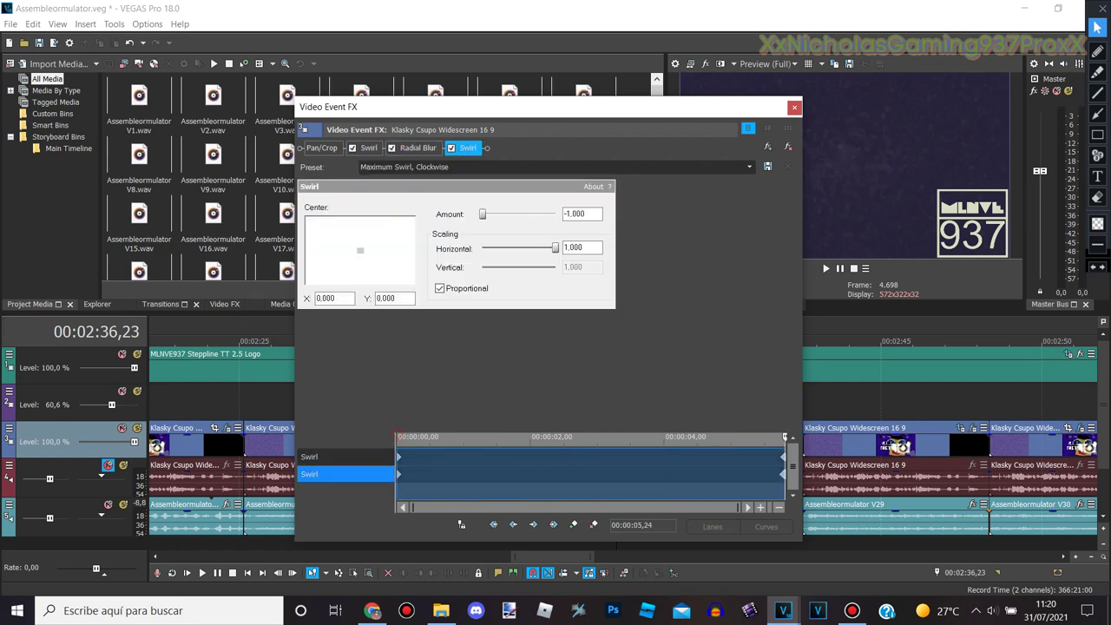
{"action": "left_click", "coordinate": [794, 108]}
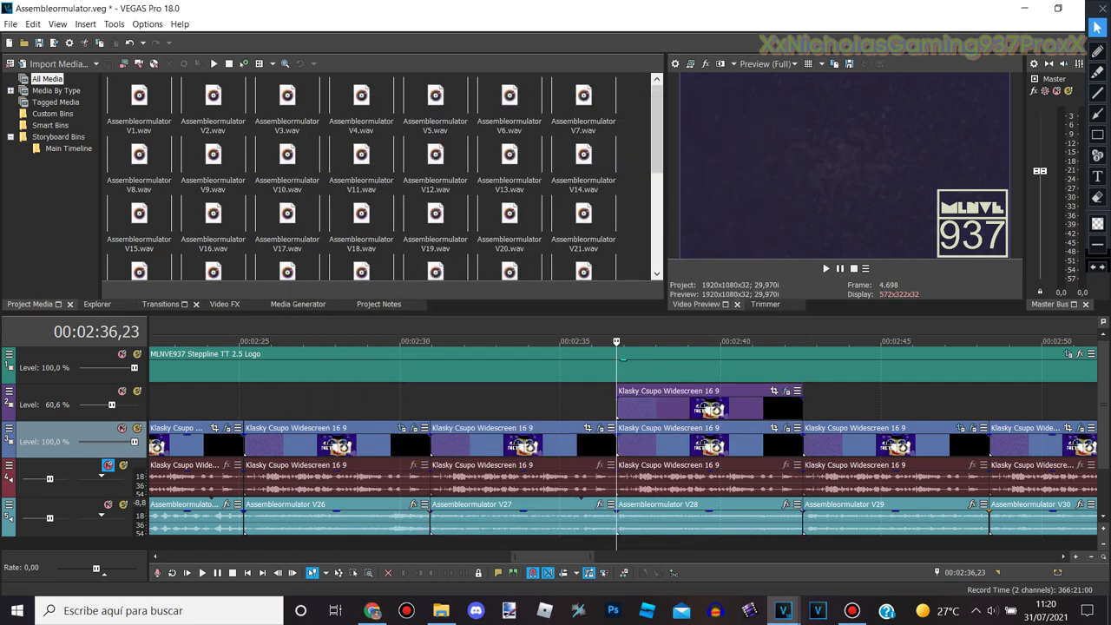
Open the effects of the clip at 00:02:42,17 and check its TV Simulator and Wave settings
{"action": "left_click", "coordinate": [804, 342]}
{"action": "left_click", "coordinate": [972, 428]}
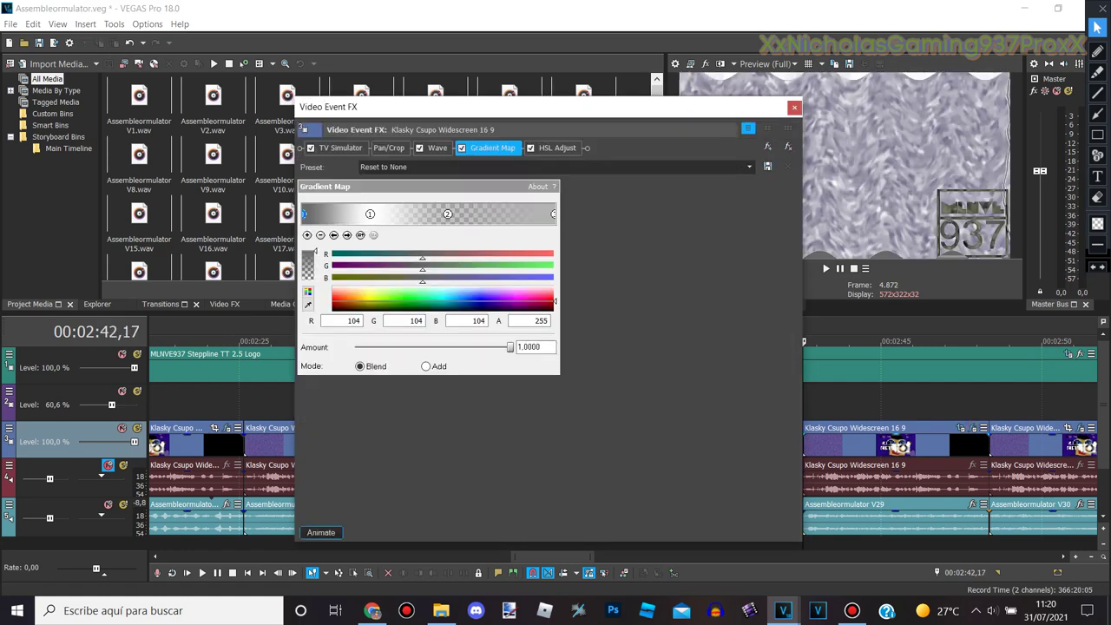
{"action": "left_click", "coordinate": [389, 149]}
{"action": "left_click", "coordinate": [340, 149]}
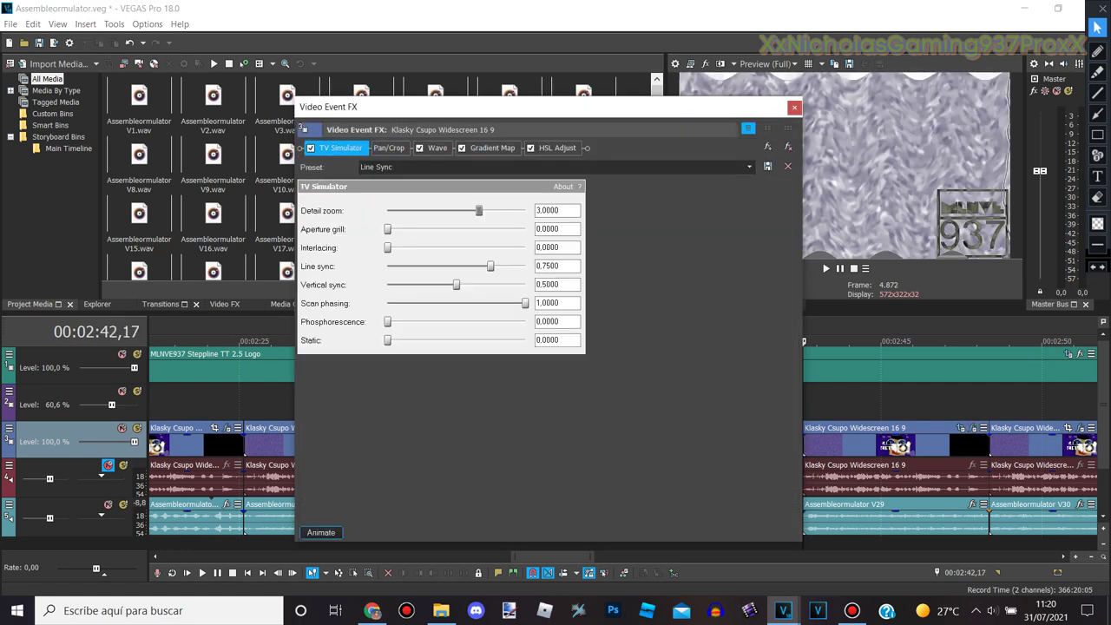
{"action": "left_click", "coordinate": [437, 148]}
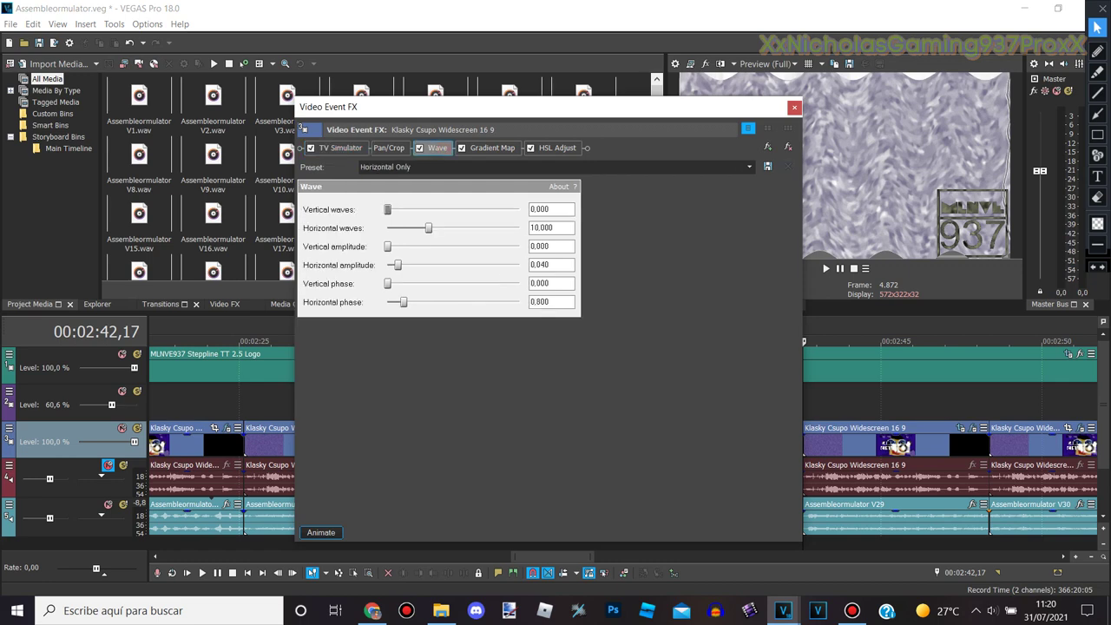
Step through every color point of the Gradient Map on the clip at 00:02:42,17
{"action": "left_click", "coordinate": [492, 148]}
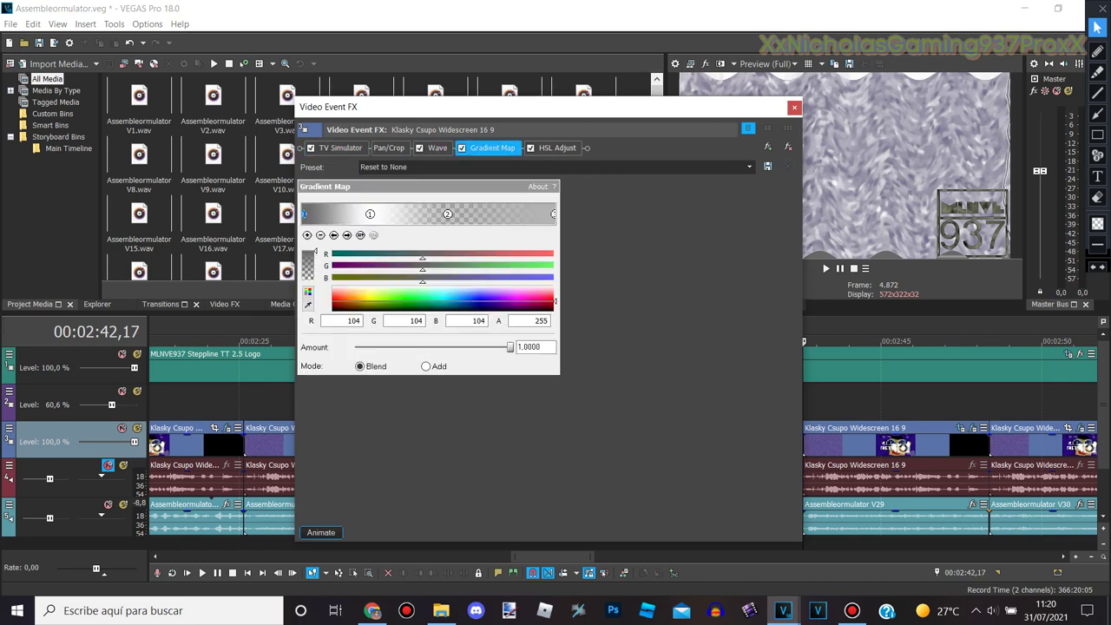
{"action": "left_click", "coordinate": [347, 235]}
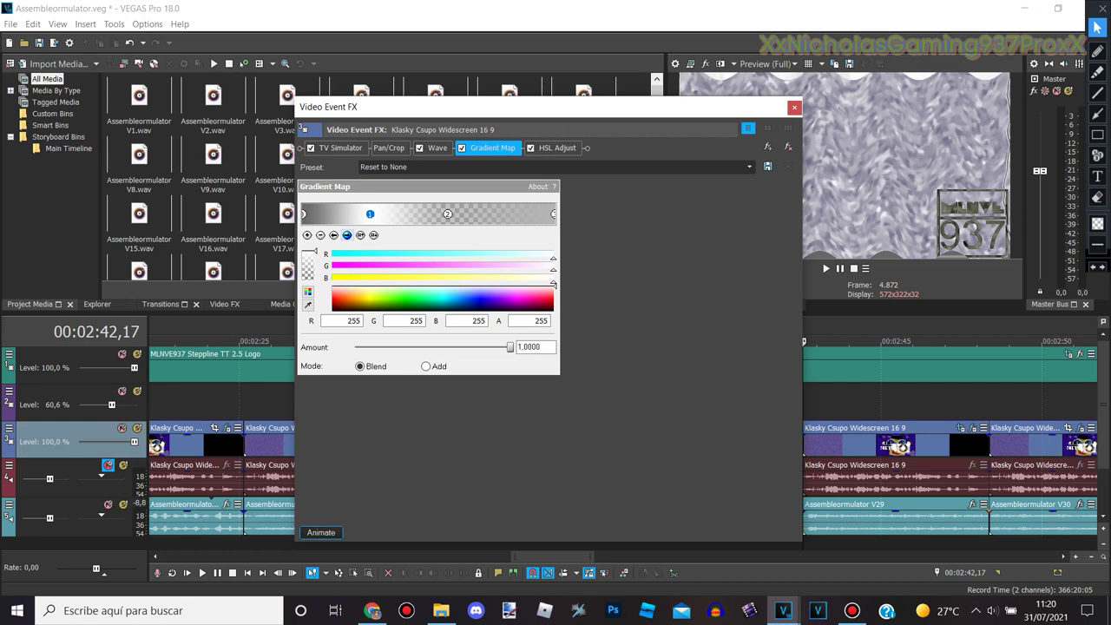
{"action": "left_click", "coordinate": [346, 234]}
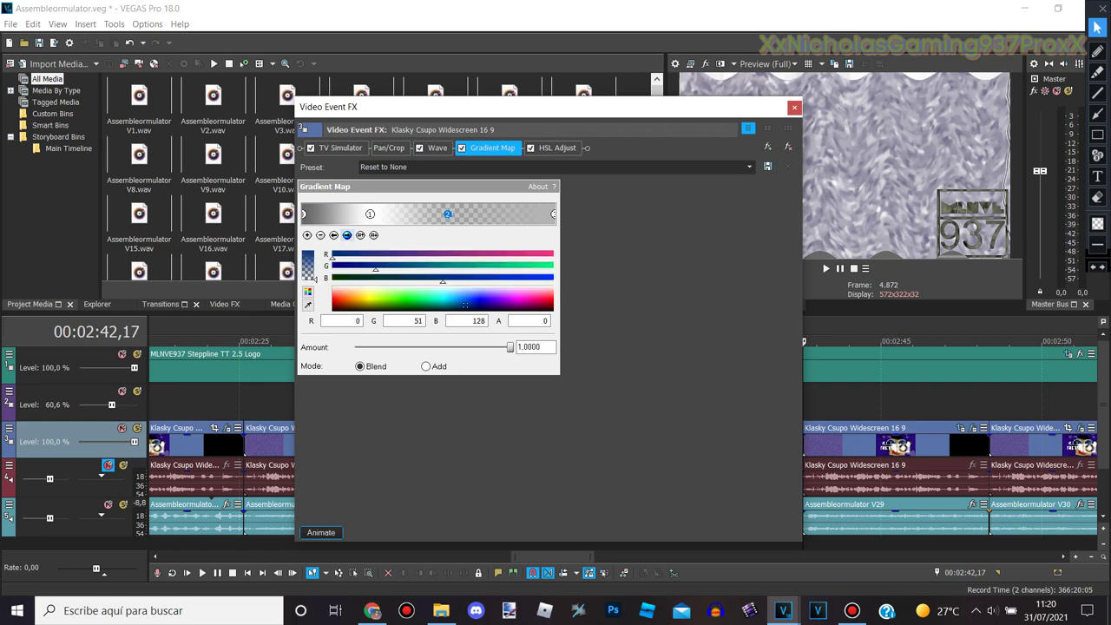
{"action": "left_click", "coordinate": [347, 234]}
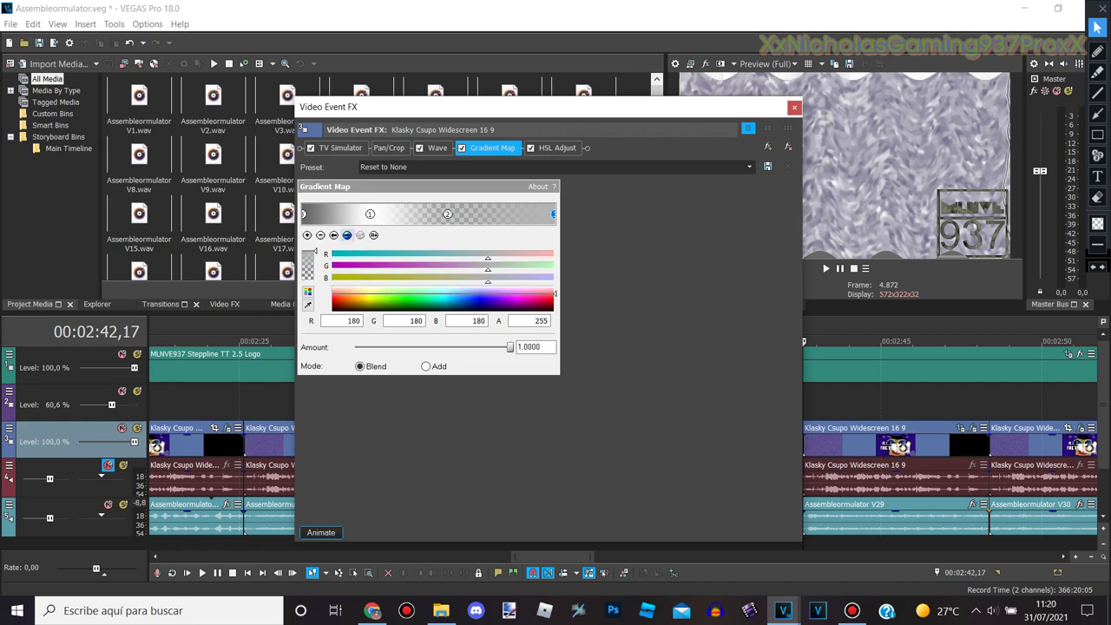
Remove the HSL Adjust effect from the clip at 00:02:42,17 and close its effects window
{"action": "left_click", "coordinate": [555, 148]}
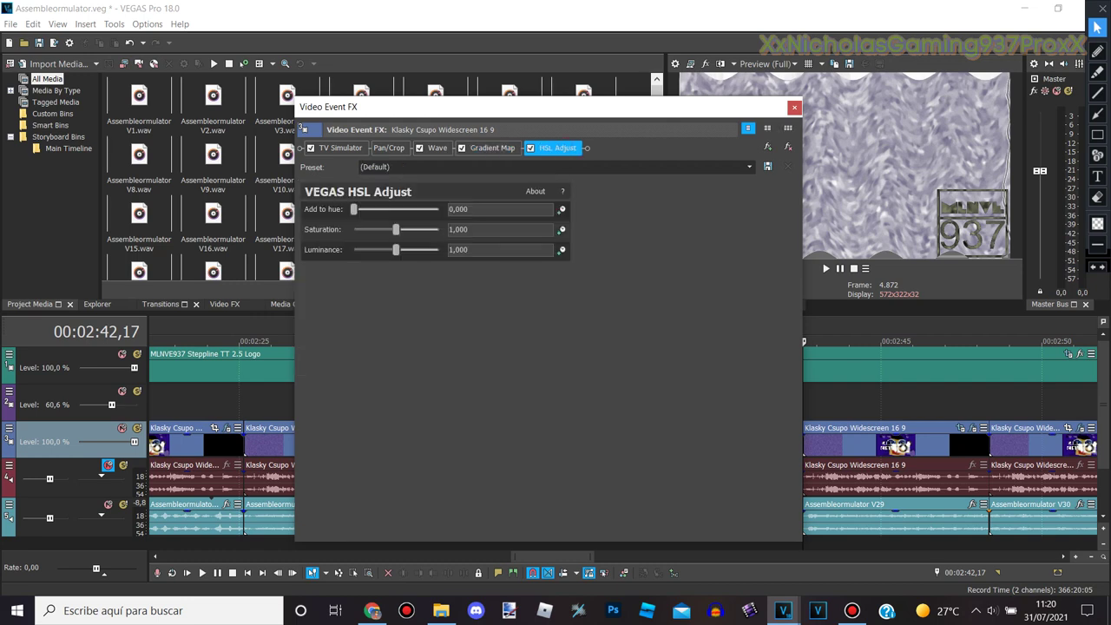
{"action": "left_click", "coordinate": [749, 166]}
{"action": "left_click", "coordinate": [749, 167]}
{"action": "left_click", "coordinate": [788, 148]}
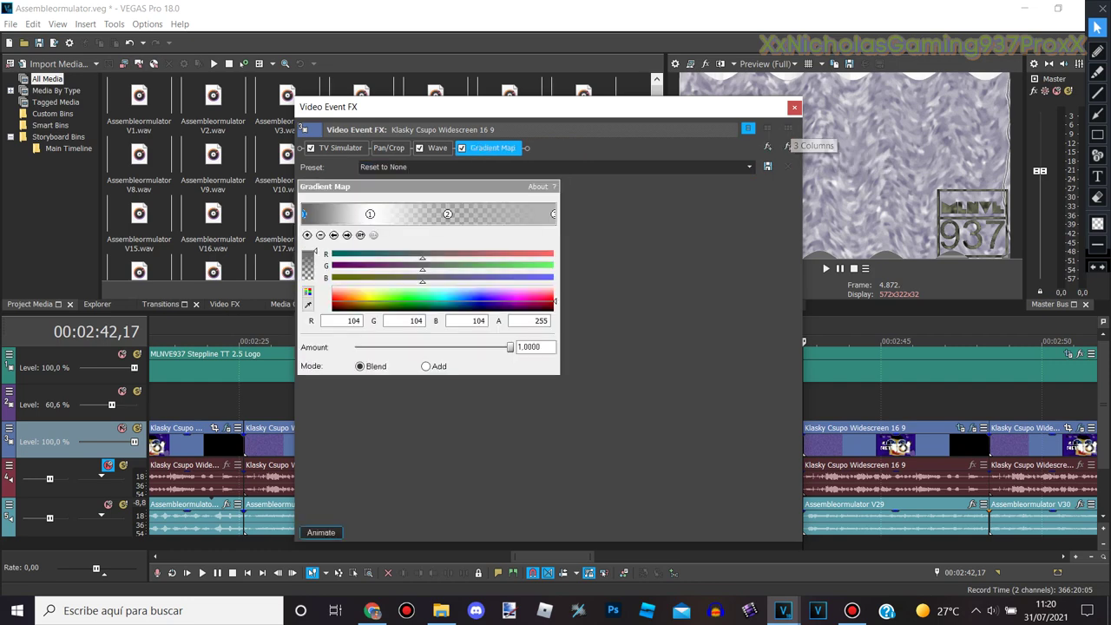
{"action": "left_click", "coordinate": [794, 106]}
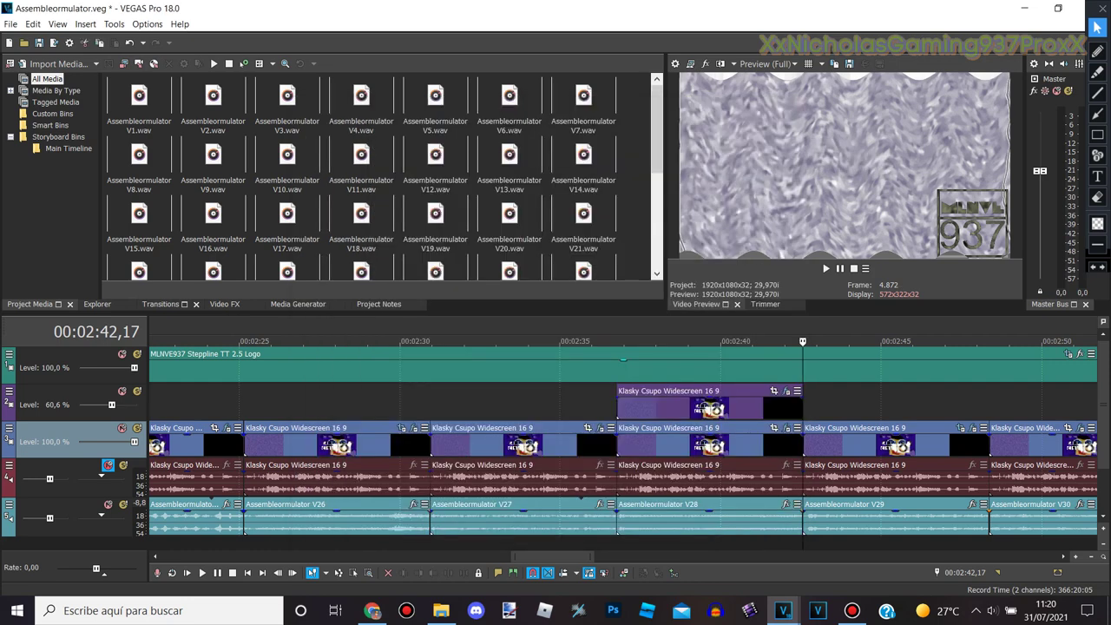
Open the effects of the clip at 00:02:48,11 and step through every color point of its Gradient Map
{"action": "key", "text": "Right"}
{"action": "key", "text": "Up"}
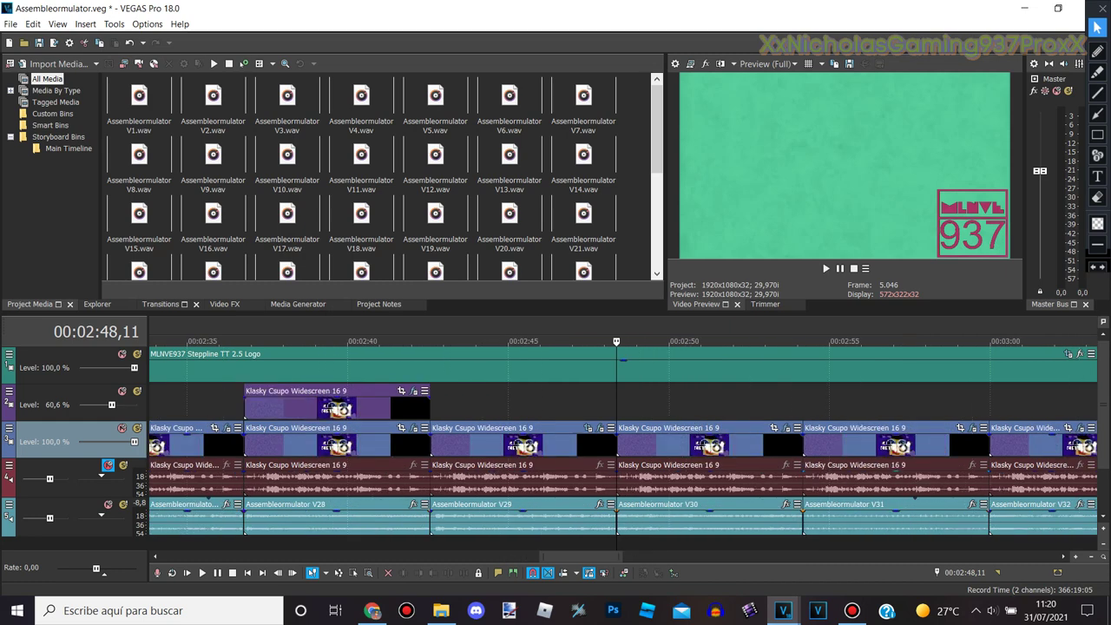
{"action": "left_click", "coordinate": [787, 428]}
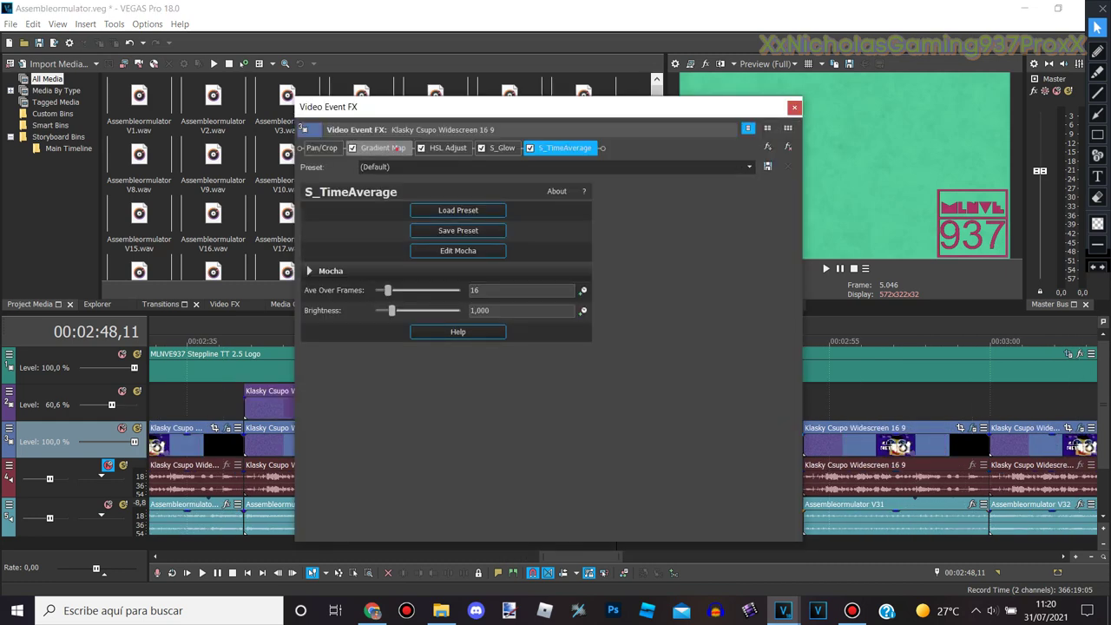
{"action": "left_click", "coordinate": [382, 148]}
{"action": "left_click", "coordinate": [335, 234]}
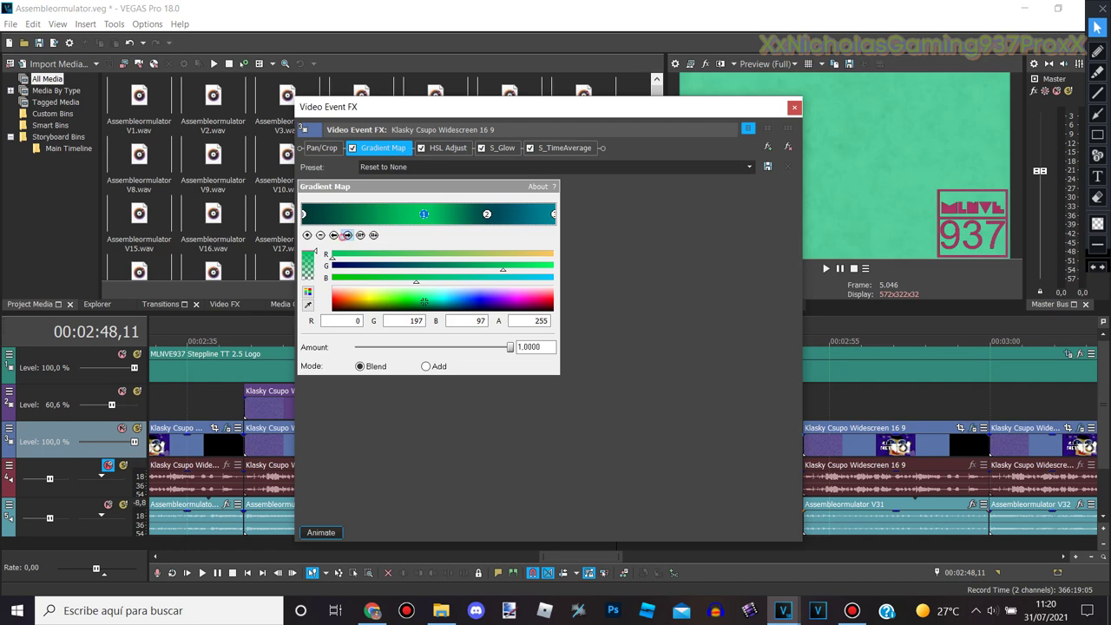
{"action": "left_click", "coordinate": [348, 234]}
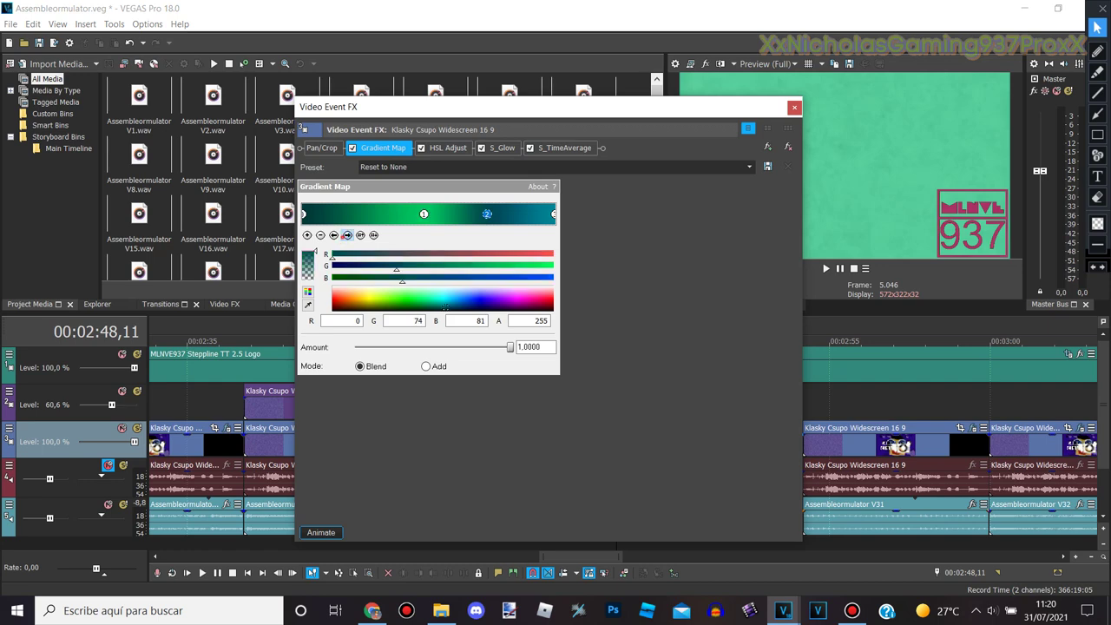
{"action": "left_click", "coordinate": [348, 235]}
Check the HSL Adjust, S_Glow and S_TimeAverage settings on the clip at 00:02:48,11 and close its effects window
{"action": "left_click", "coordinate": [448, 147]}
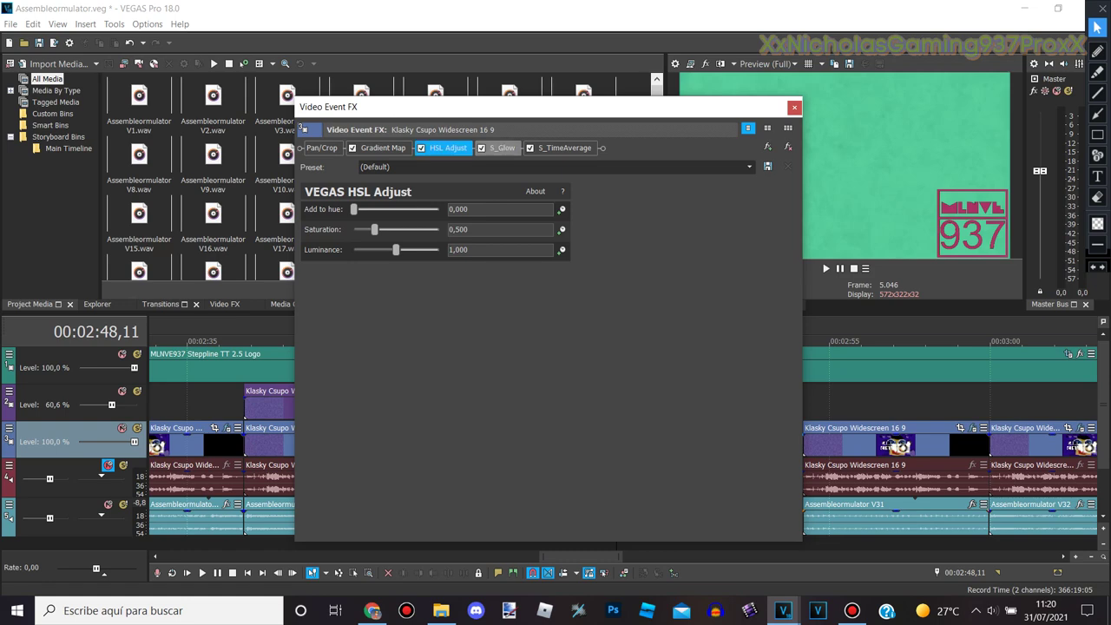
{"action": "left_click", "coordinate": [502, 147]}
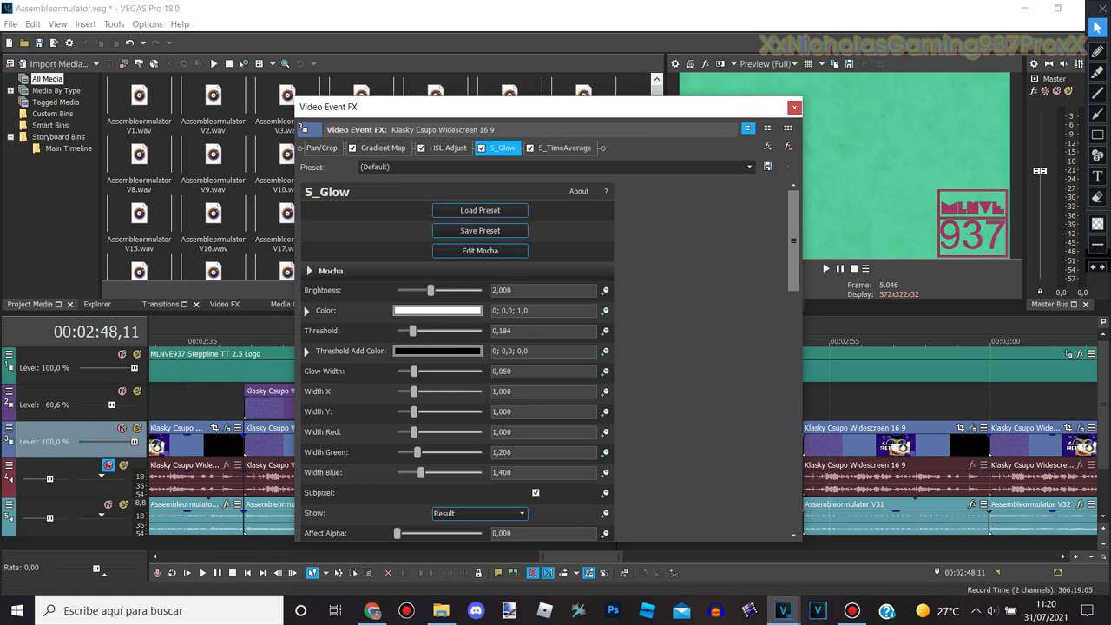
{"action": "left_click", "coordinate": [564, 147]}
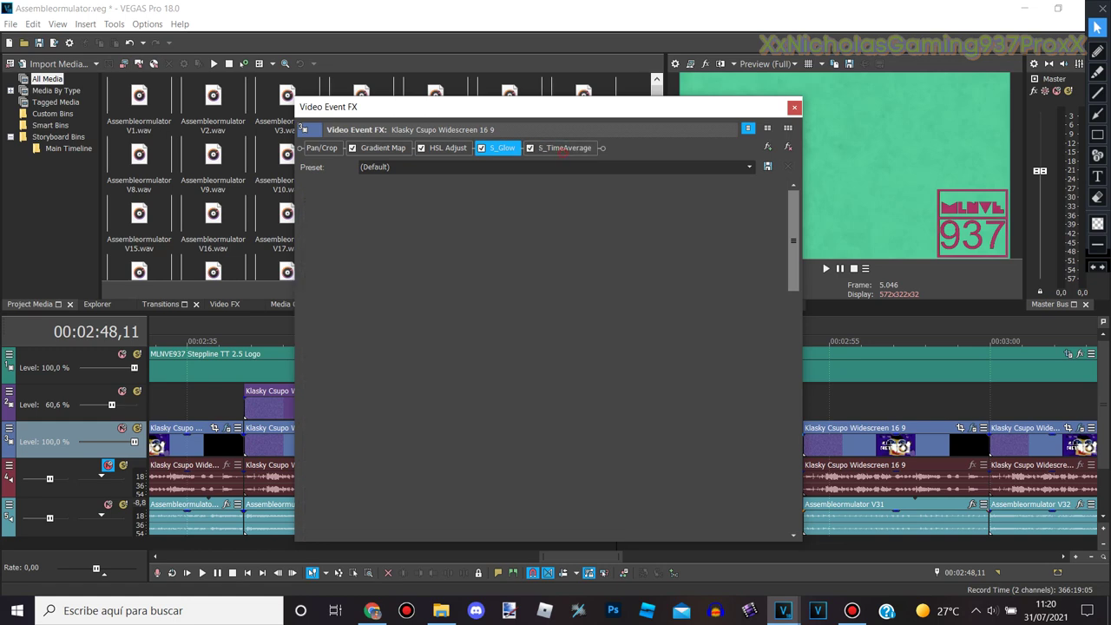
{"action": "left_click", "coordinate": [795, 108]}
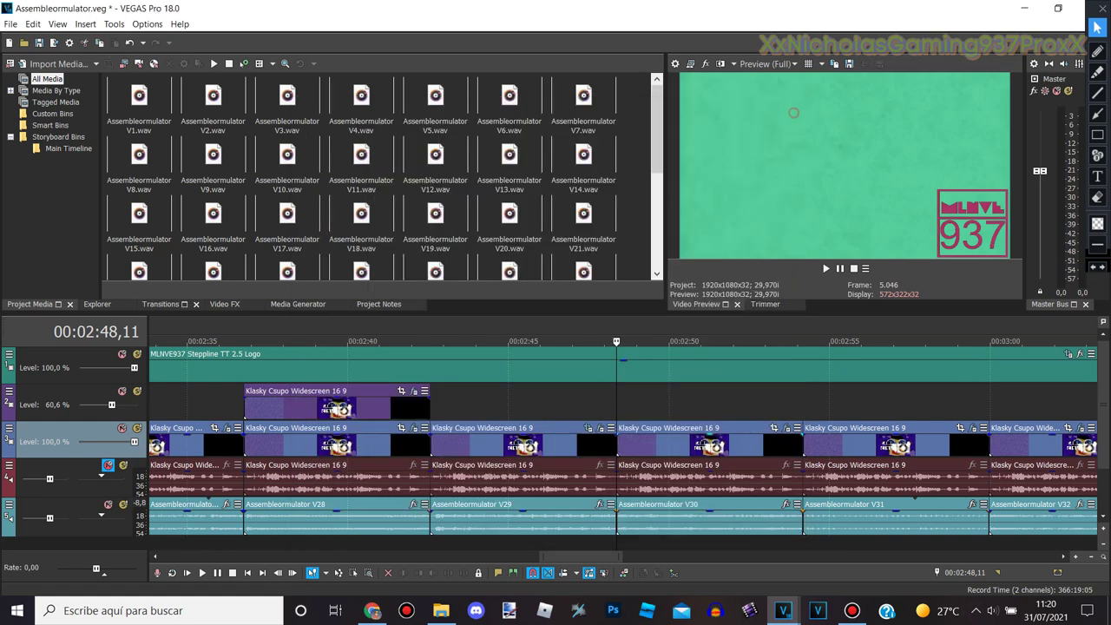
Open the effects of the clip at 00:02:54,05 and check its Light Rays settings
{"action": "left_click", "coordinate": [803, 404]}
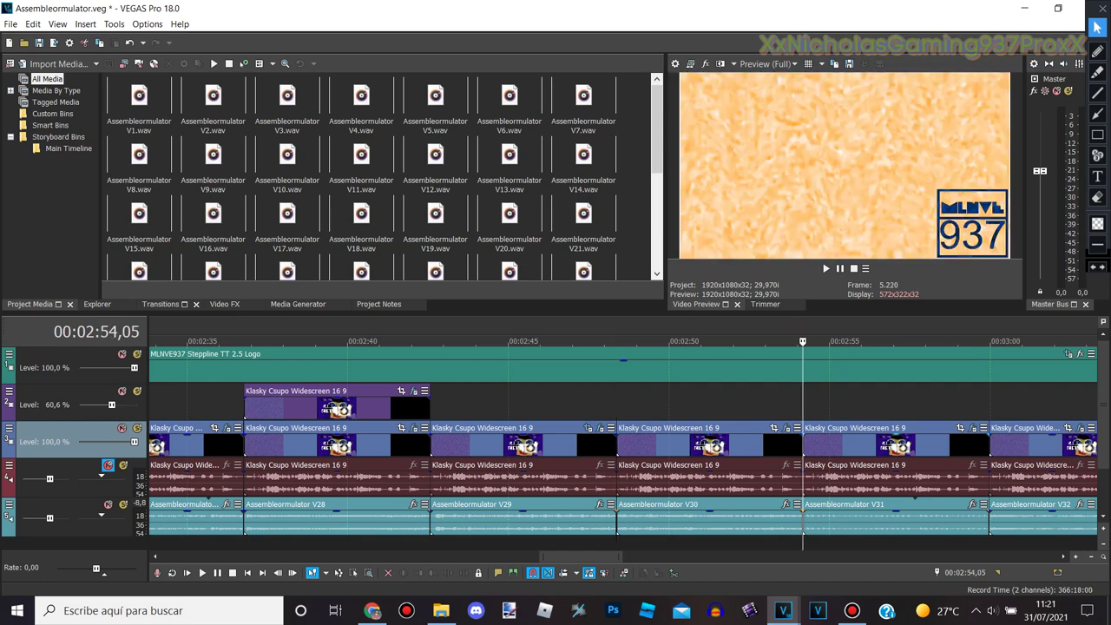
{"action": "left_click", "coordinate": [972, 428]}
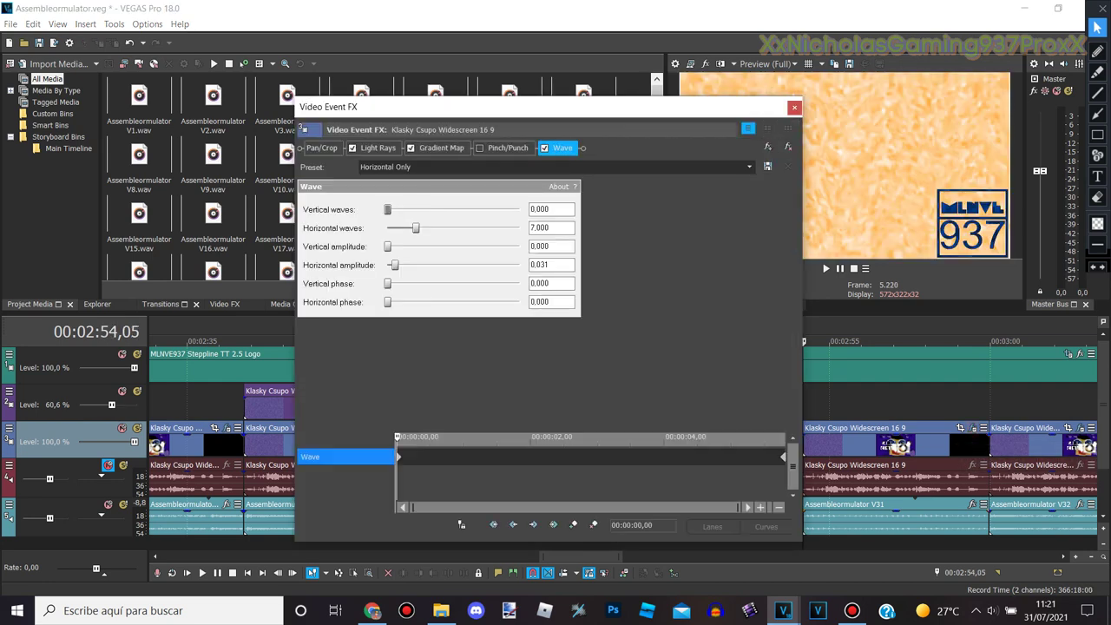
{"action": "left_click", "coordinate": [378, 148]}
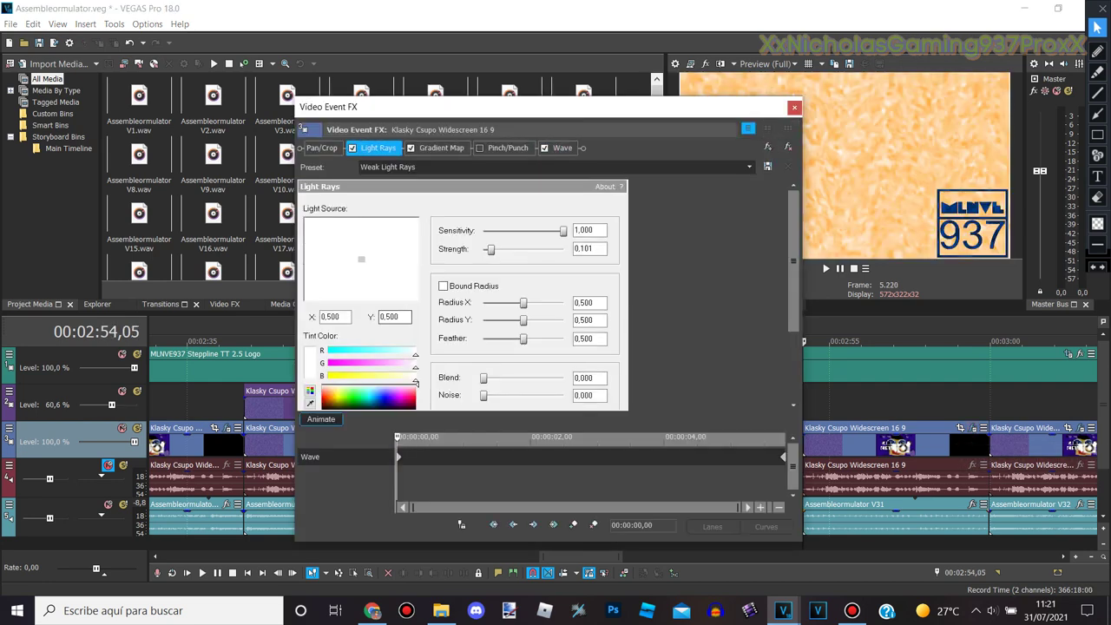
Step through every color point of the Gradient Map on the clip at 00:02:54,05
{"action": "left_click", "coordinate": [441, 148]}
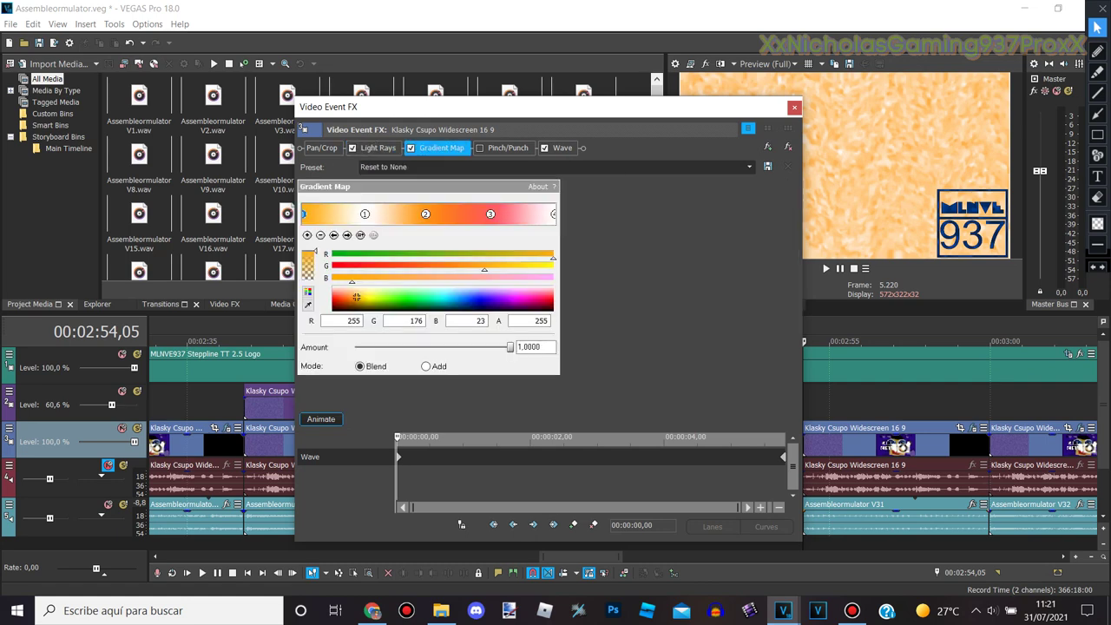
{"action": "left_click", "coordinate": [347, 234]}
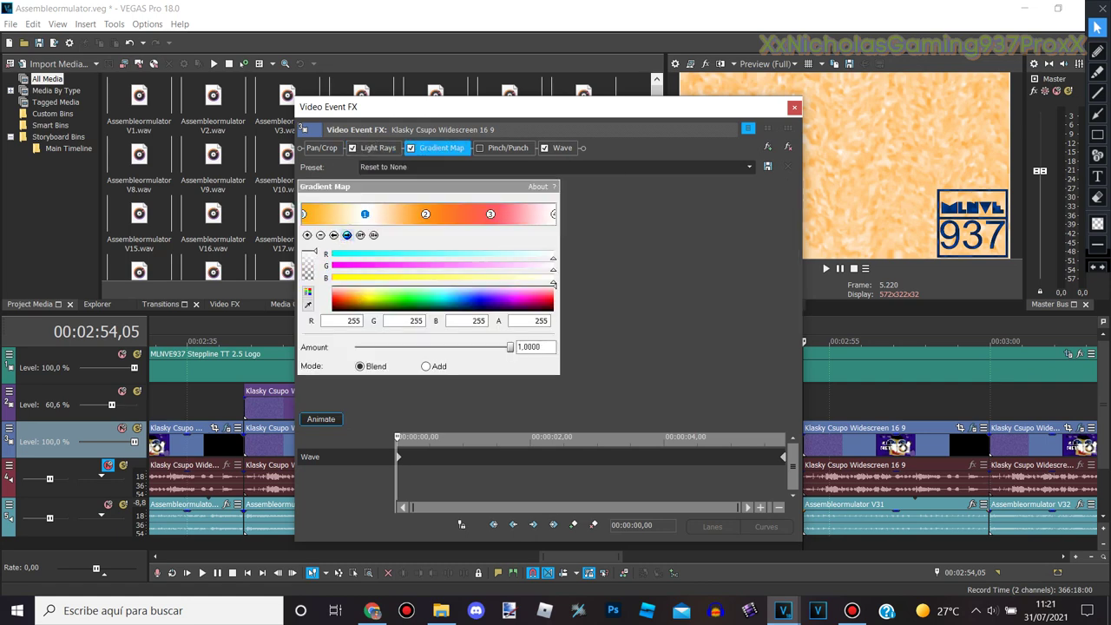
{"action": "left_click", "coordinate": [347, 234]}
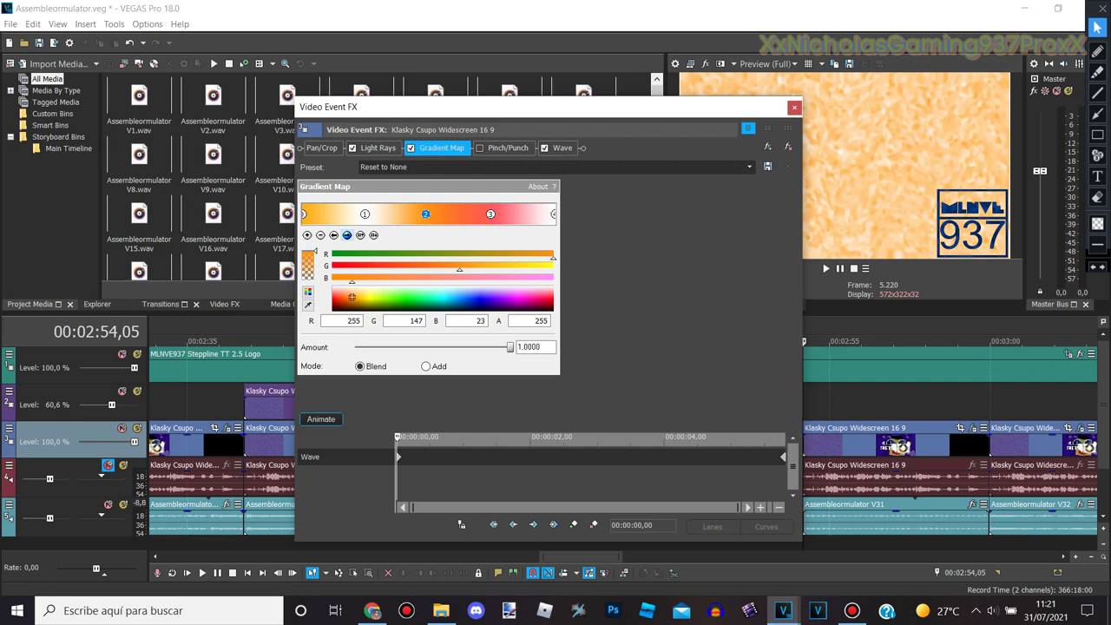
{"action": "left_click", "coordinate": [348, 234]}
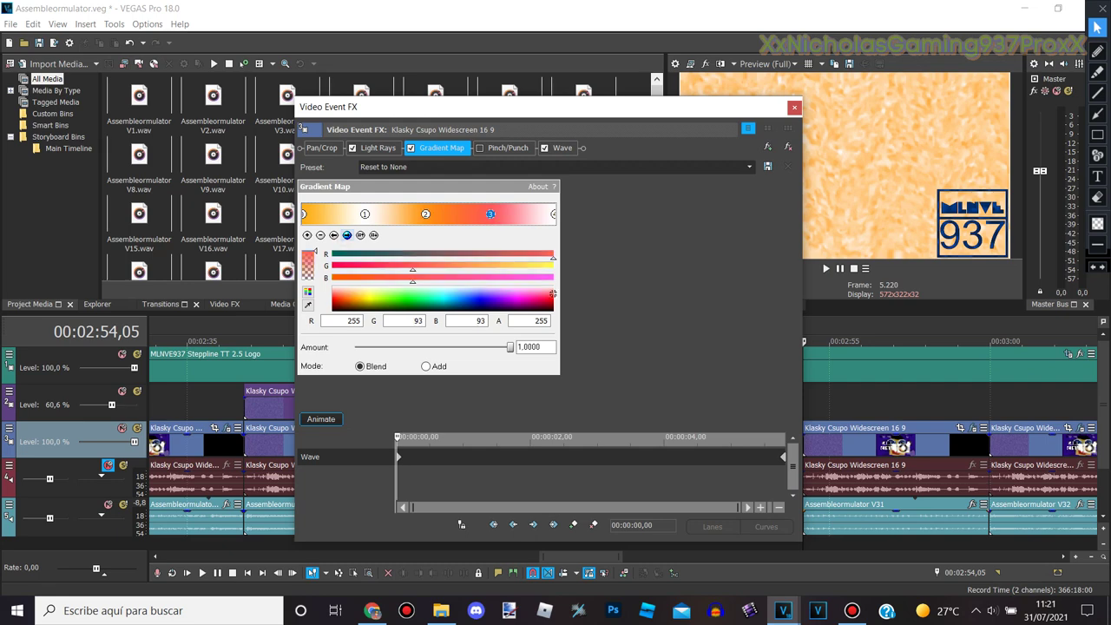
{"action": "left_click", "coordinate": [348, 235]}
Remove the Pinch/Punch effect from the clip at 00:02:54,05, then check the Wave keyframes and close its effects window
{"action": "left_click", "coordinate": [508, 148]}
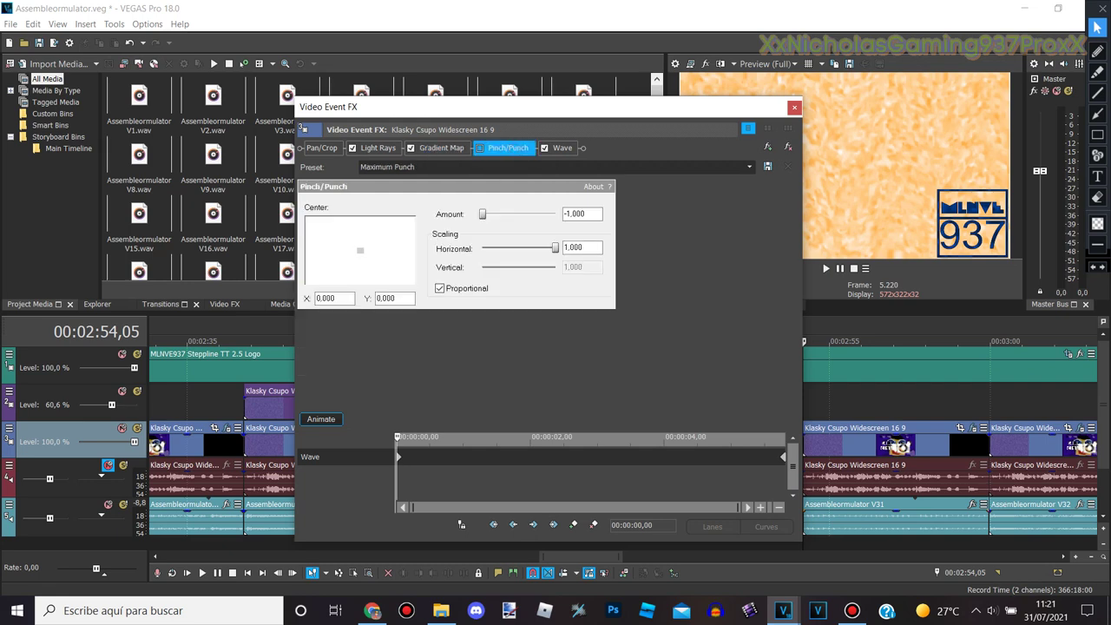
{"action": "left_click", "coordinate": [787, 146]}
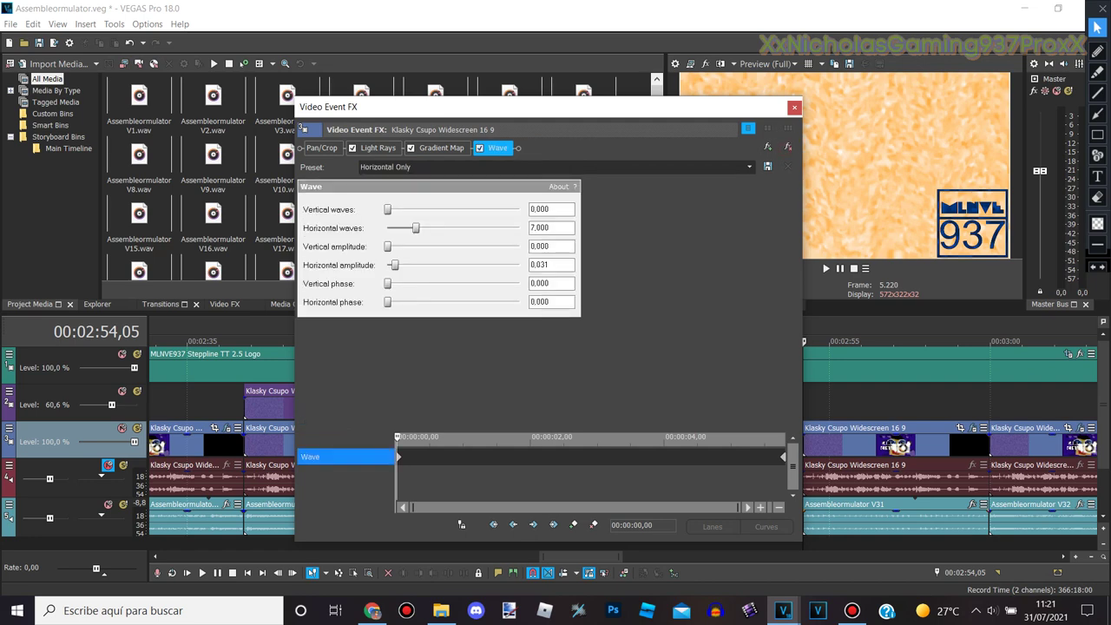
{"action": "left_click_drag", "start_coordinate": [398, 478], "coordinate": [786, 478]}
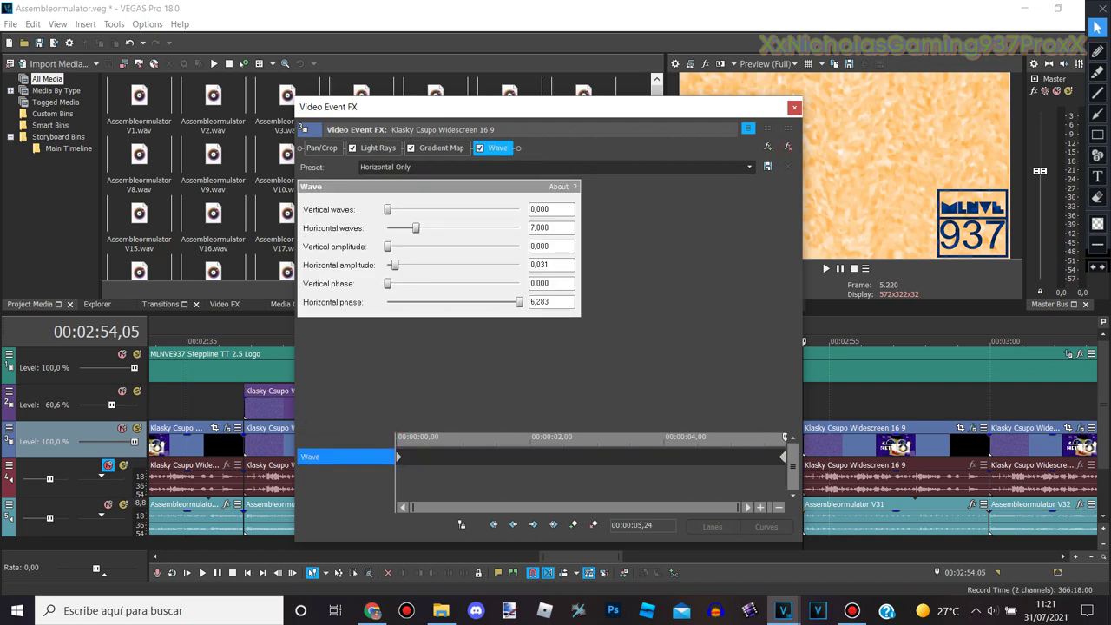
{"action": "left_click", "coordinate": [794, 108]}
Open the effects of the clip at 00:02:59,29 and check its Channel Blend settings
{"action": "left_click", "coordinate": [990, 342]}
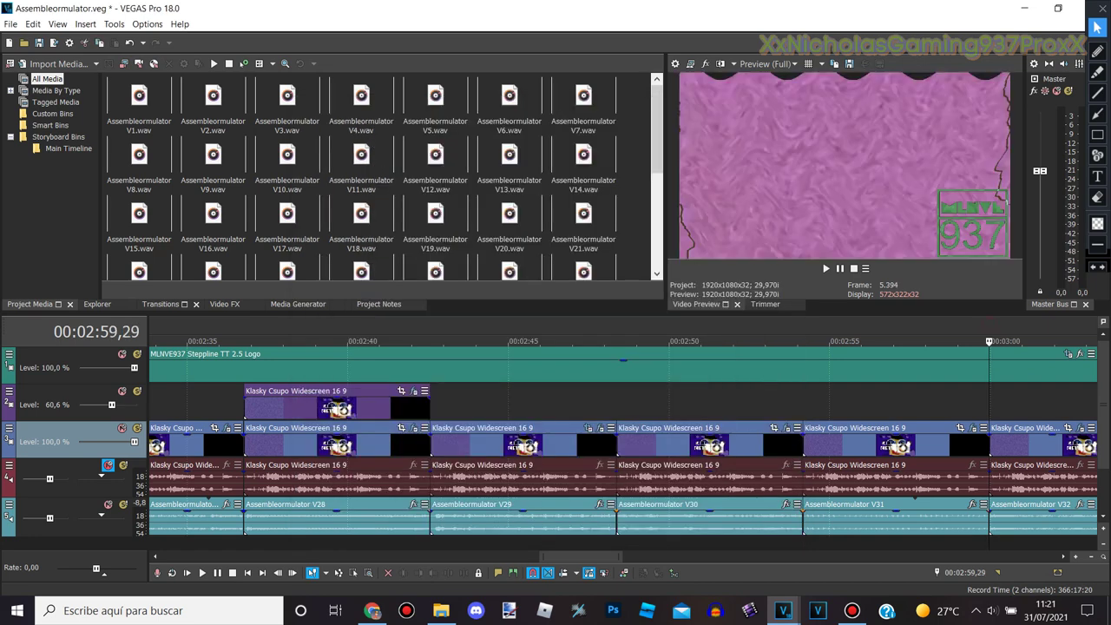
{"action": "scroll", "coordinate": [622, 443], "scroll_direction": "up", "scroll_amount": 2}
{"action": "scroll", "coordinate": [623, 443], "scroll_direction": "down", "scroll_amount": 1}
{"action": "left_click", "coordinate": [848, 428]}
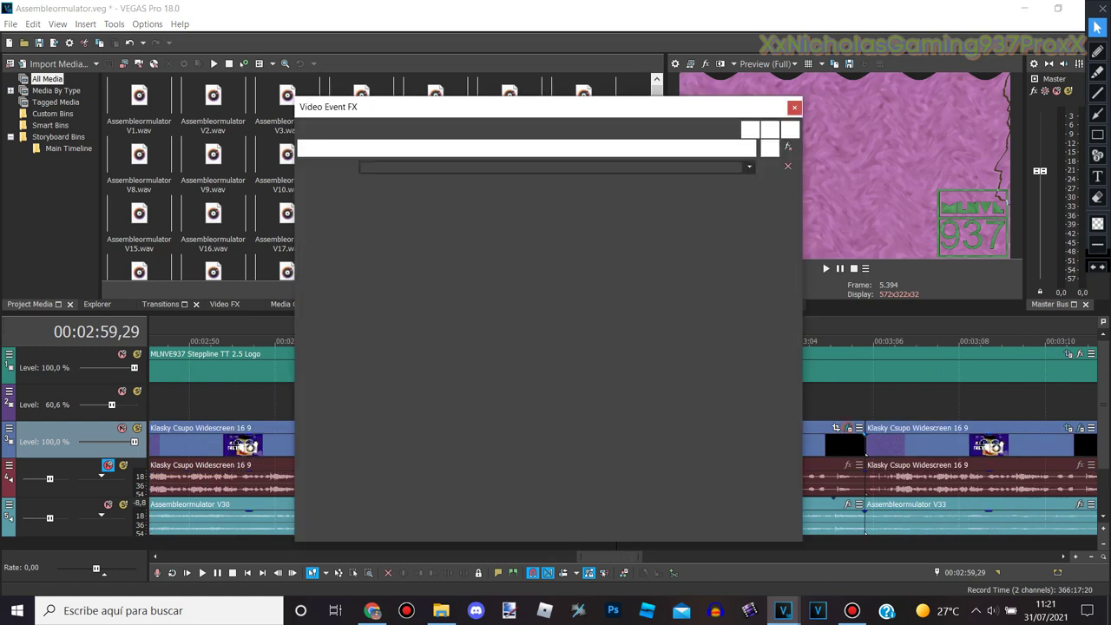
{"action": "left_click", "coordinate": [384, 148]}
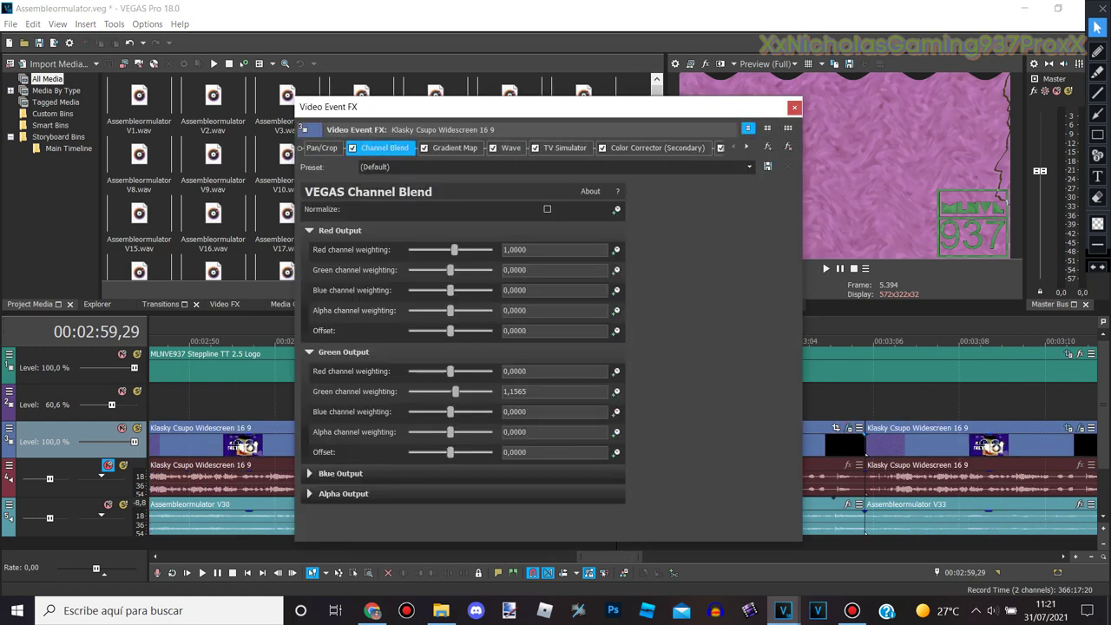
Step through every color point of the Gradient Map on the clip at 00:02:59,29
{"action": "left_click", "coordinate": [455, 148]}
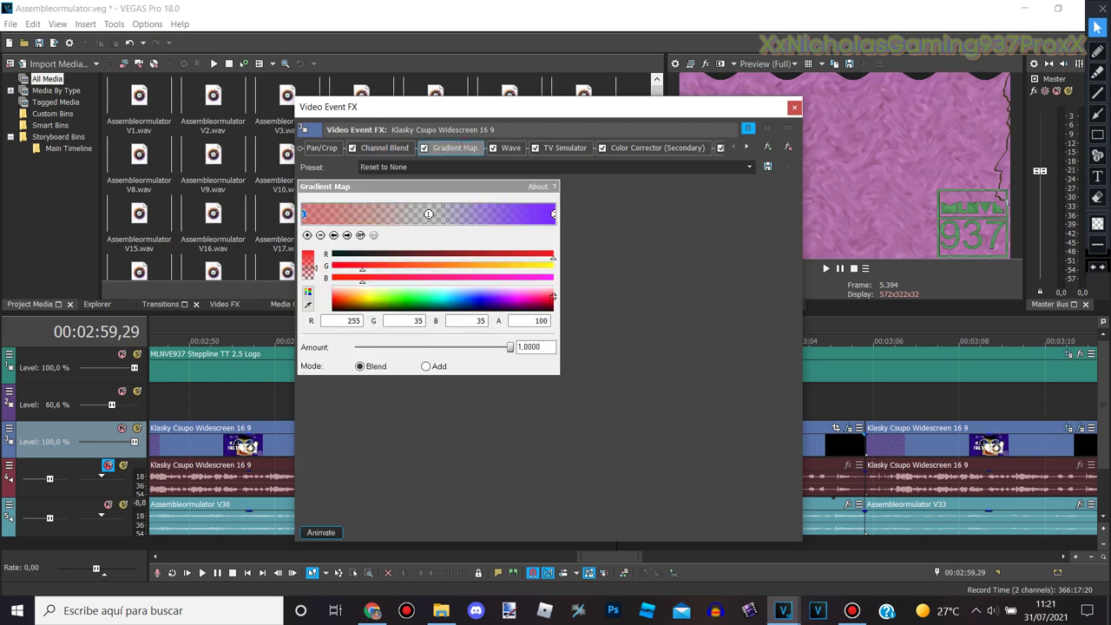
{"action": "left_click", "coordinate": [347, 235]}
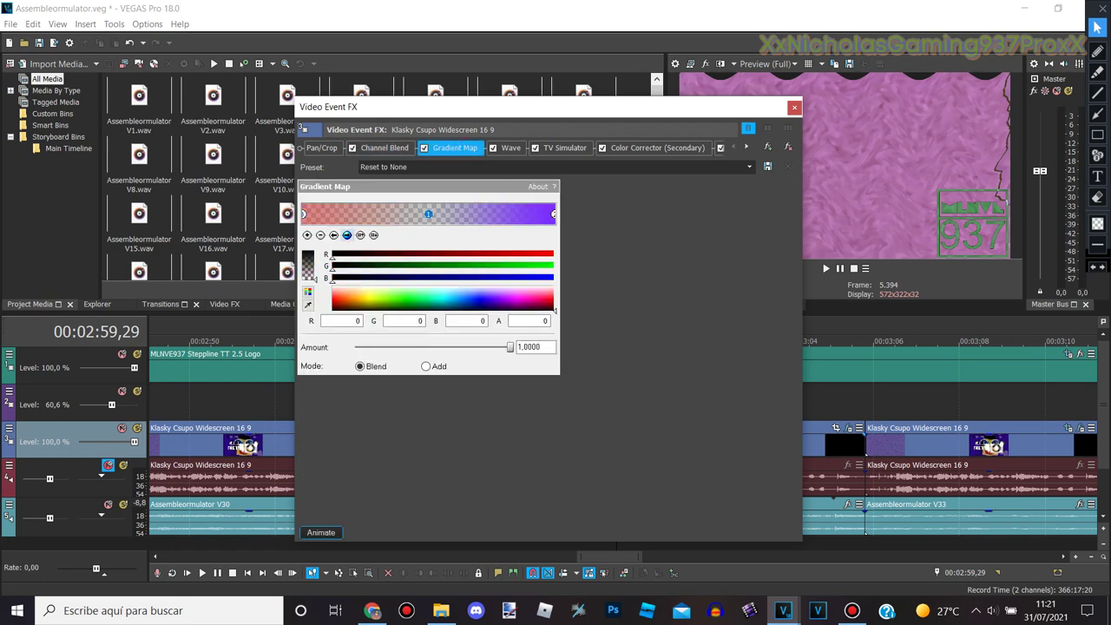
{"action": "left_click", "coordinate": [348, 235]}
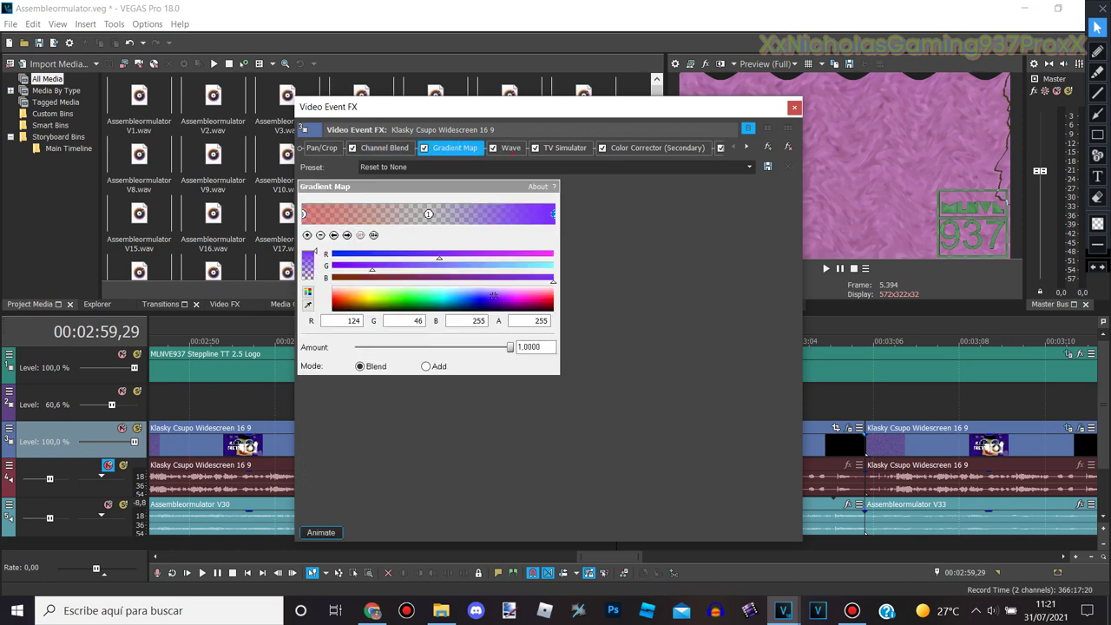
Check both Wave effects, the TV Simulator and the secondary Color Corrector on the clip at 00:02:59,29, and close its effects window
{"action": "left_click", "coordinate": [510, 148]}
{"action": "left_click", "coordinate": [564, 148]}
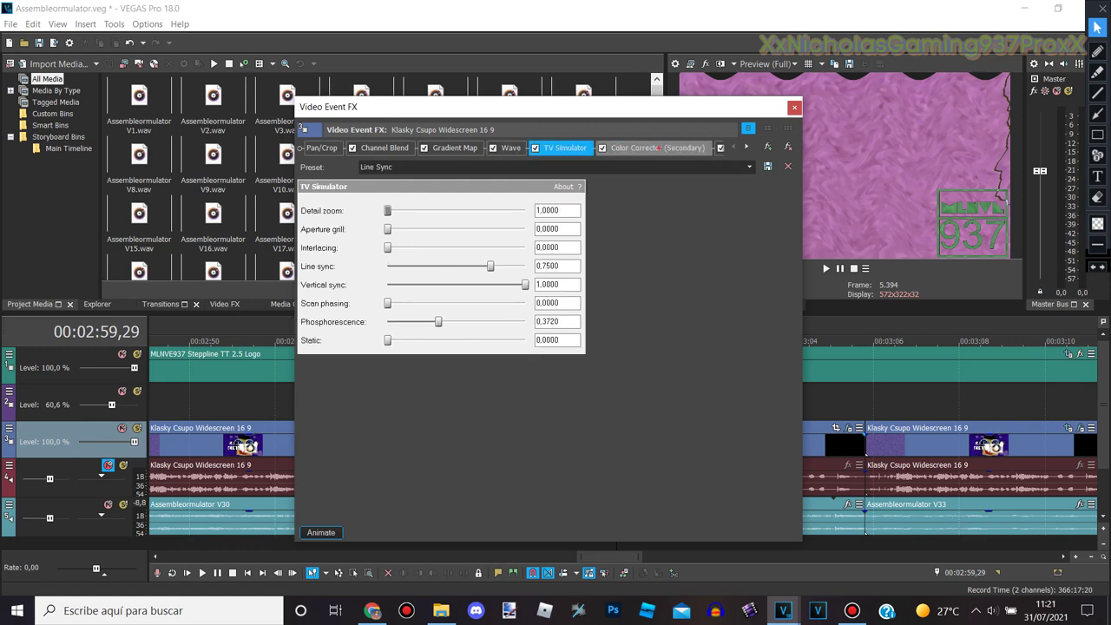
{"action": "left_click", "coordinate": [658, 148]}
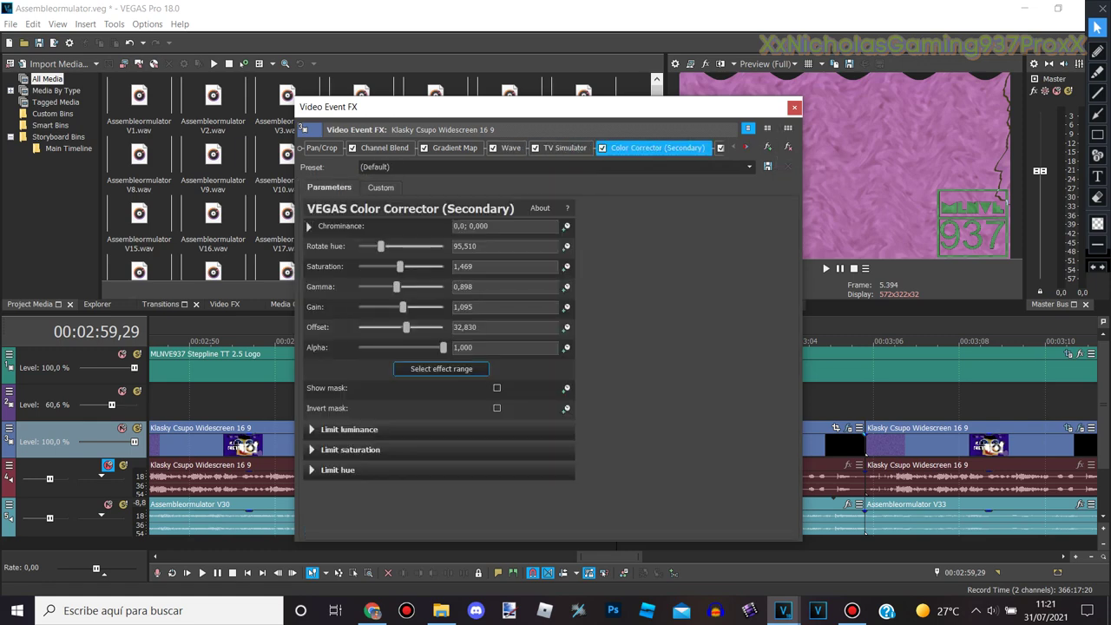
{"action": "left_click", "coordinate": [699, 148]}
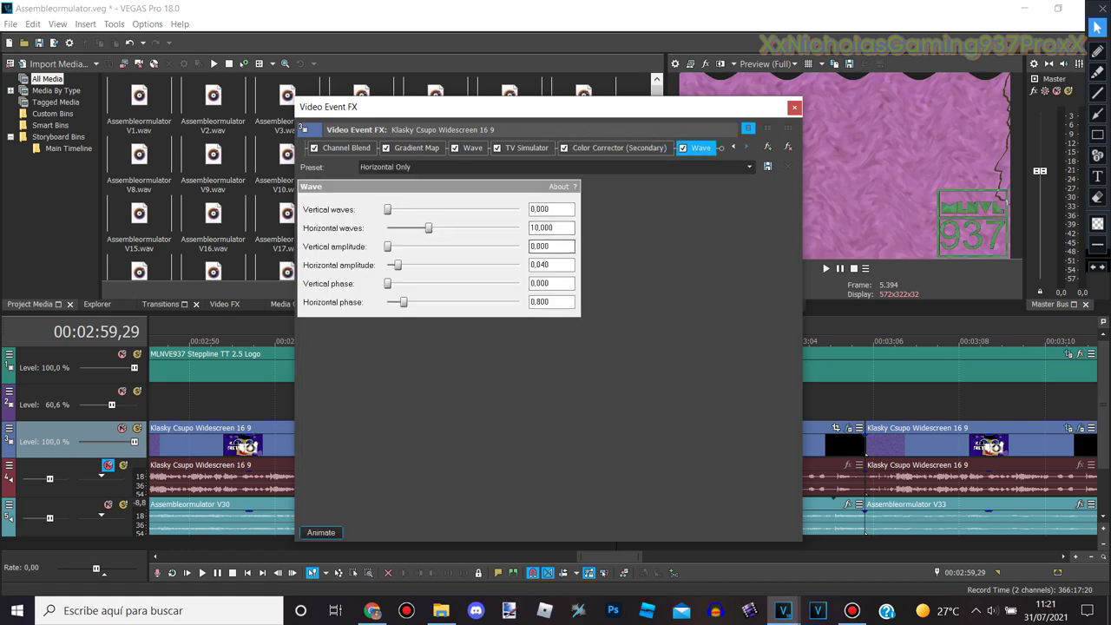
{"action": "left_click", "coordinate": [794, 108]}
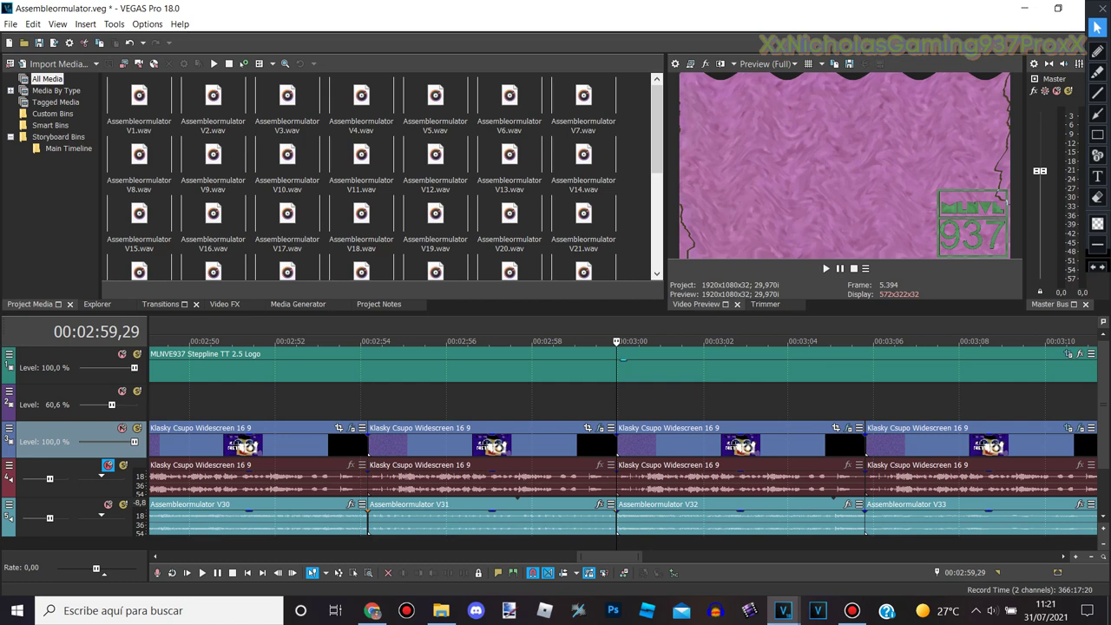
Open the effects of the clip at 00:03:05,24 and check its secondary Color Corrector, Channel Blend and Invert settings
{"action": "left_click", "coordinate": [861, 341]}
{"action": "key", "text": "Right"}
{"action": "key", "text": "Right"}
{"action": "key", "text": "Right"}
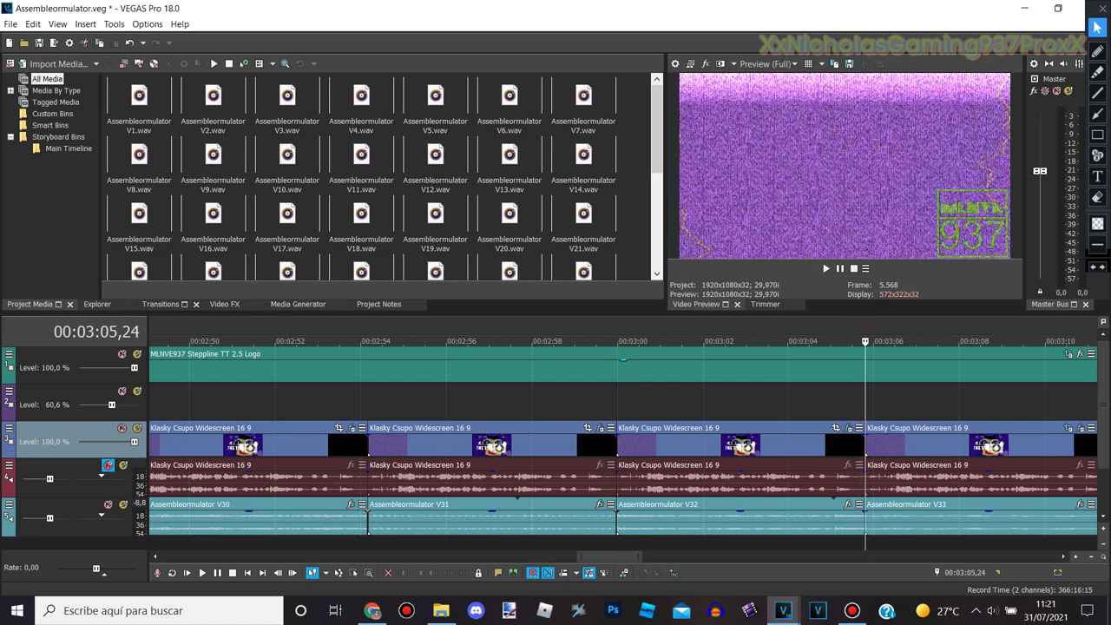
{"action": "key", "text": "Down"}
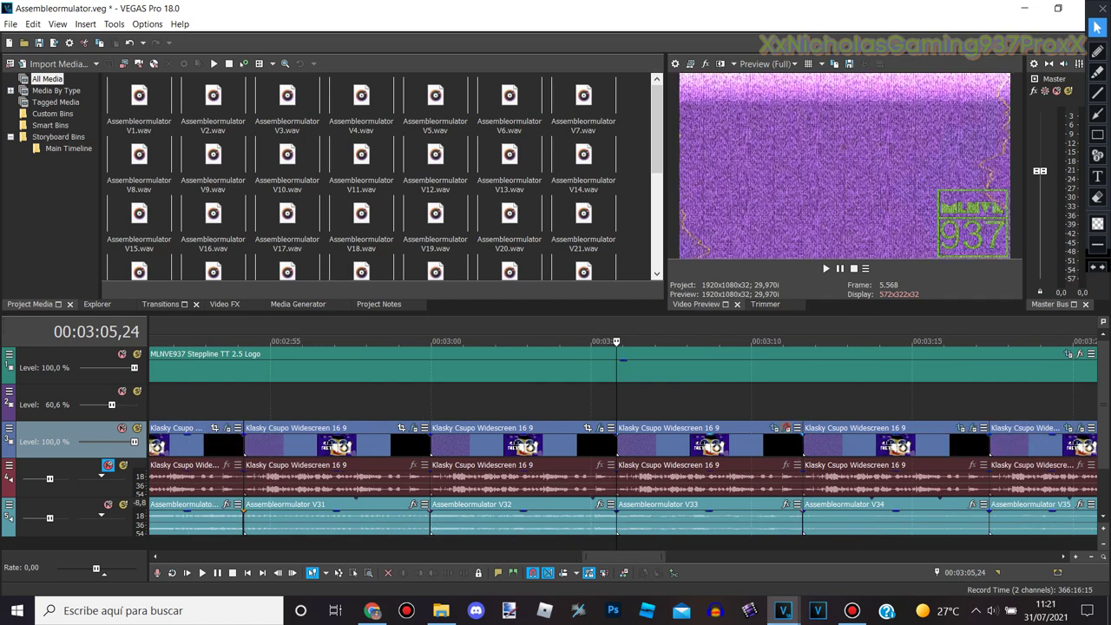
{"action": "left_click", "coordinate": [786, 428]}
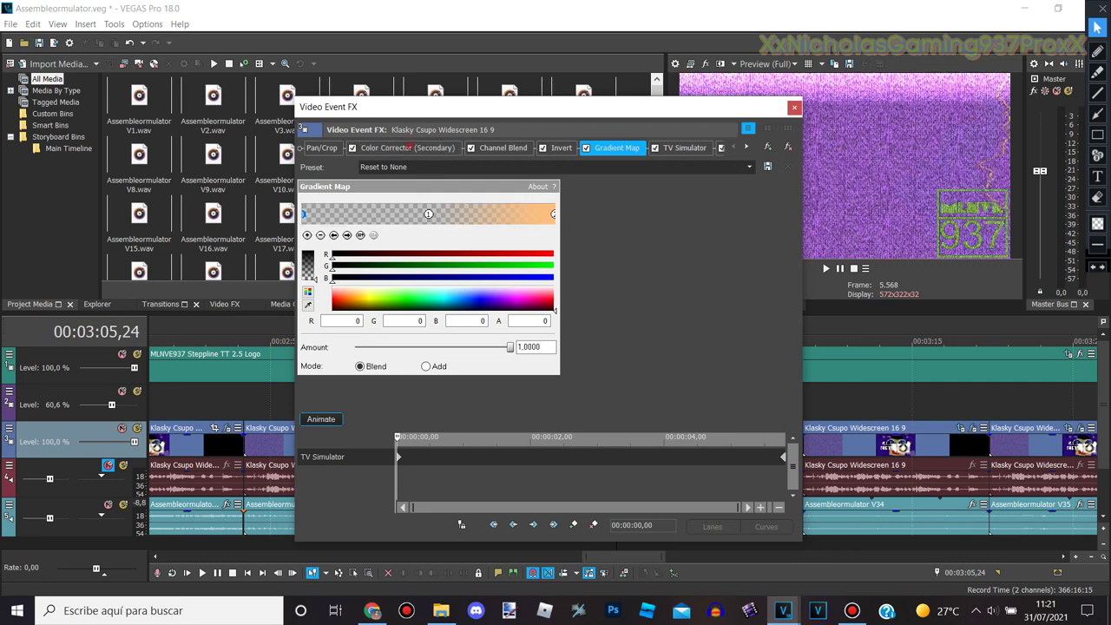
{"action": "left_click", "coordinate": [403, 147]}
{"action": "left_click", "coordinate": [503, 148]}
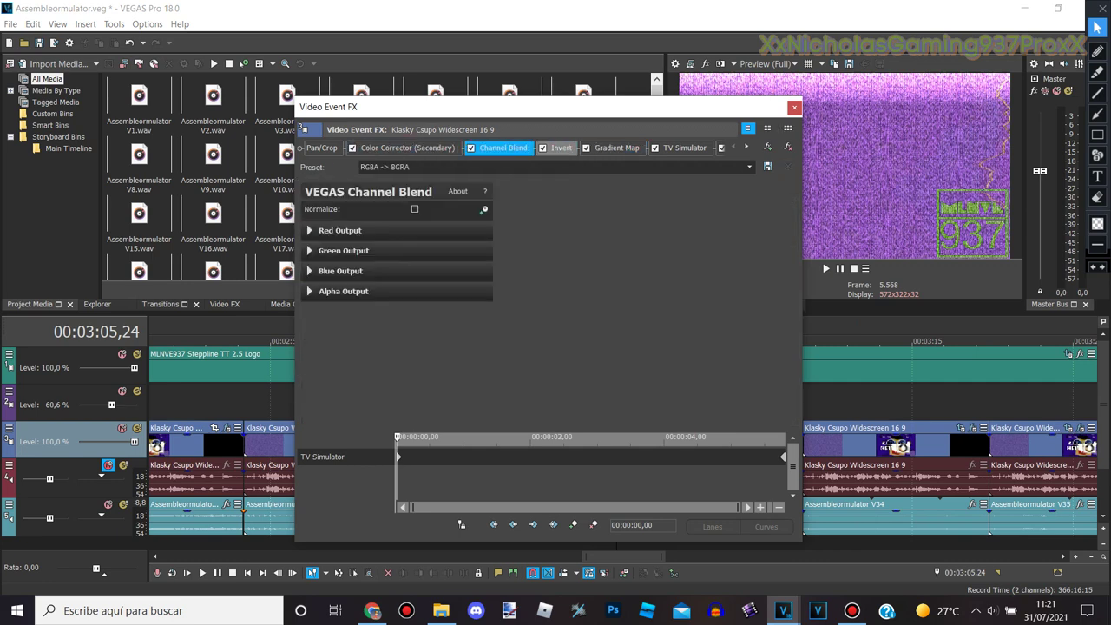
{"action": "left_click", "coordinate": [560, 147]}
Check the Gradient Map's color points and the TV Simulator settings on the clip at 00:03:05,24
{"action": "left_click", "coordinate": [616, 147]}
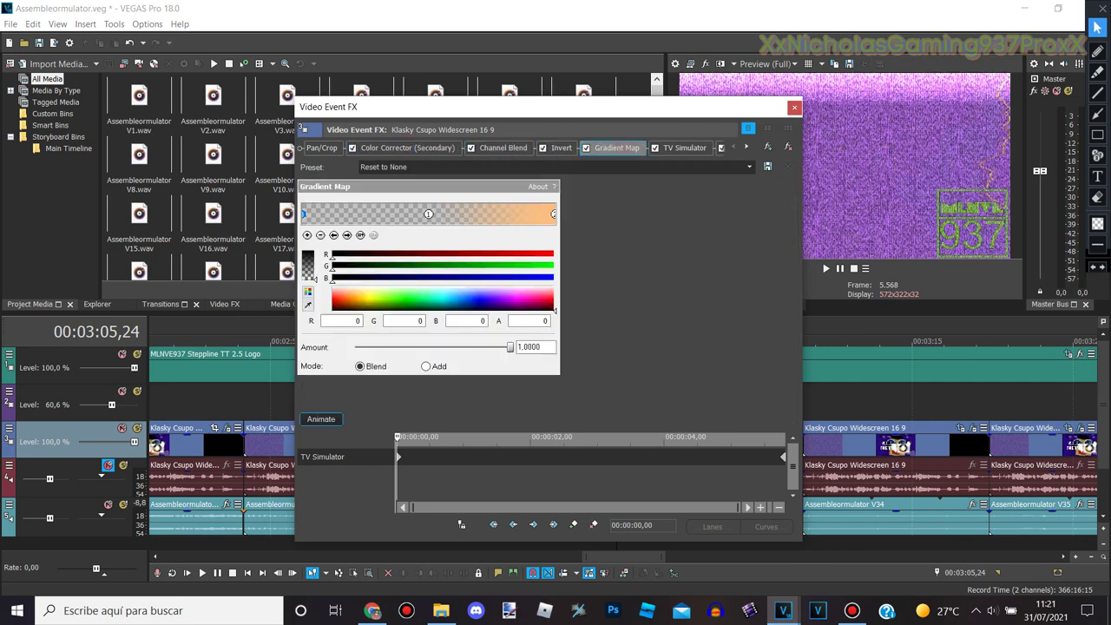
{"action": "left_click", "coordinate": [347, 235]}
{"action": "left_click", "coordinate": [347, 236]}
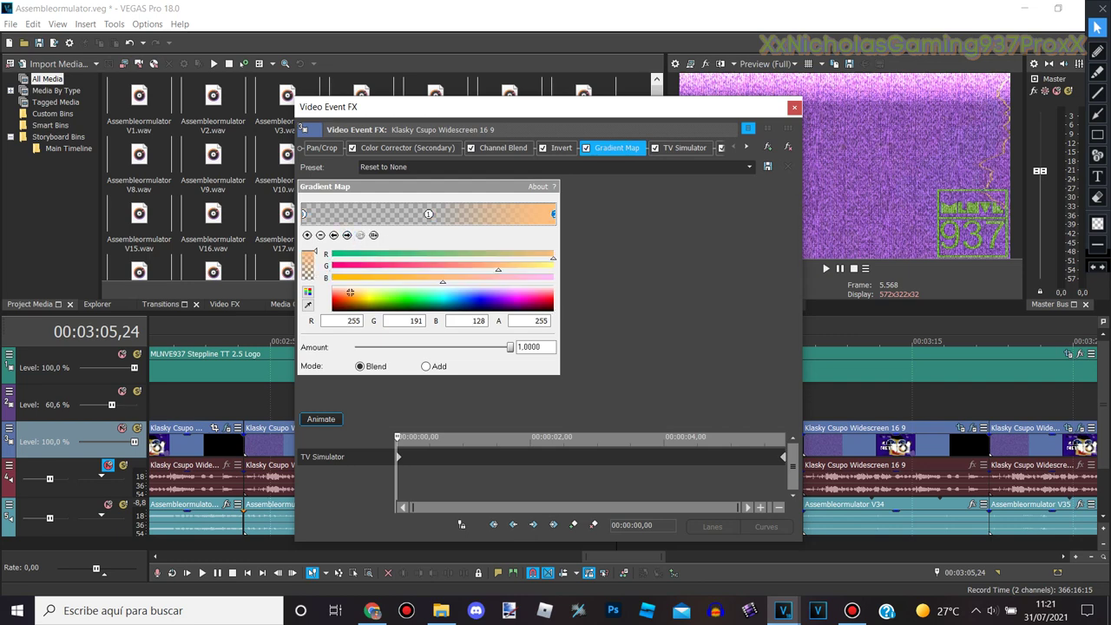
{"action": "left_click", "coordinate": [685, 147]}
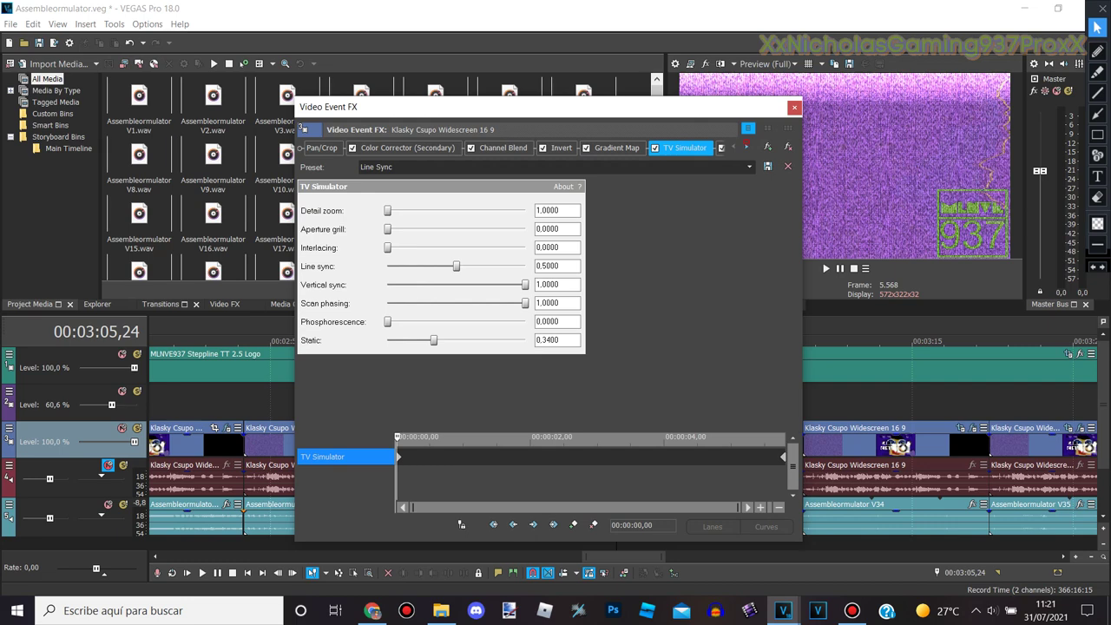
{"action": "left_click", "coordinate": [746, 147]}
{"action": "left_click", "coordinate": [747, 147]}
{"action": "left_click_drag", "start_coordinate": [398, 437], "coordinate": [397, 469]}
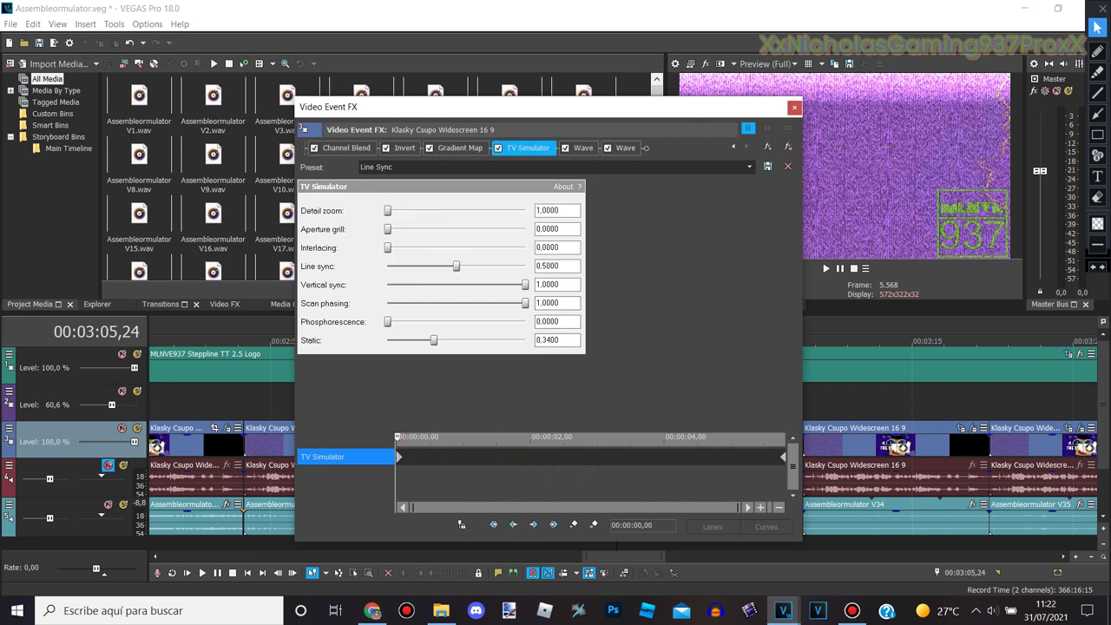
Remove both Wave effects from the clip at 00:03:05,24 and close its effects window
{"action": "left_click", "coordinate": [587, 144]}
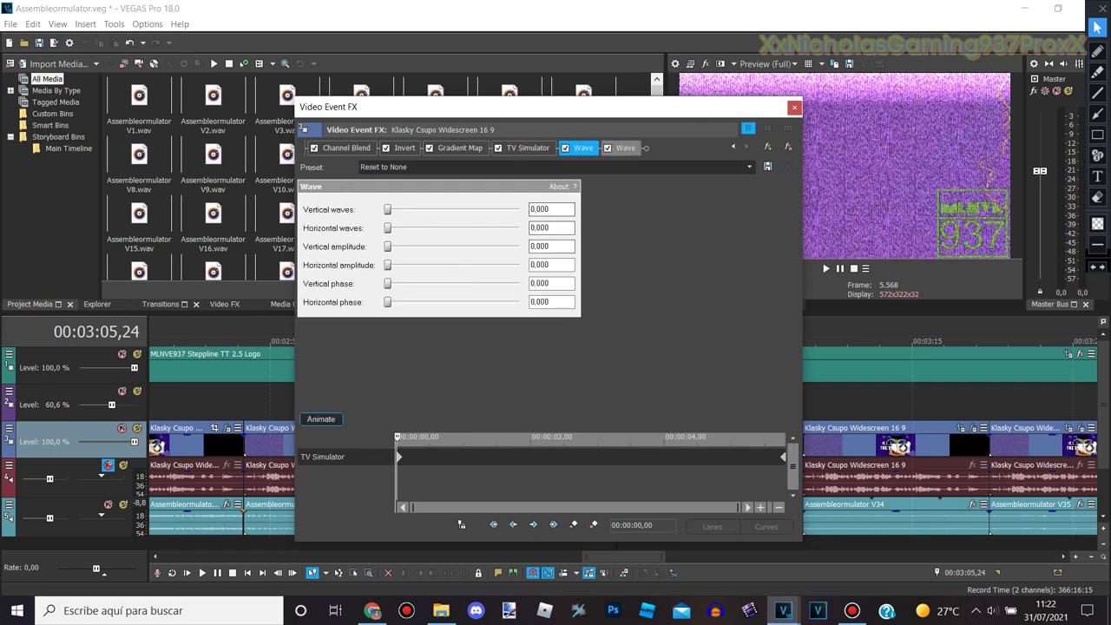
{"action": "left_click", "coordinate": [625, 147]}
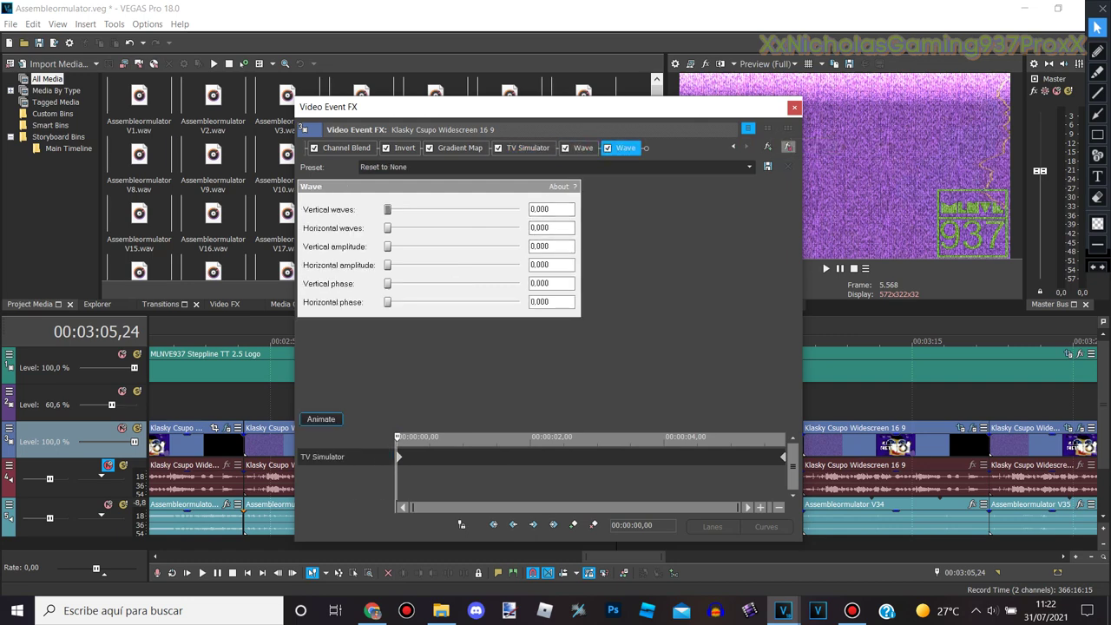
{"action": "left_click", "coordinate": [788, 147]}
{"action": "left_click", "coordinate": [788, 147]}
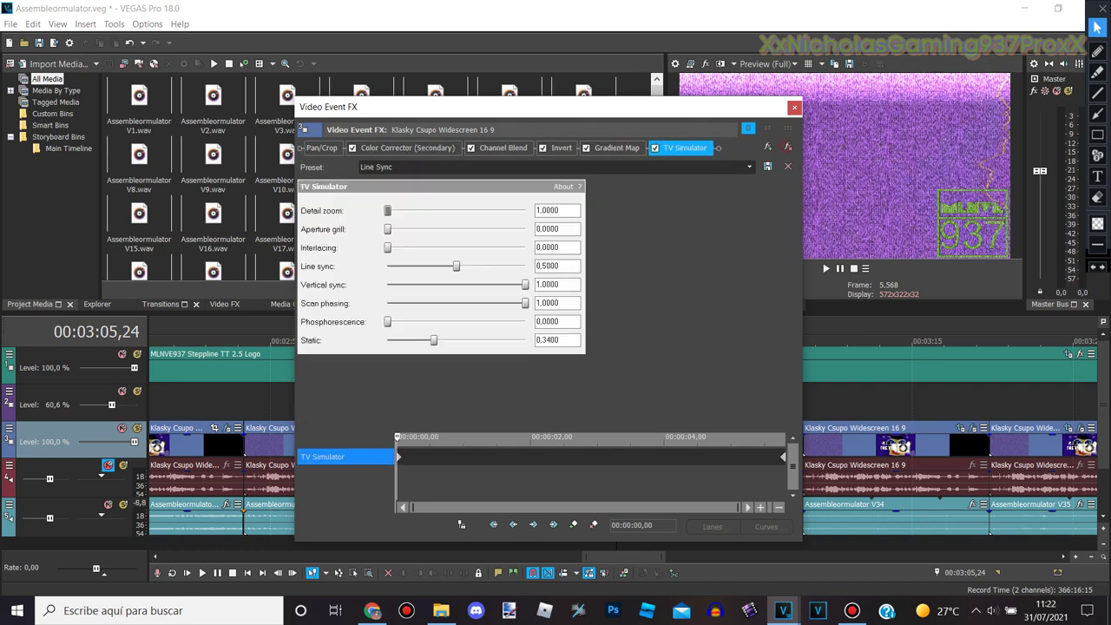
{"action": "left_click", "coordinate": [794, 108]}
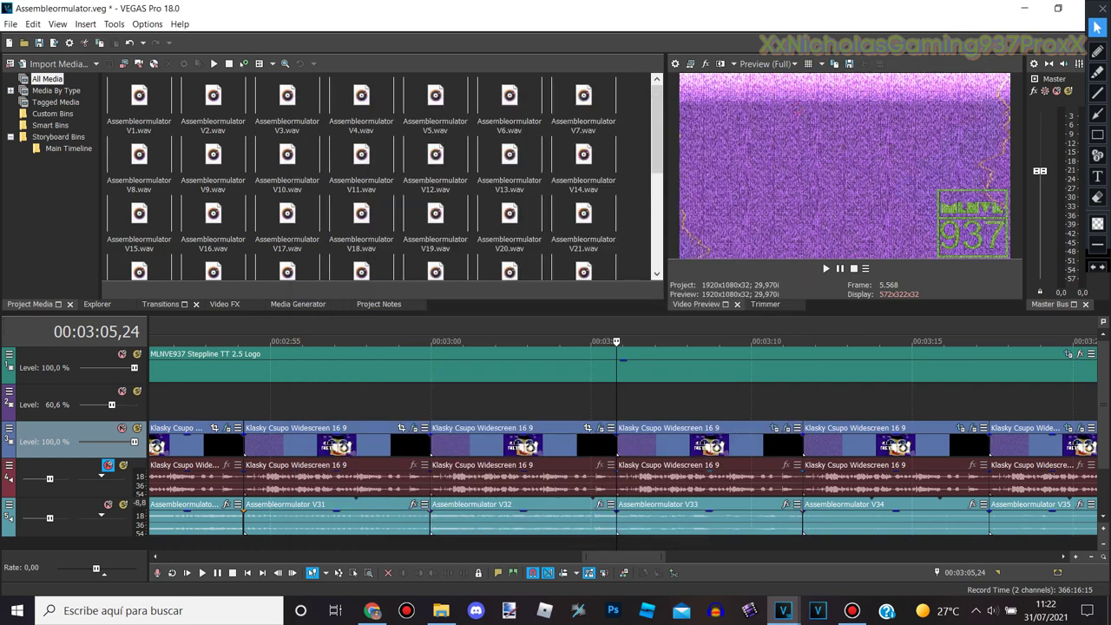
Open the effects of the clip at 00:03:11,18, check its Sepia and Glow settings, and close the window
{"action": "left_click", "coordinate": [803, 341]}
{"action": "left_click", "coordinate": [972, 428]}
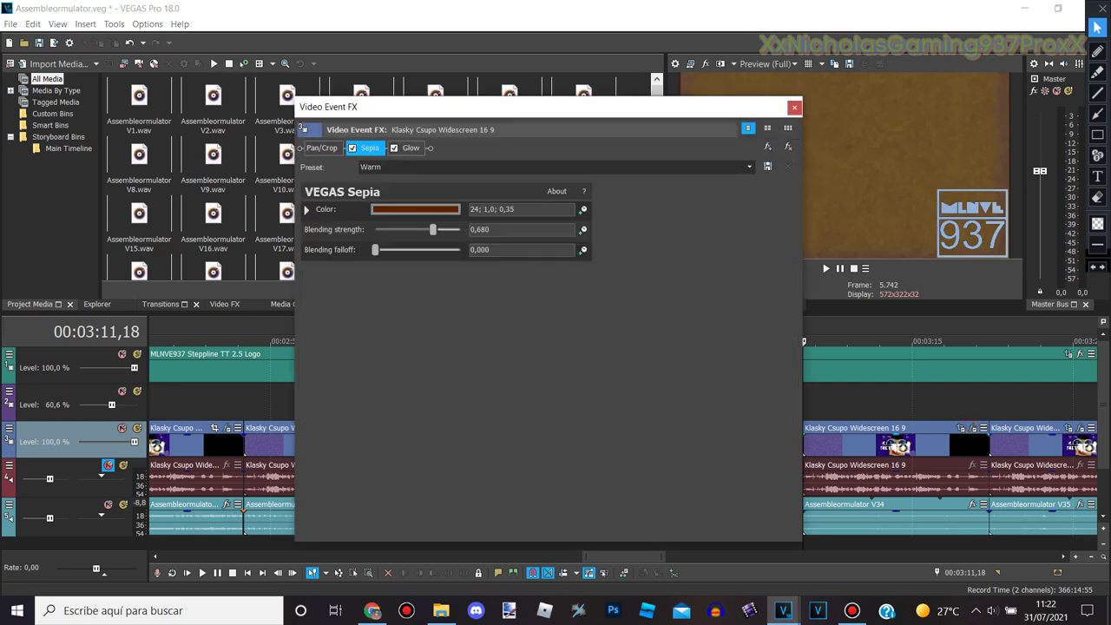
{"action": "left_click", "coordinate": [411, 148]}
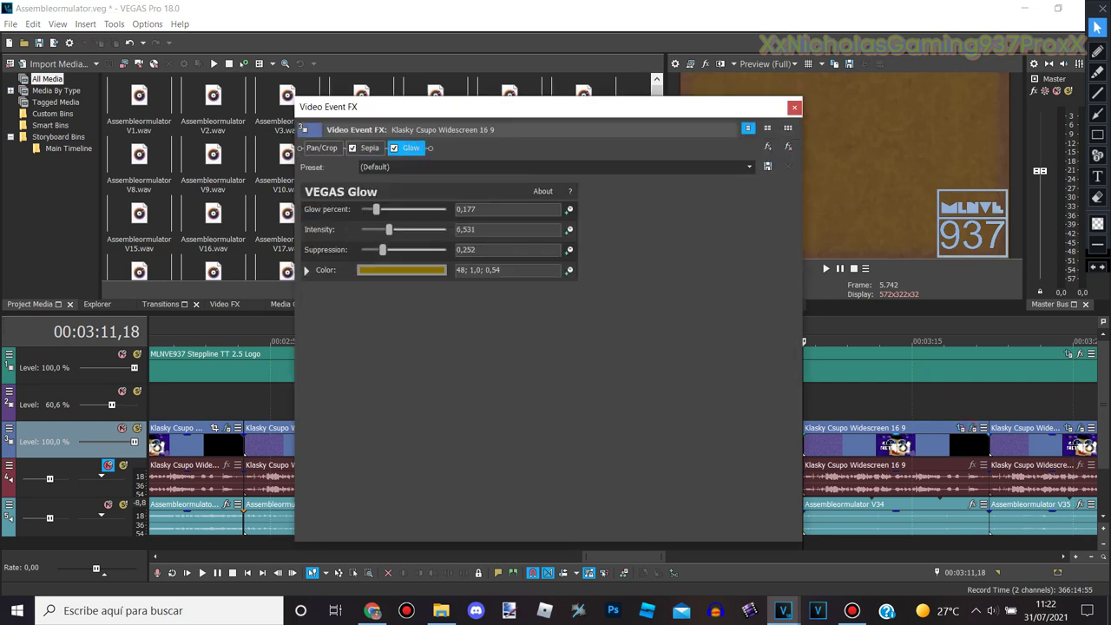
{"action": "left_click", "coordinate": [795, 108]}
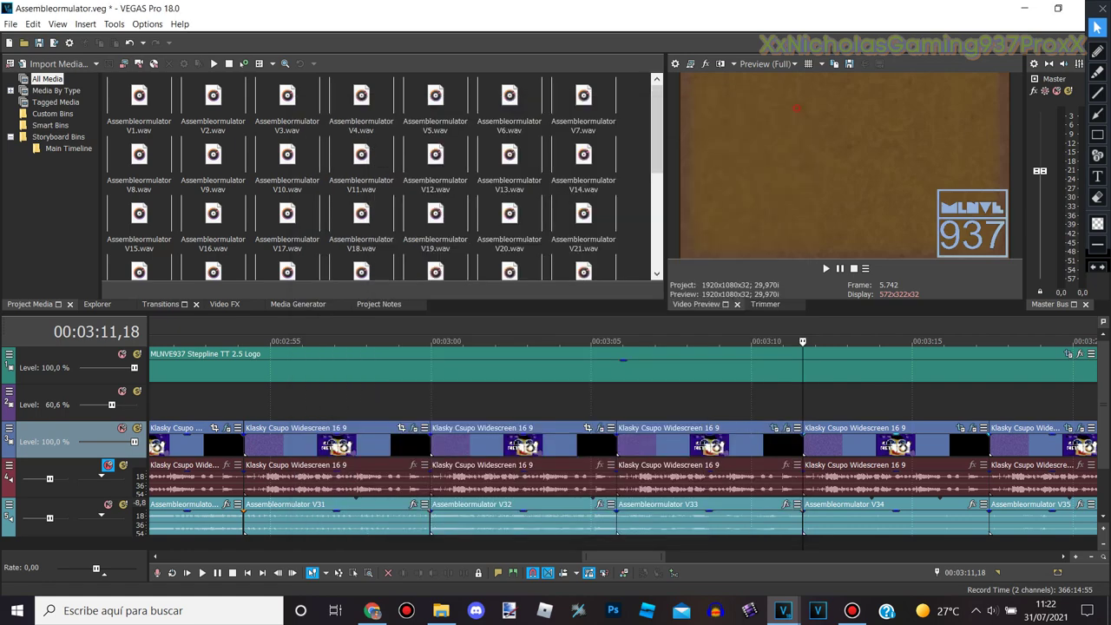
Open the effects of the clip at 00:03:17,12, check its Sepia and Glow settings, and close the window
{"action": "left_click", "coordinate": [990, 342]}
{"action": "scroll", "coordinate": [990, 341], "scroll_direction": "down", "scroll_amount": 1}
{"action": "scroll", "coordinate": [623, 434], "scroll_direction": "up", "scroll_amount": 1}
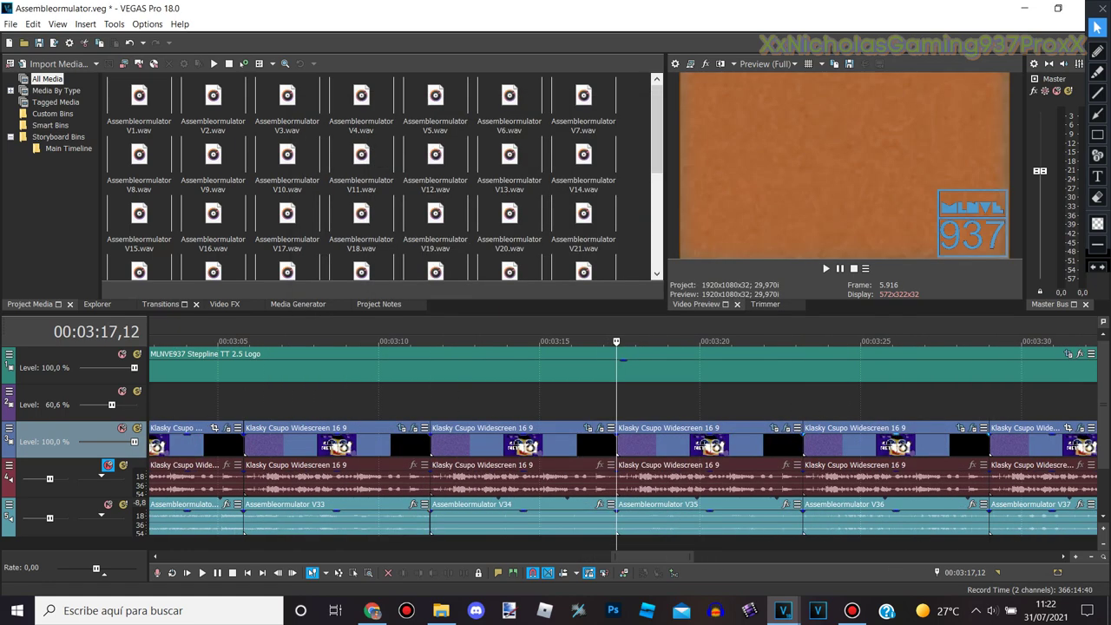
{"action": "left_click", "coordinate": [786, 428]}
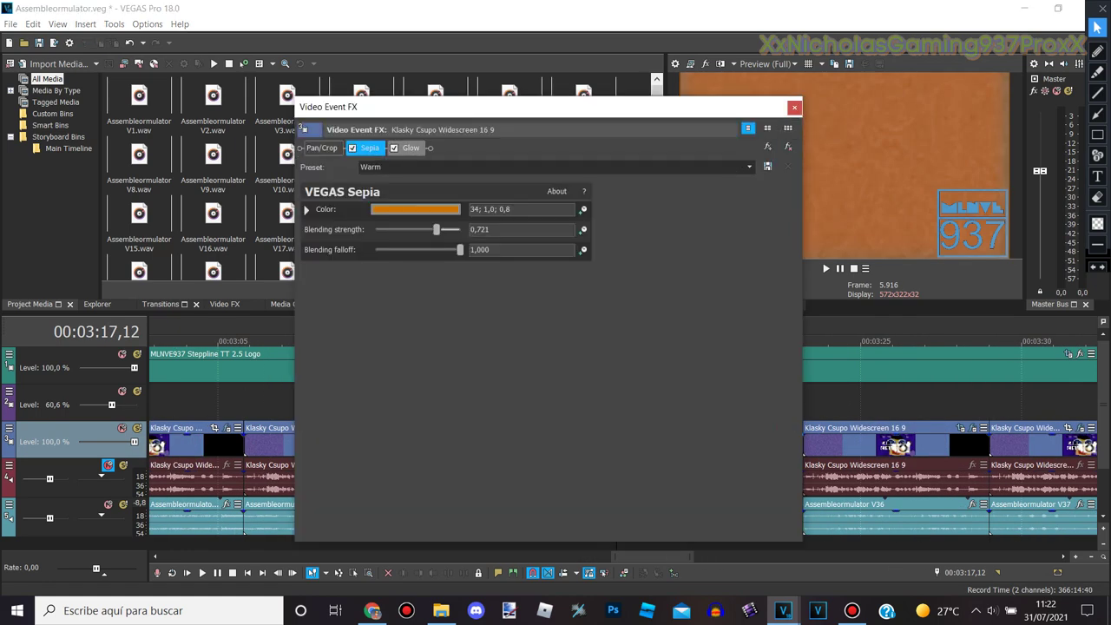
{"action": "left_click", "coordinate": [411, 147]}
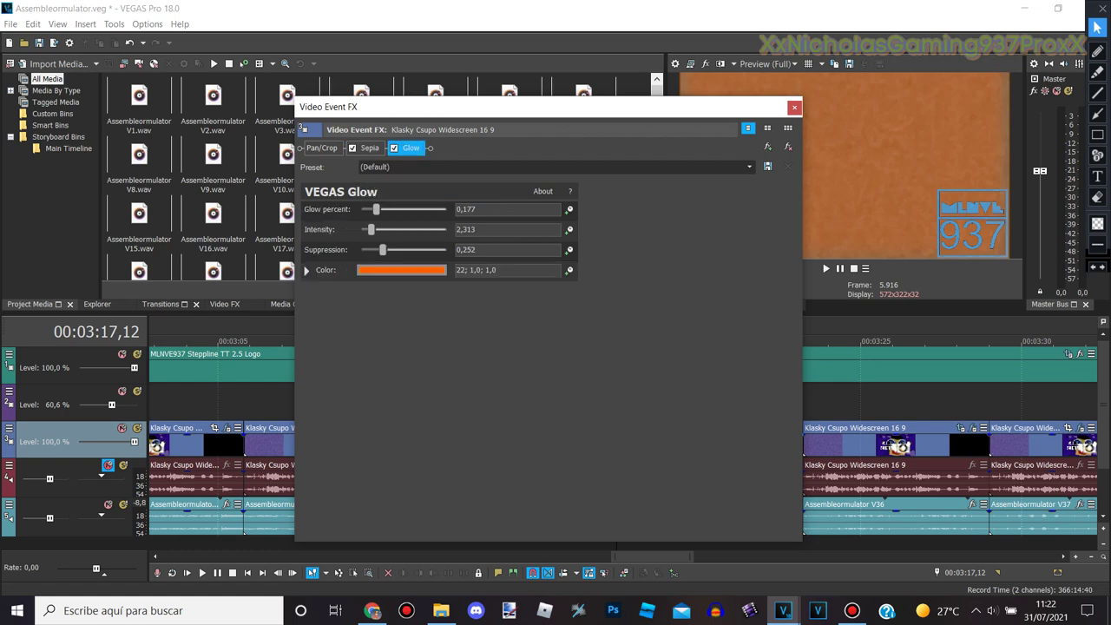
{"action": "left_click", "coordinate": [794, 107]}
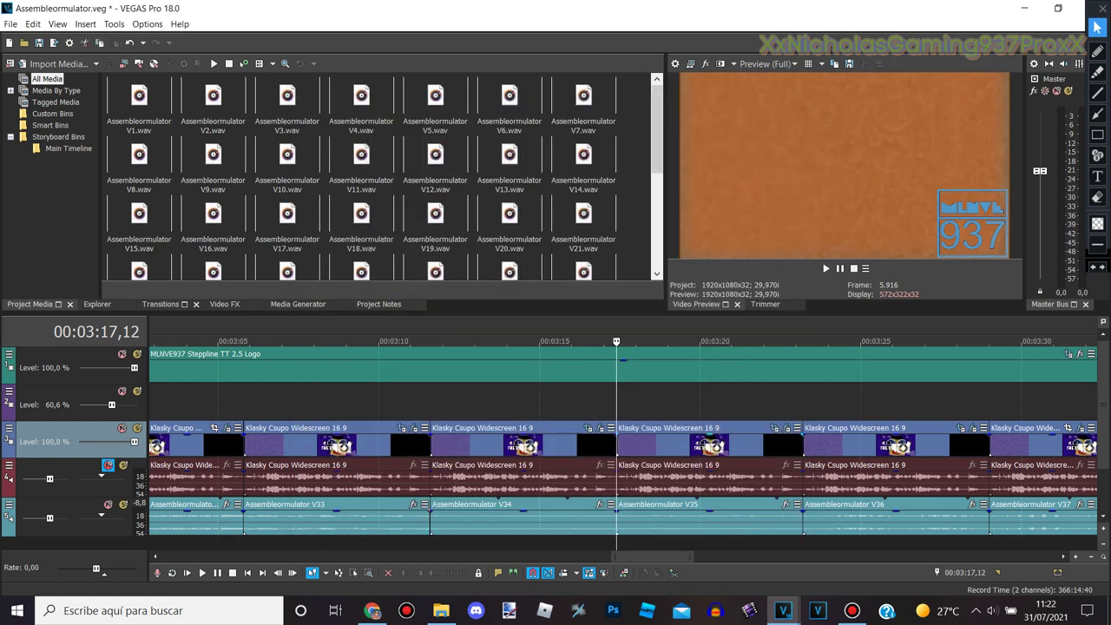
Check the Sepia, Glow, Wave and Mirror settings of the clip at 00:03:23,06 and close its effects window
{"action": "left_click", "coordinate": [803, 341]}
{"action": "left_click", "coordinate": [972, 428]}
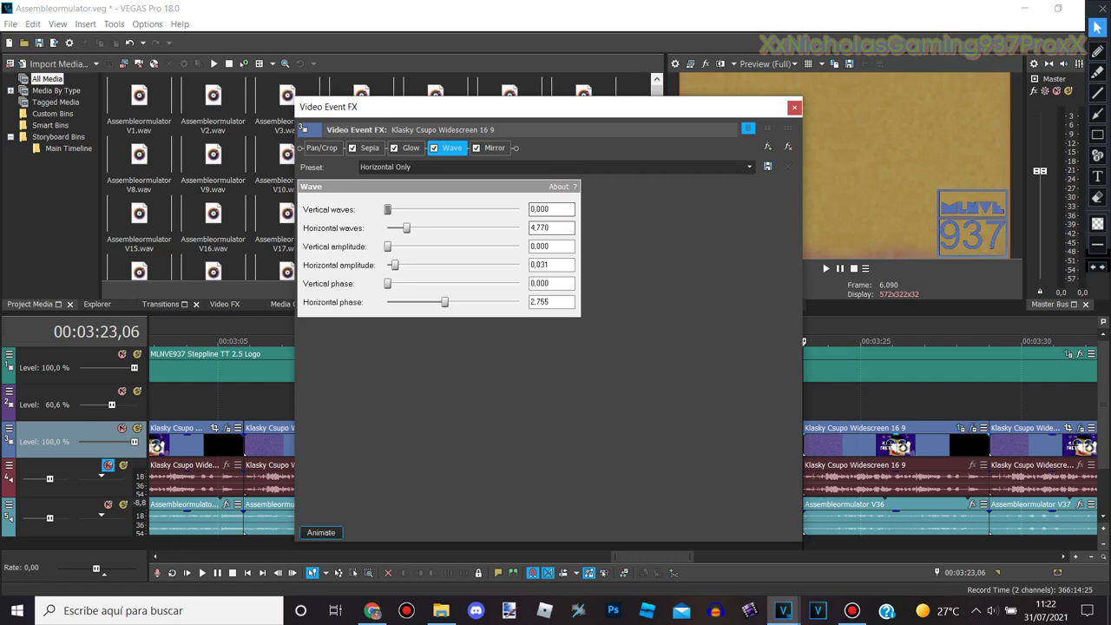
{"action": "left_click", "coordinate": [368, 148]}
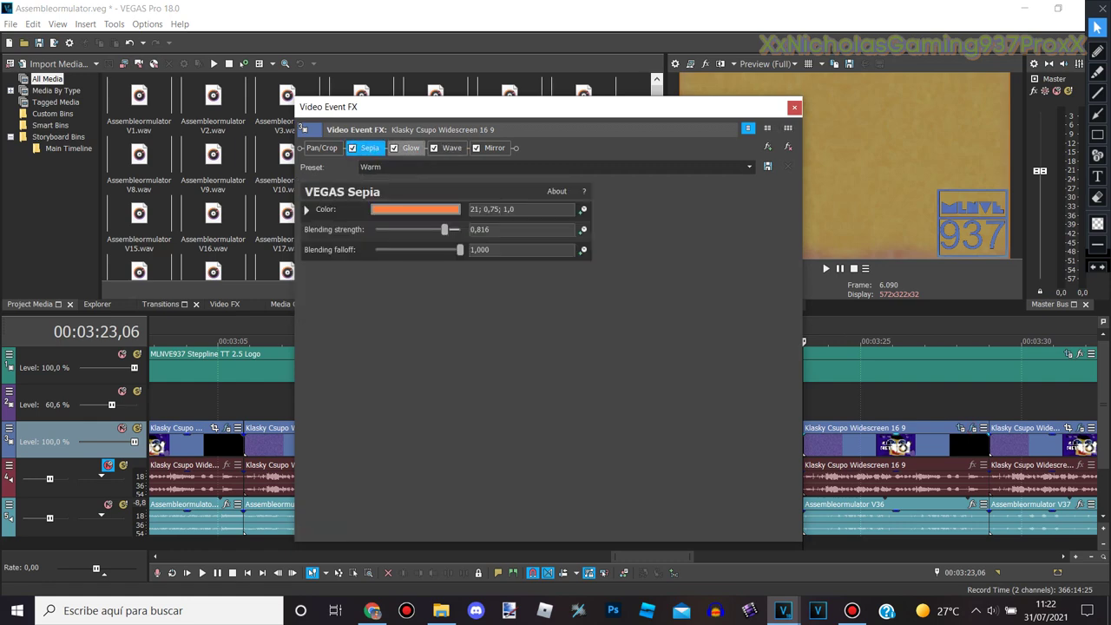
{"action": "left_click", "coordinate": [411, 147]}
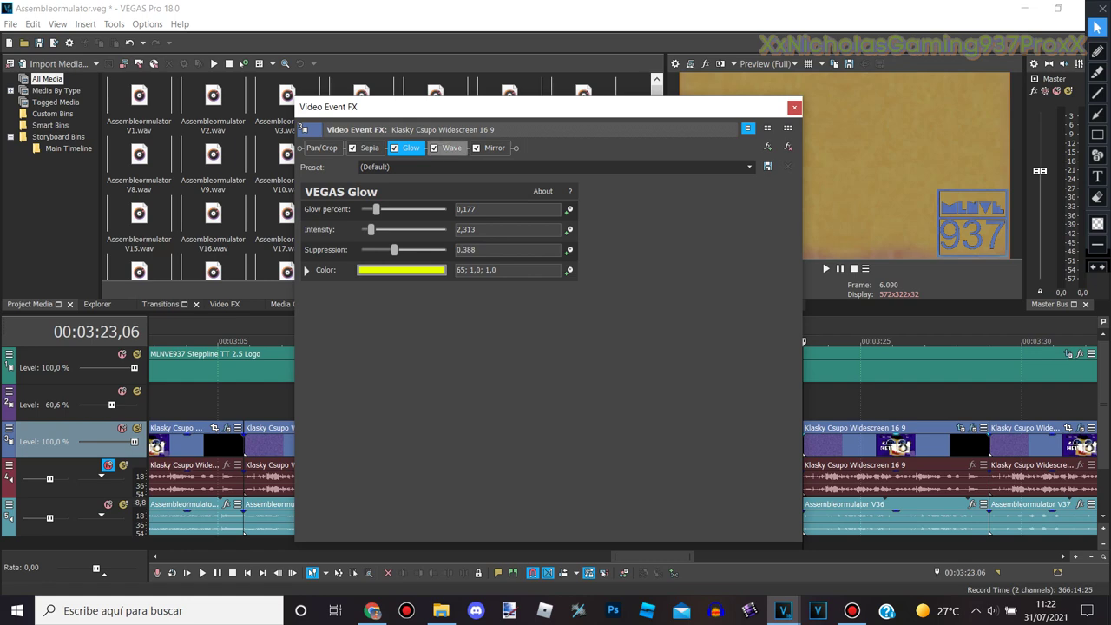
{"action": "left_click", "coordinate": [451, 147]}
{"action": "left_click", "coordinate": [451, 148]}
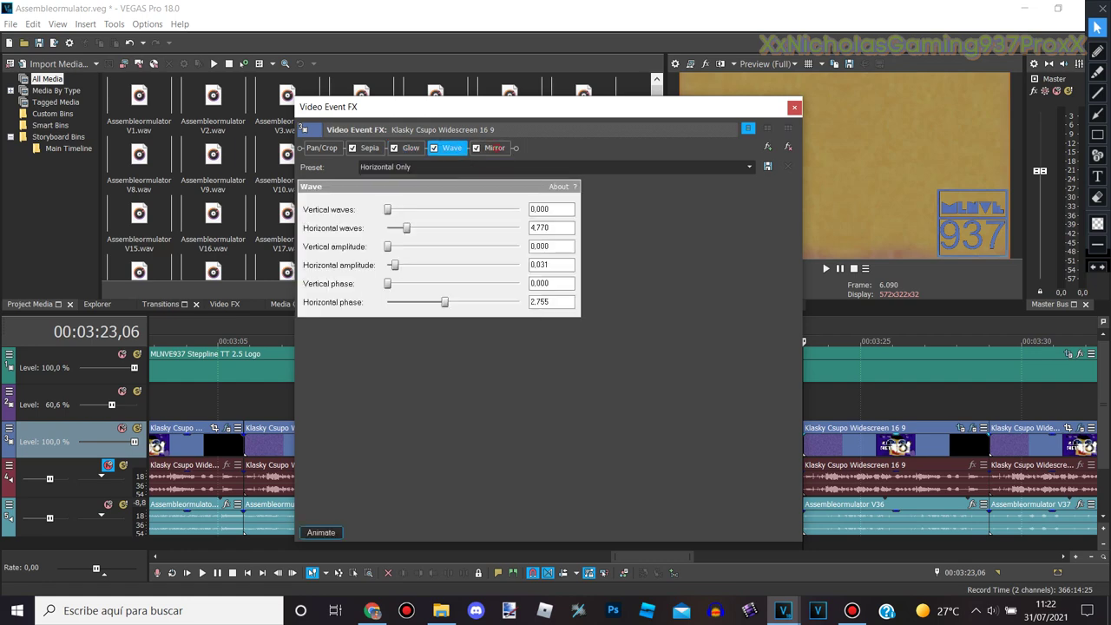
{"action": "left_click", "coordinate": [494, 147]}
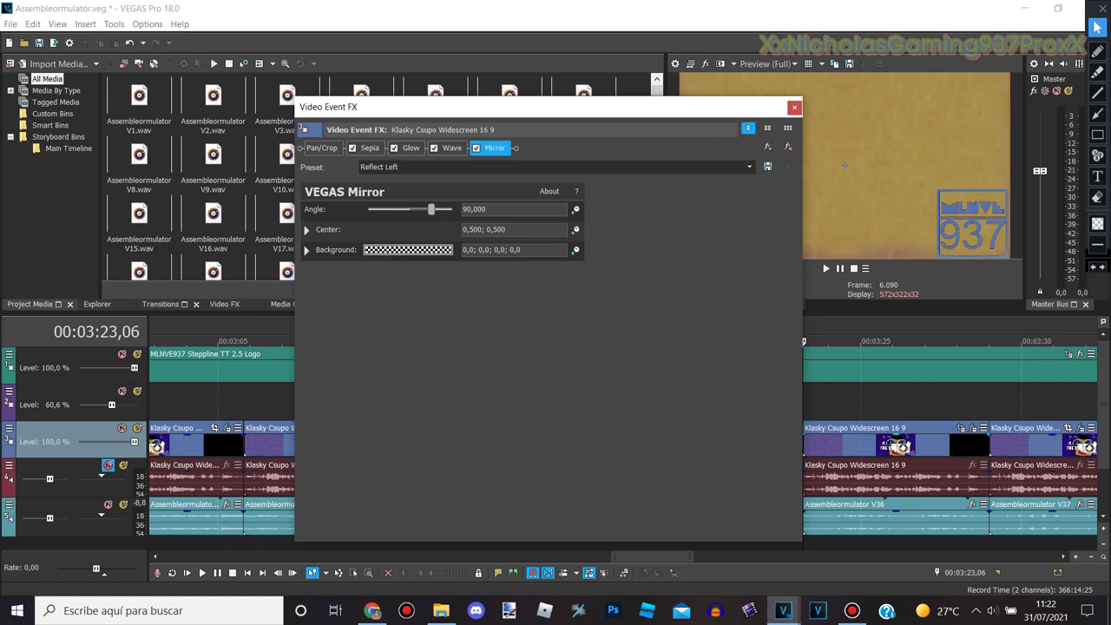
{"action": "left_click", "coordinate": [795, 107]}
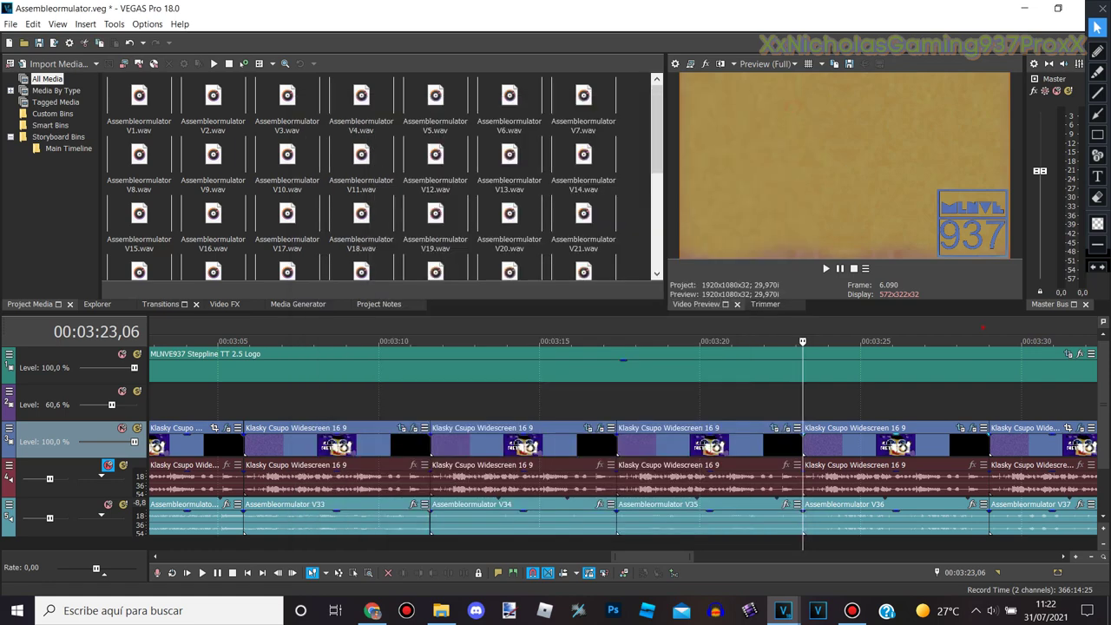
Open the effects of the clip at 00:03:29,00 and check its Sepia and Mirror settings
{"action": "left_click", "coordinate": [982, 342]}
{"action": "scroll", "coordinate": [988, 328], "scroll_direction": "down", "scroll_amount": 1}
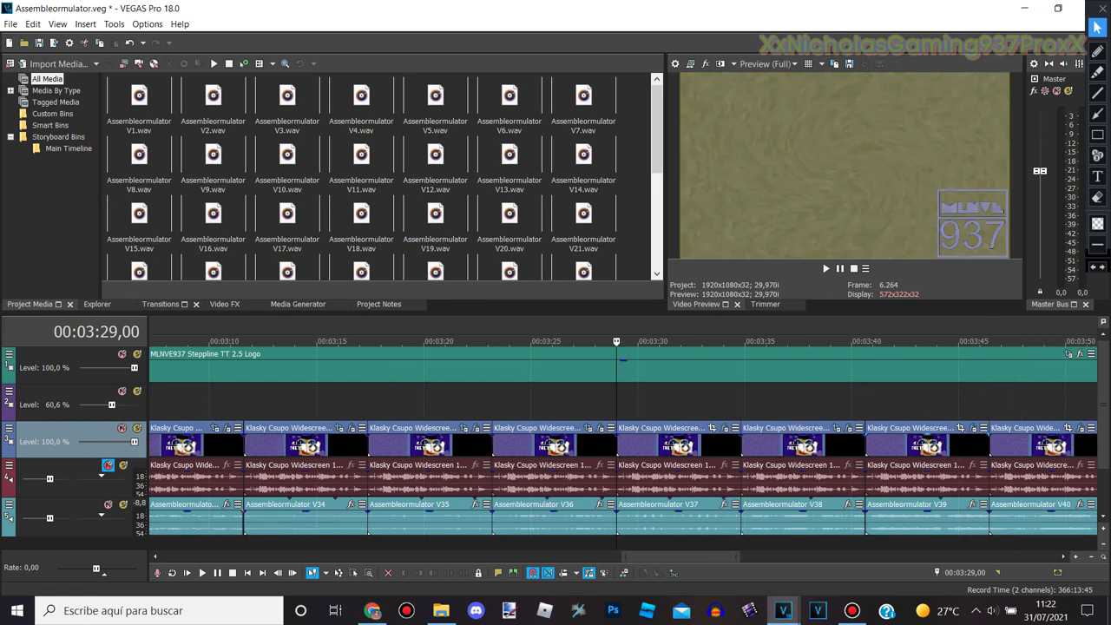
{"action": "scroll", "coordinate": [988, 328], "scroll_direction": "up", "scroll_amount": 1}
{"action": "left_click", "coordinate": [785, 427]}
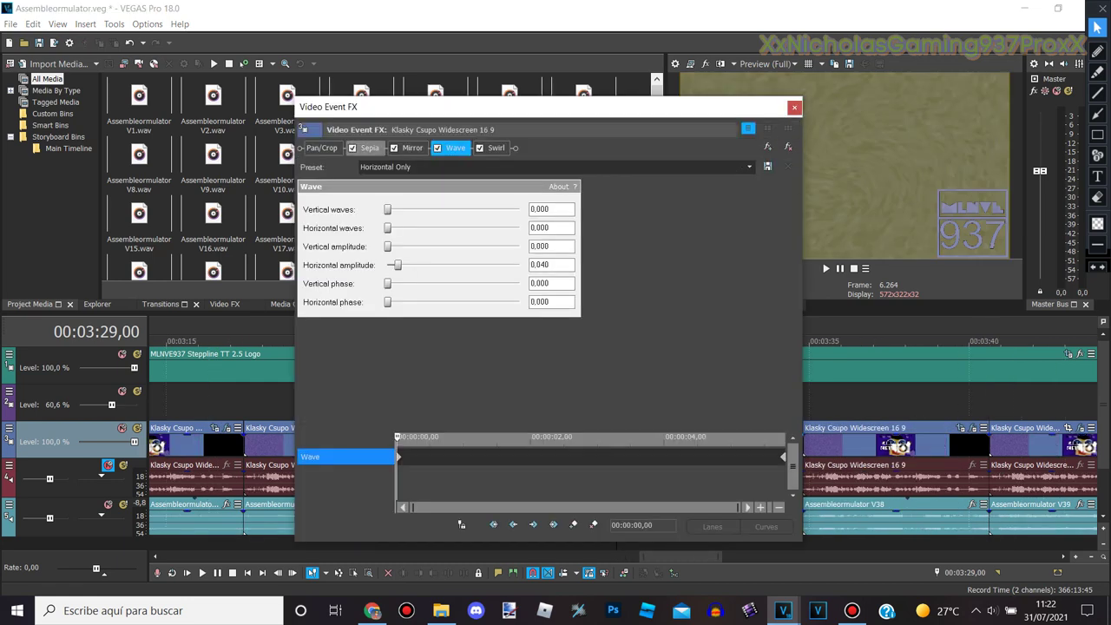
{"action": "left_click", "coordinate": [366, 147]}
{"action": "left_click", "coordinate": [412, 148]}
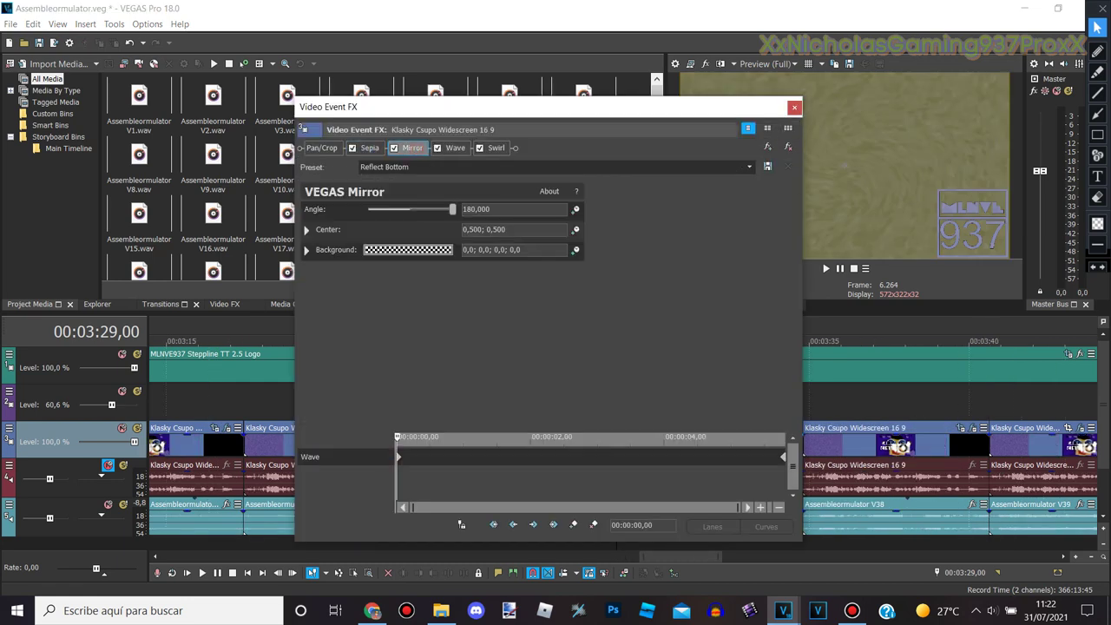
Check the Wave settings at both keyframes and the Swirl on the clip at 00:03:29,00, and close the effects window
{"action": "left_click", "coordinate": [451, 148]}
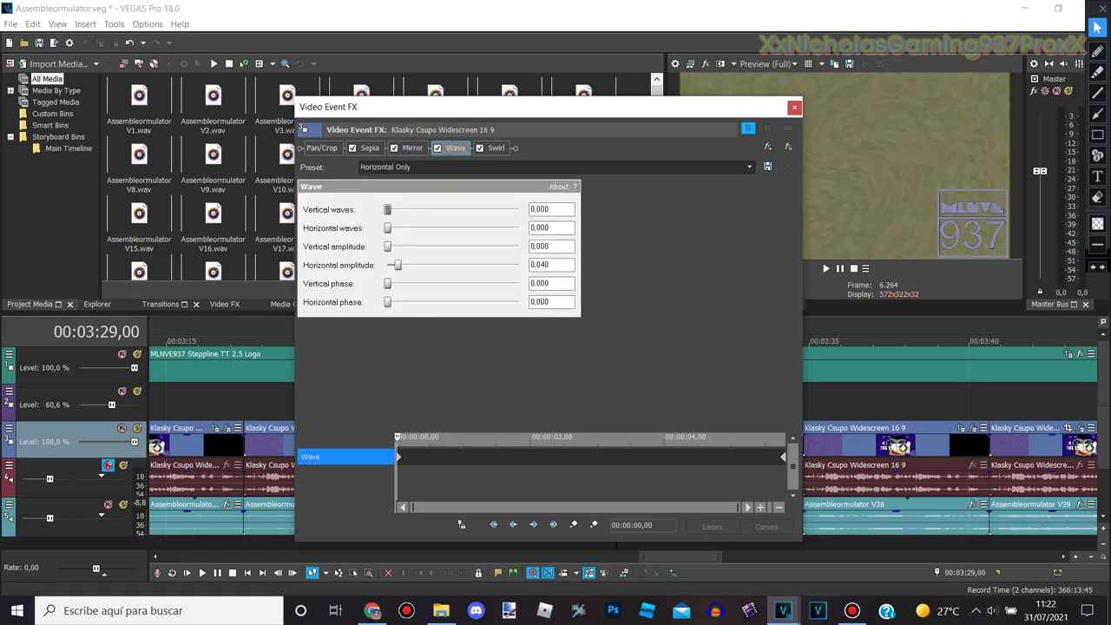
{"action": "left_click_drag", "start_coordinate": [387, 227], "coordinate": [519, 227]}
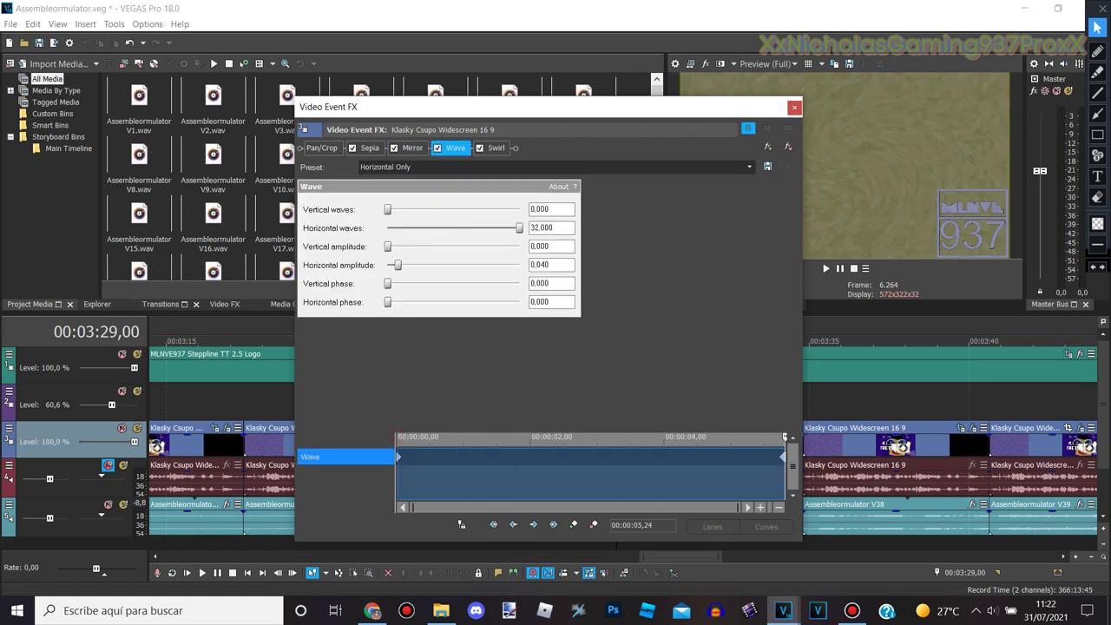
{"action": "left_click", "coordinate": [497, 148]}
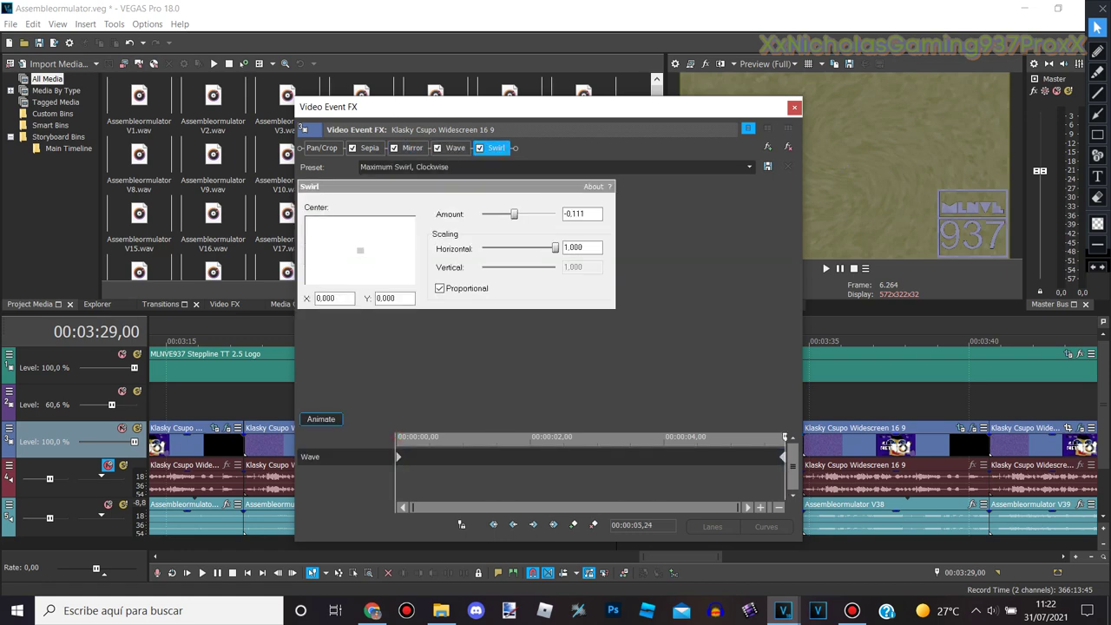
{"action": "left_click", "coordinate": [794, 108]}
{"action": "left_click", "coordinate": [598, 428]}
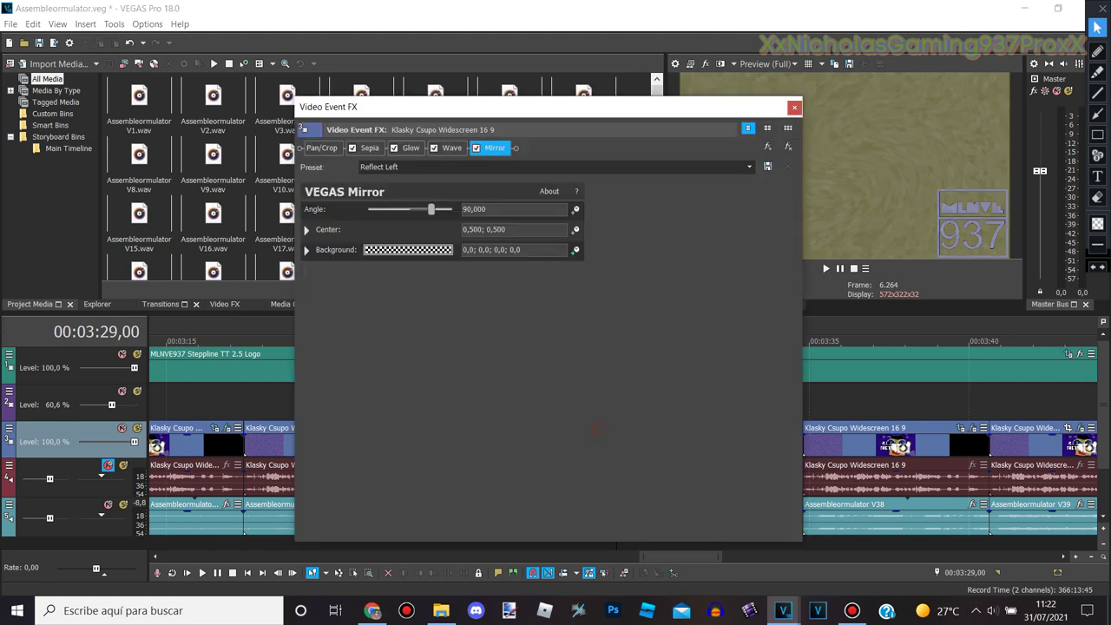
{"action": "left_click", "coordinate": [794, 107]}
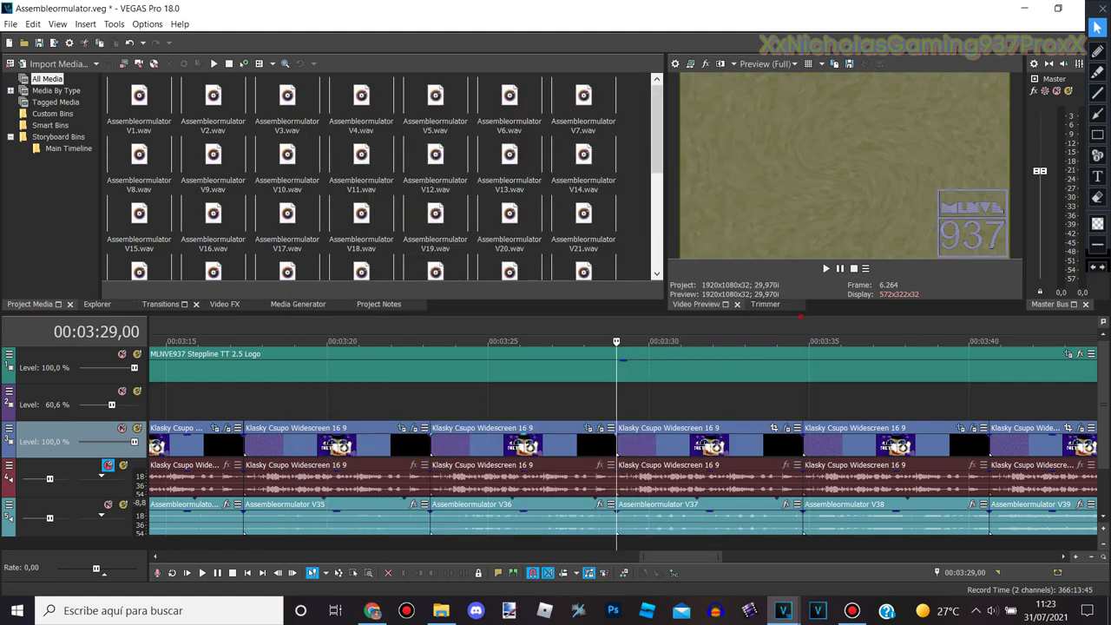
Check the Sepia, Glow and Mirror settings of the clip at 00:03:34,24 and close its effects window
{"action": "left_click", "coordinate": [803, 341]}
{"action": "left_click", "coordinate": [785, 428]}
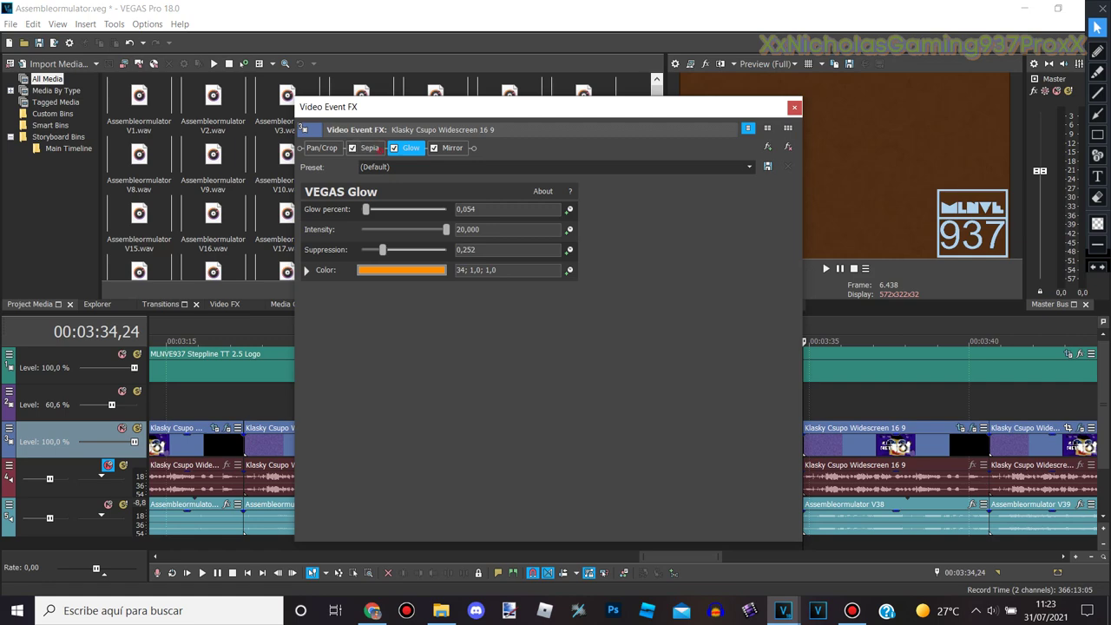
{"action": "left_click", "coordinate": [371, 149]}
{"action": "left_click", "coordinate": [410, 149]}
{"action": "left_click", "coordinate": [452, 147]}
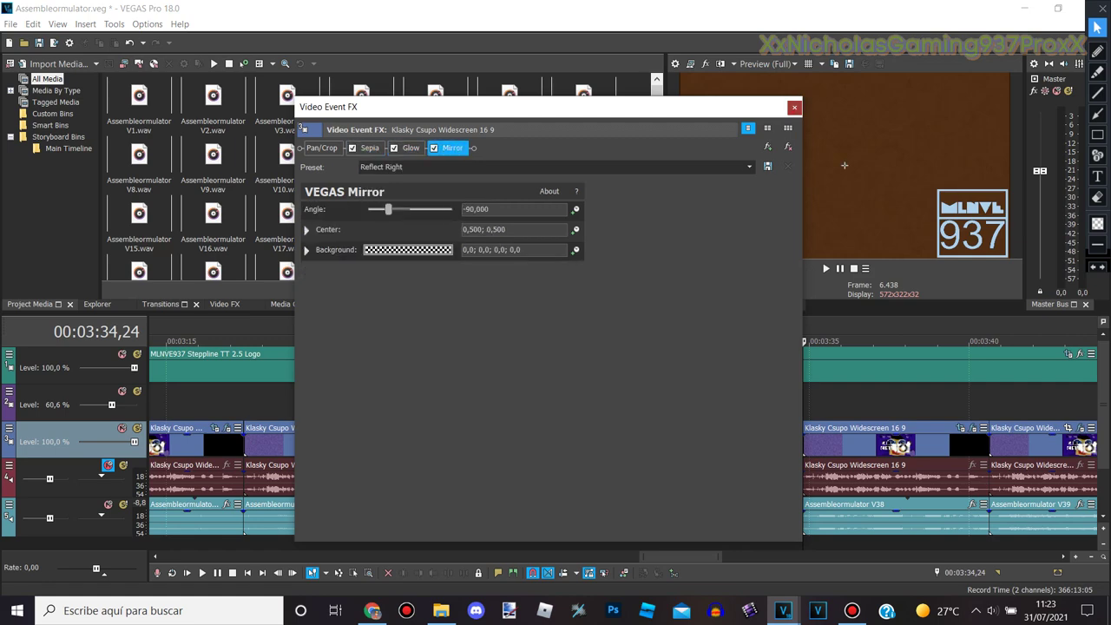
{"action": "left_click", "coordinate": [794, 108]}
Open the effects of the clip at 00:03:40,19 and check its HSL Adjust settings
{"action": "left_click", "coordinate": [983, 329]}
{"action": "left_click", "coordinate": [990, 329]}
{"action": "scroll", "coordinate": [989, 330], "scroll_direction": "down", "scroll_amount": 5}
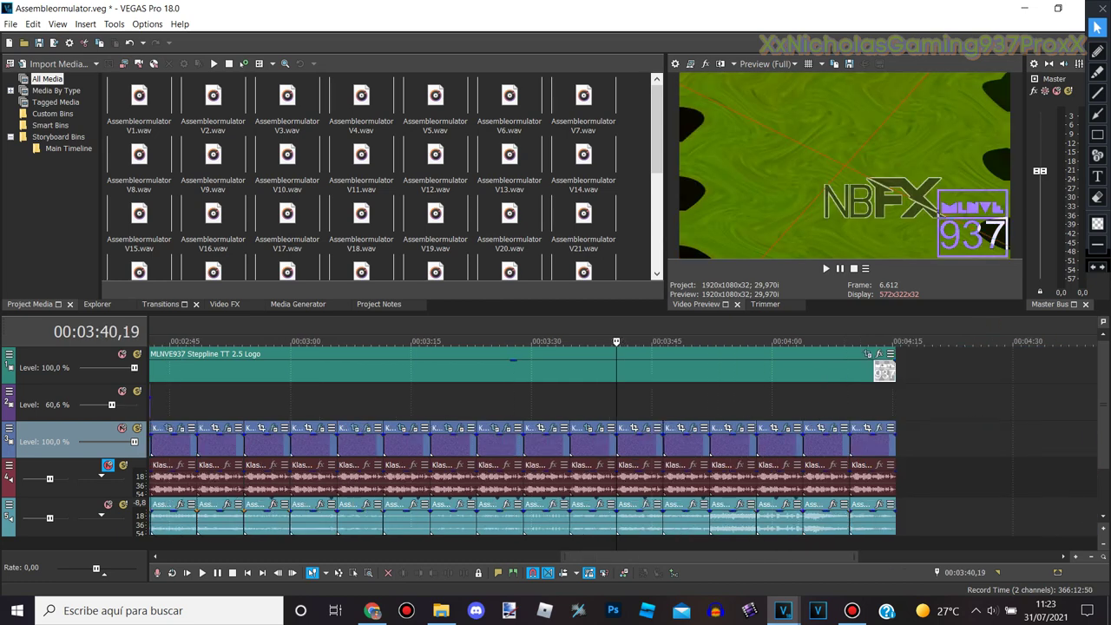
{"action": "scroll", "coordinate": [990, 330], "scroll_direction": "up", "scroll_amount": 4}
{"action": "left_click", "coordinate": [693, 428]}
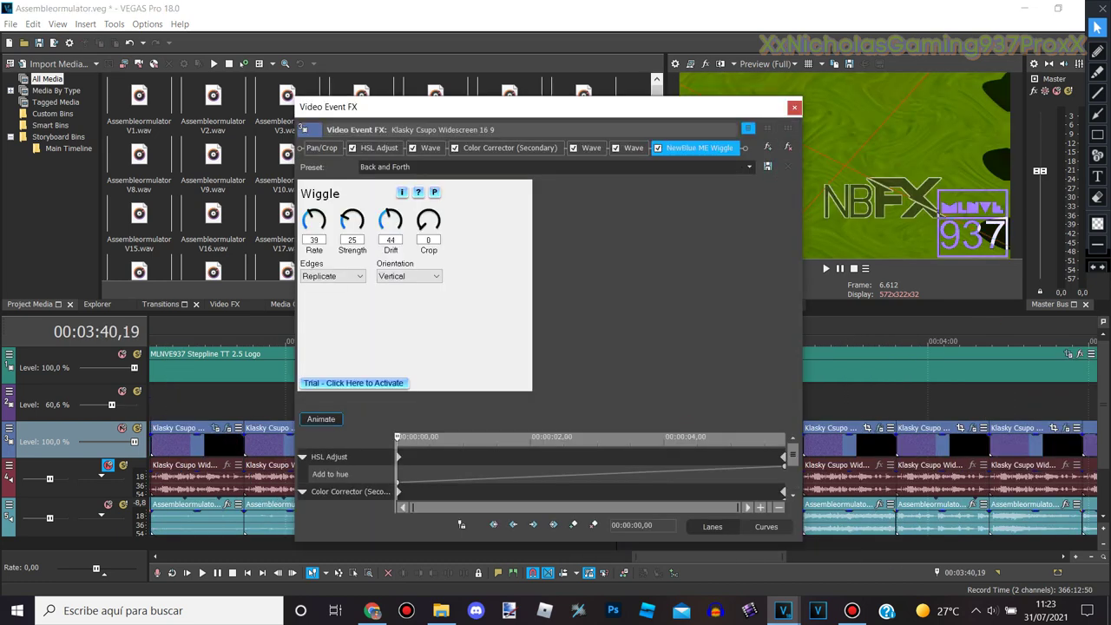
{"action": "left_click", "coordinate": [376, 147]}
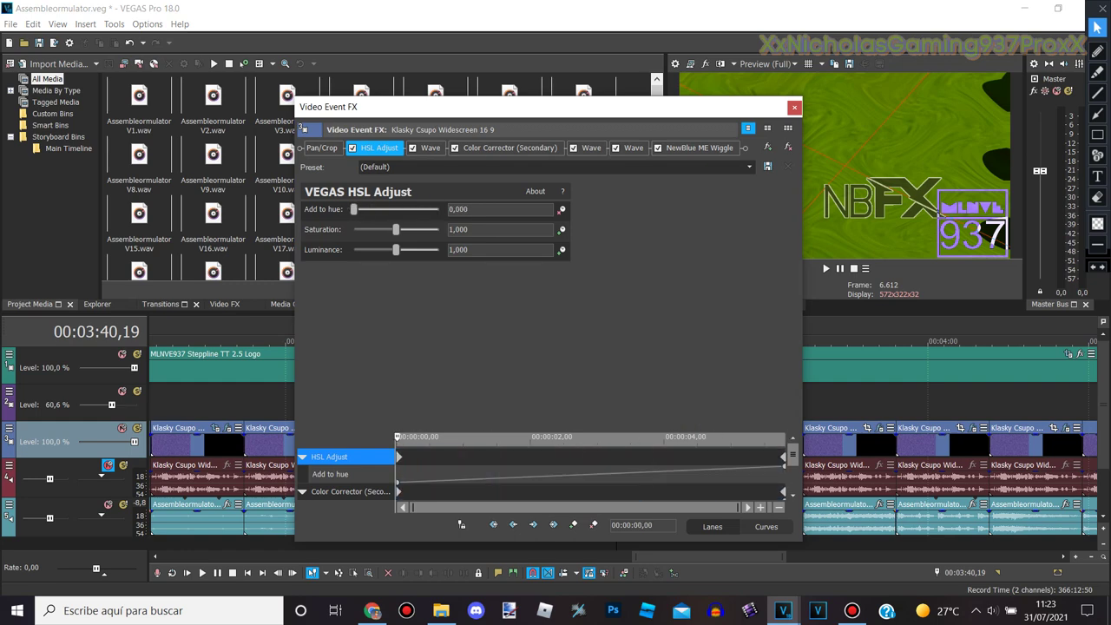
Check the first Wave and the Color Corrector (Secondary) settings of the clip at 00:03:40,19 along their keyframes
{"action": "left_click", "coordinate": [429, 148]}
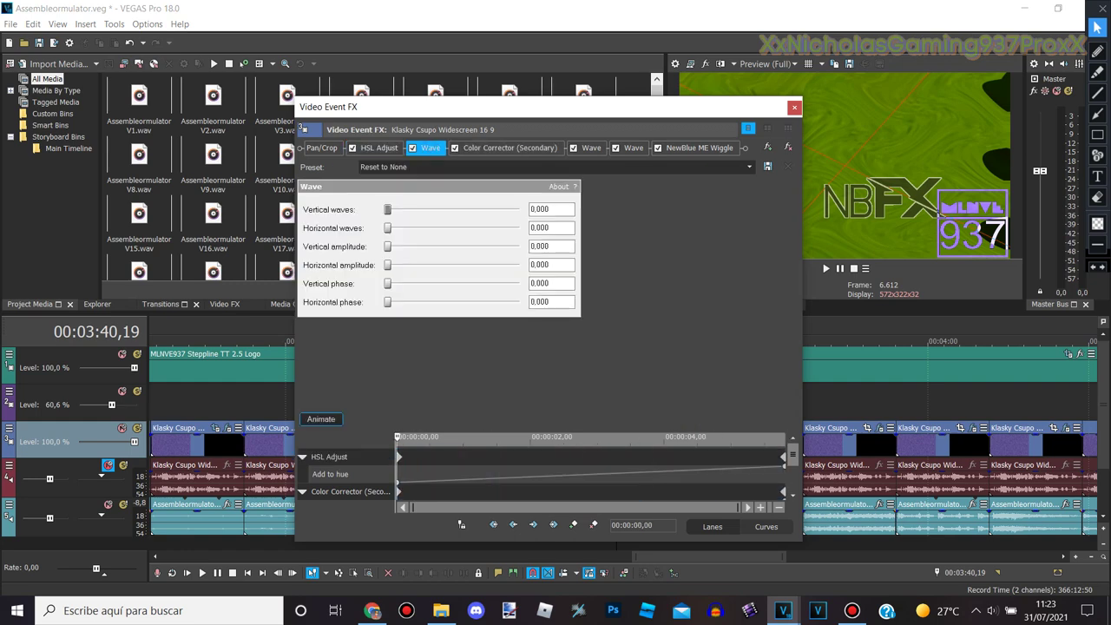
{"action": "left_click_drag", "start_coordinate": [792, 455], "coordinate": [792, 480]}
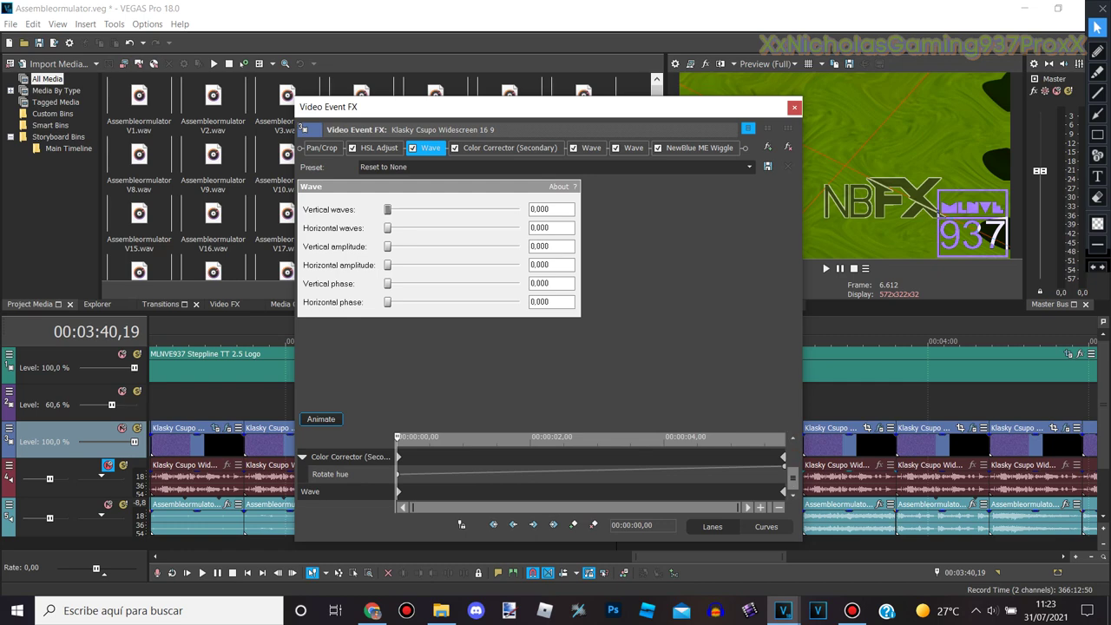
{"action": "left_click_drag", "start_coordinate": [399, 480], "coordinate": [786, 480]}
{"action": "left_click", "coordinate": [399, 479]}
{"action": "left_click", "coordinate": [510, 148]}
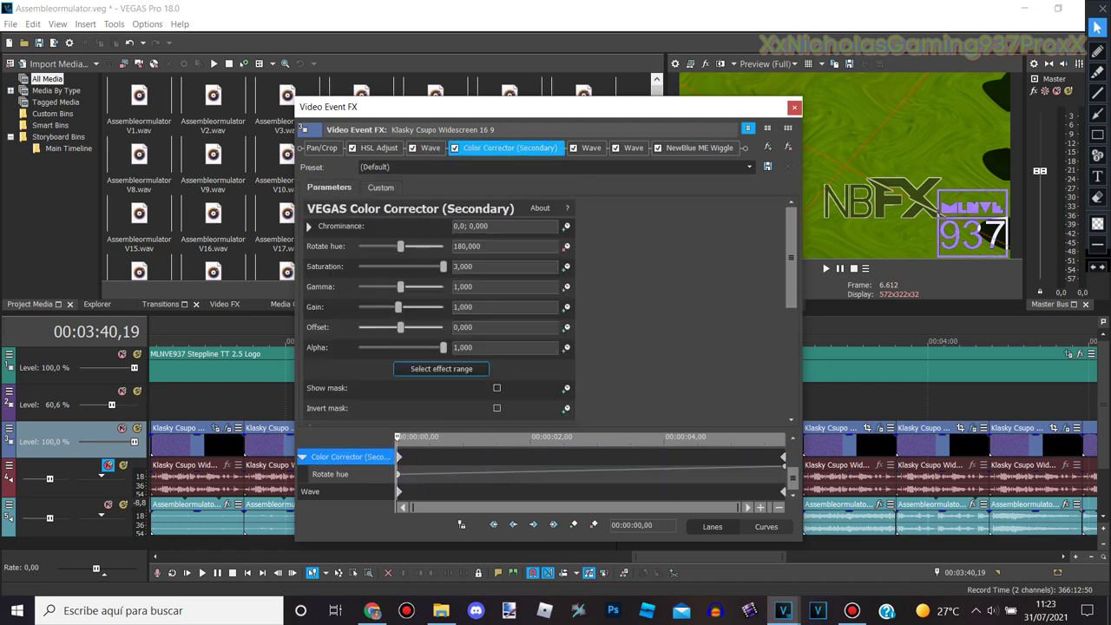
{"action": "mouse_move", "coordinate": [399, 480]}
{"action": "left_mouse_down"}
{"action": "mouse_move", "coordinate": [786, 480]}
{"action": "mouse_move", "coordinate": [397, 480]}
{"action": "left_mouse_up"}
Check the second and third Wave and the NewBlue ME Wiggle settings of the clip at 00:03:40,19, and close its effects window
{"action": "left_click", "coordinate": [592, 147]}
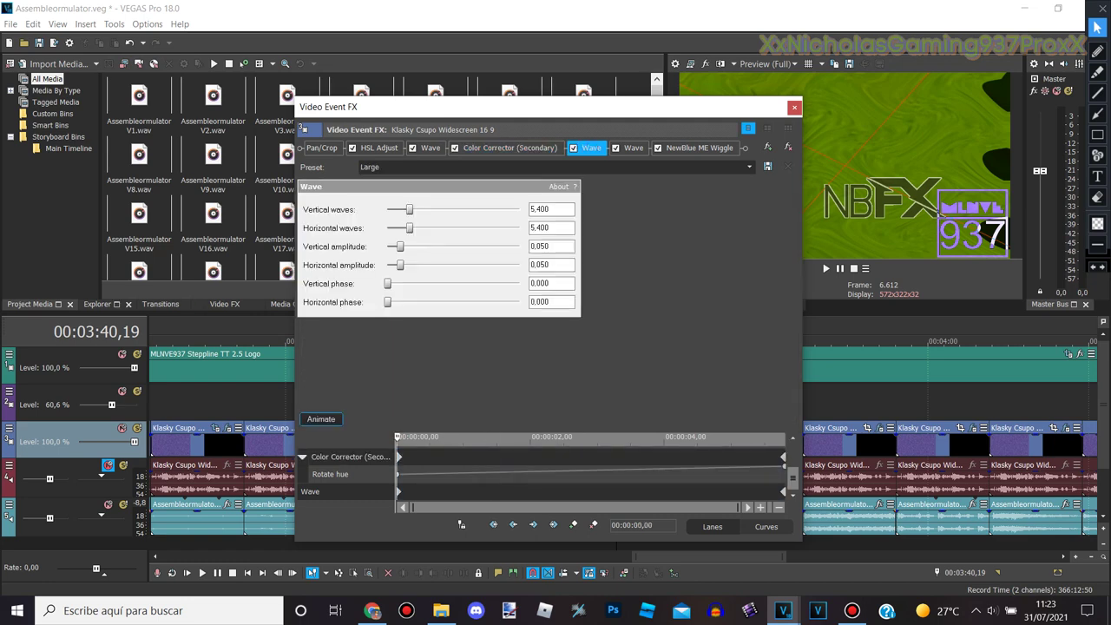
{"action": "mouse_move", "coordinate": [398, 477]}
{"action": "left_mouse_down"}
{"action": "mouse_move", "coordinate": [583, 478]}
{"action": "mouse_move", "coordinate": [397, 477]}
{"action": "left_mouse_up"}
{"action": "left_click", "coordinate": [632, 148]}
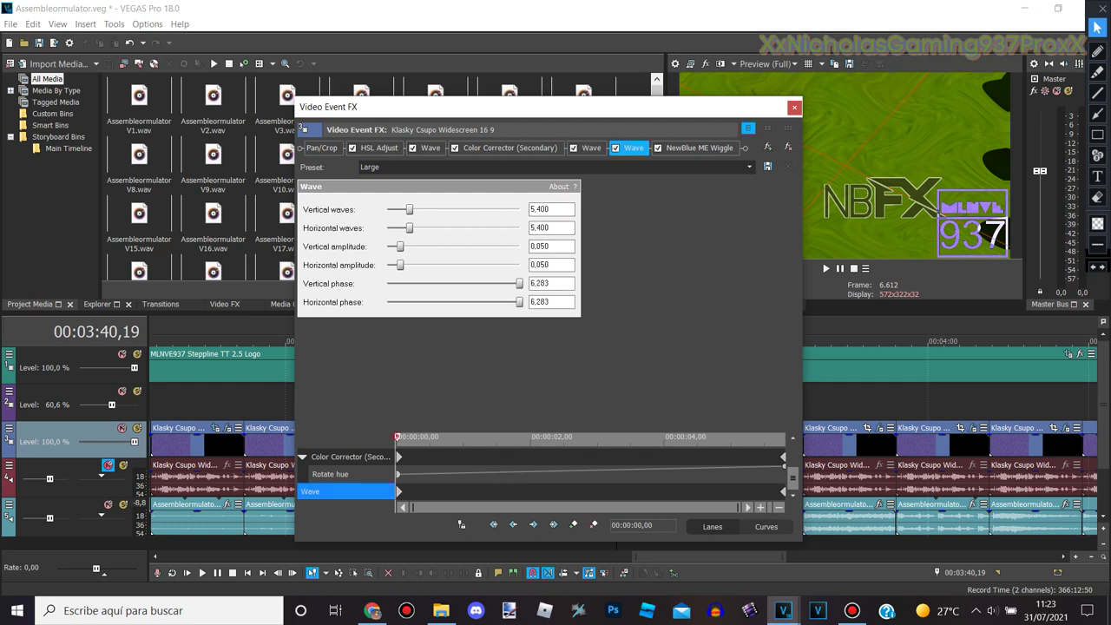
{"action": "mouse_move", "coordinate": [397, 478]}
{"action": "left_mouse_down"}
{"action": "mouse_move", "coordinate": [785, 477]}
{"action": "mouse_move", "coordinate": [397, 477]}
{"action": "left_mouse_up"}
{"action": "left_click", "coordinate": [699, 147]}
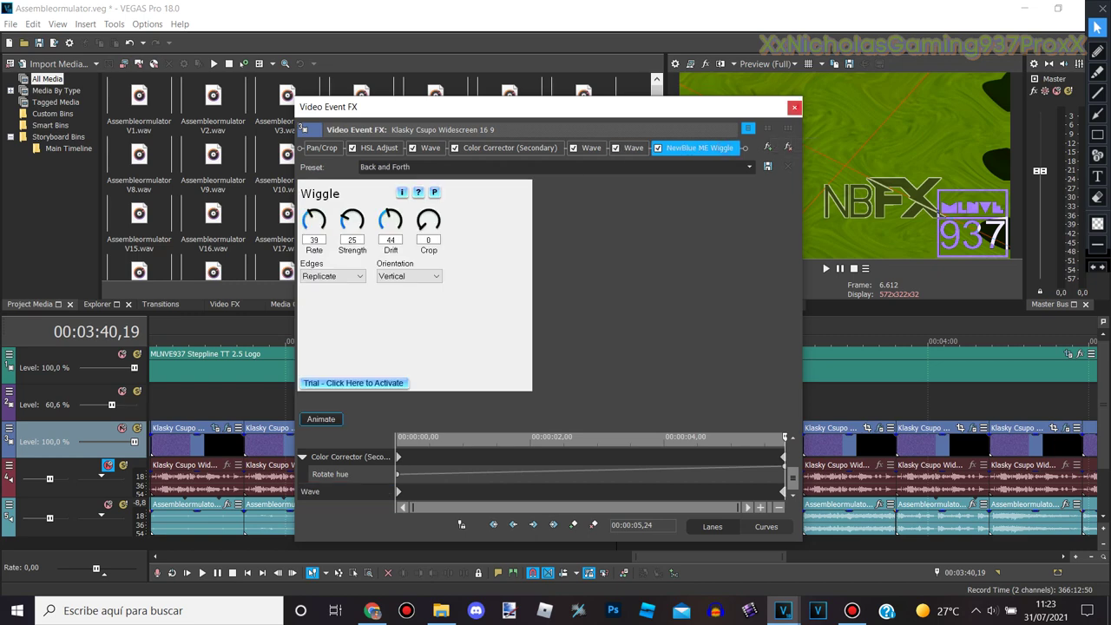
{"action": "left_click", "coordinate": [794, 107]}
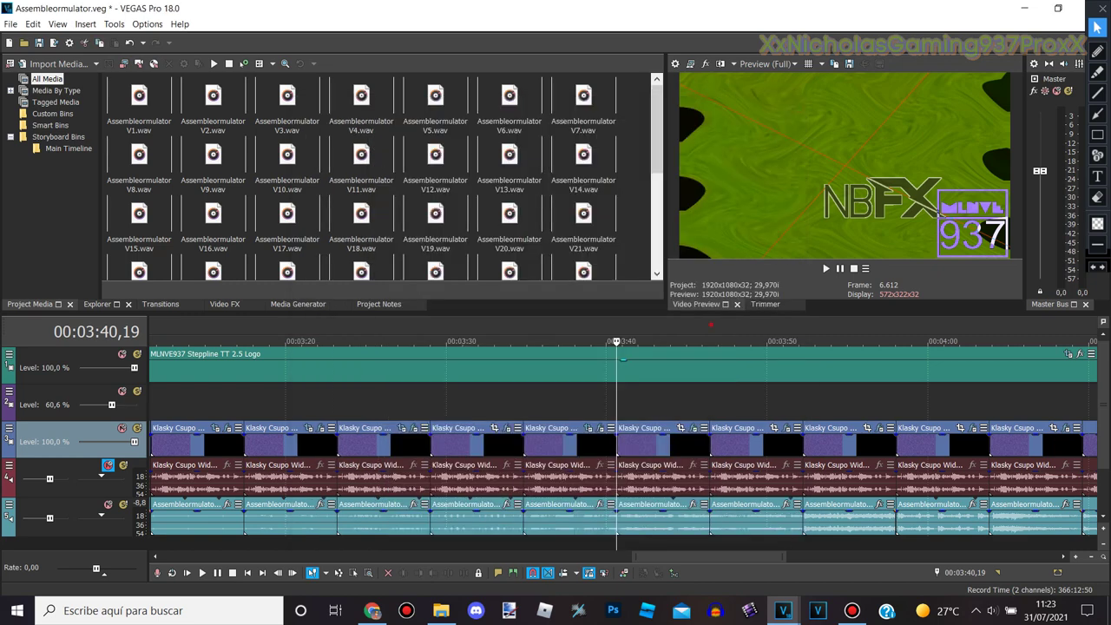
Open the effects of the clip at 00:03:46,13 and check its Light Rays settings and Gradient Map color points
{"action": "left_click", "coordinate": [710, 326]}
{"action": "left_click", "coordinate": [784, 428]}
{"action": "left_click", "coordinate": [376, 147]}
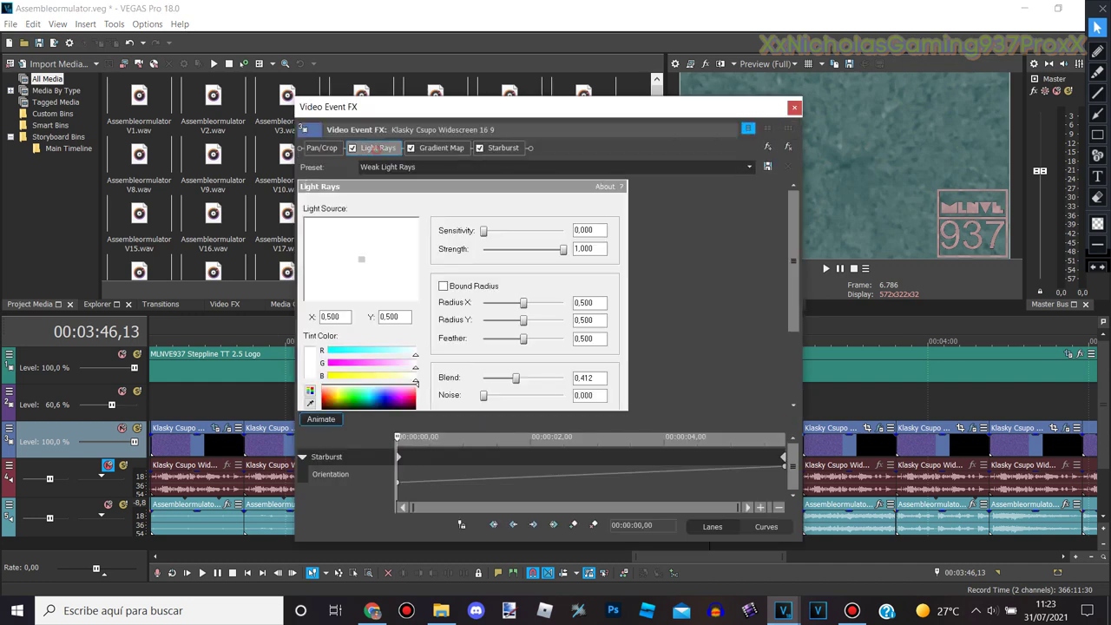
{"action": "left_click", "coordinate": [442, 148]}
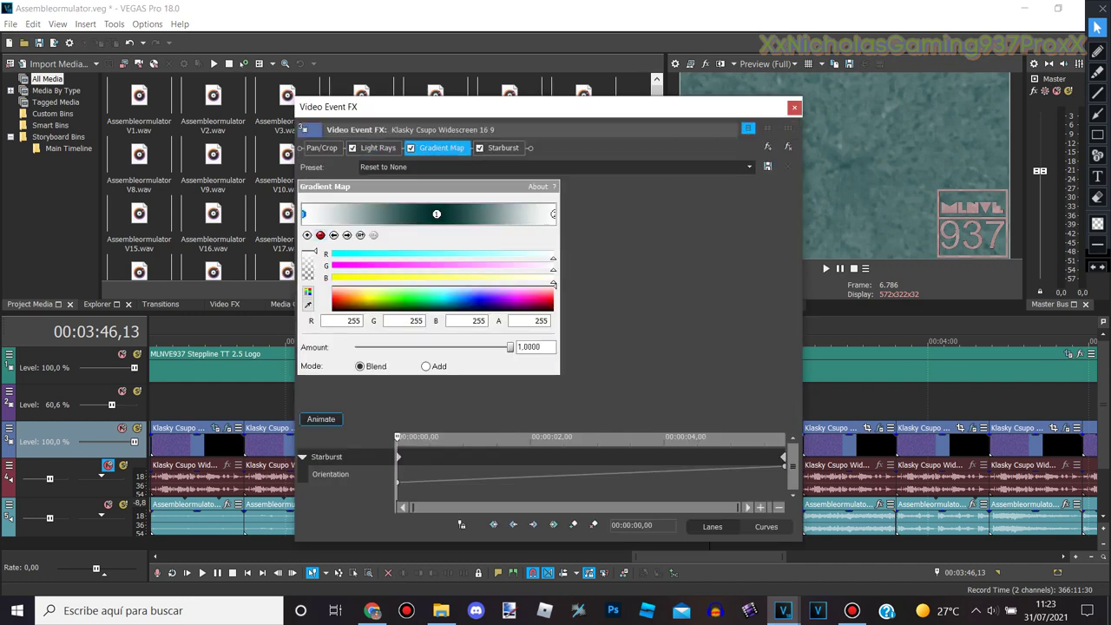
{"action": "left_click", "coordinate": [347, 234]}
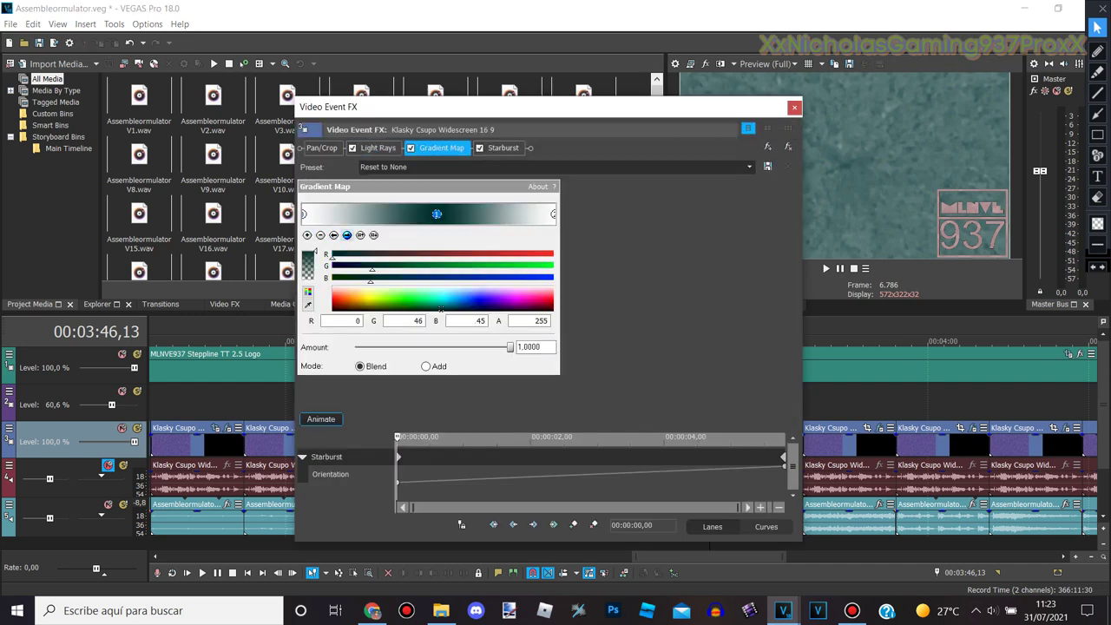
{"action": "left_click", "coordinate": [346, 234]}
Check the Starburst settings at both keyframes of the clip at 00:03:46,13 and close its effects window
{"action": "left_click", "coordinate": [503, 148]}
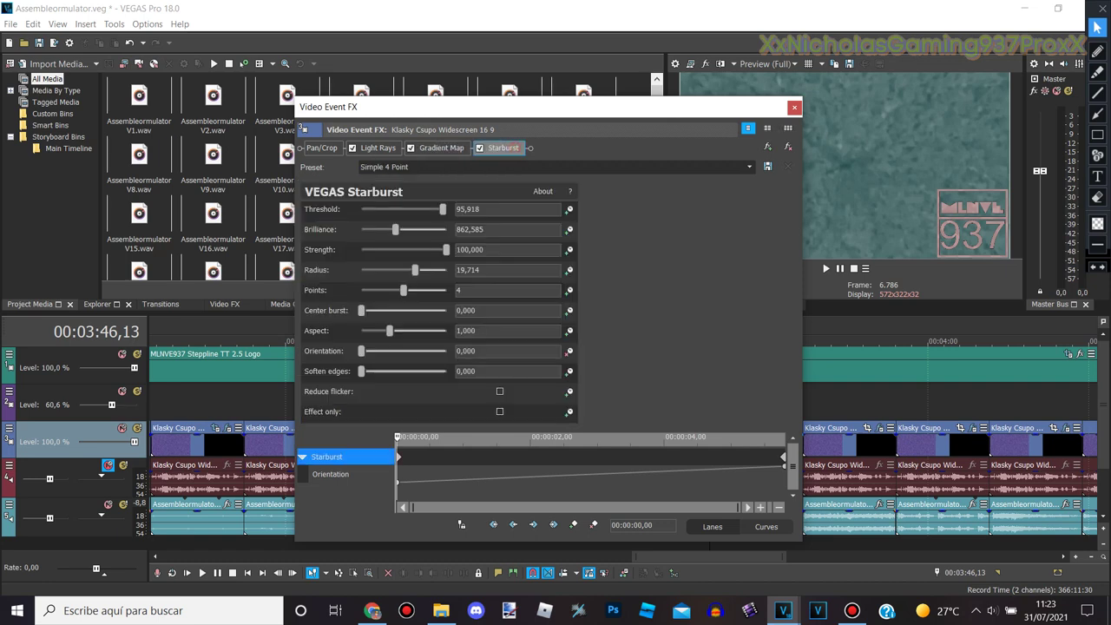
{"action": "left_click_drag", "start_coordinate": [397, 438], "coordinate": [784, 438]}
{"action": "left_click", "coordinate": [399, 457]}
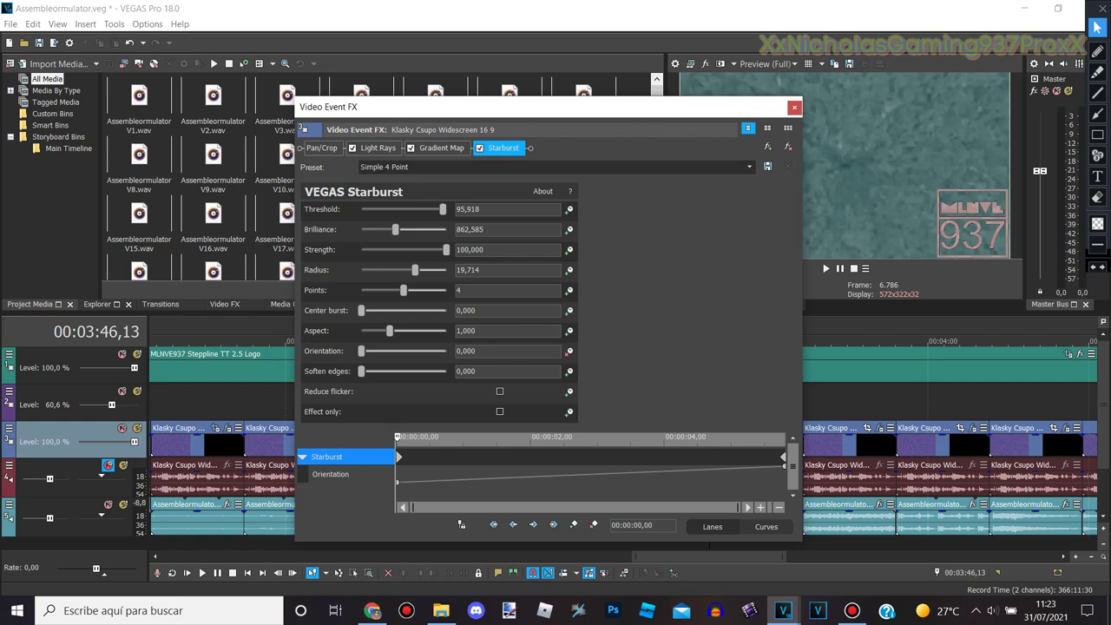
{"action": "left_click", "coordinate": [794, 108]}
Open the effects of the clip at 00:03:52,07 and go through the color points of its Gradient Map
{"action": "left_click", "coordinate": [798, 403]}
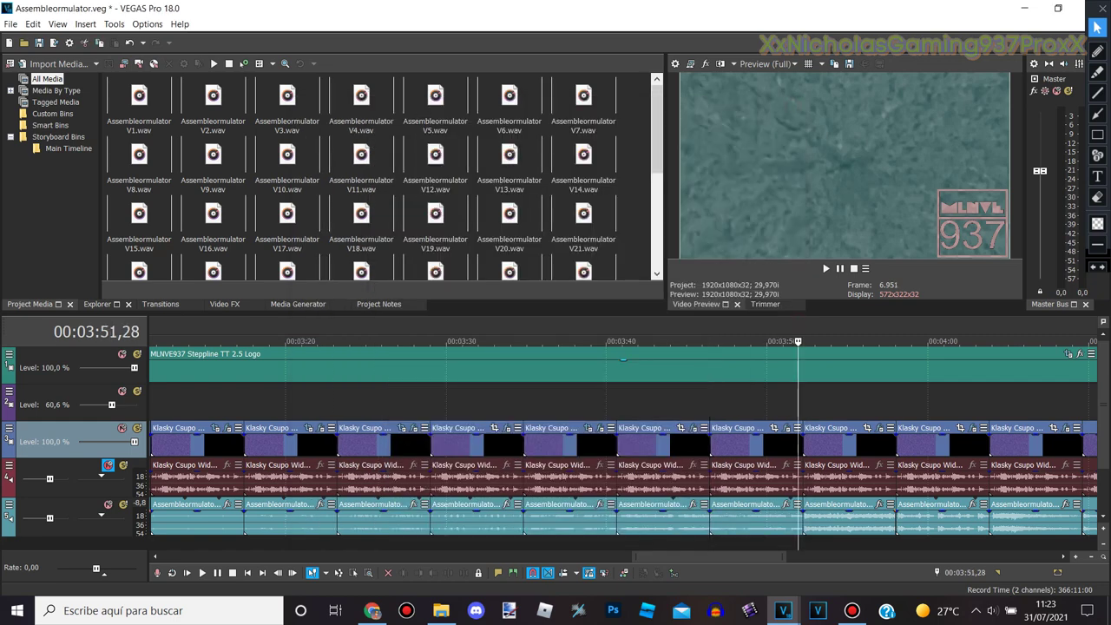
{"action": "left_click", "coordinate": [803, 403]}
{"action": "left_click", "coordinate": [879, 427]}
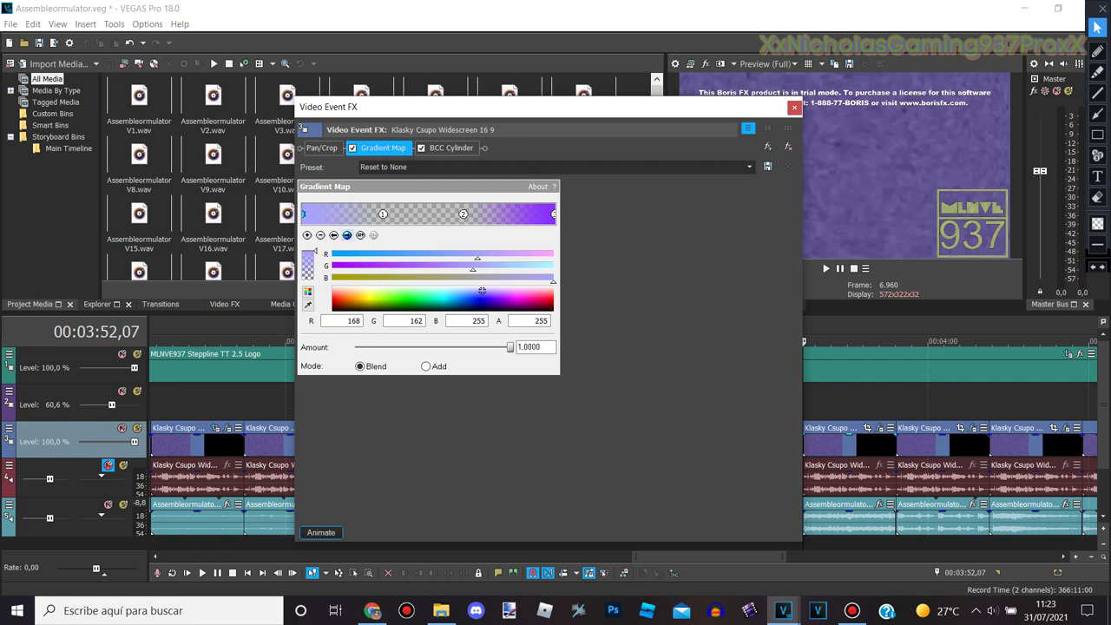
{"action": "left_click", "coordinate": [347, 235]}
{"action": "left_click", "coordinate": [347, 235]}
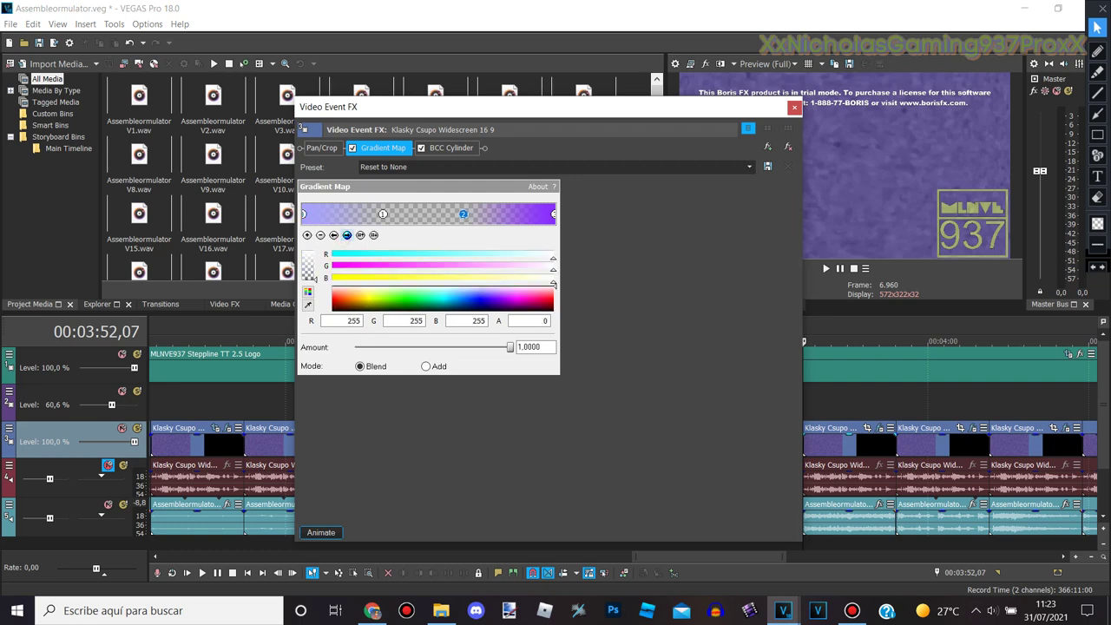
{"action": "left_click", "coordinate": [347, 235]}
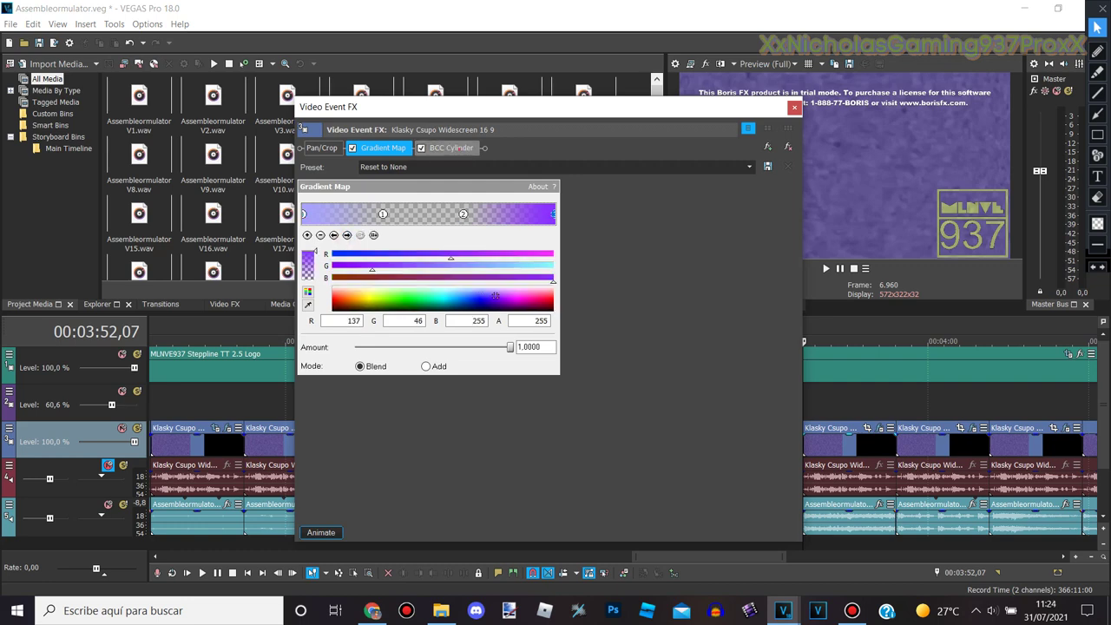
Check the BCC Cylinder settings of the clip at 00:03:52,07 and close its effects window
{"action": "left_click", "coordinate": [451, 148]}
{"action": "scroll", "coordinate": [449, 347], "scroll_direction": "down", "scroll_amount": 5}
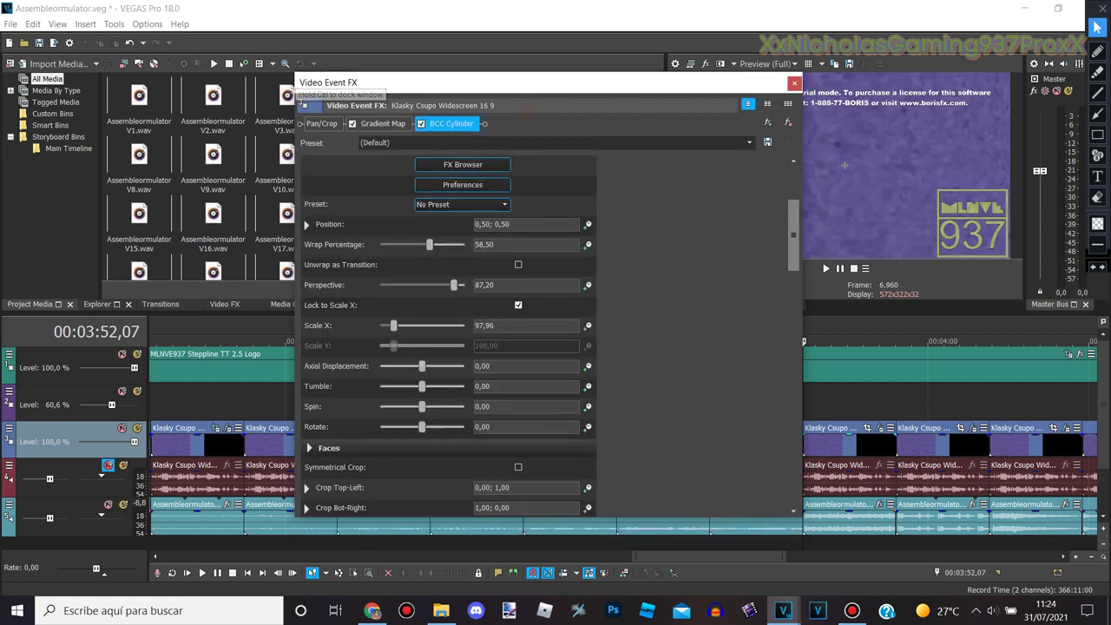
{"action": "scroll", "coordinate": [449, 338], "scroll_direction": "up", "scroll_amount": 2}
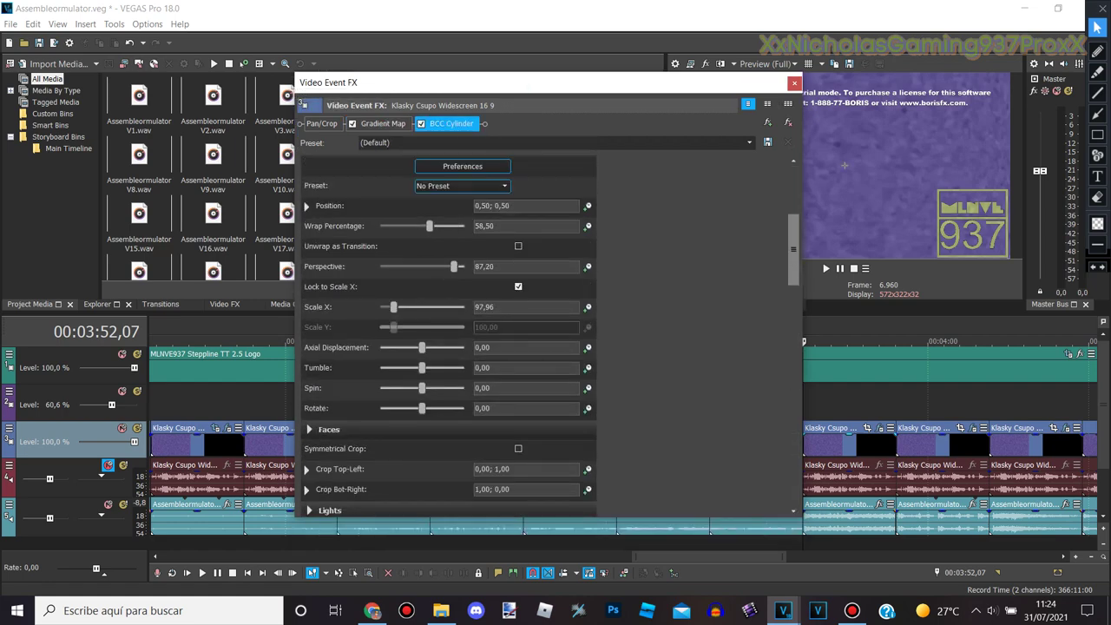
{"action": "left_click", "coordinate": [794, 83]}
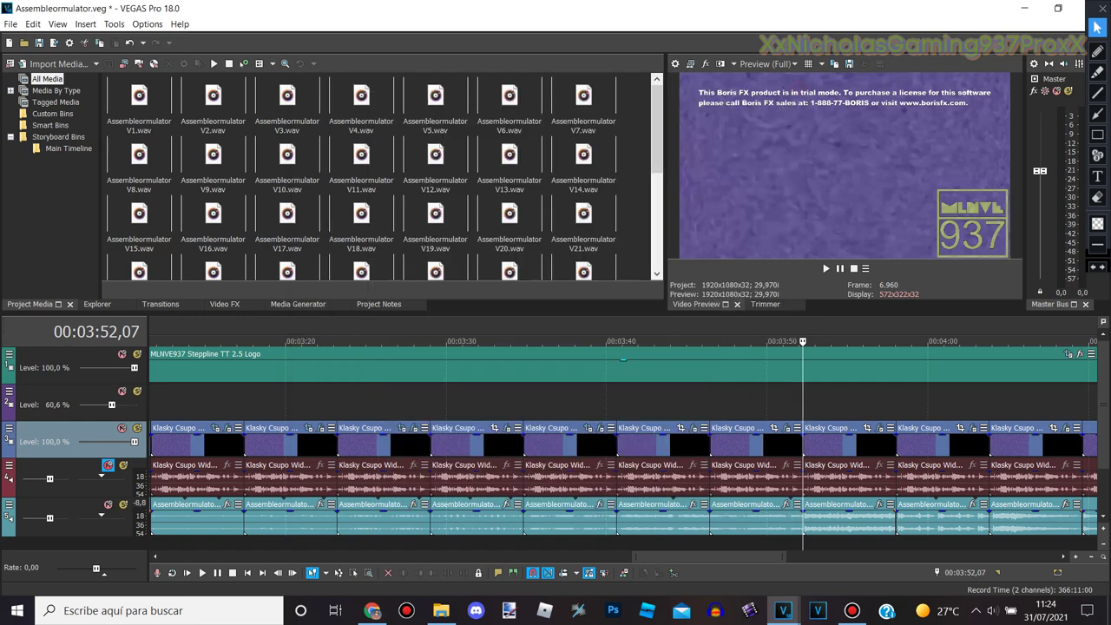
Open the effects of the clip at 00:03:58,01 and check its Mirror, Swirl, NewBlue ME Wiggle and TV Simulator settings
{"action": "left_click", "coordinate": [895, 402]}
{"action": "left_click", "coordinate": [973, 428]}
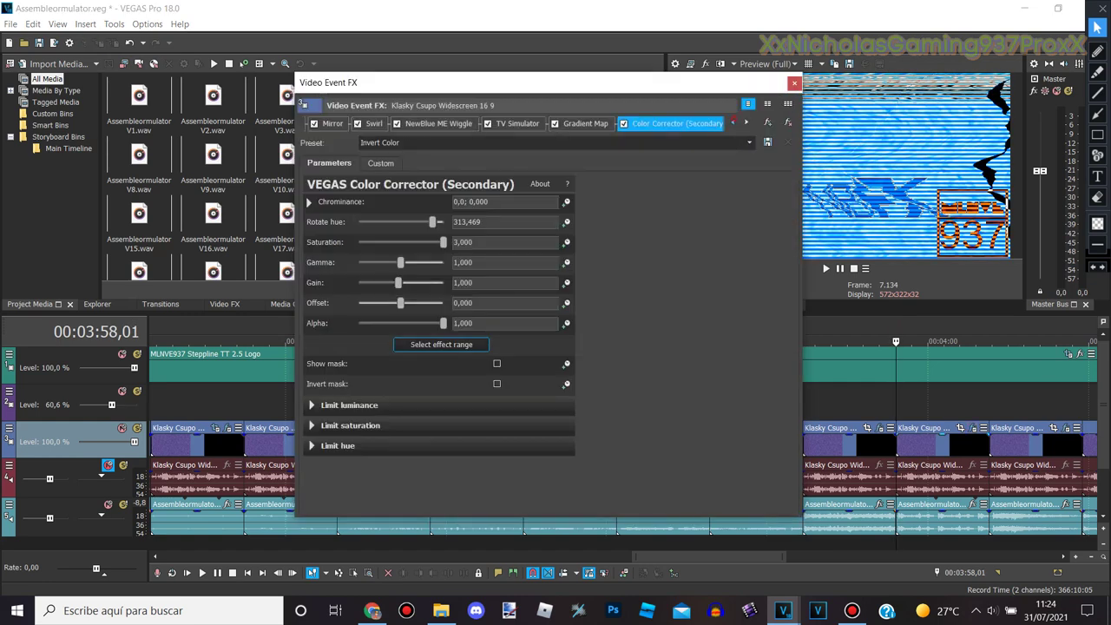
{"action": "left_click", "coordinate": [332, 124]}
{"action": "left_click", "coordinate": [411, 123]}
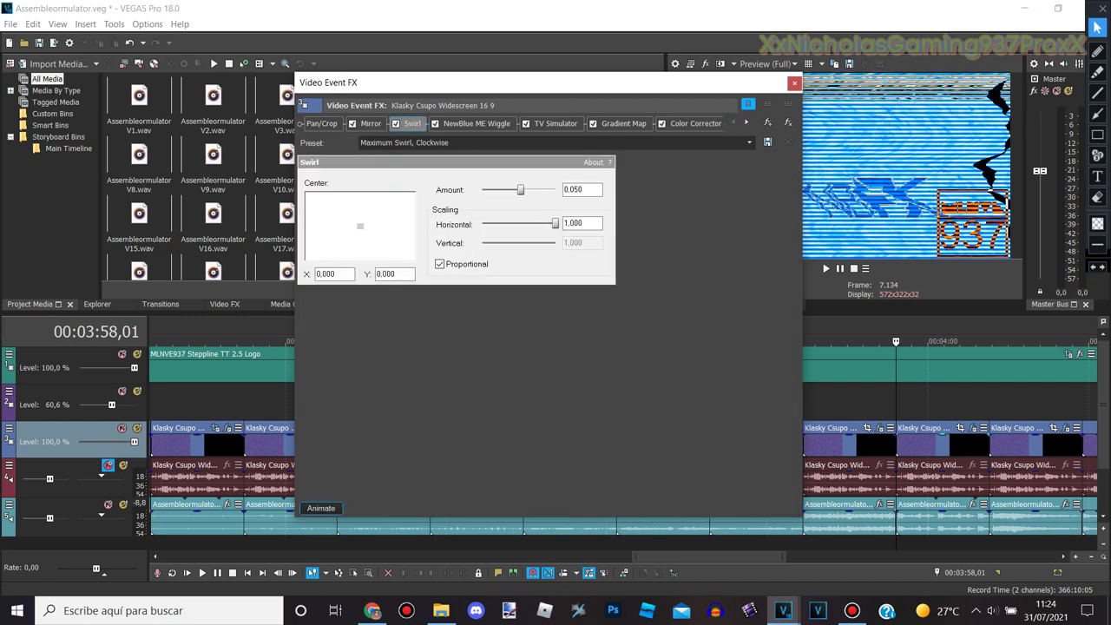
{"action": "left_click", "coordinate": [476, 123]}
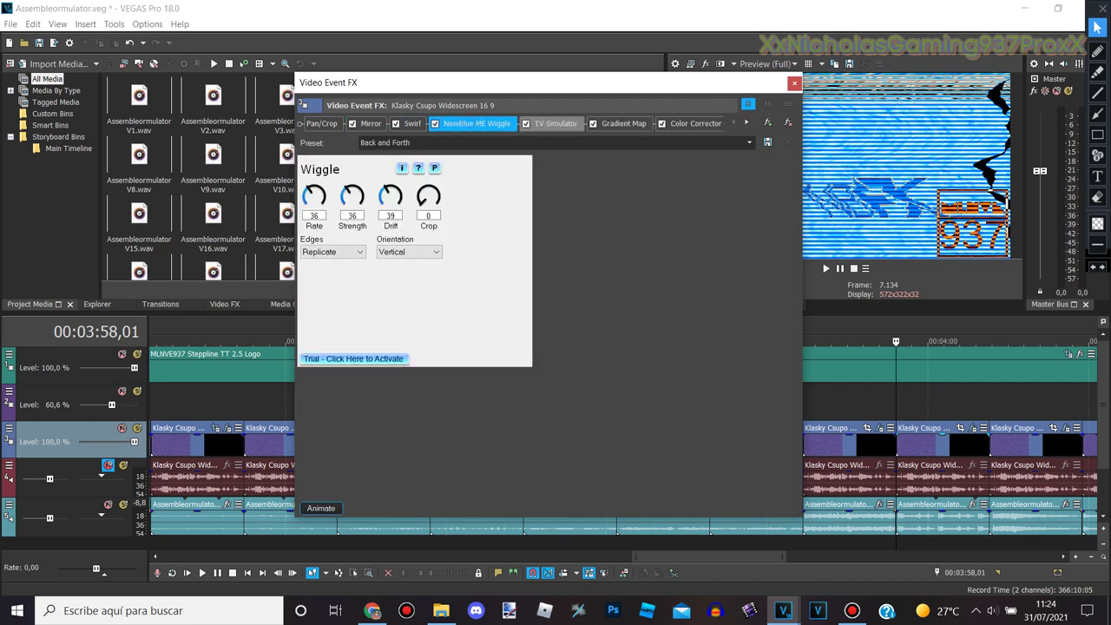
{"action": "left_click", "coordinate": [556, 123]}
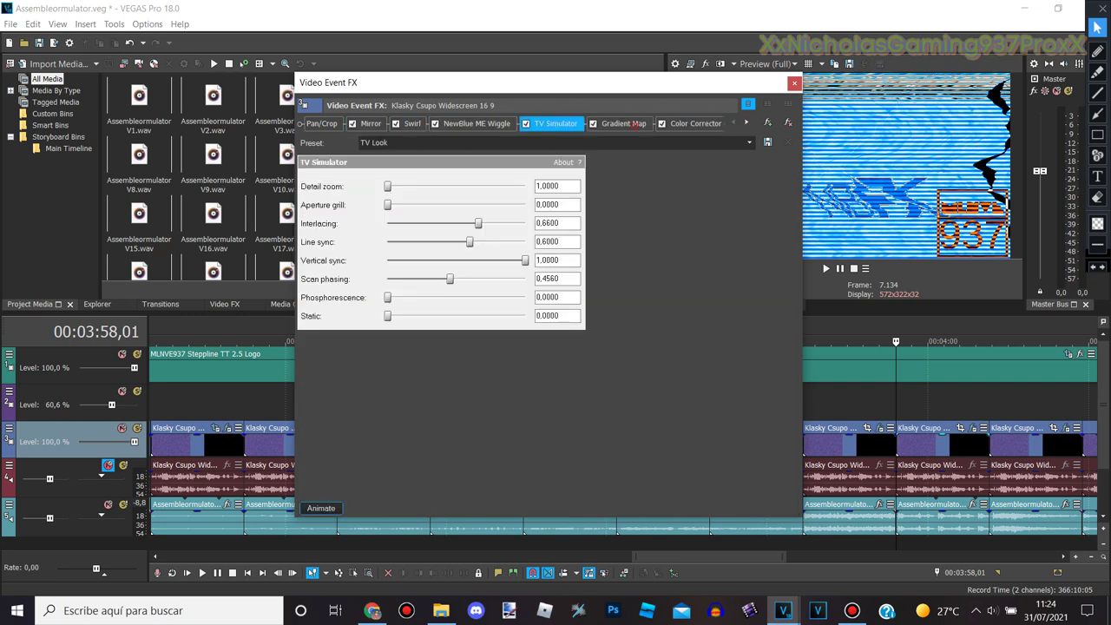
Check the Gradient Map color points and the Color Corrector (Secondary) of the clip at 00:03:58,01, and close its effects window
{"action": "left_click", "coordinate": [629, 123]}
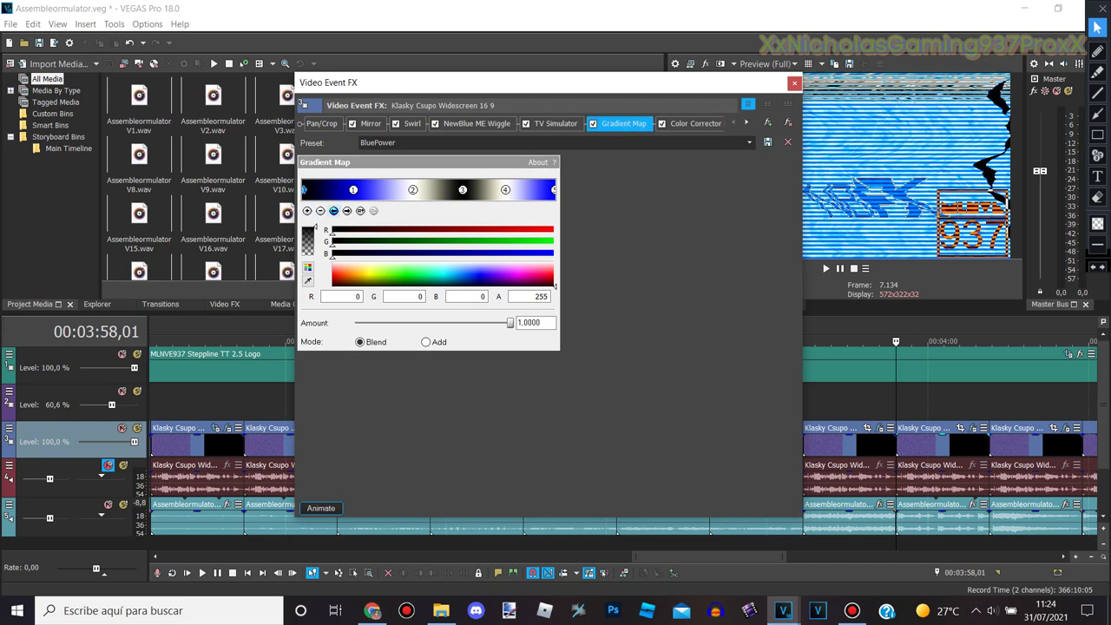
{"action": "left_click", "coordinate": [347, 211]}
{"action": "left_click", "coordinate": [347, 211]}
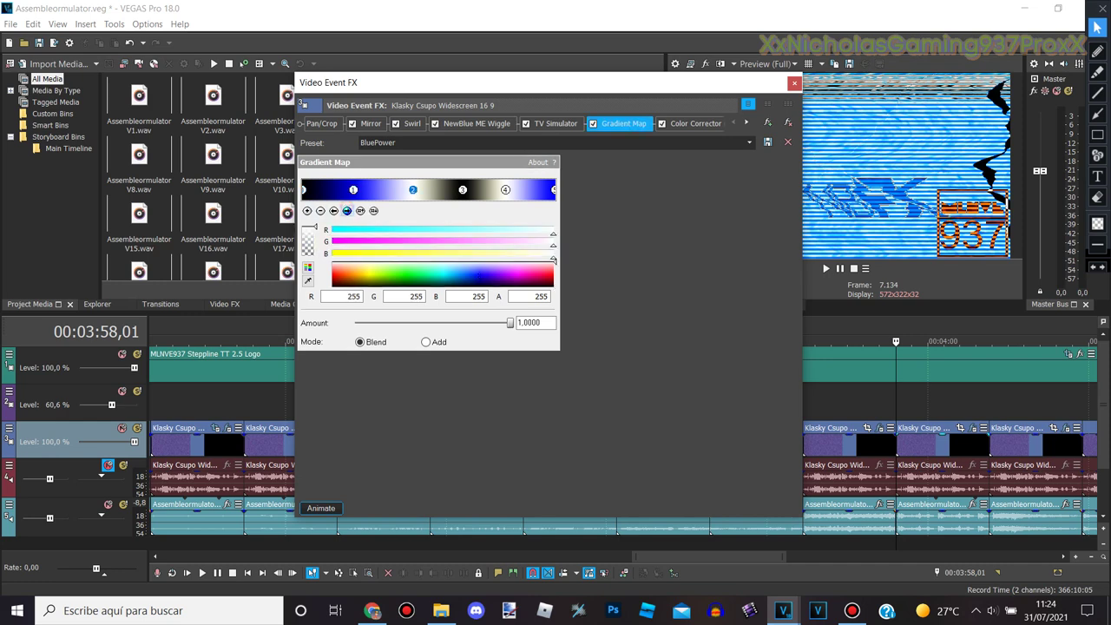
{"action": "left_click", "coordinate": [347, 211]}
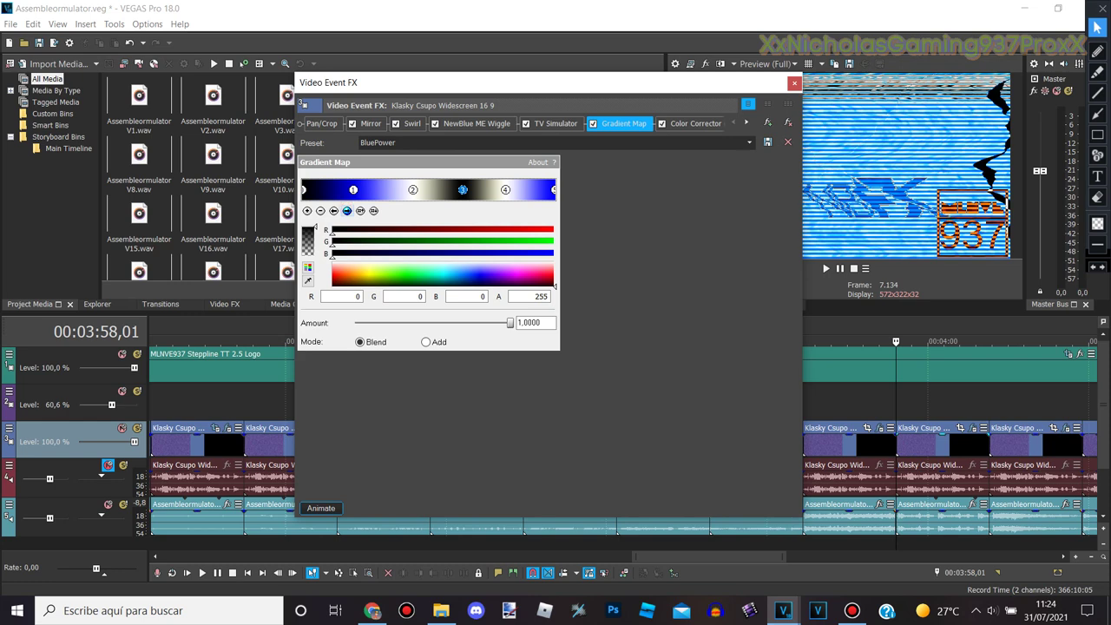
{"action": "left_click", "coordinate": [347, 211]}
{"action": "left_click", "coordinate": [347, 211]}
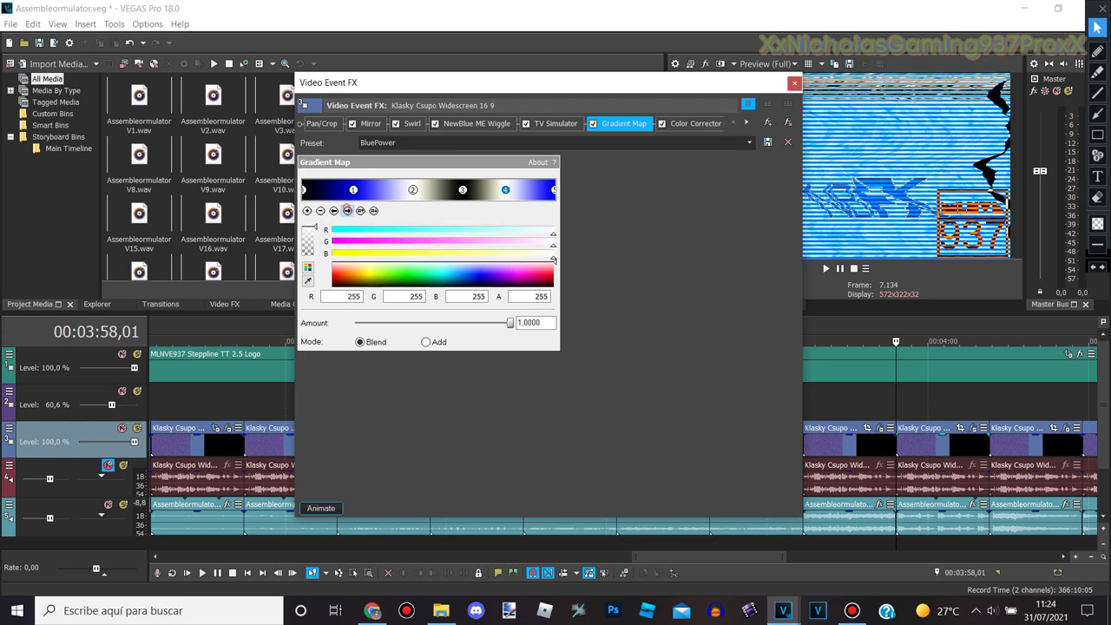
{"action": "left_click", "coordinate": [694, 123]}
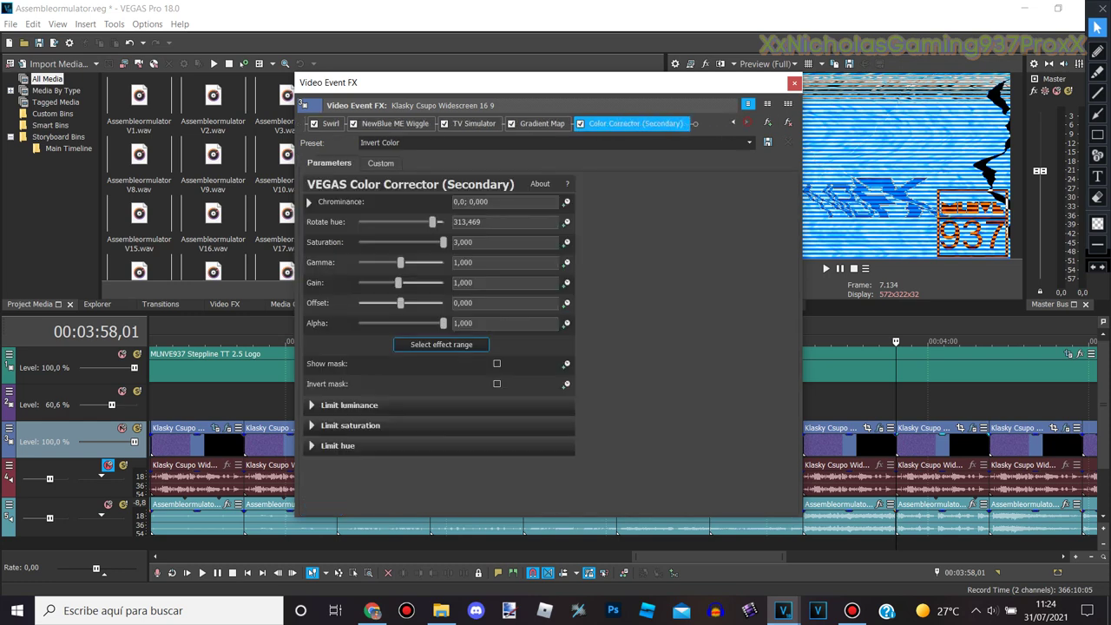
{"action": "left_click", "coordinate": [793, 84]}
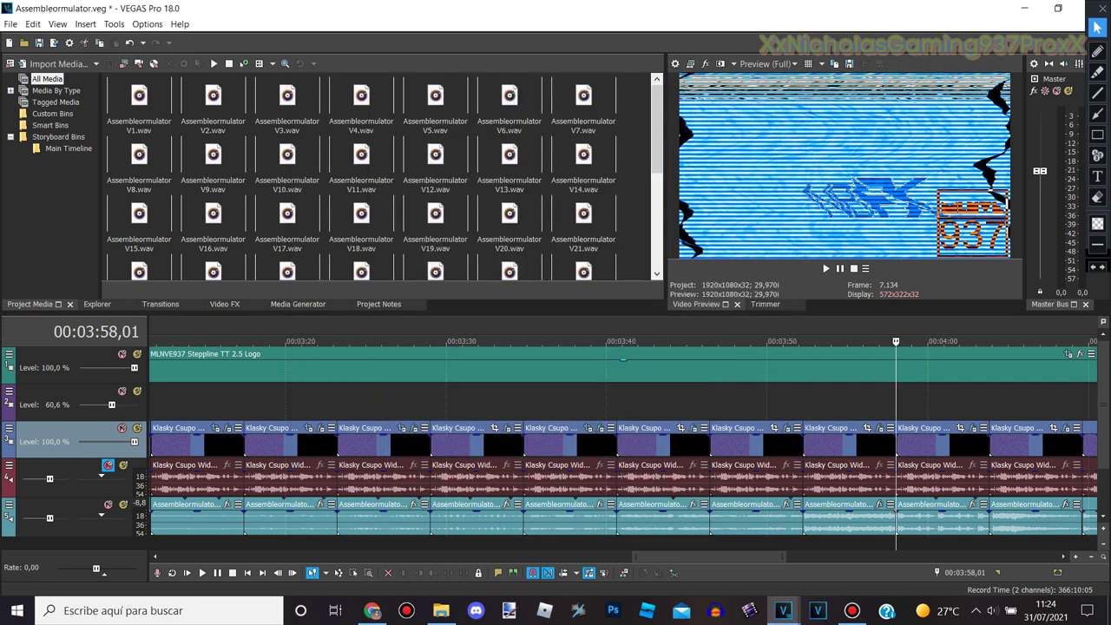
Open the effects of the clip at 00:04:03,25, check its Invert, Gradient Map, HSL Adjust and Color Corrector (Secondary) settings, and close the effects window
{"action": "left_click", "coordinate": [984, 328]}
{"action": "left_click", "coordinate": [1065, 428]}
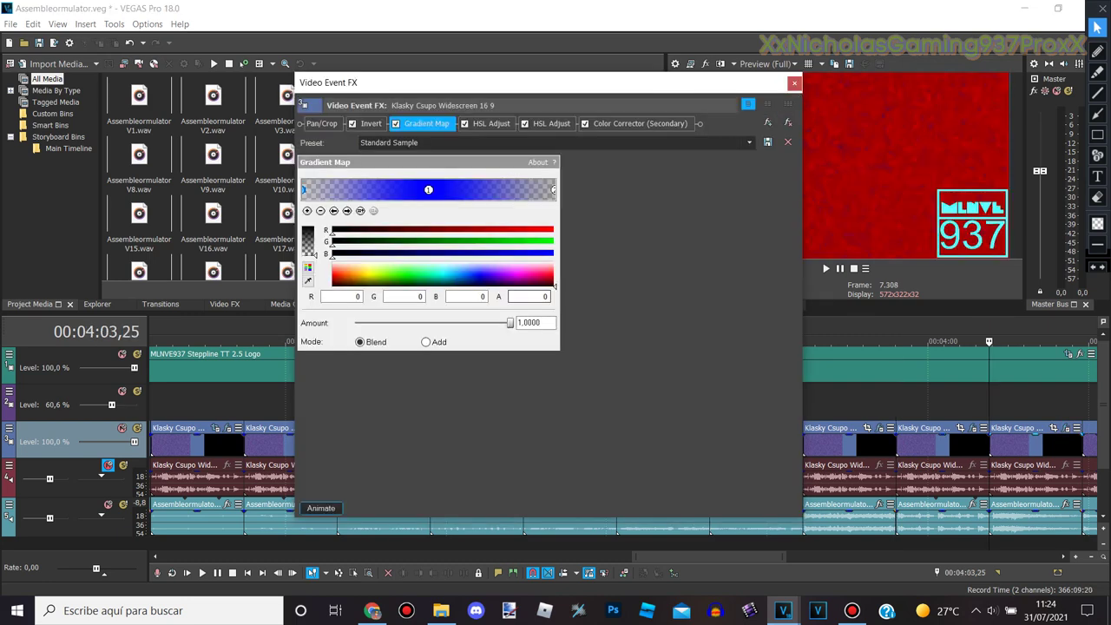
{"action": "left_click", "coordinate": [379, 123]}
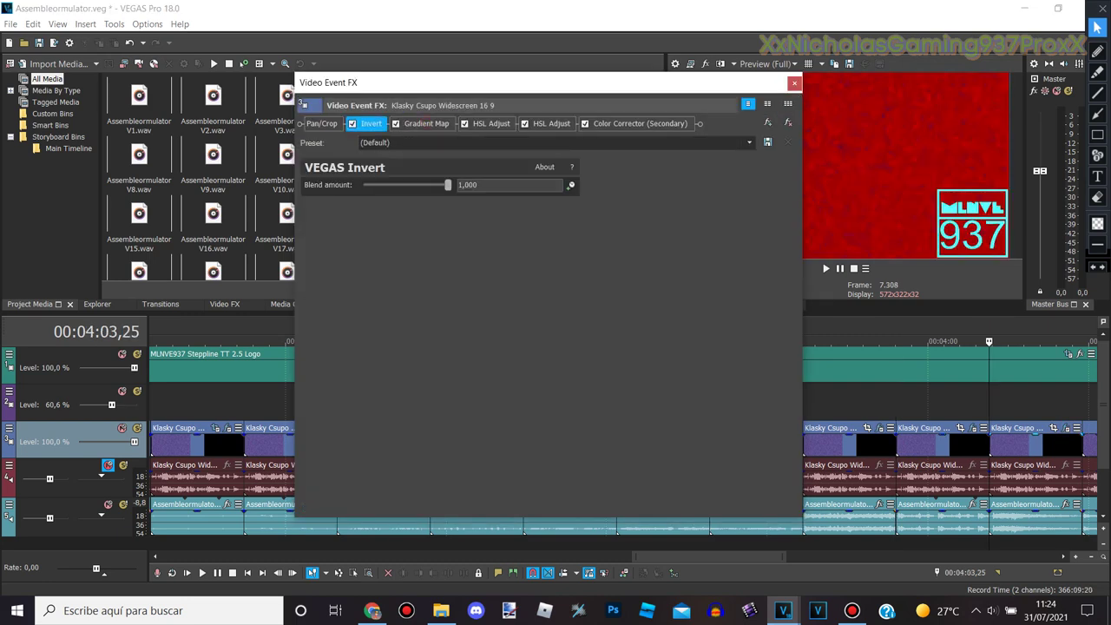
{"action": "left_click", "coordinate": [425, 123]}
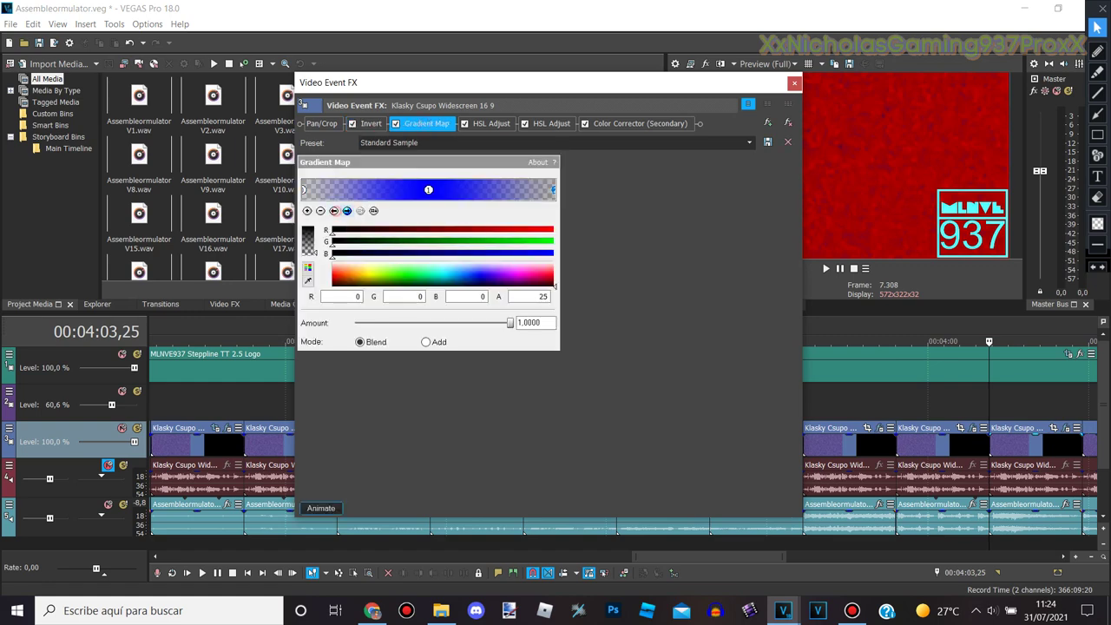
{"action": "left_click", "coordinate": [479, 274]}
{"action": "left_click", "coordinate": [552, 124]}
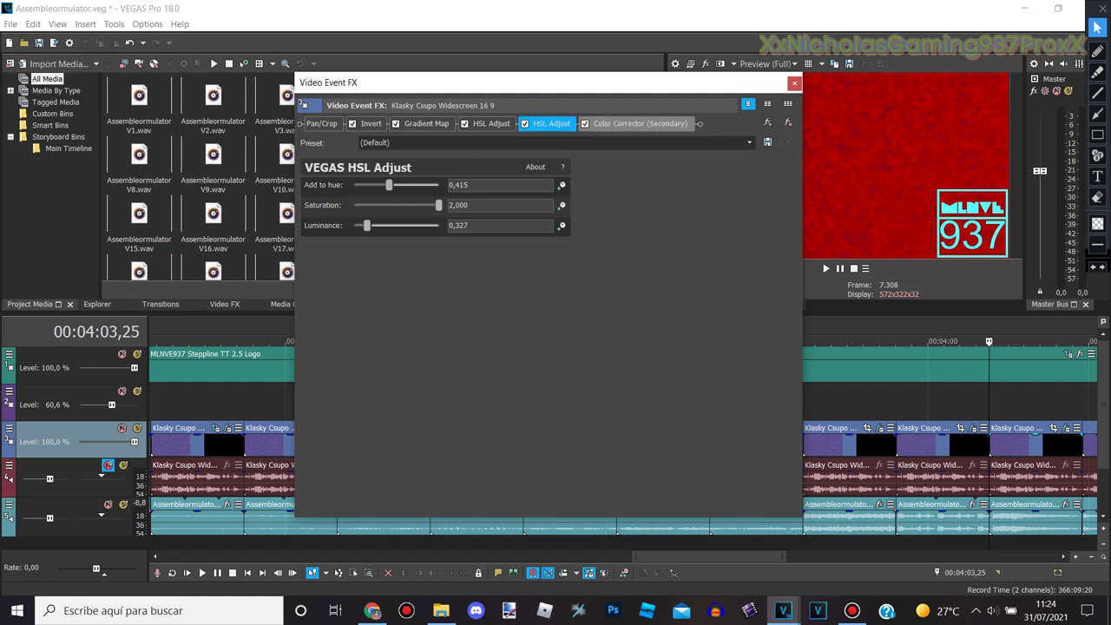
{"action": "left_click", "coordinate": [666, 124]}
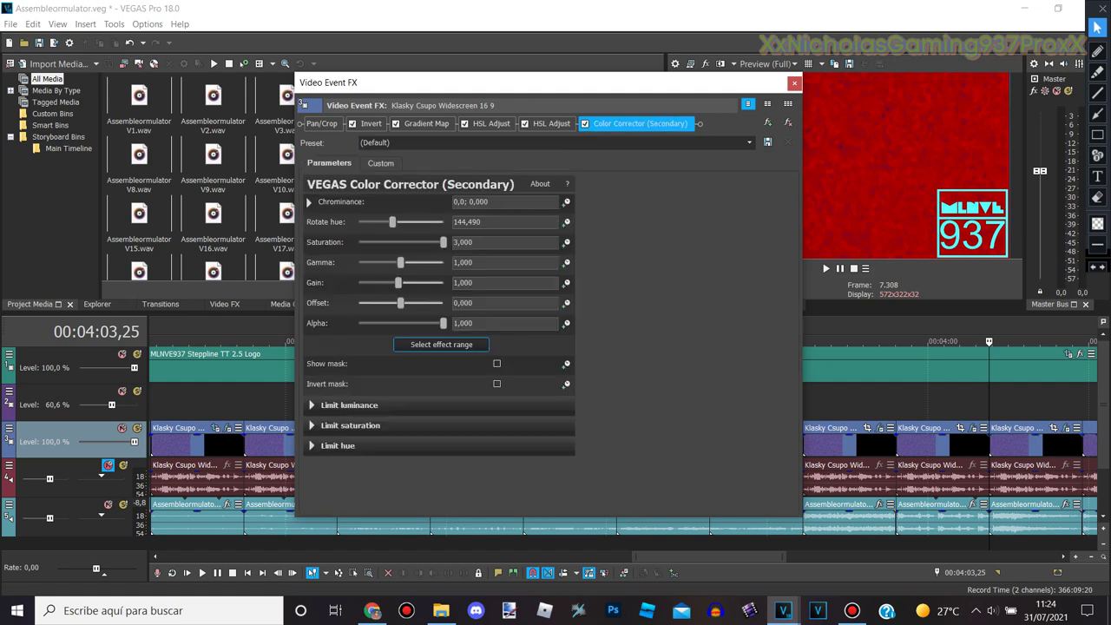
{"action": "left_click", "coordinate": [794, 83]}
Go to the clip at 00:04:09,19, and switch to the Assembleormulator Missings project at the V30 clip at 00:00:29,01
{"action": "scroll", "coordinate": [616, 434], "scroll_direction": "down", "scroll_amount": 1}
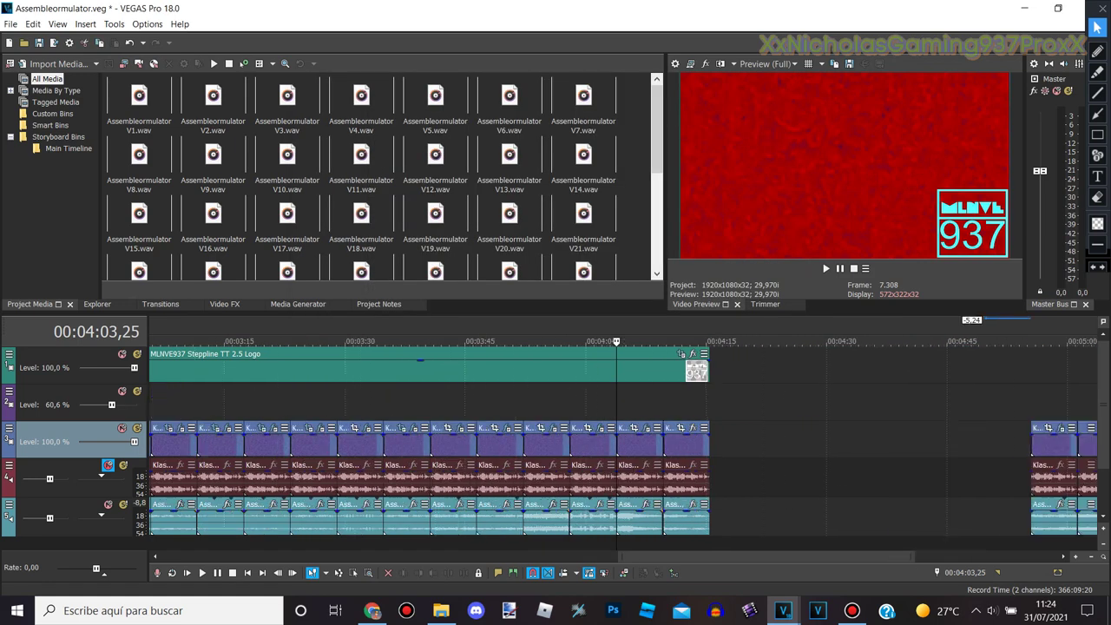
{"action": "scroll", "coordinate": [616, 434], "scroll_direction": "up", "scroll_amount": 1}
{"action": "key", "text": "Right"}
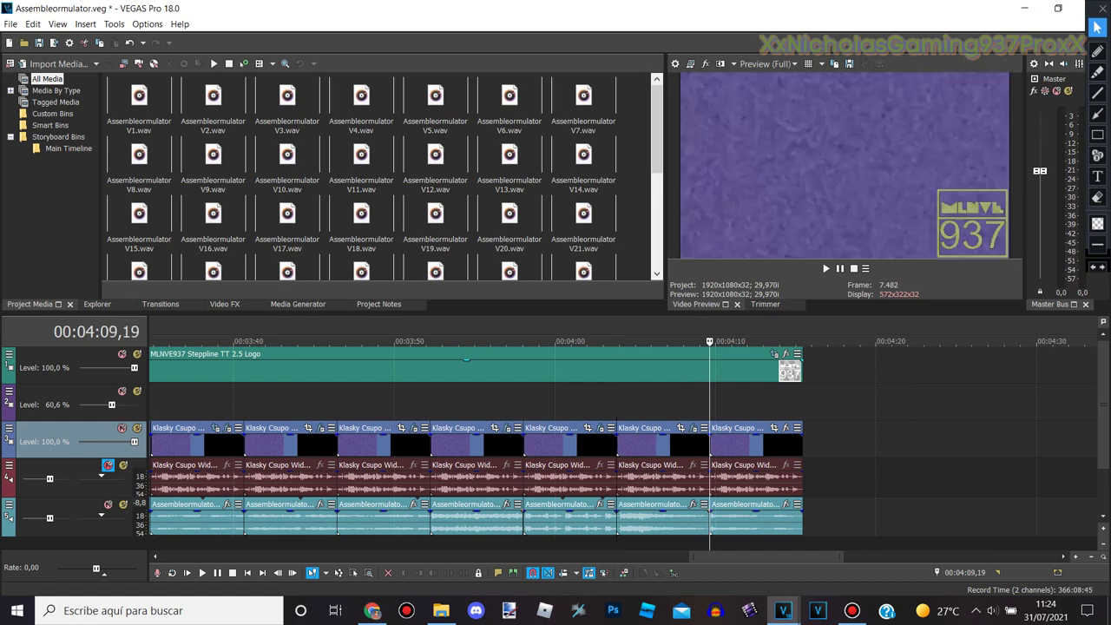
{"action": "mouse_move", "coordinate": [783, 610]}
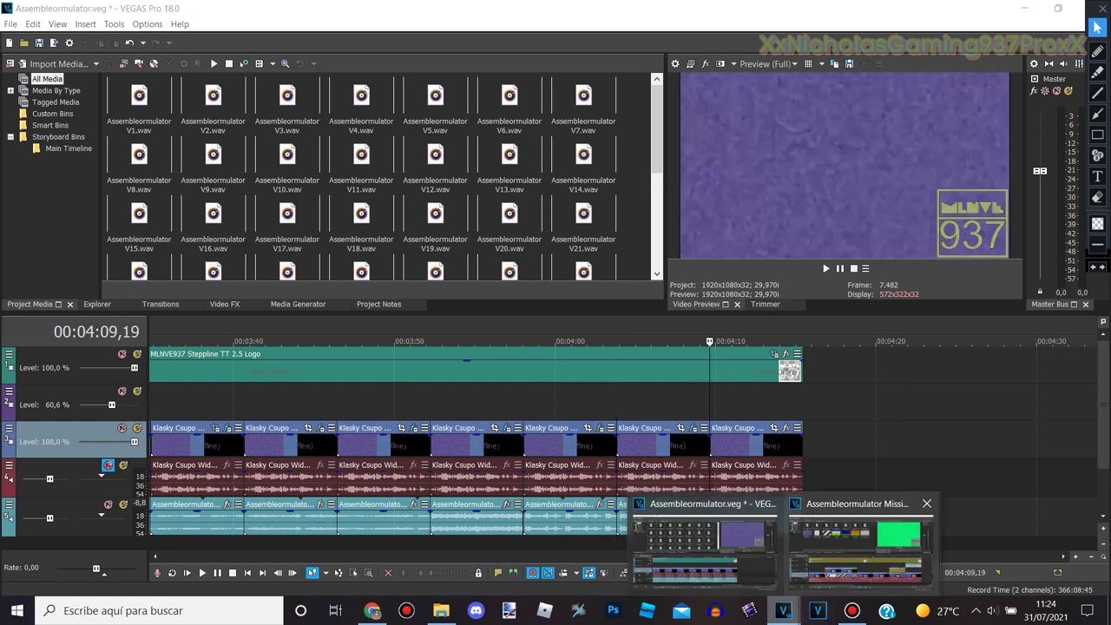
{"action": "left_click", "coordinate": [861, 545]}
{"action": "key", "text": "Right"}
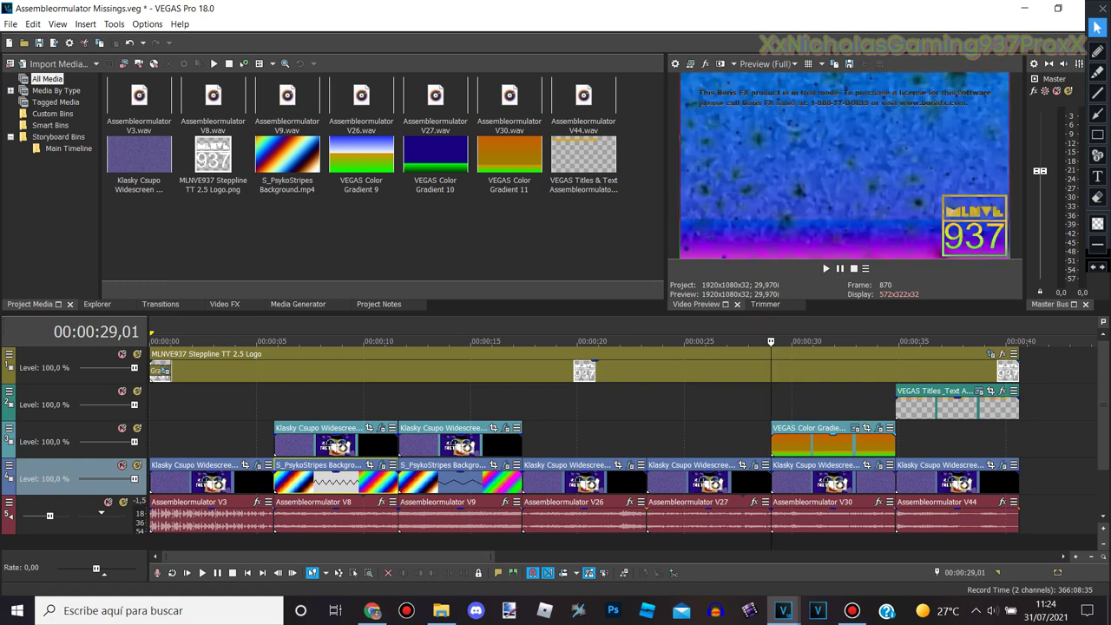
Open the generated media of the Color Gradient clip above V30, go through its control points, and close the generator window
{"action": "left_click", "coordinate": [855, 427]}
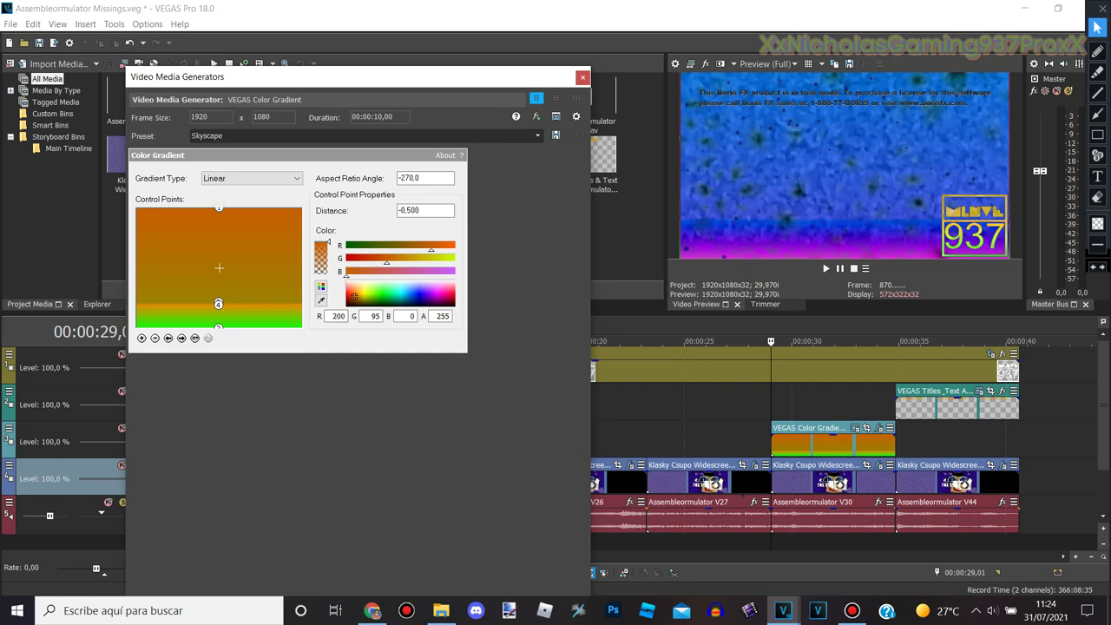
{"action": "left_click", "coordinate": [182, 338]}
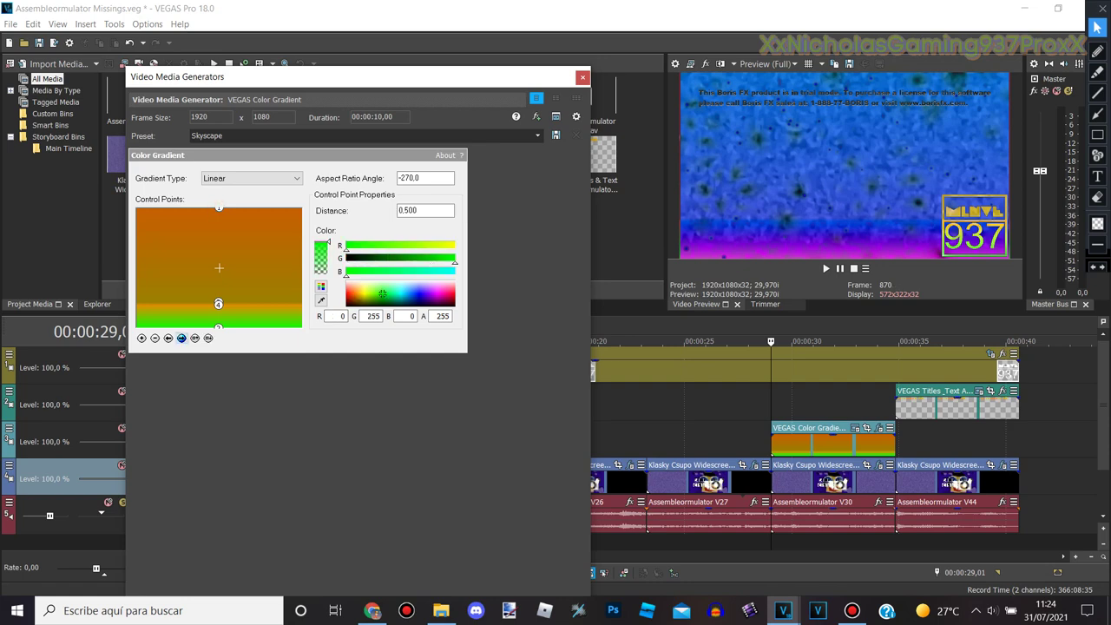
{"action": "left_click", "coordinate": [181, 338]}
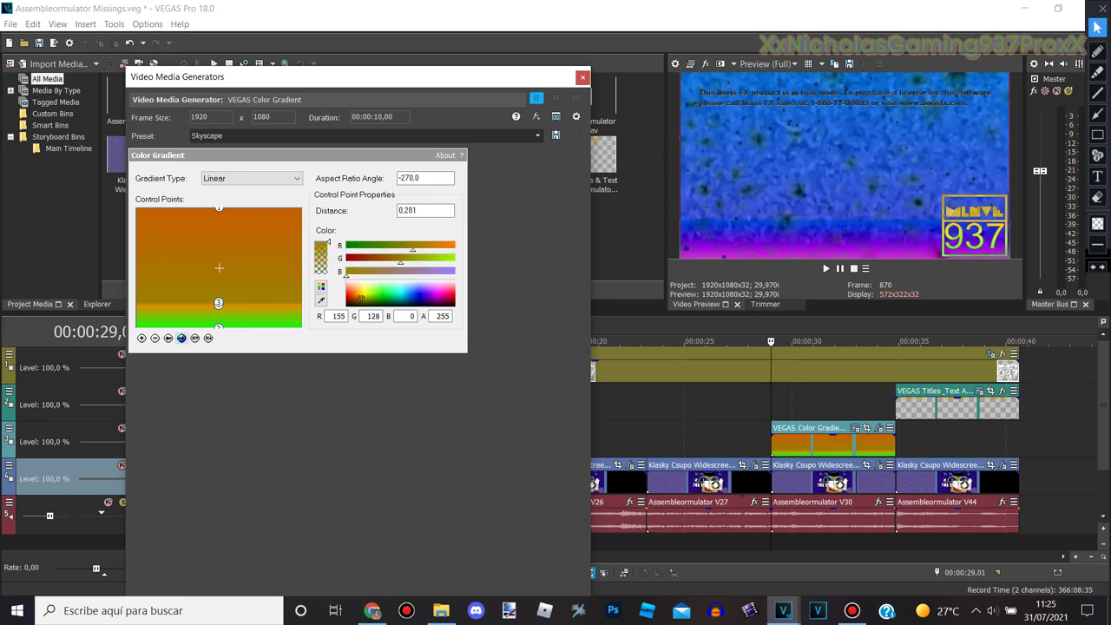
{"action": "left_click", "coordinate": [181, 338]}
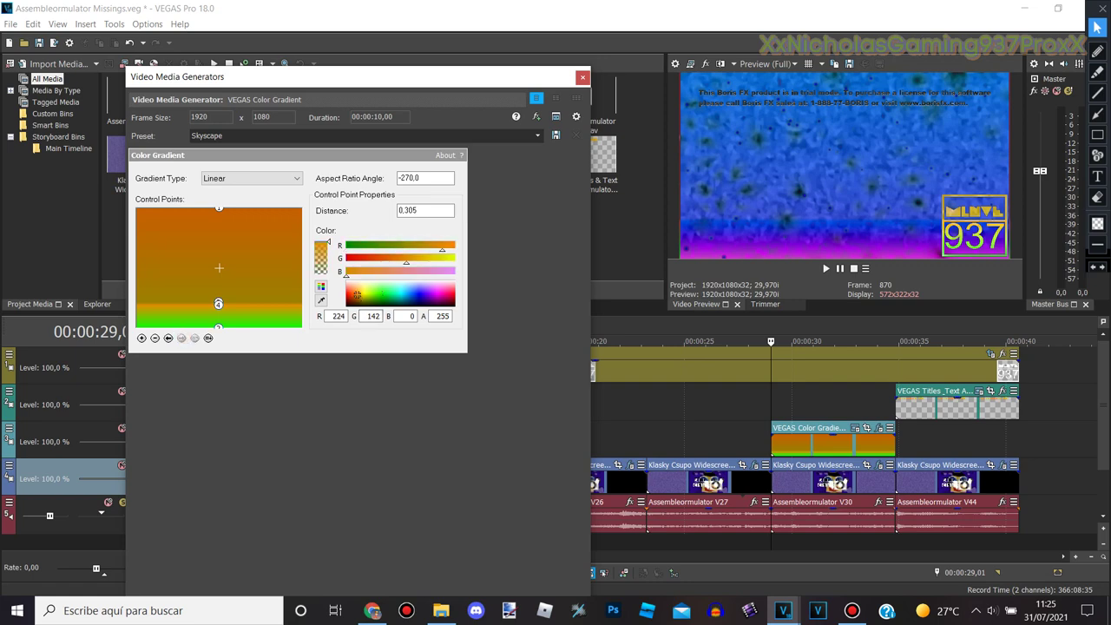
{"action": "left_click", "coordinate": [582, 77]}
Open the effects of the Klasky Csupo clip at 00:00:29,01, go through its Gradient Map color points, and close the effects window
{"action": "left_click", "coordinate": [878, 465]}
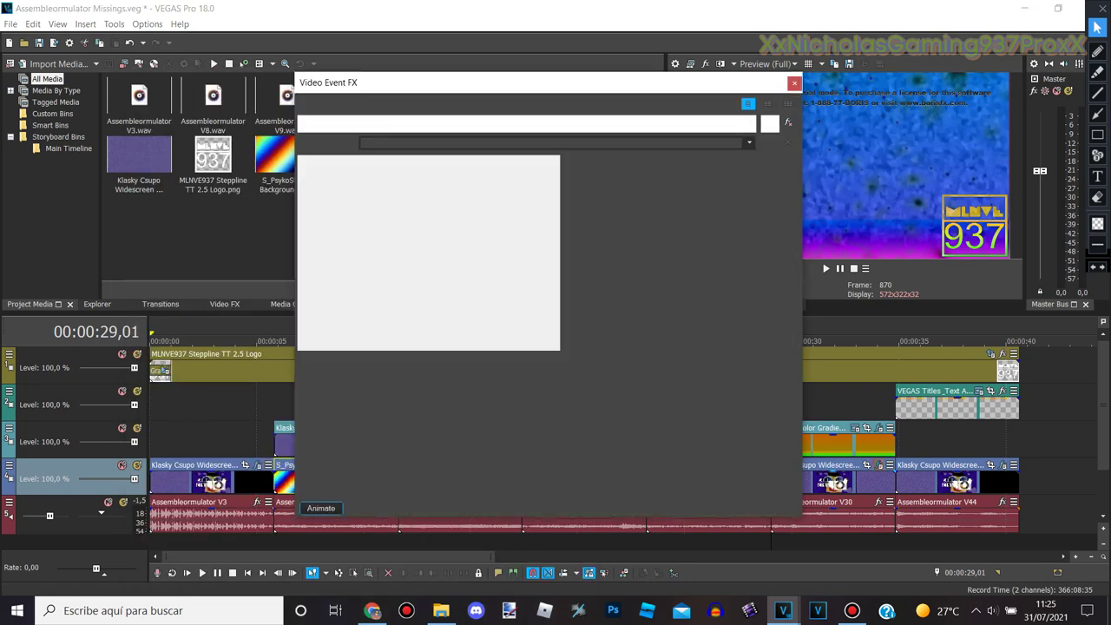
{"action": "left_click", "coordinate": [347, 211]}
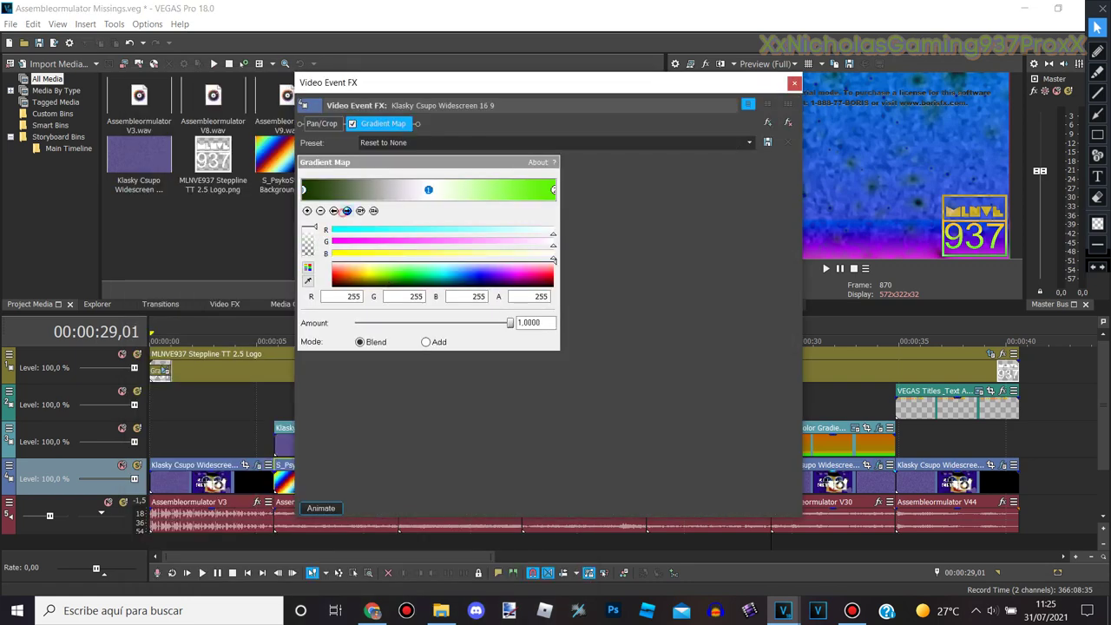
{"action": "left_click", "coordinate": [347, 210]}
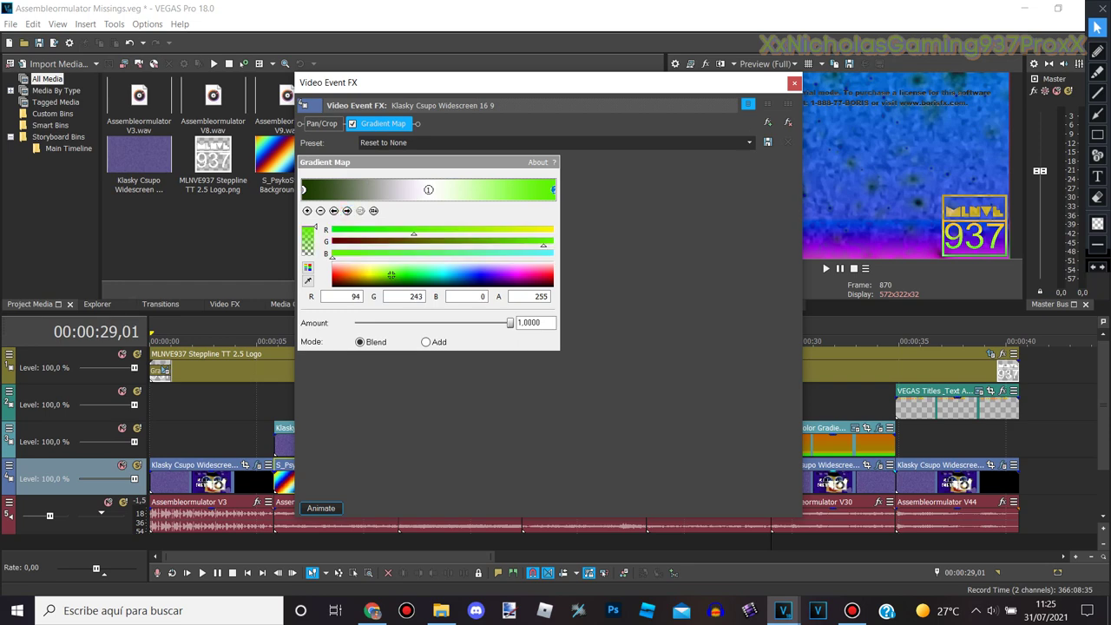
{"action": "left_click", "coordinate": [794, 84]}
Open the effects of the V44 clip at 00:00:34,25 and check its Mirror, TV Simulator and Rays settings
{"action": "left_click", "coordinate": [897, 443]}
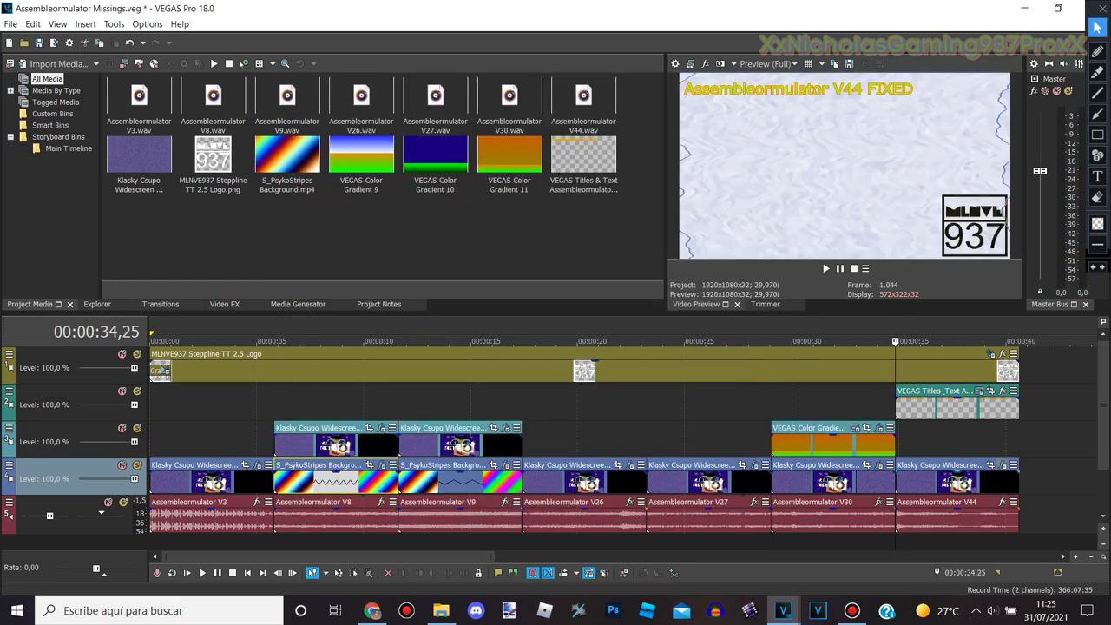
{"action": "left_click", "coordinate": [1002, 465]}
{"action": "left_click", "coordinate": [371, 123]}
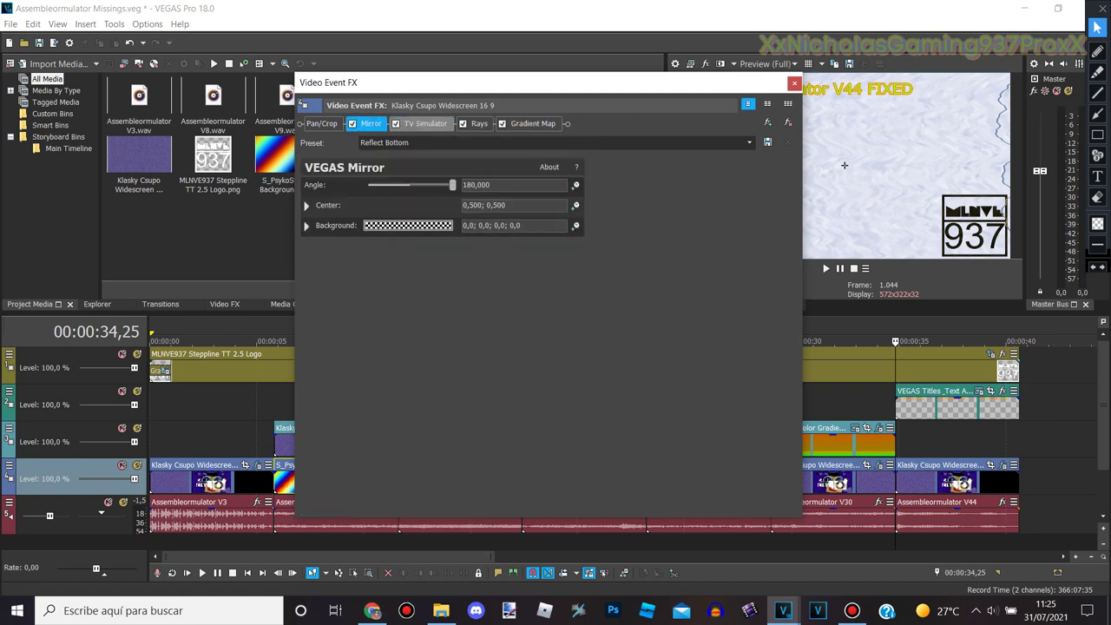
{"action": "left_click", "coordinate": [416, 123]}
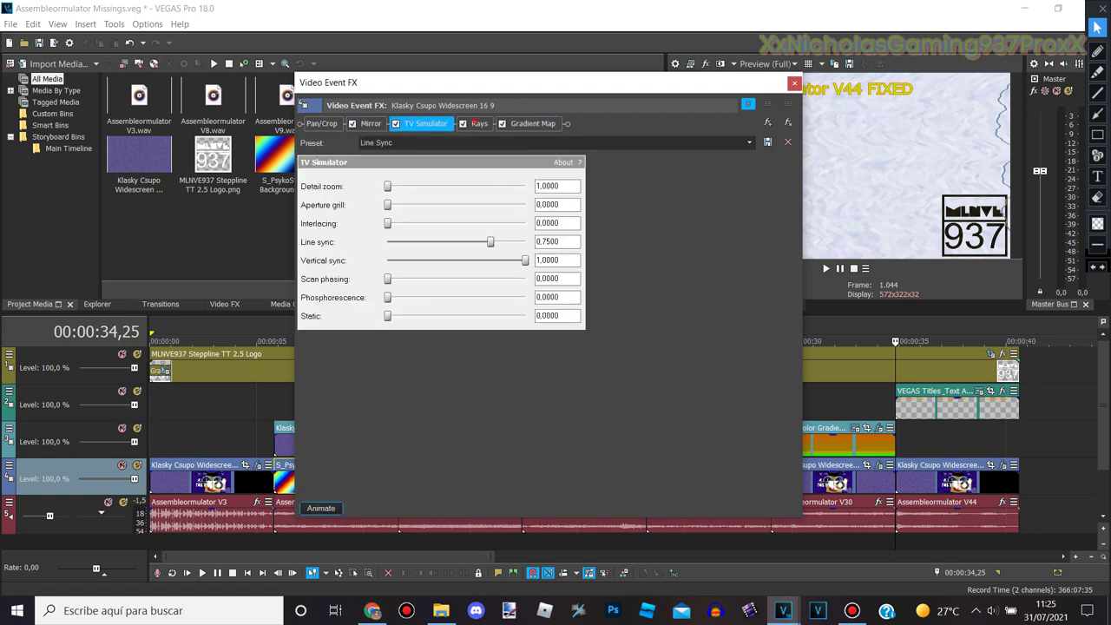
{"action": "left_click", "coordinate": [479, 124]}
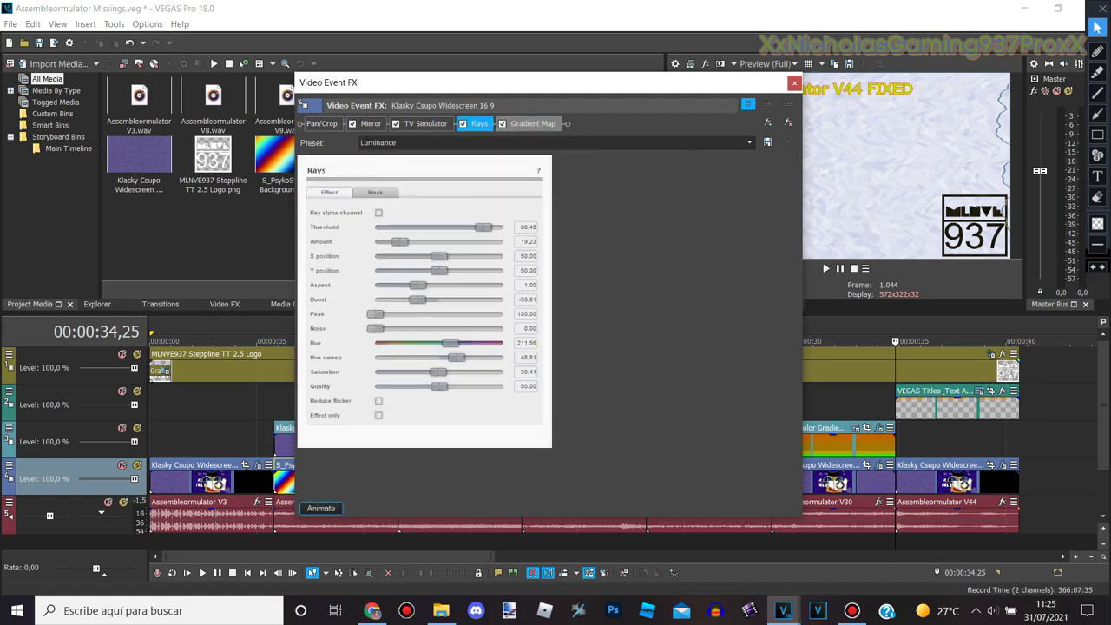
Go through the Gradient Map color points of the V44 clip at 00:00:34,25 and close its effects window
{"action": "left_click", "coordinate": [533, 123]}
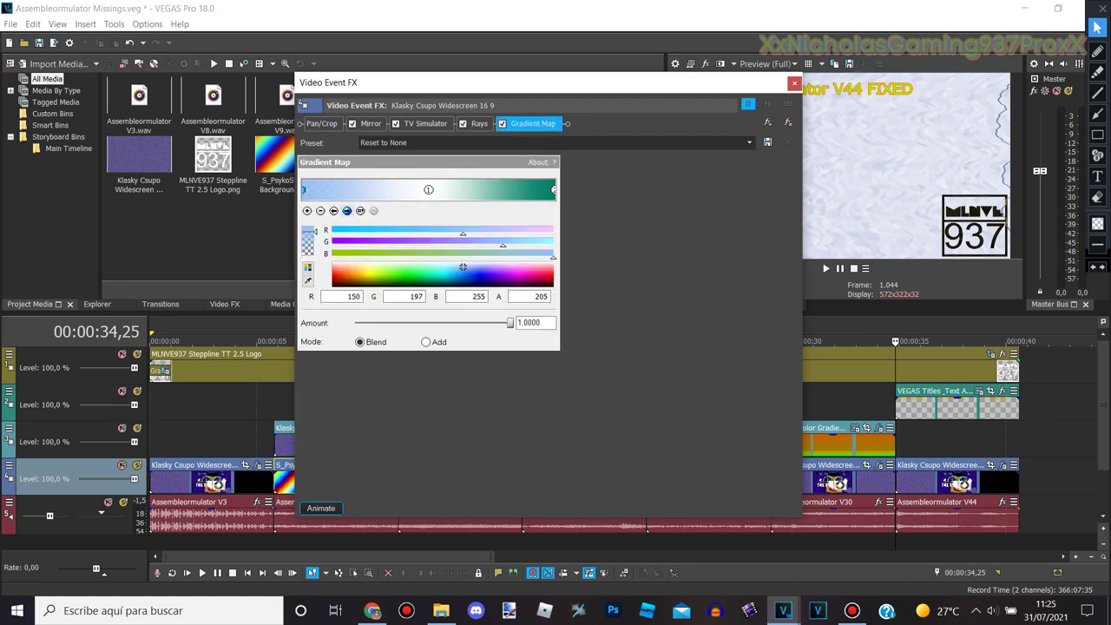
{"action": "left_click", "coordinate": [346, 210]}
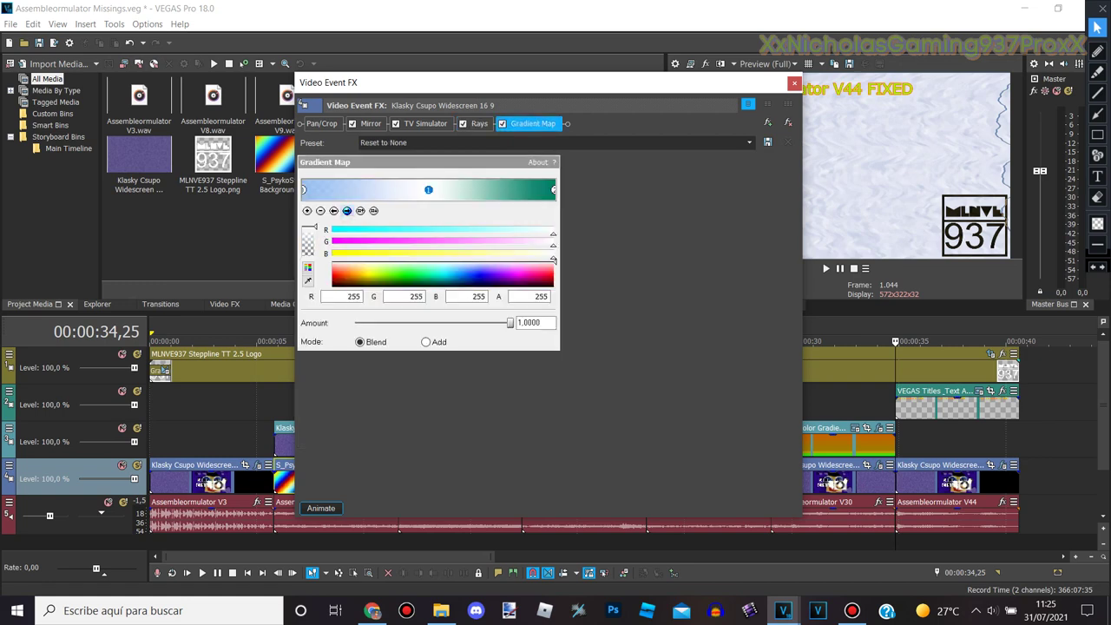
{"action": "left_click", "coordinate": [347, 210]}
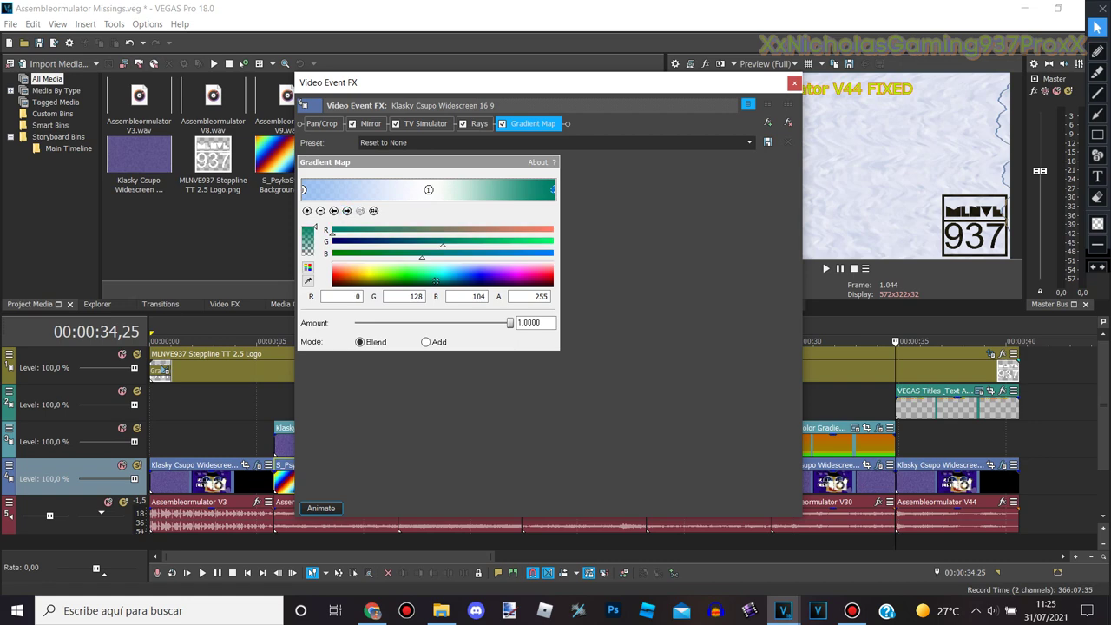
{"action": "left_click", "coordinate": [794, 83]}
{"action": "scroll", "coordinate": [625, 442], "scroll_direction": "down", "scroll_amount": 3}
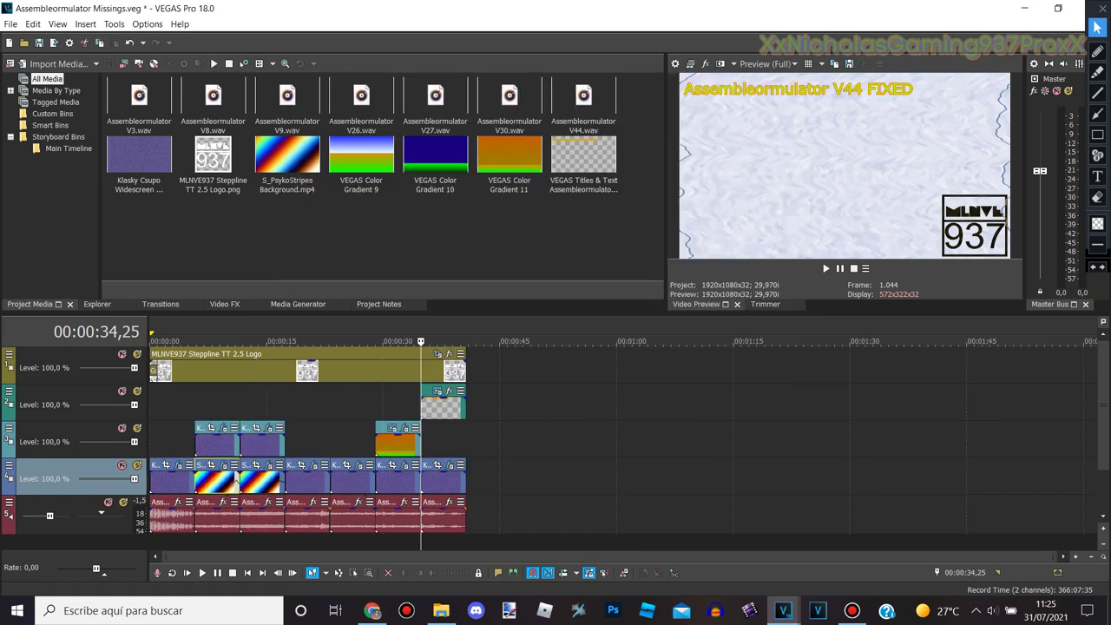